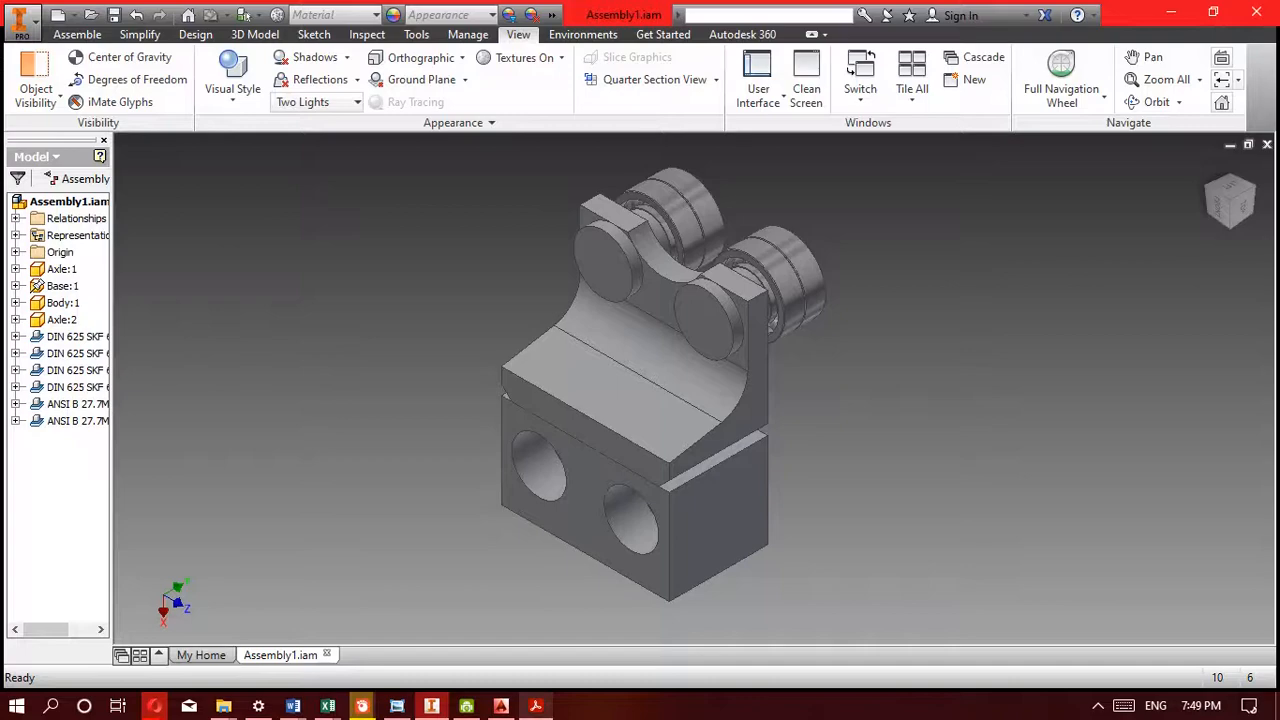
pyautogui.click(537, 707)
pyautogui.rightClick(537, 707)
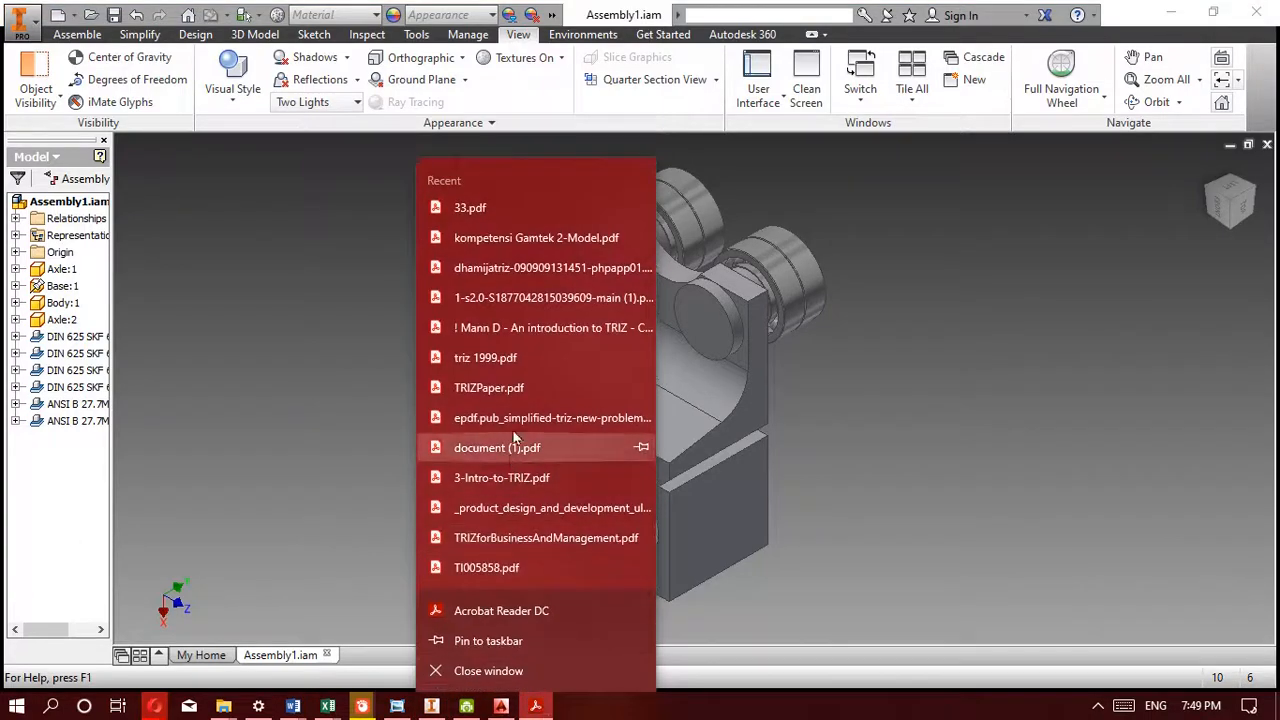
pyautogui.click(960, 453)
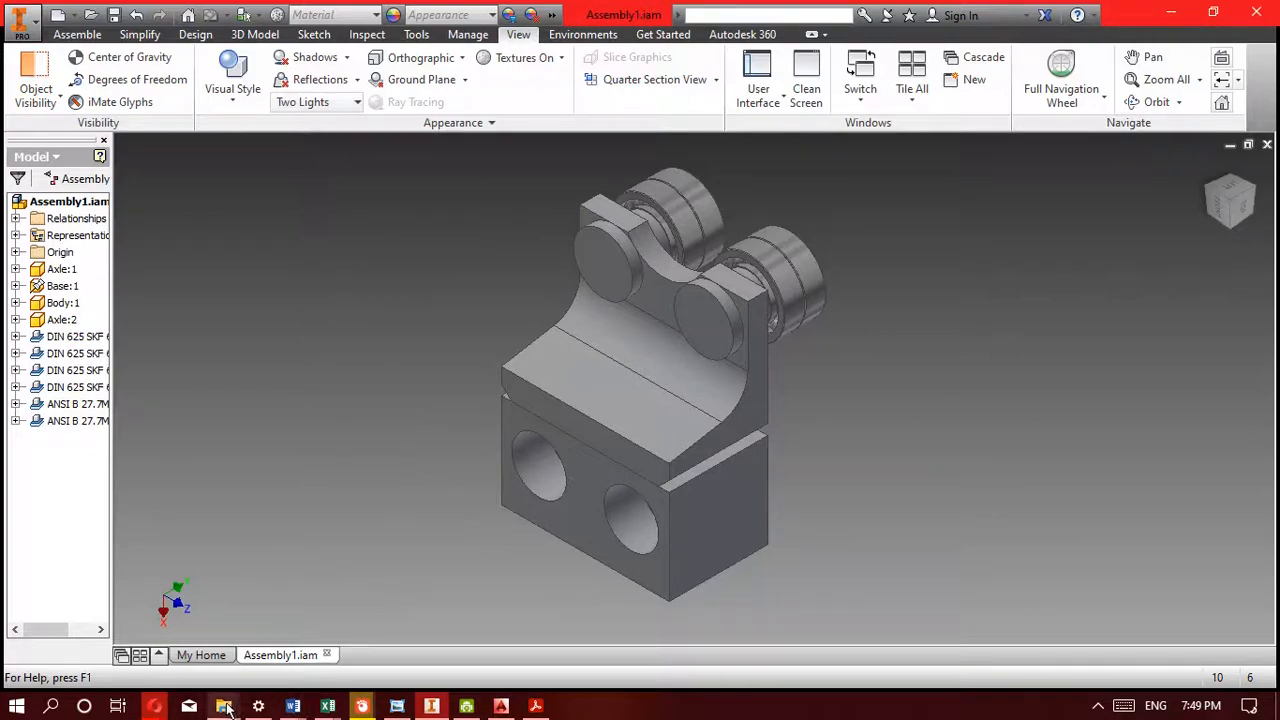
# Switch to File Explorer, open Kompetensi Teori Gambar Teknik 2020.pdf from the Kompetensi Teori folder without assistive reading, and look through to its last page
pyautogui.click(226, 708)
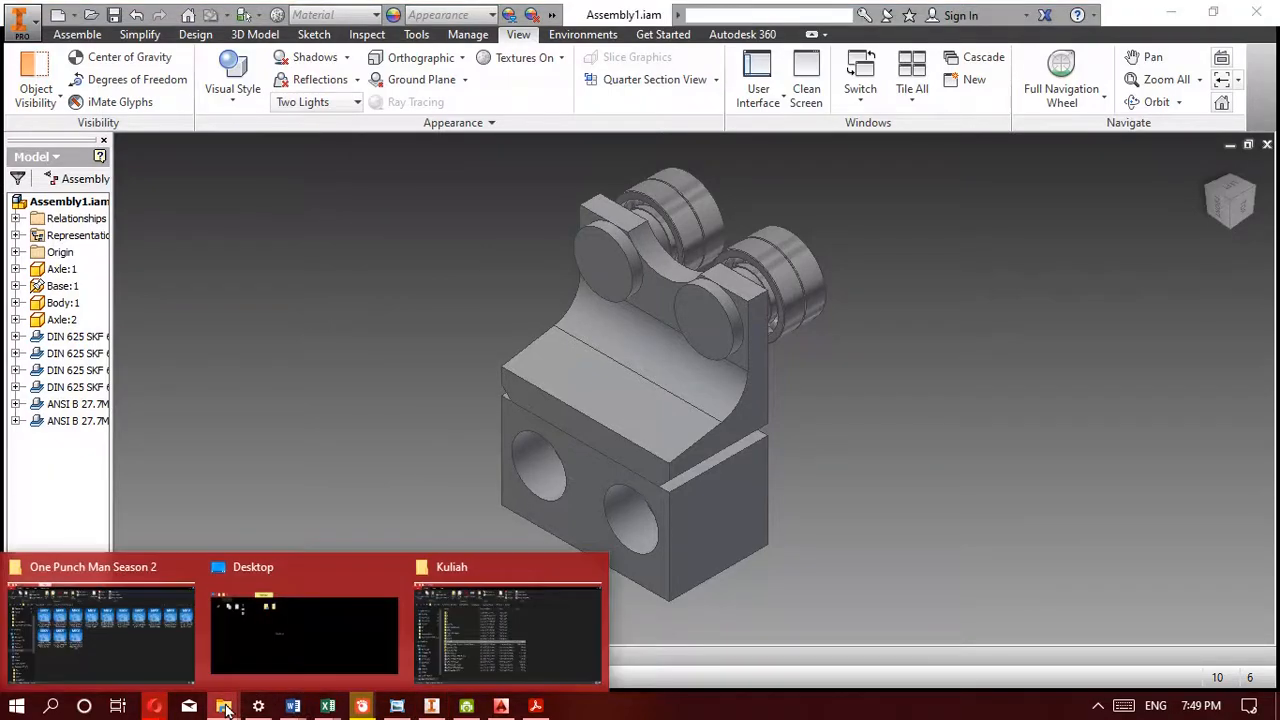
pyautogui.click(483, 659)
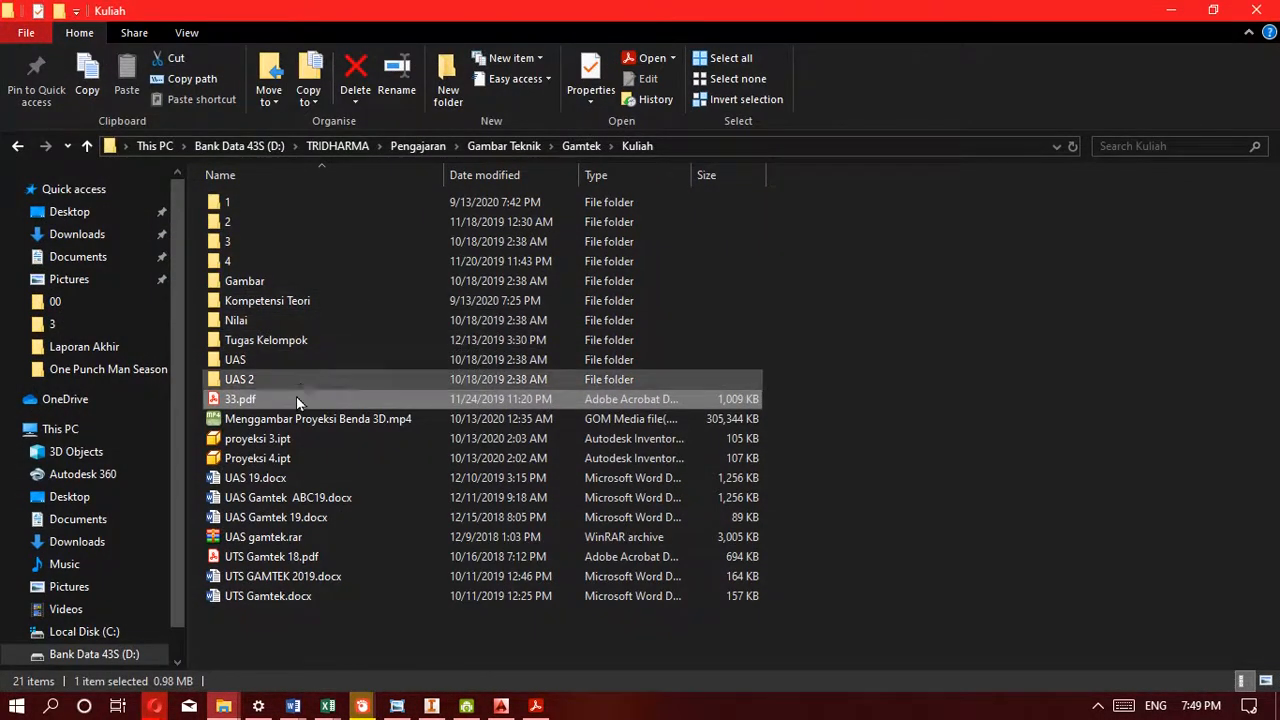
pyautogui.doubleClick(290, 305)
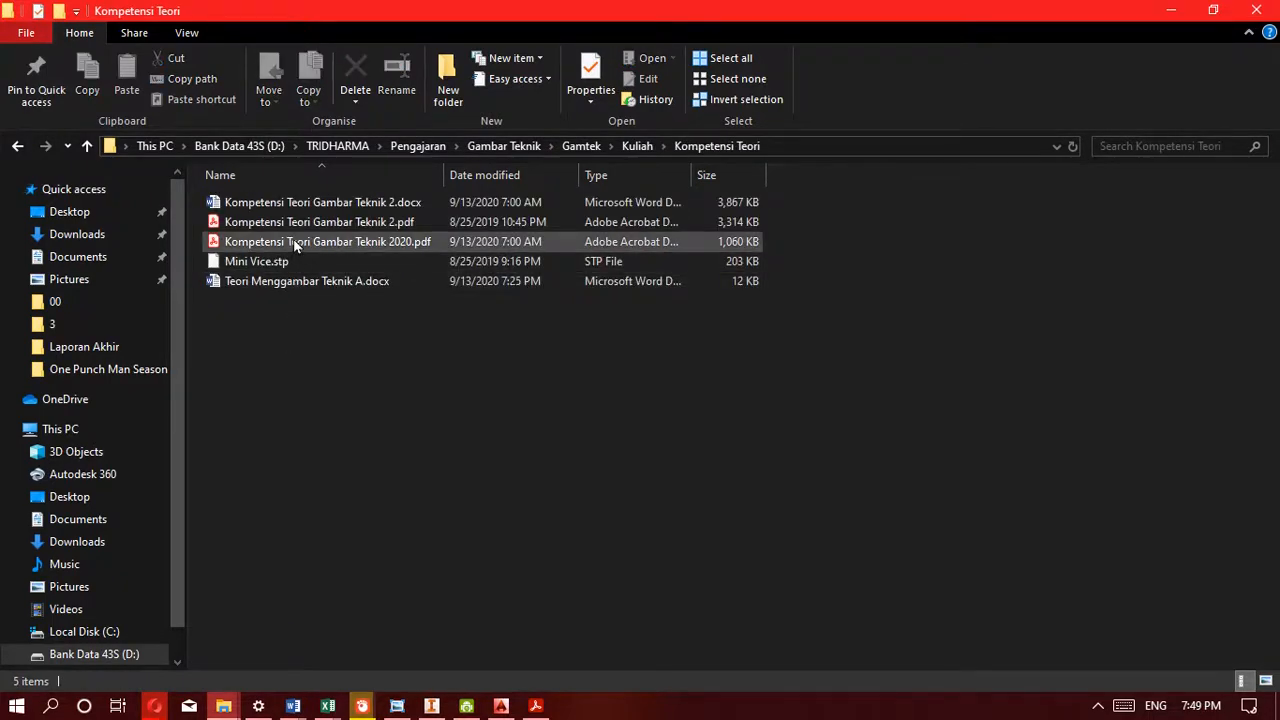
pyautogui.doubleClick(293, 243)
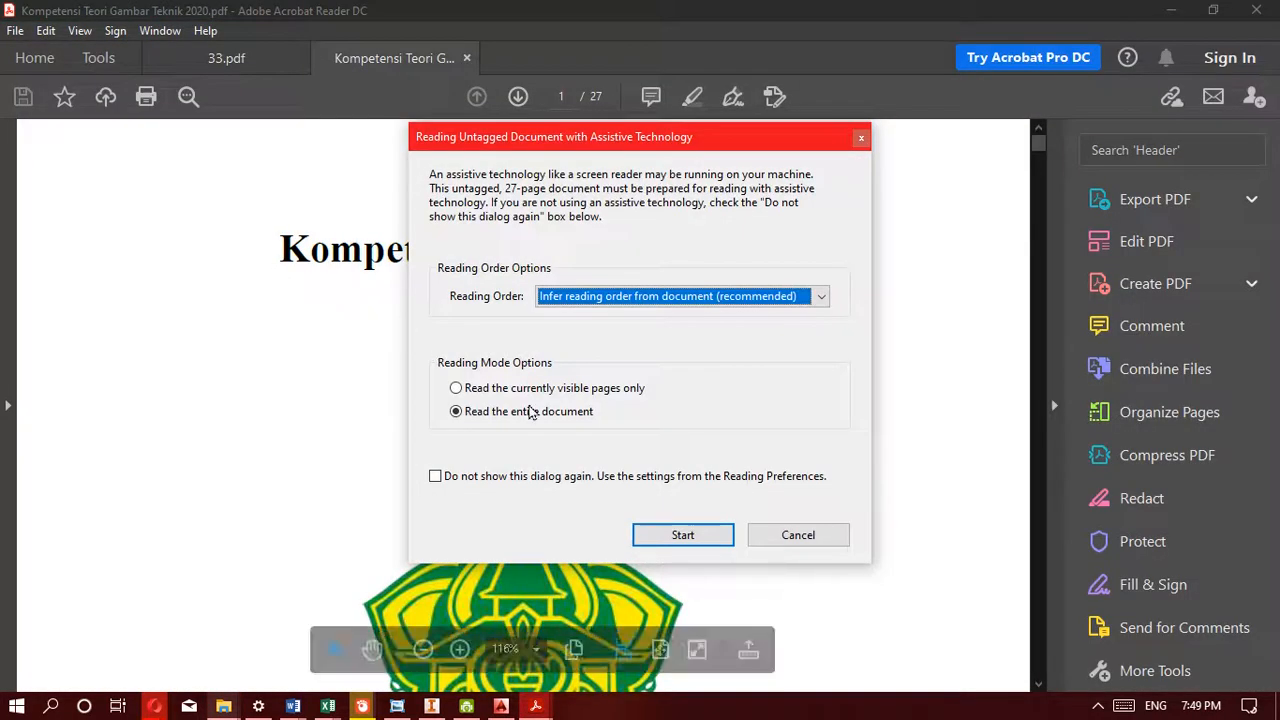
pyautogui.click(812, 536)
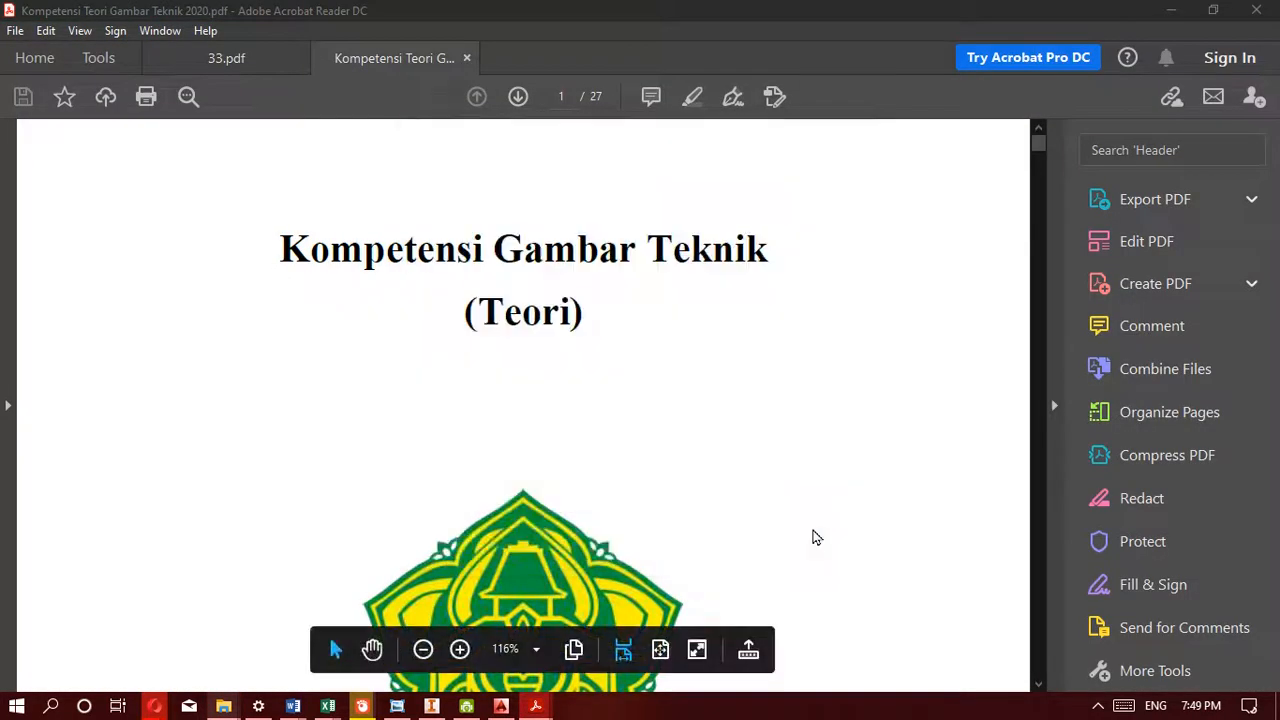
pyautogui.moveTo(1037, 145); pyautogui.dragTo(1051, 662)
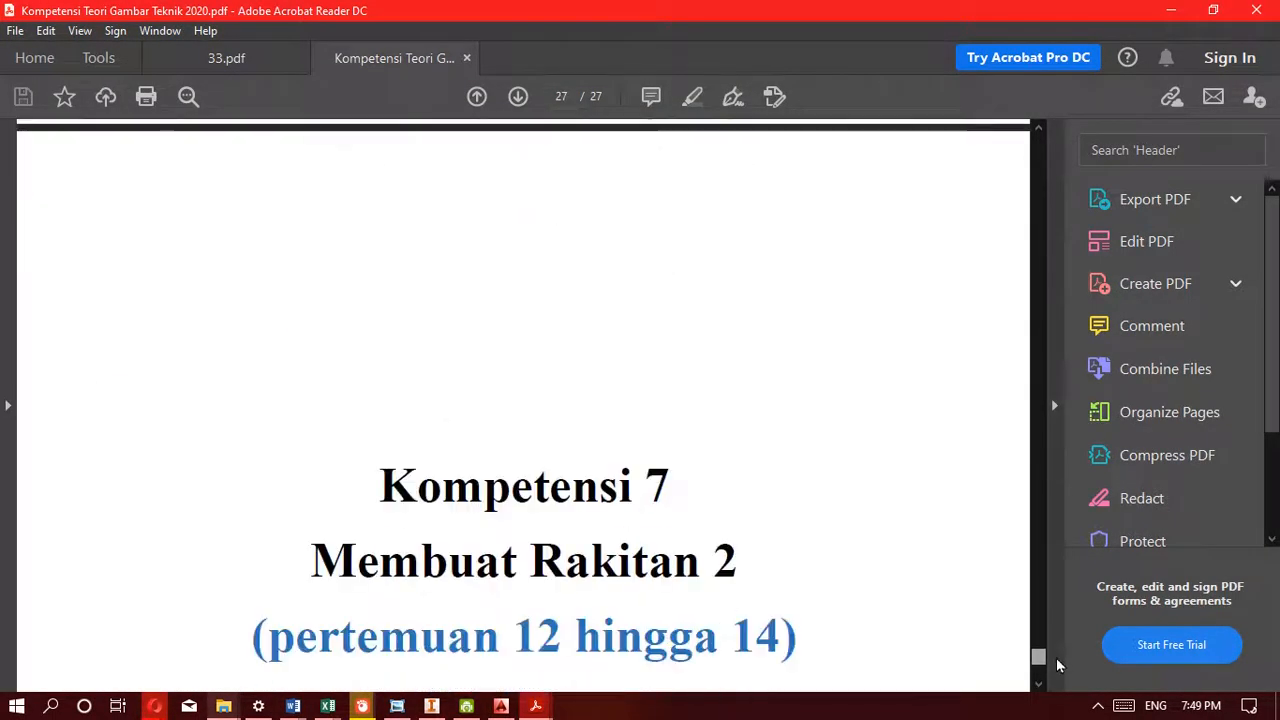
# Open Kompetensi Praktikum Gambar Teknik 2020.pdf from the Kompetensi folder inside Gamtek's Praktikum folder, without preparing it for assistive reading
pyautogui.click(1158, 18)
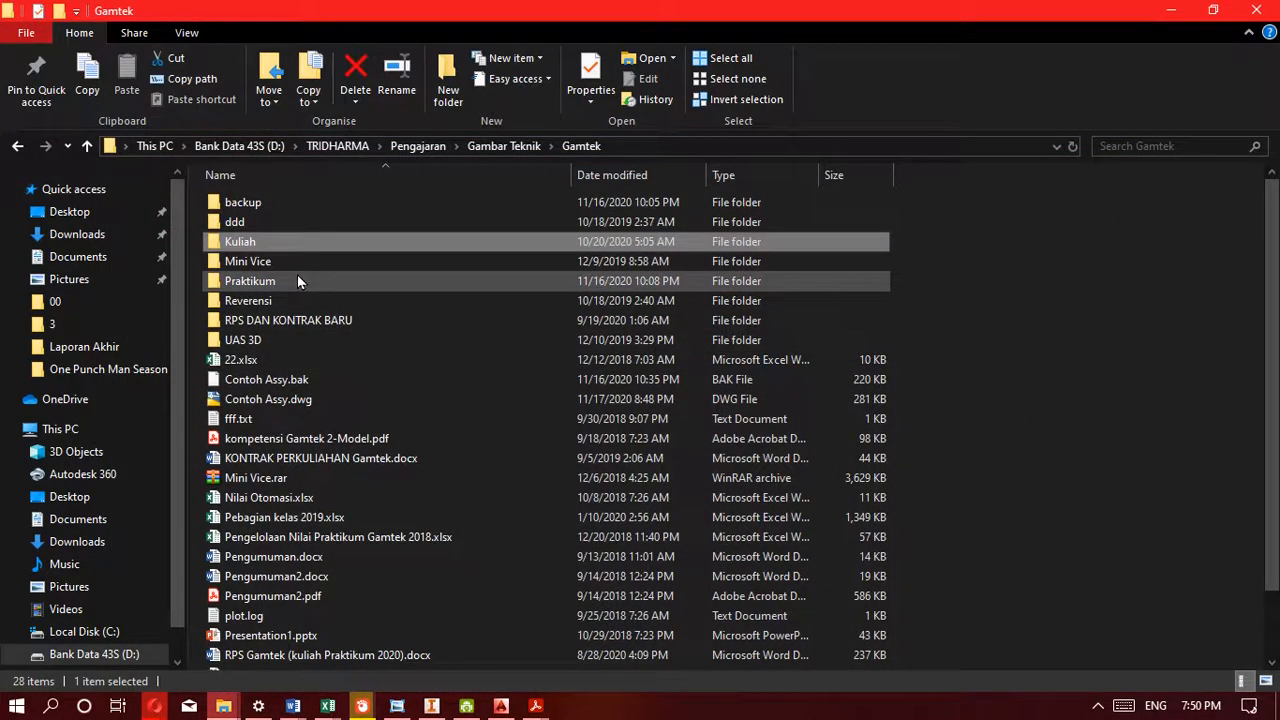
pyautogui.click(513, 148)
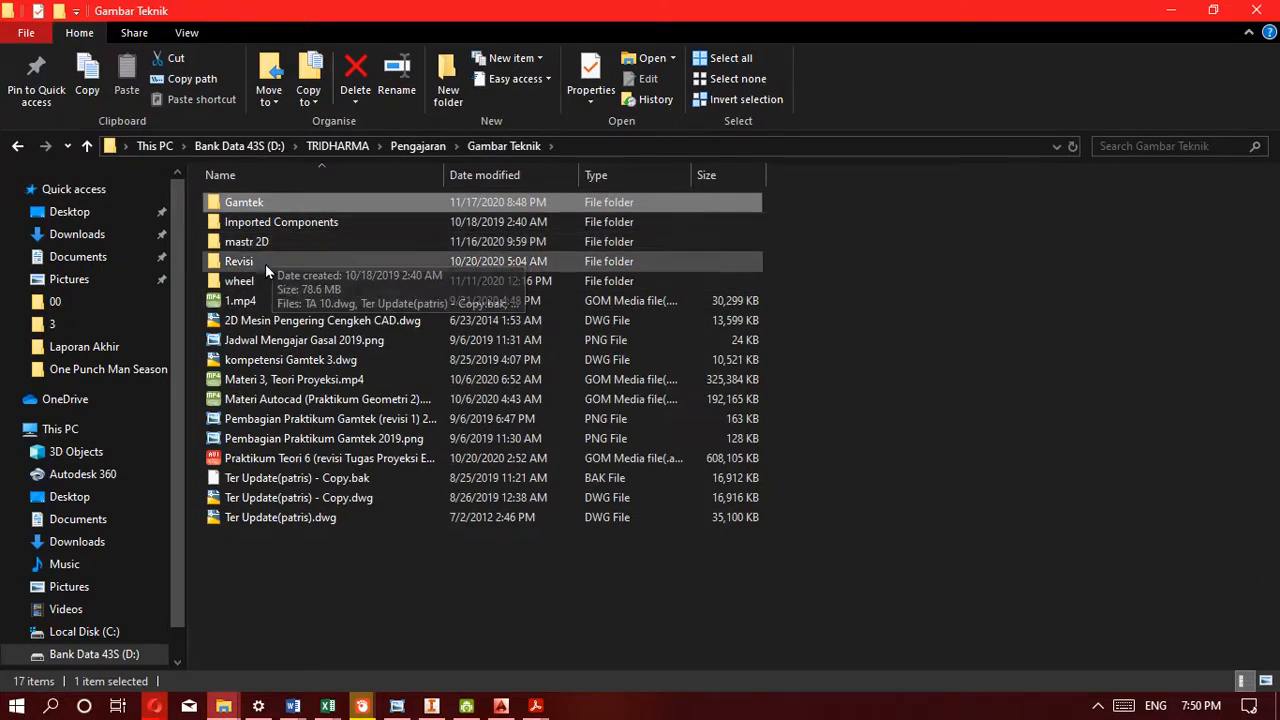
pyautogui.click(420, 147)
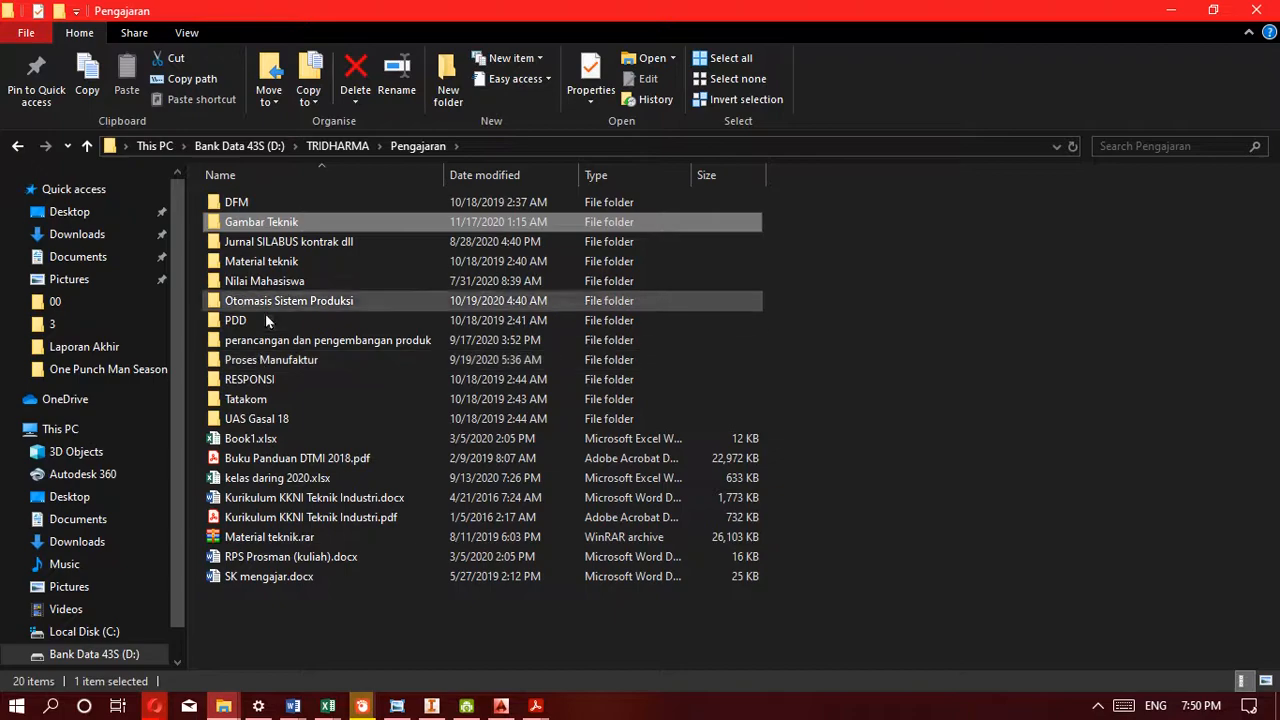
pyautogui.doubleClick(270, 221)
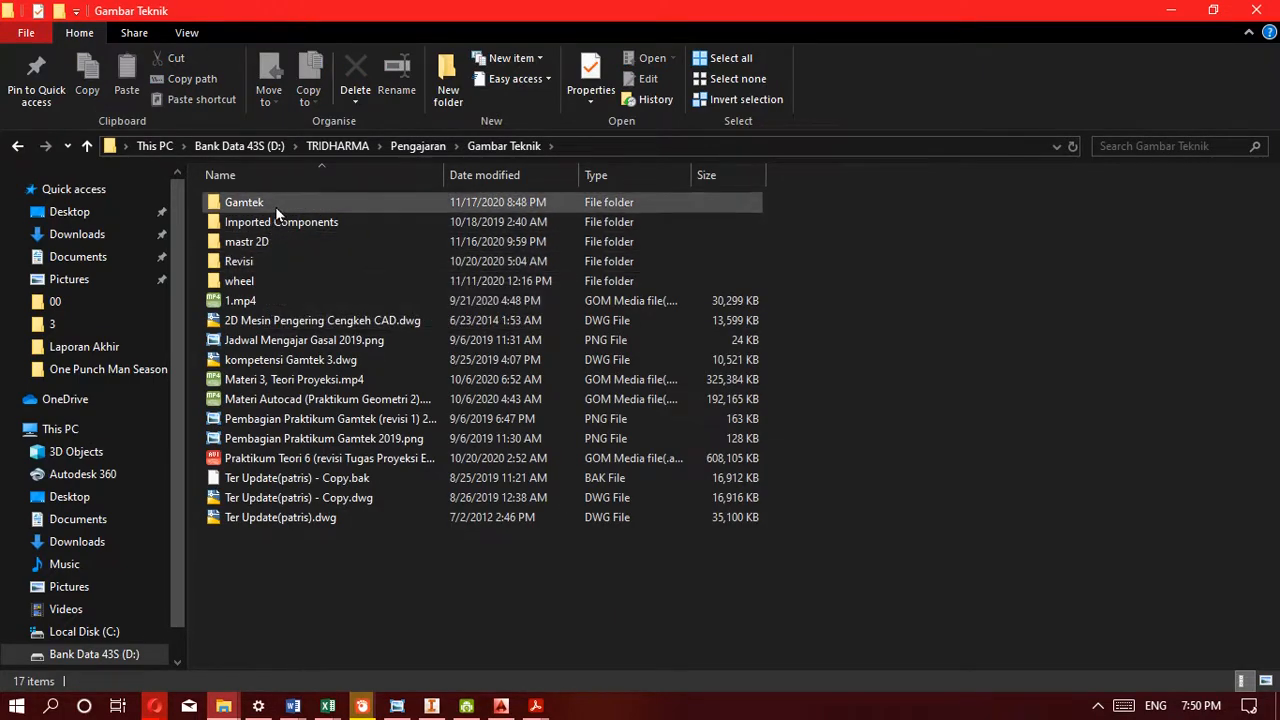
pyautogui.doubleClick(277, 208)
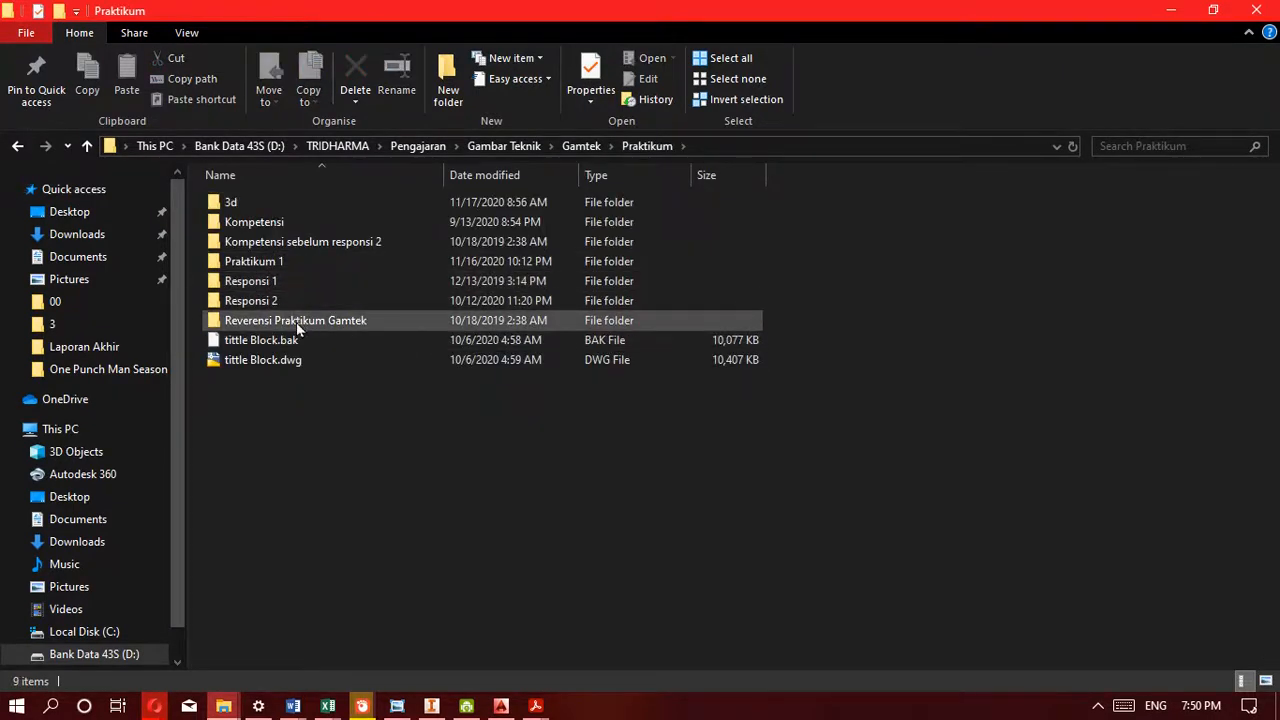
pyautogui.doubleClick(290, 221)
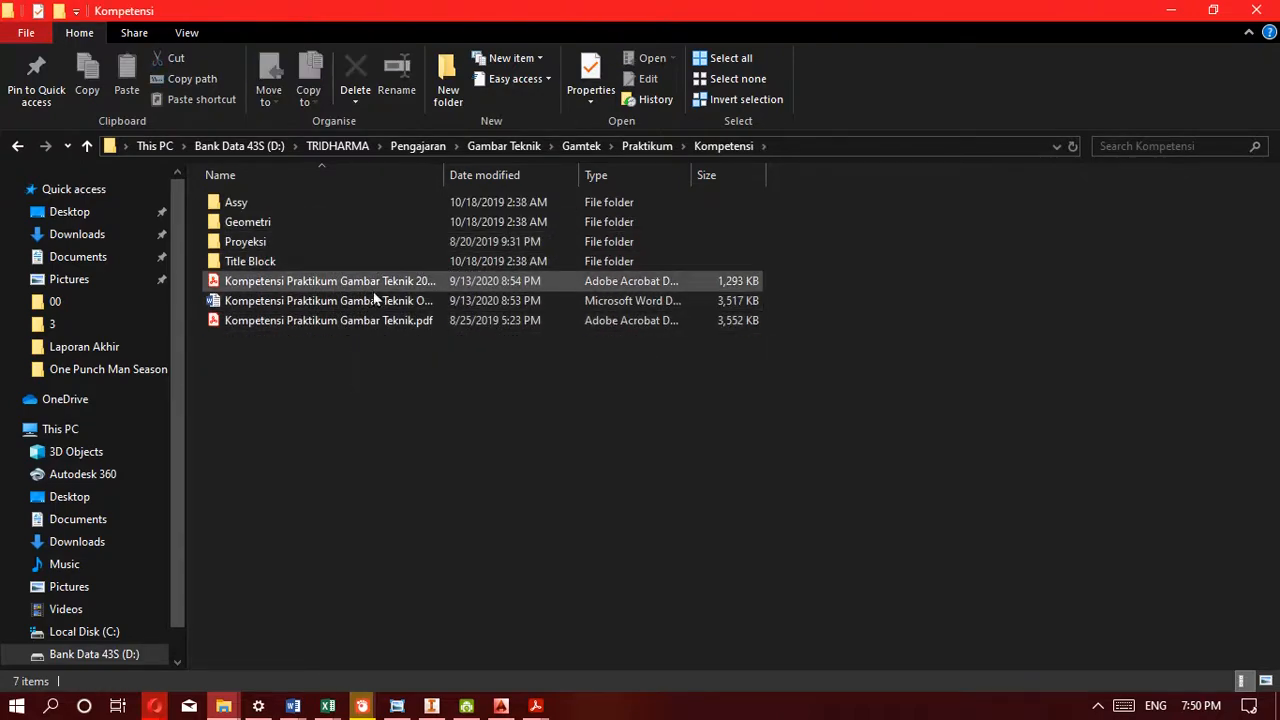
pyautogui.click(375, 286)
pyautogui.doubleClick(375, 285)
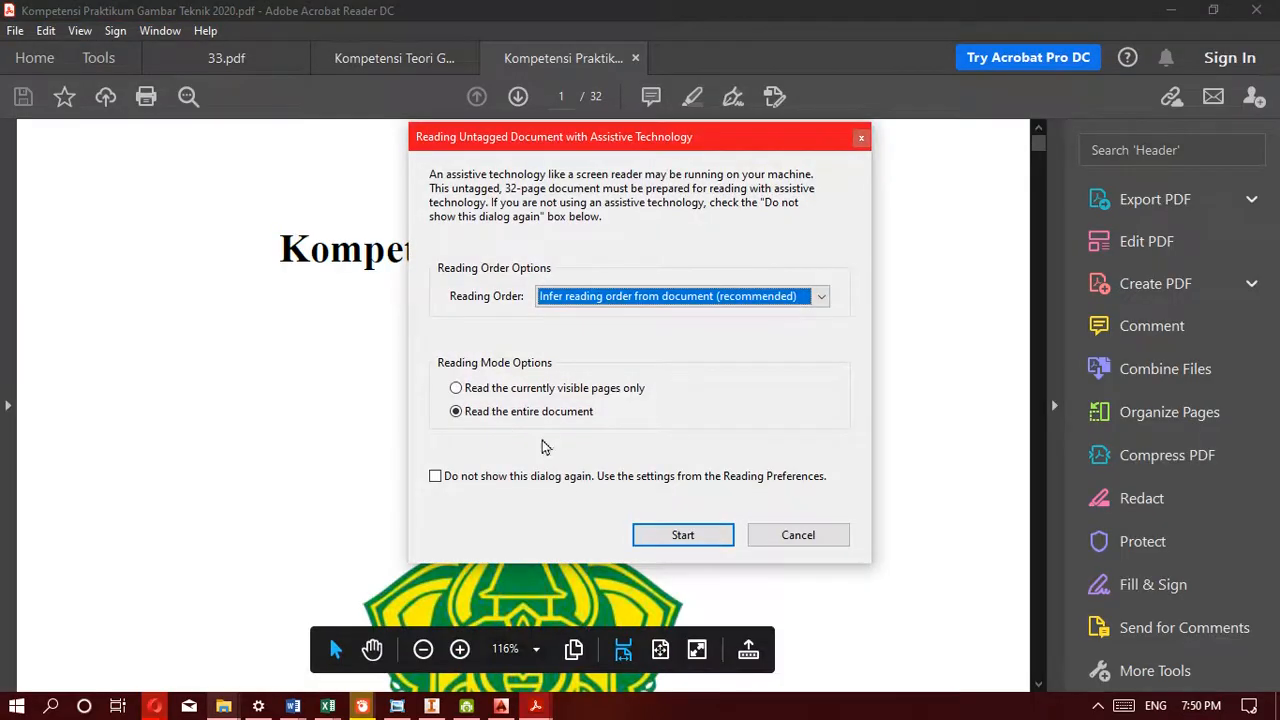
pyautogui.click(773, 531)
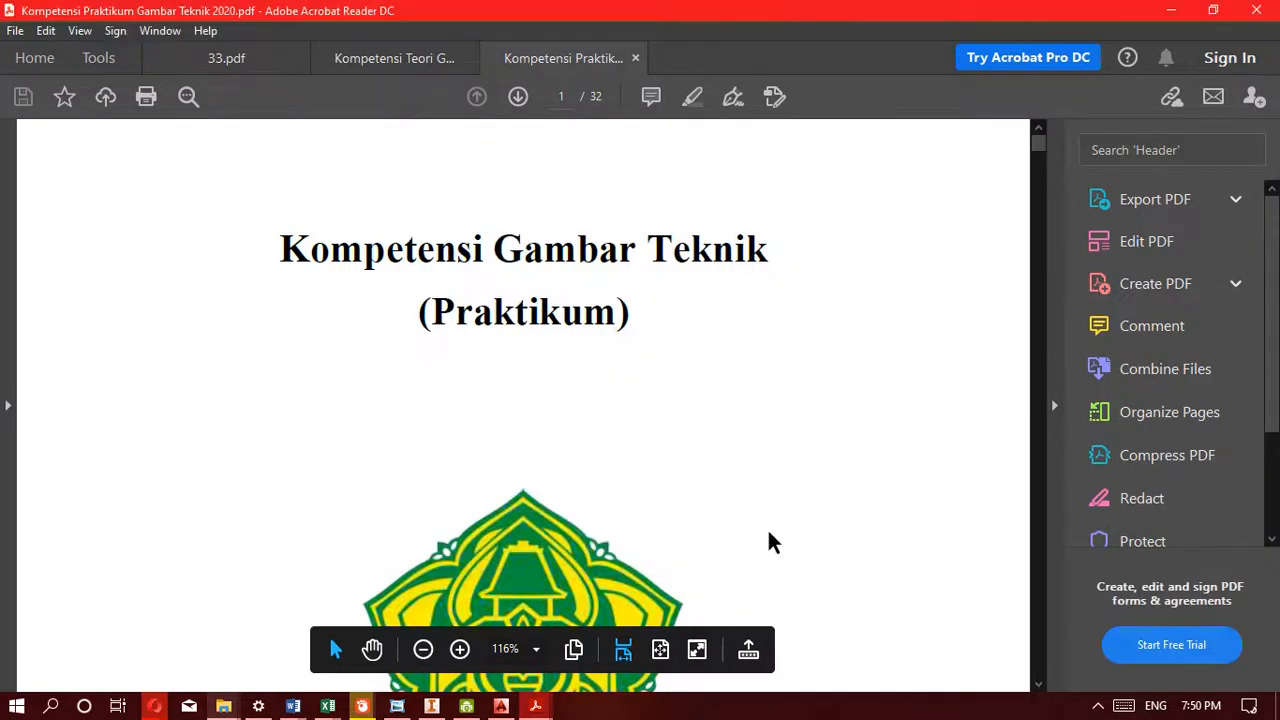
# Look through the practical competency document as far as the Kompetensi 6A drawing on page 29
pyautogui.moveTo(1035, 157); pyautogui.dragTo(974, 491)
pyautogui.scroll(-15, 727, 425)
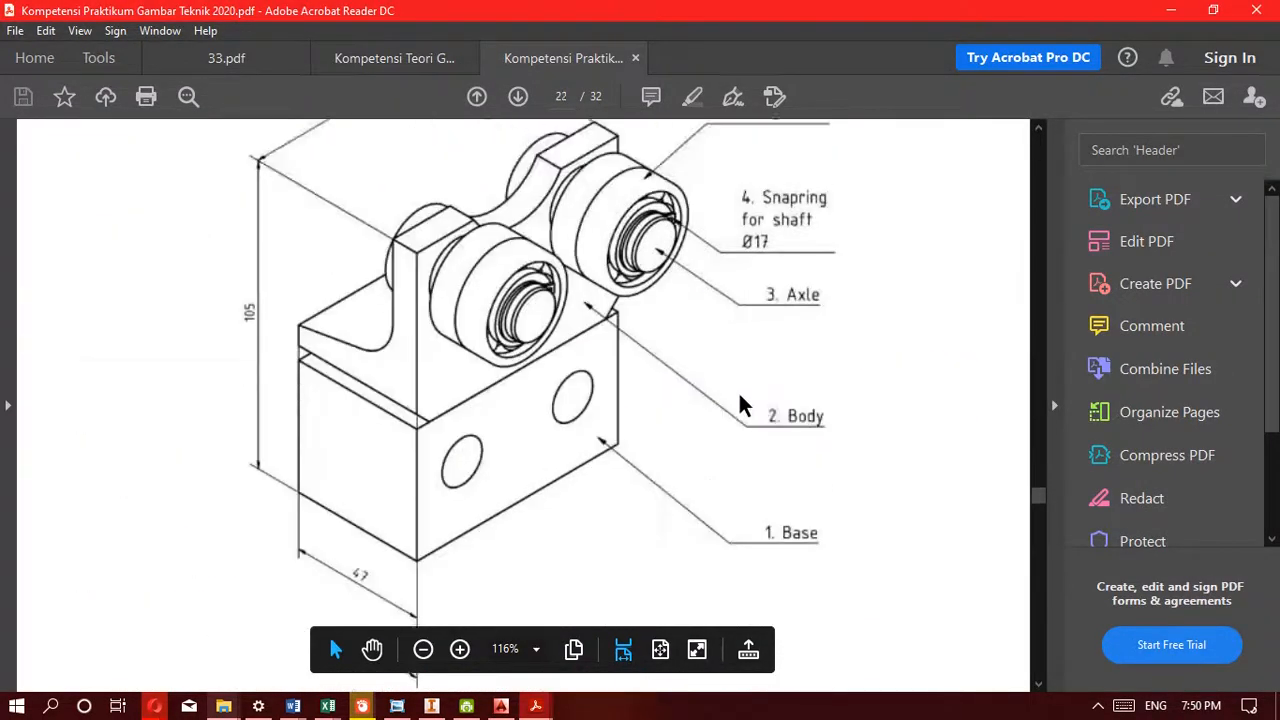
pyautogui.scroll(-15, 898, 490)
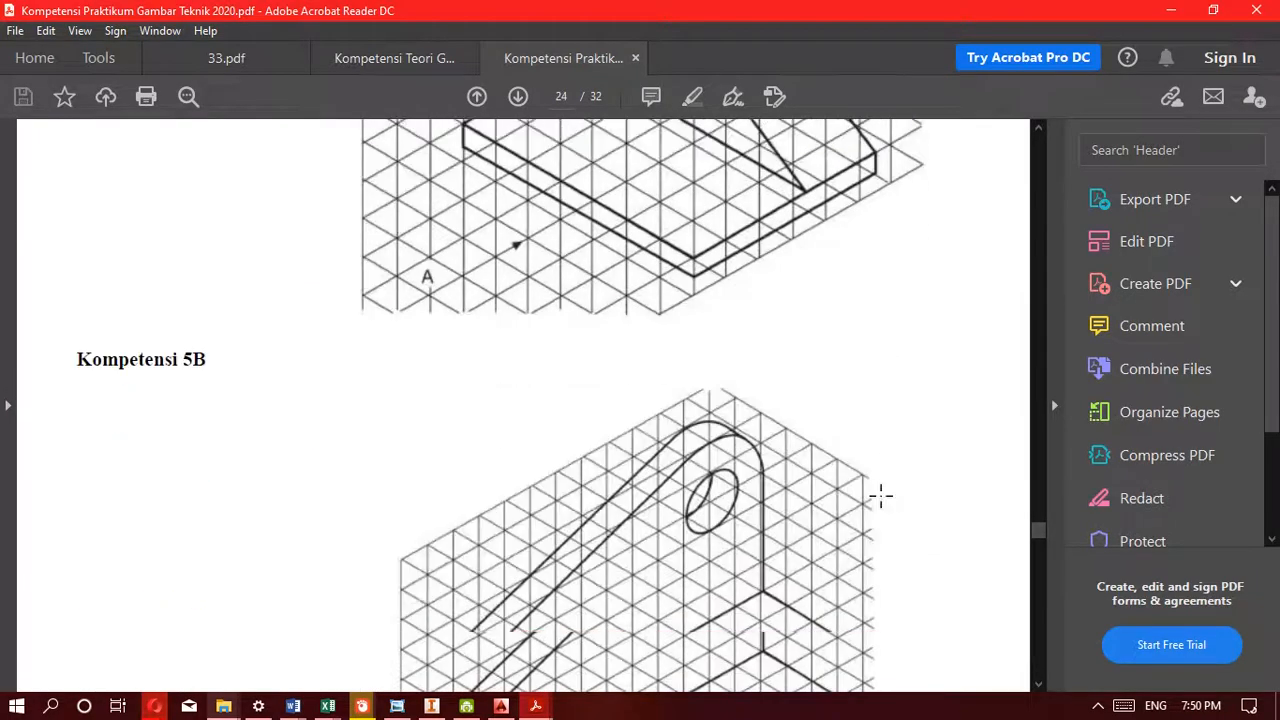
pyautogui.scroll(-20, 480, 490)
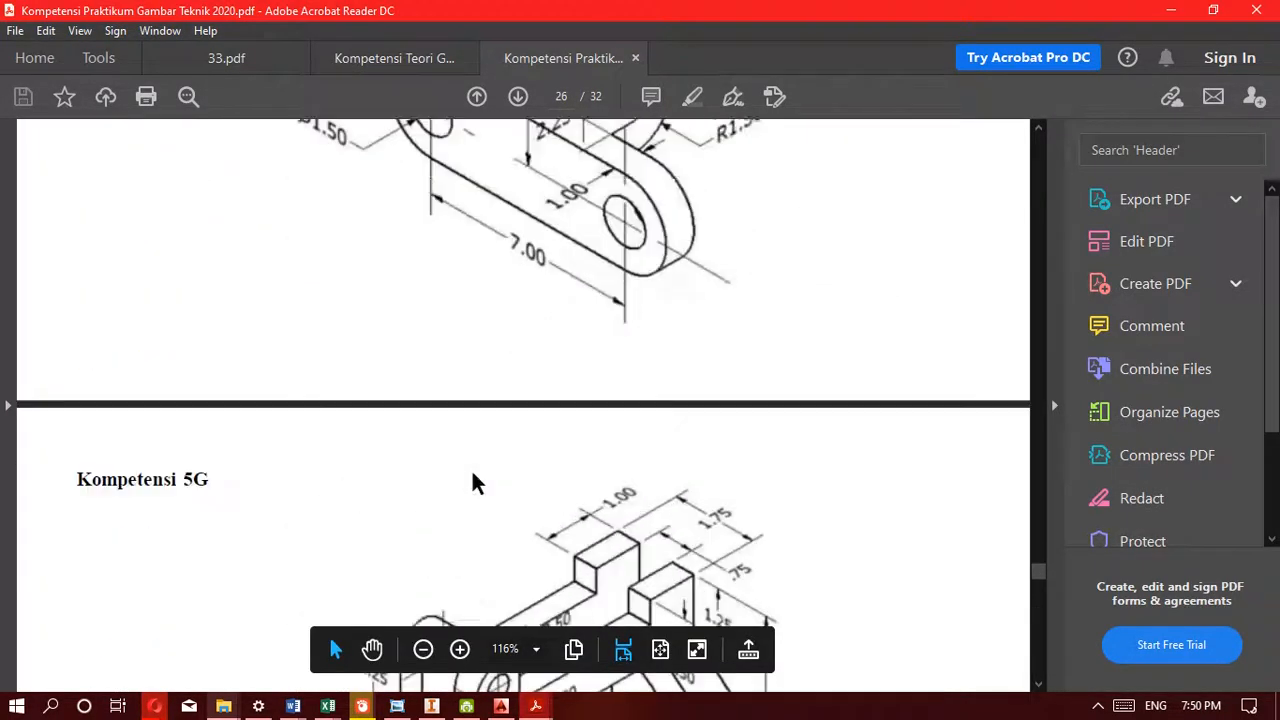
pyautogui.scroll(-20, 475, 484)
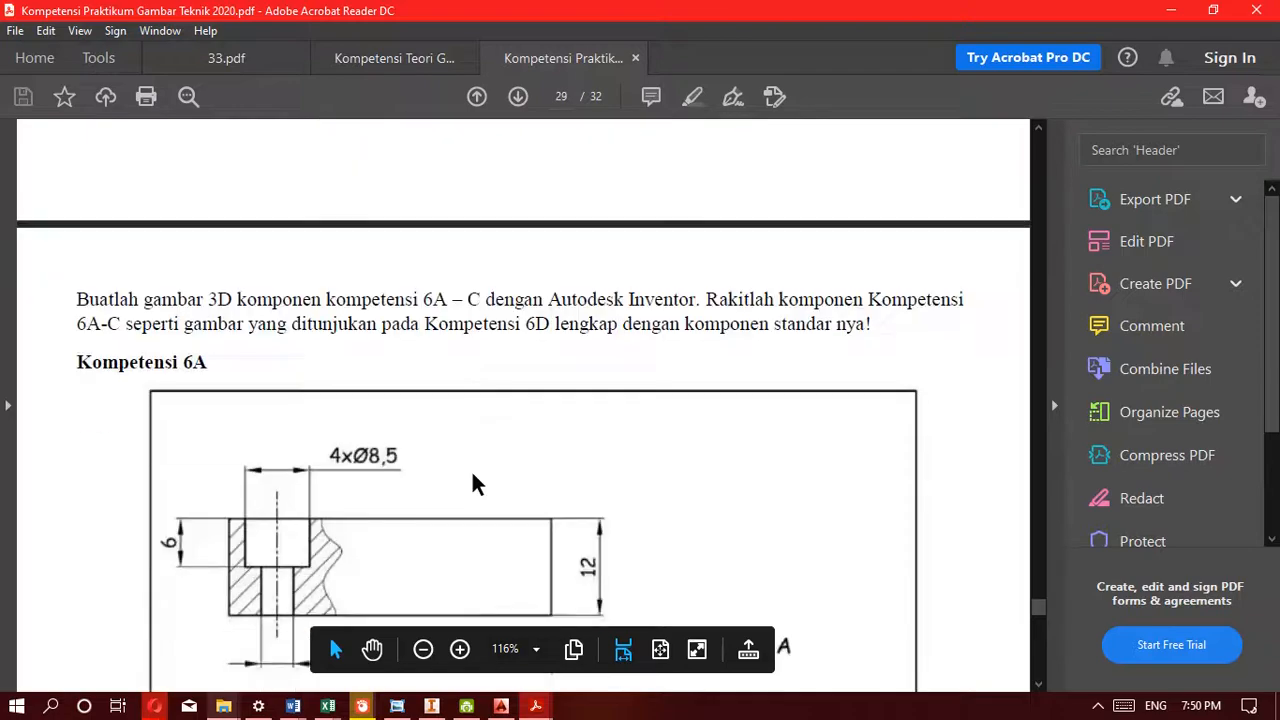
pyautogui.scroll(6, 480, 470)
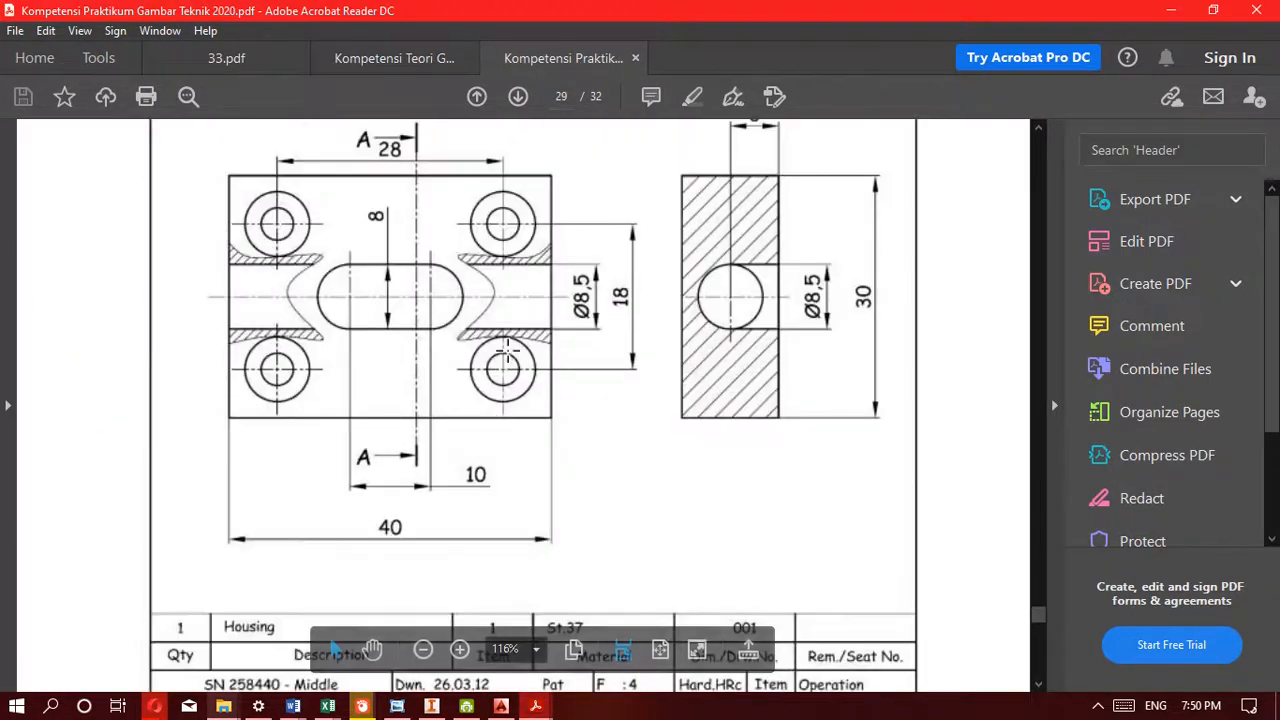
# Reduce the page magnification to 75%, collapse the side tools, and view the whole Kompetensi 6A Housing drawing
pyautogui.keyDown('ctrl'); pyautogui.scroll(-3, 500, 365); pyautogui.keyUp('ctrl')
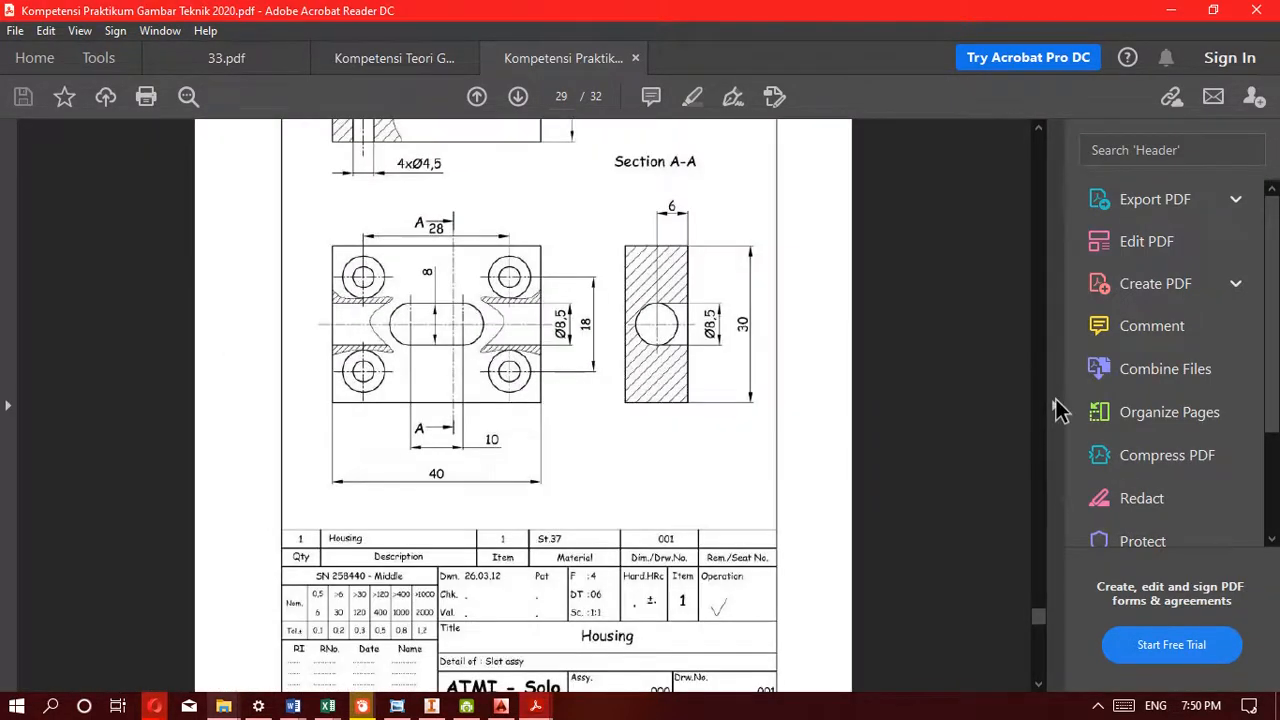
pyautogui.click(1054, 405)
pyautogui.scroll(2, 806, 385)
pyautogui.scroll(6, 806, 385)
pyautogui.scroll(-5, 806, 385)
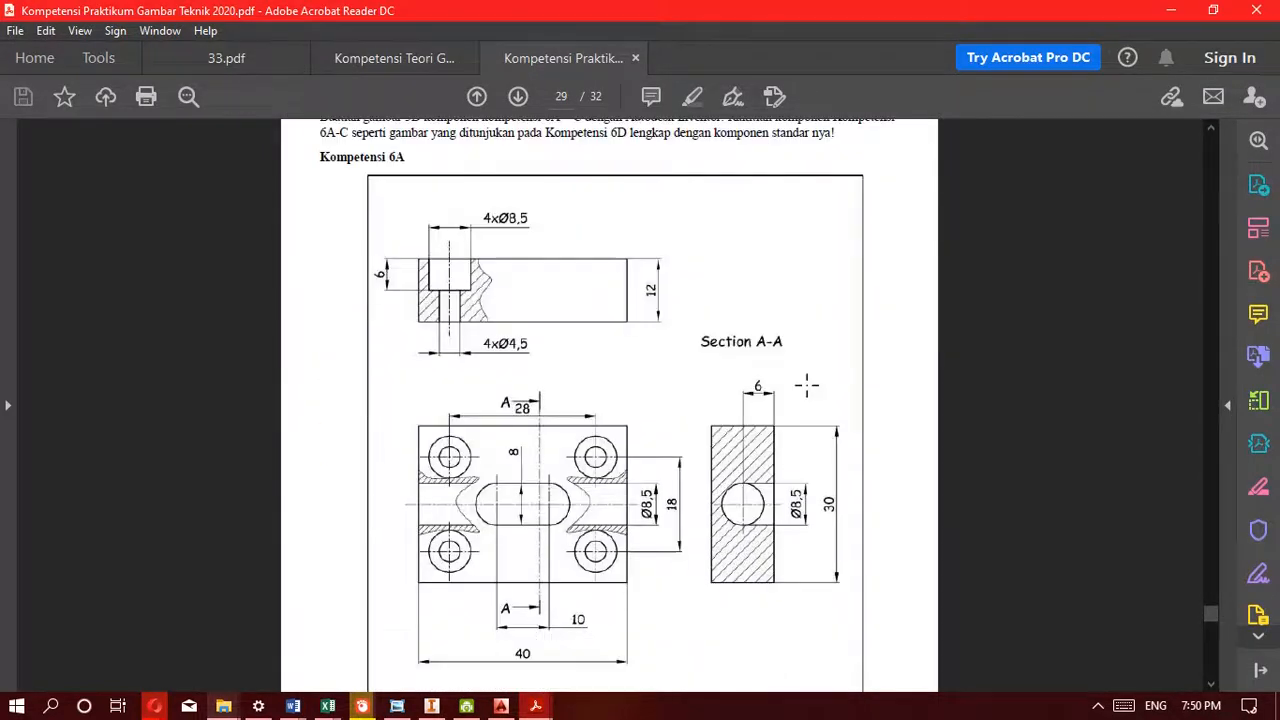
# Review the Slot part drawing on page 30 and the Kompetensi 6D assembly drawing on page 32
pyautogui.scroll(-15, 807, 385)
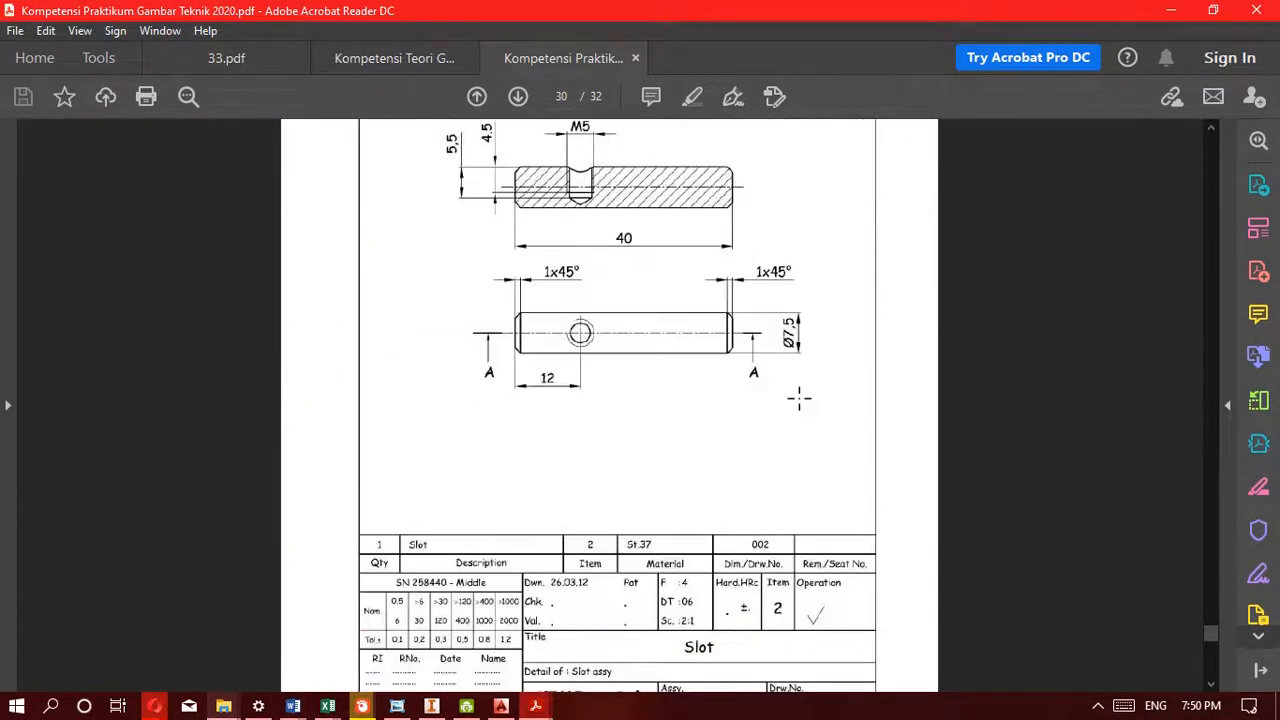
pyautogui.scroll(-12, 799, 398)
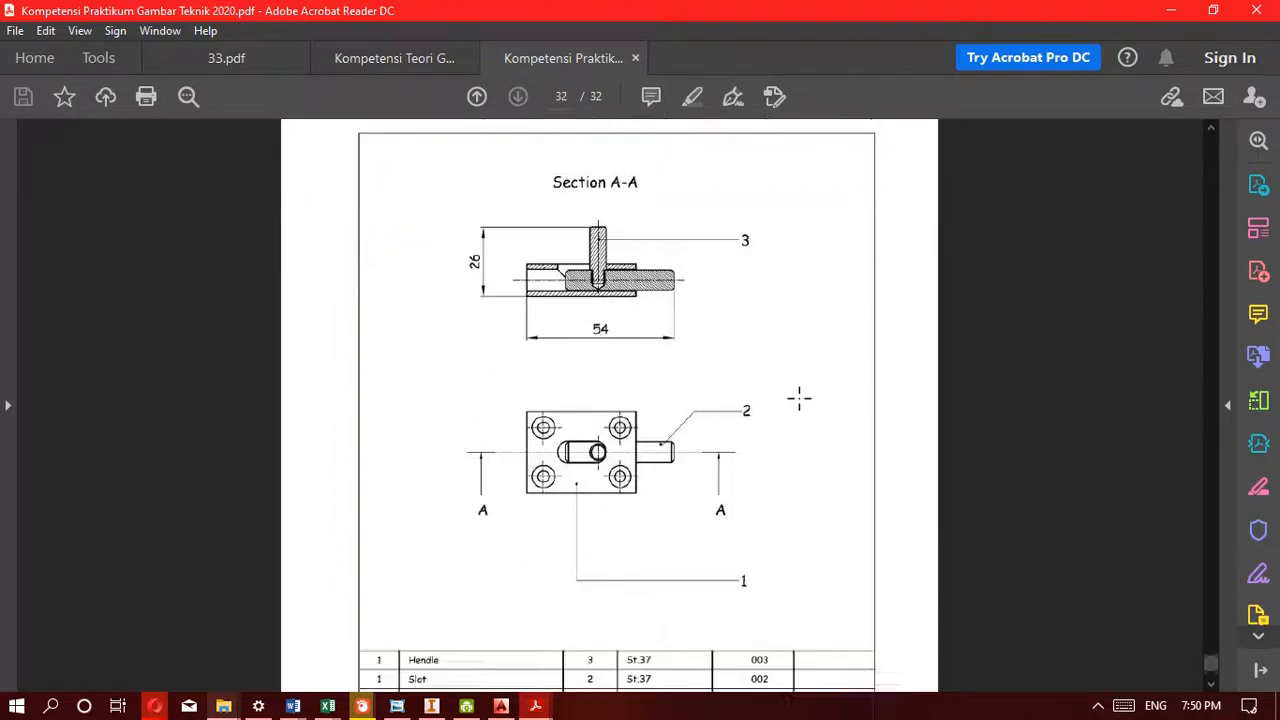
pyautogui.scroll(-1, 799, 398)
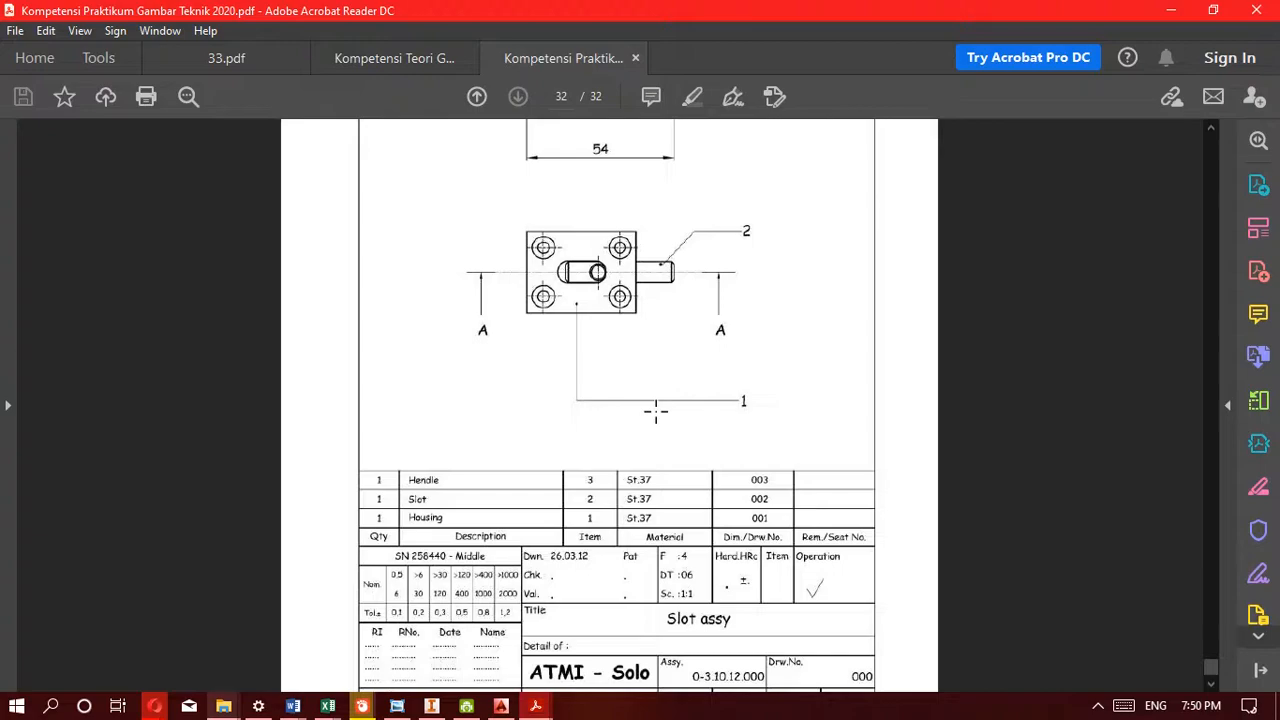
pyautogui.scroll(3, 682, 427)
pyautogui.scroll(15, 715, 487)
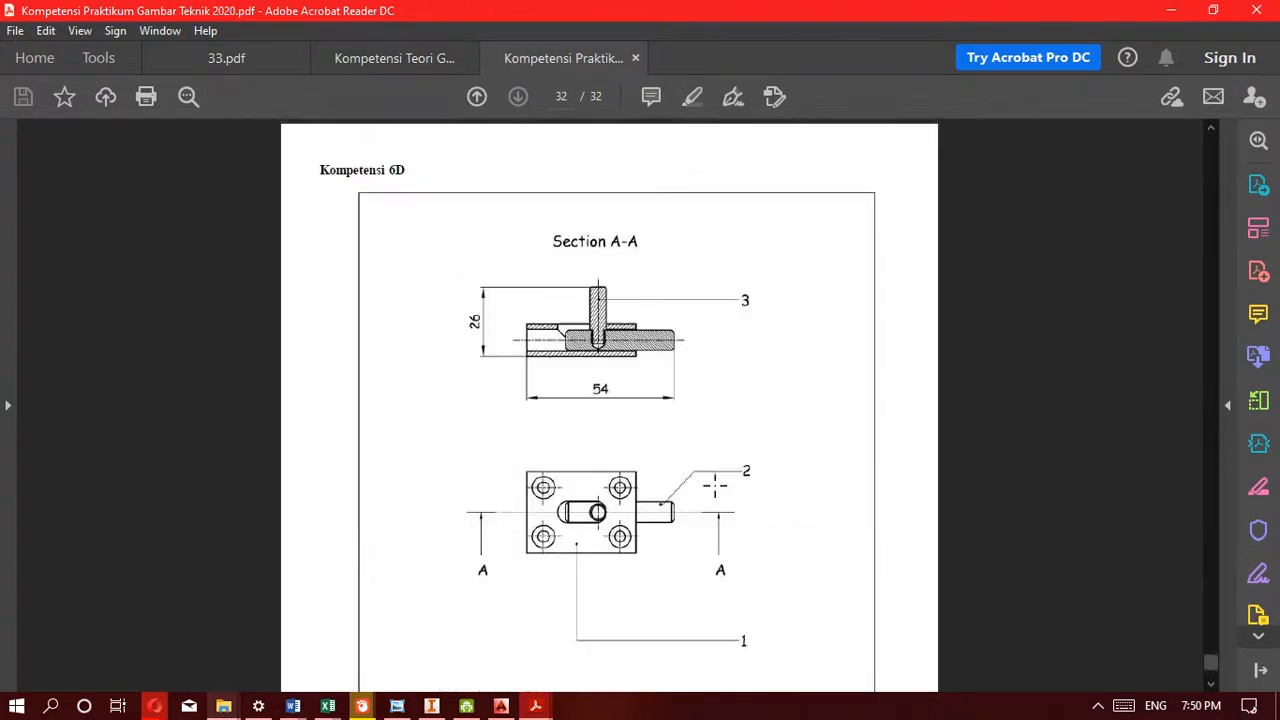
# Examine the Slot assy drawing on page 32, comparing its section A-A and numbered parts with the parts list and title block
pyautogui.scroll(-18, 715, 487)
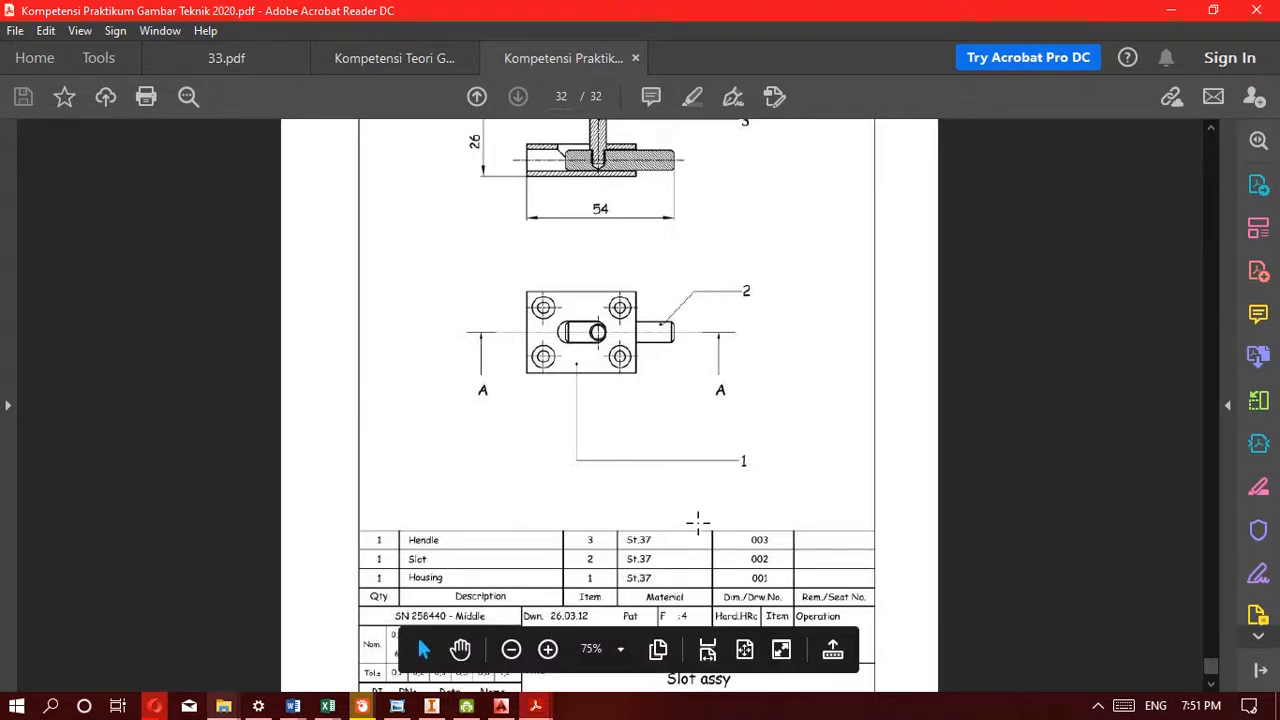
pyautogui.scroll(-2, 655, 490)
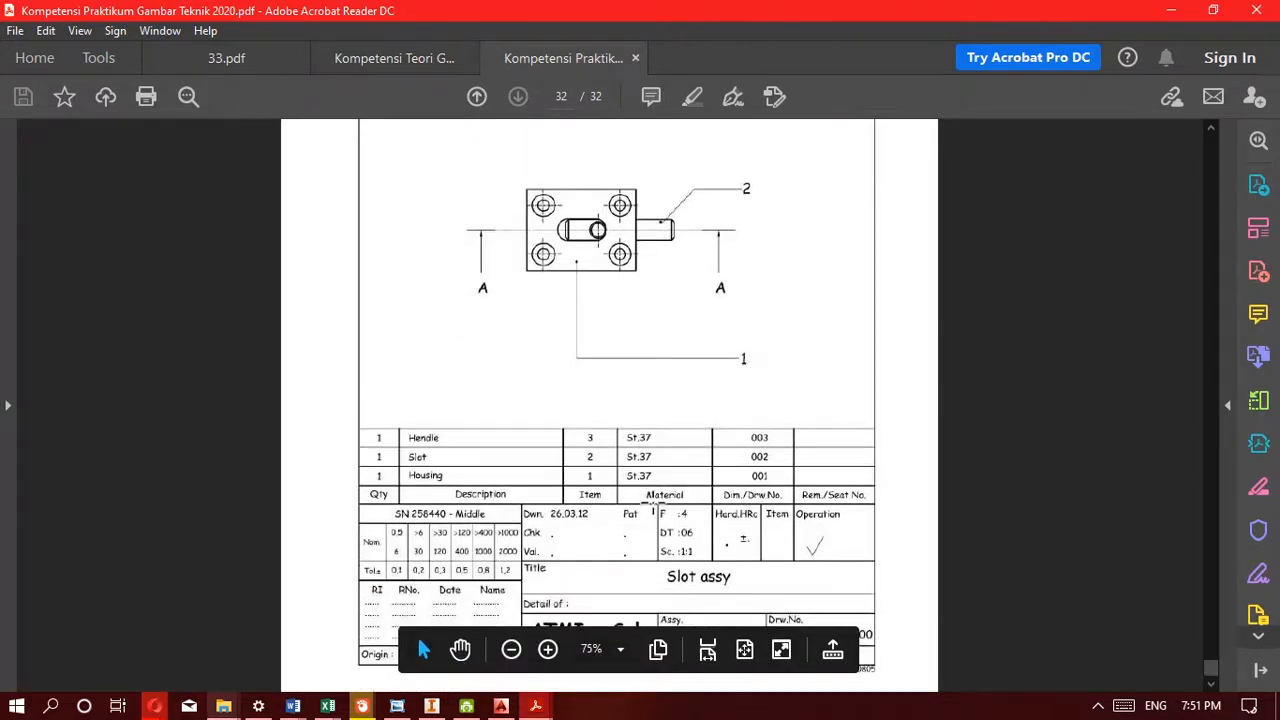
pyautogui.scroll(3, 652, 505)
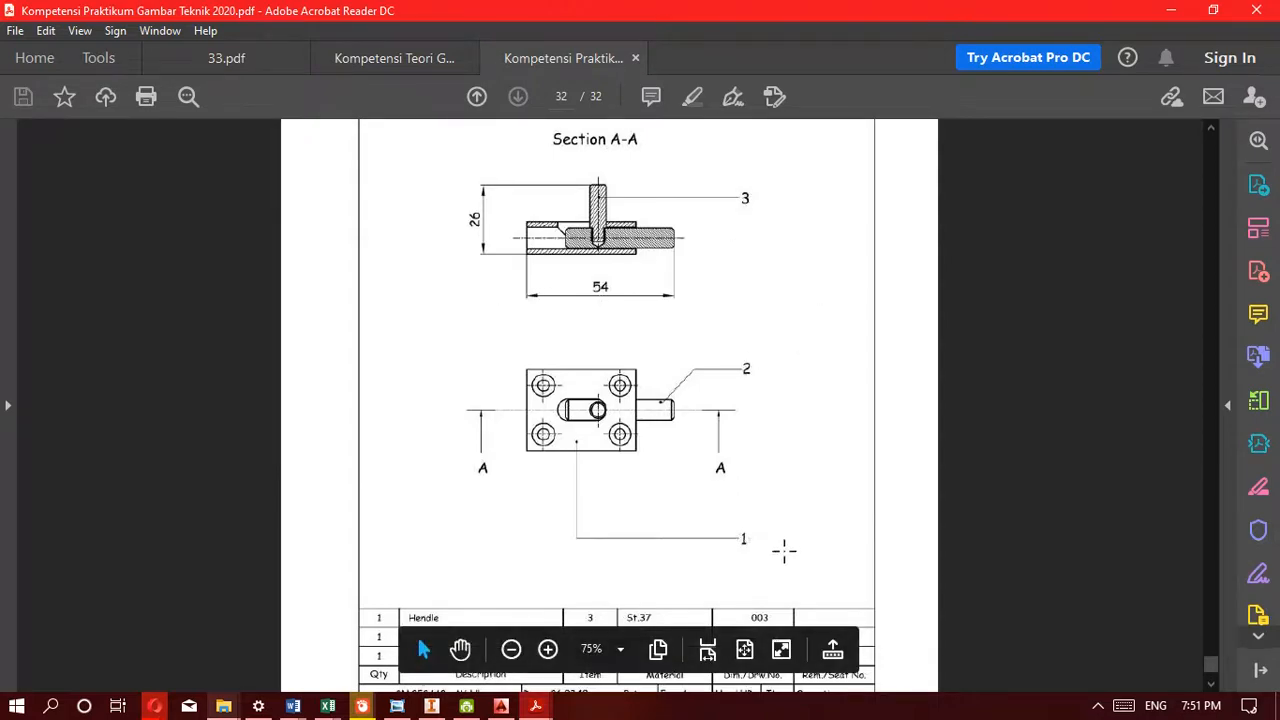
pyautogui.scroll(-3, 780, 545)
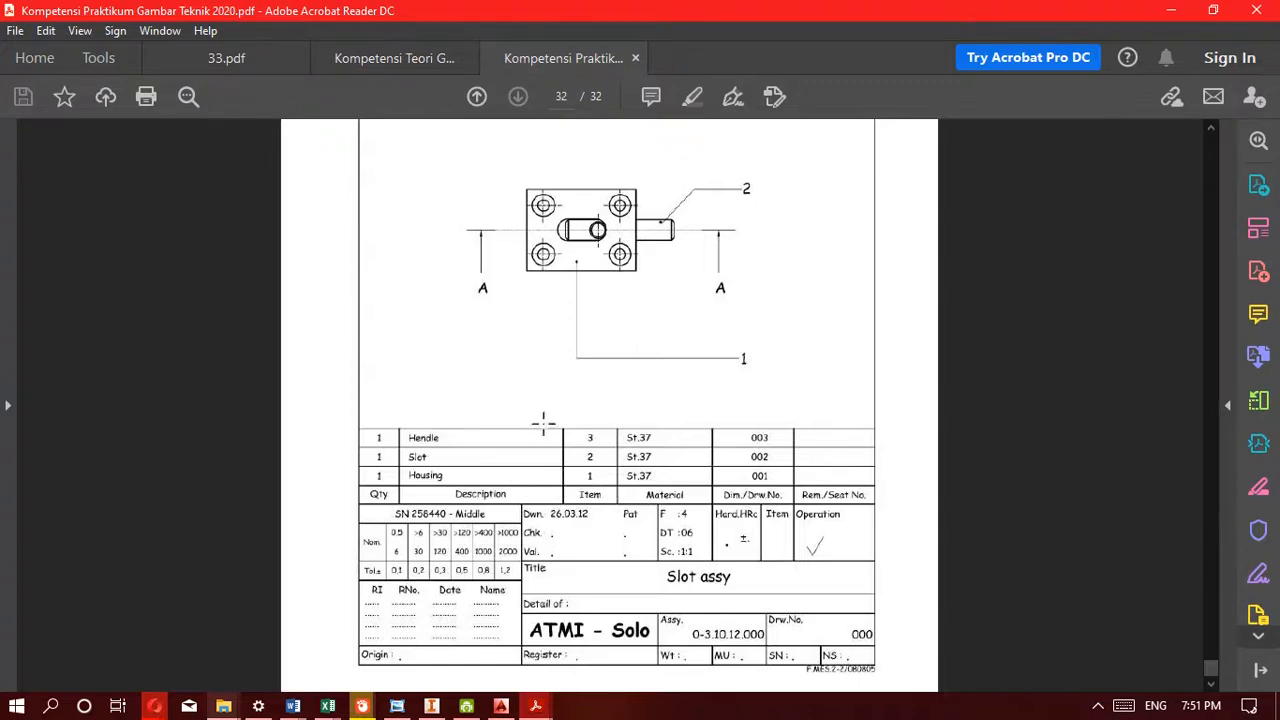
pyautogui.scroll(3, 692, 370)
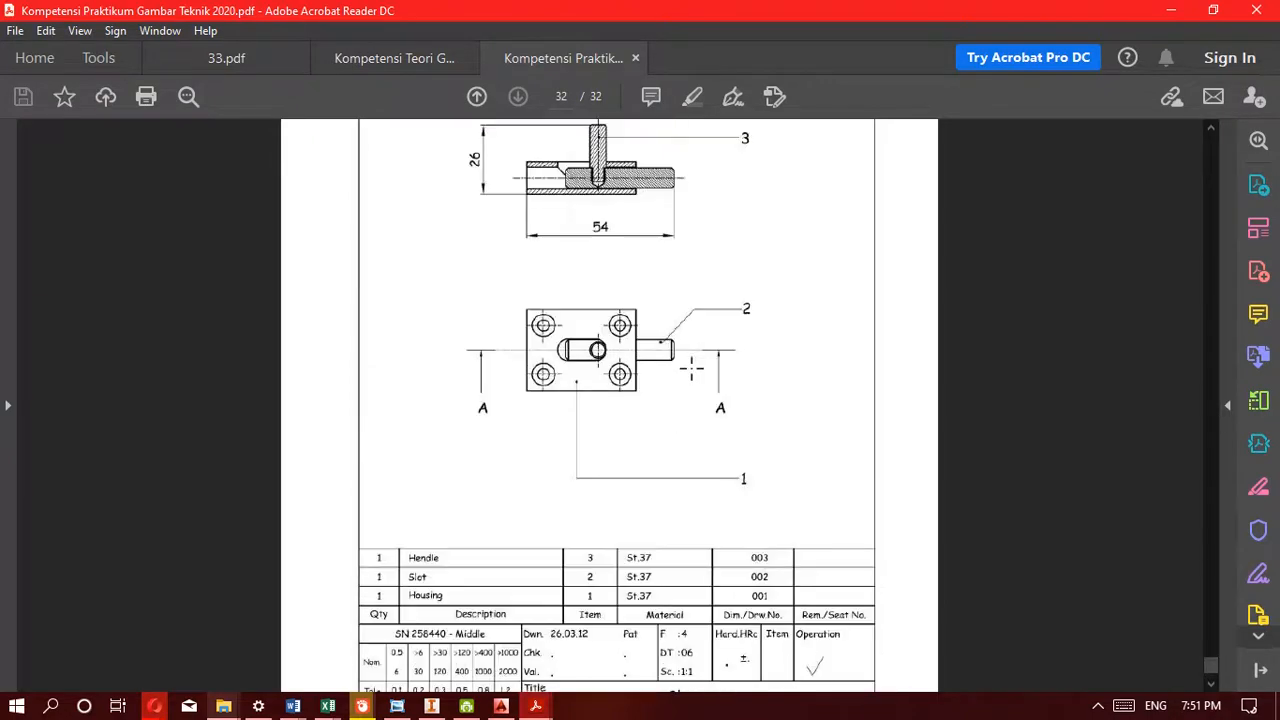
pyautogui.scroll(2, 696, 396)
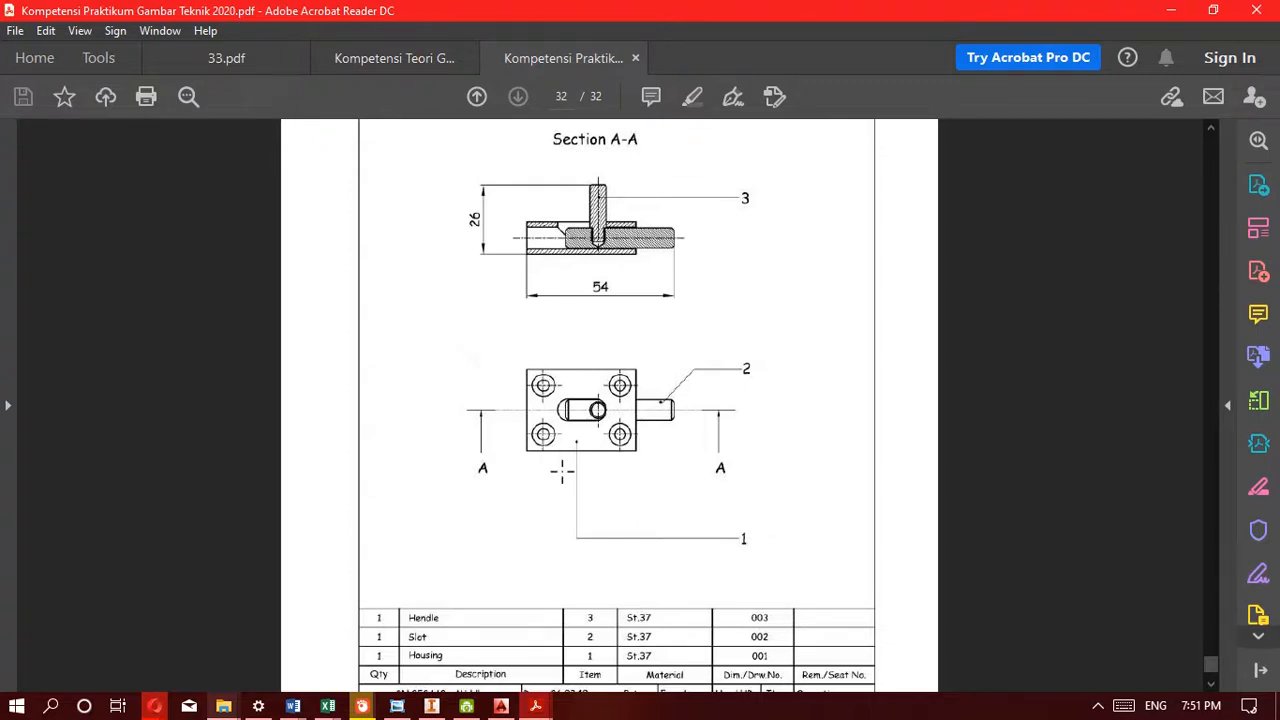
pyautogui.scroll(-1, 562, 470)
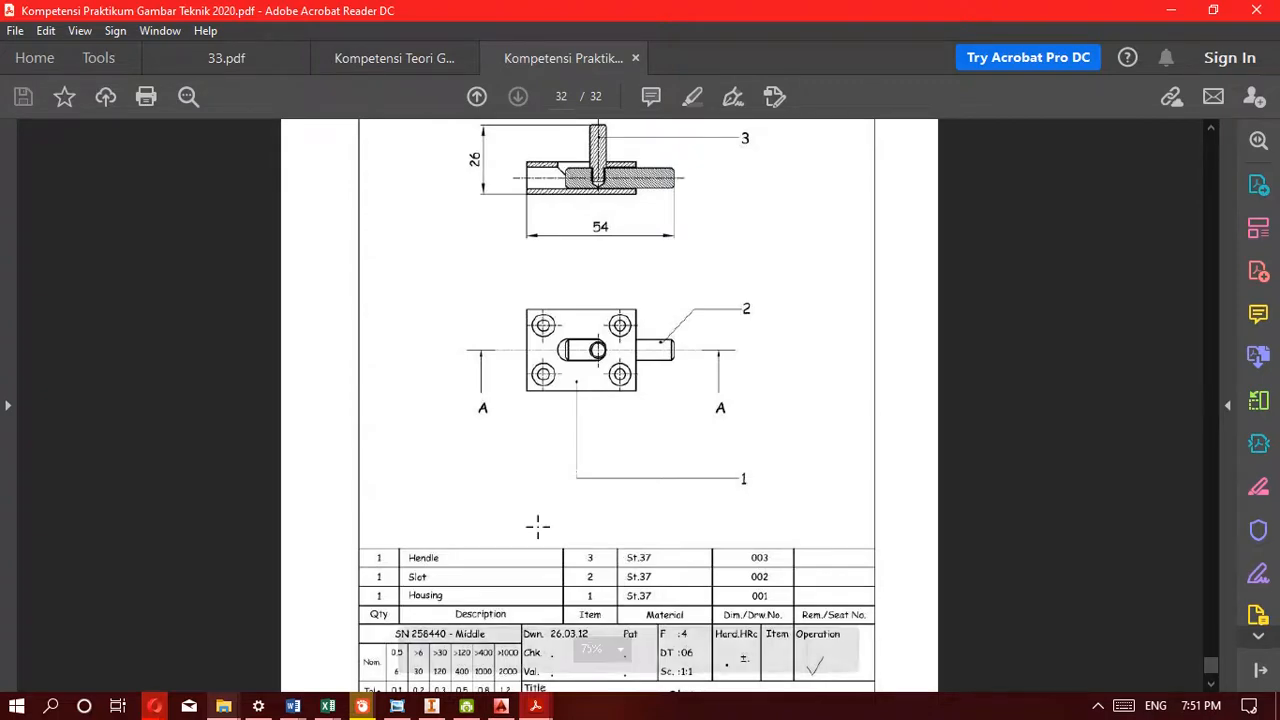
pyautogui.scroll(-2, 417, 634)
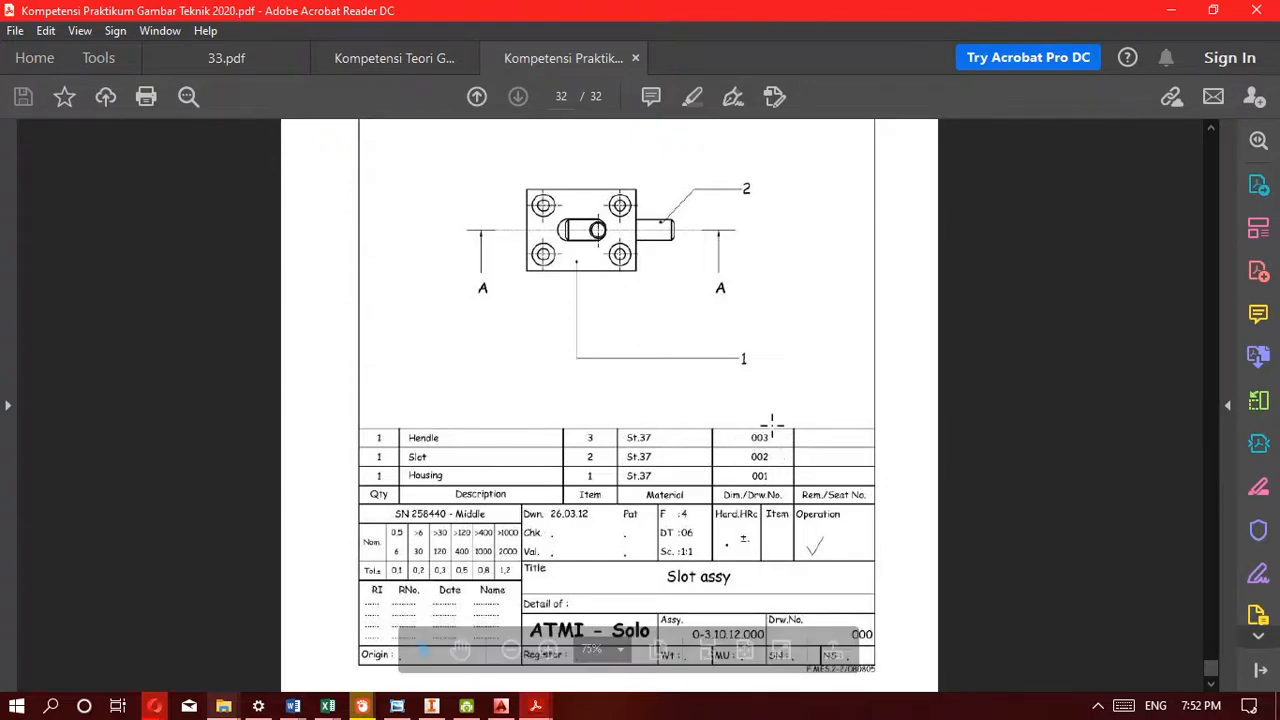
# Review how section A-A and the top view of the Slot assy drawing show the Housing, Slot and Handle fitting together
pyautogui.scroll(3, 762, 430)
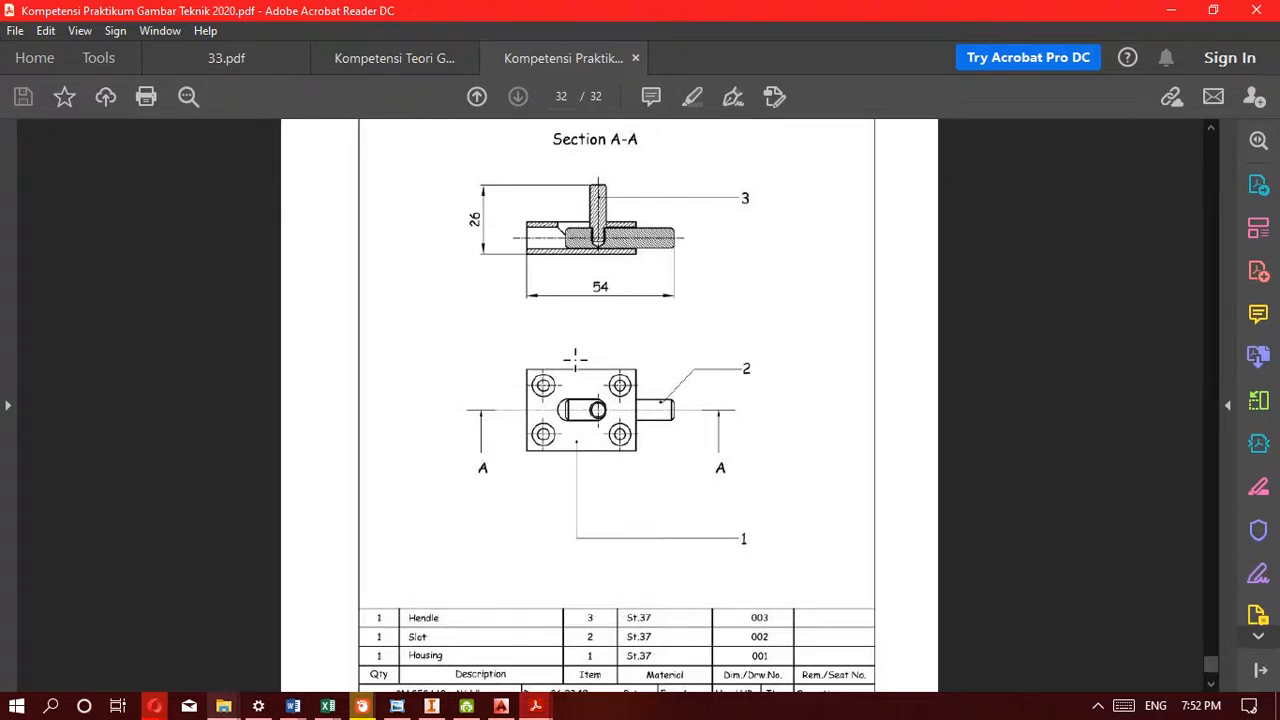
pyautogui.scroll(1, 546, 375)
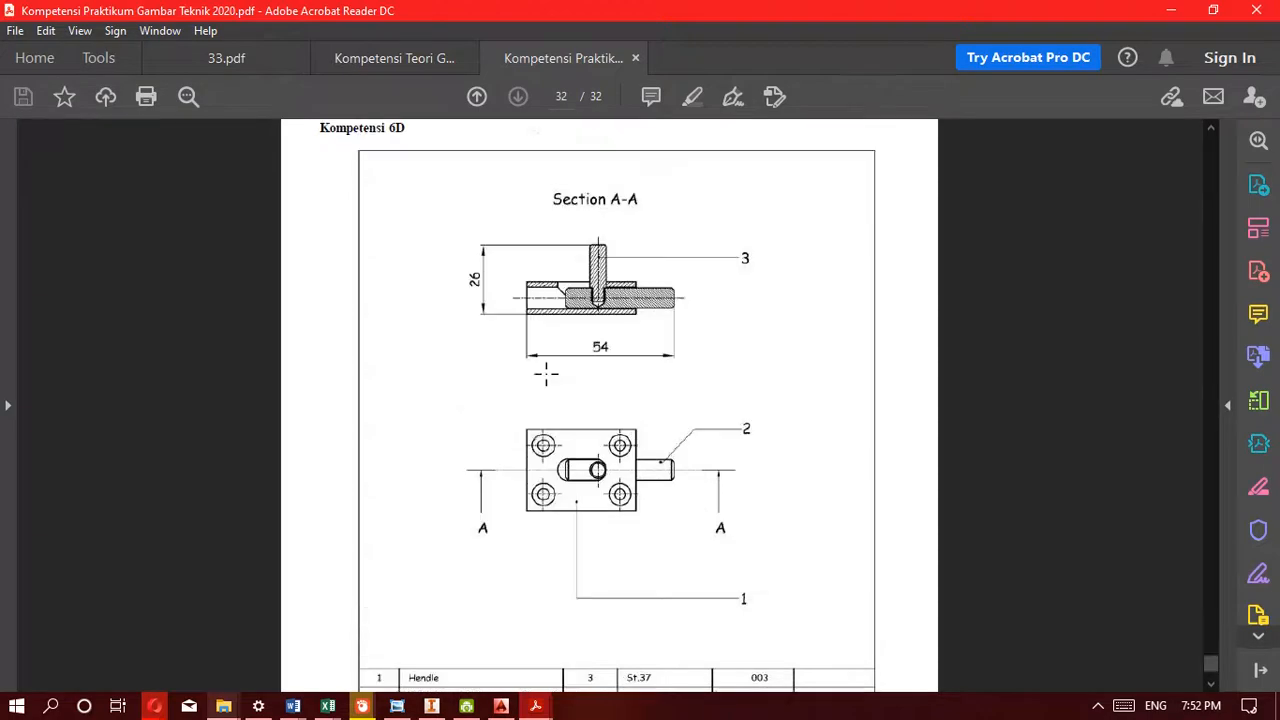
pyautogui.scroll(4, 546, 375)
pyautogui.scroll(-4, 546, 375)
pyautogui.scroll(-2, 546, 375)
pyautogui.scroll(2, 546, 375)
pyautogui.scroll(-2, 546, 375)
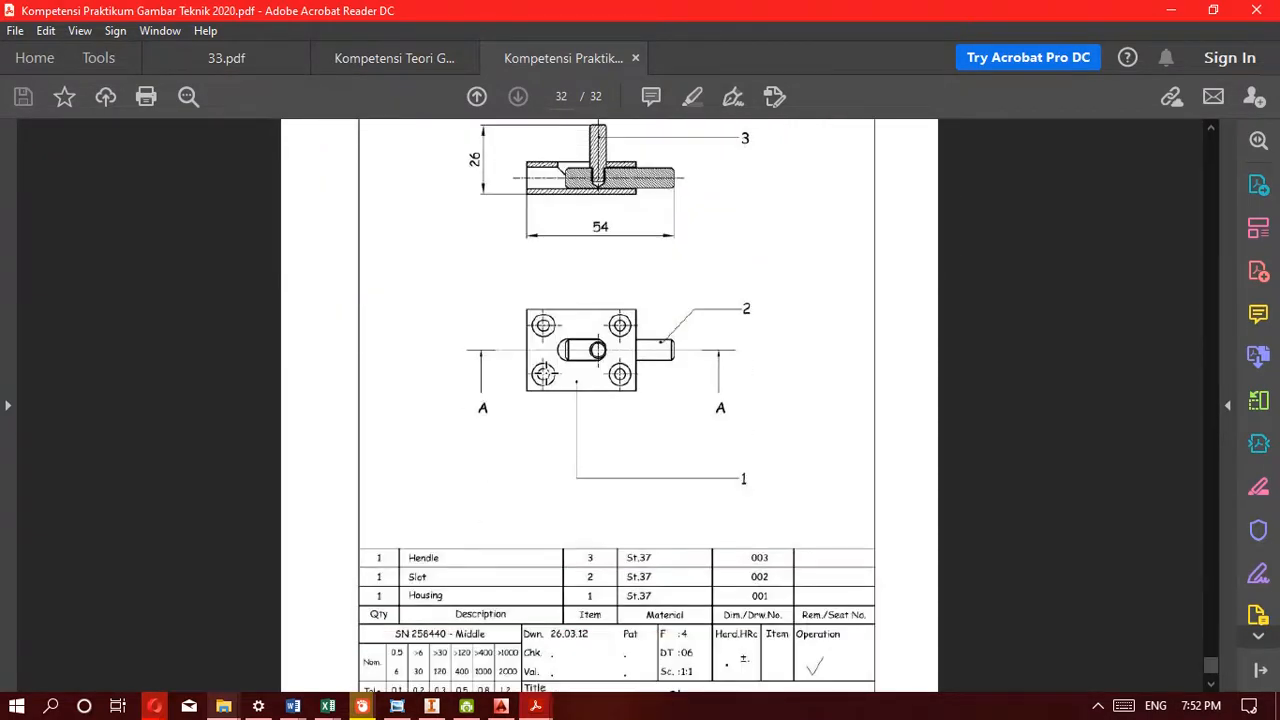
pyautogui.scroll(2, 546, 375)
pyautogui.scroll(-1, 546, 375)
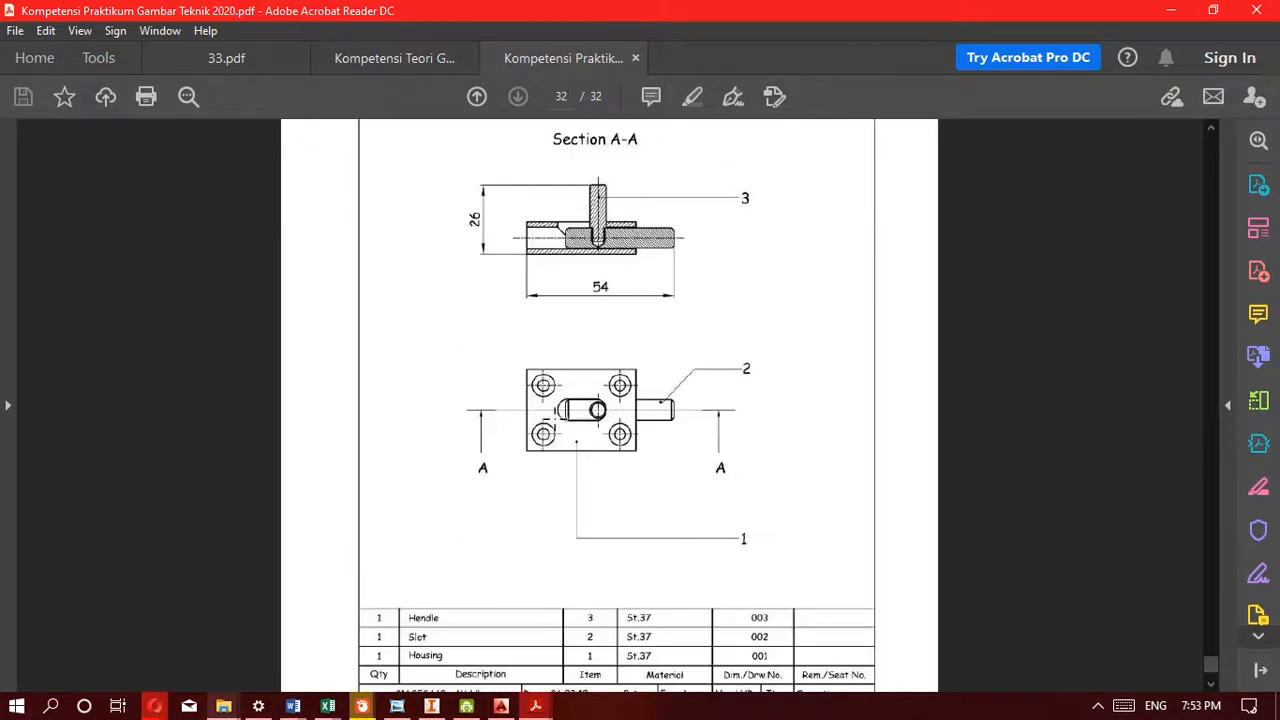
# Look back through the Handle, Slot and Housing part drawings on pages 31 to 29, and return to the Handle drawing
pyautogui.scroll(10, 630, 365)
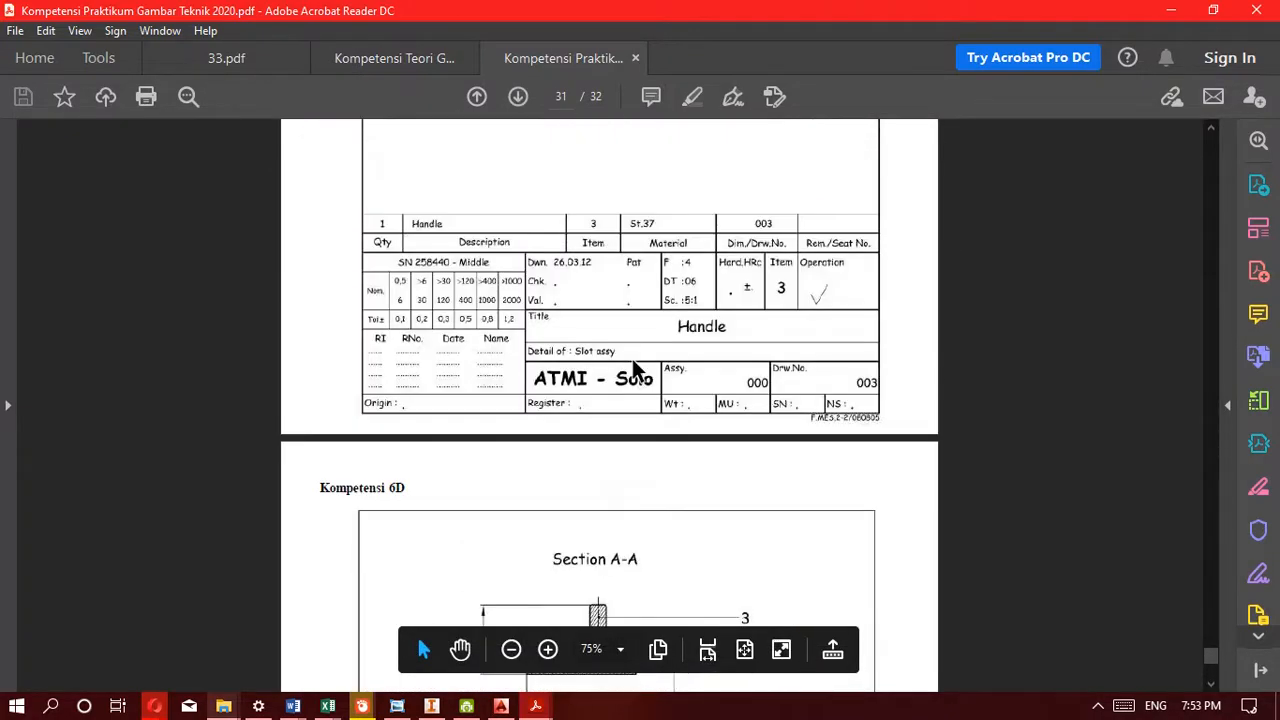
pyautogui.scroll(3, 632, 360)
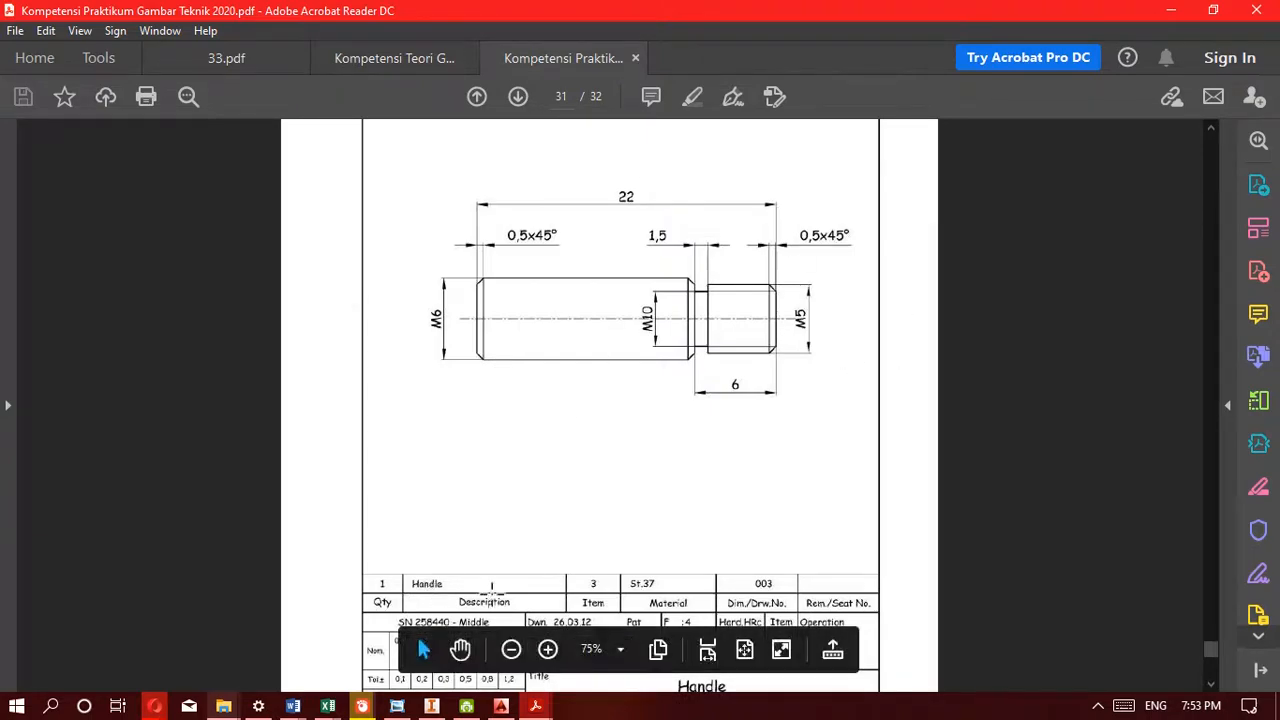
pyautogui.scroll(12, 643, 380)
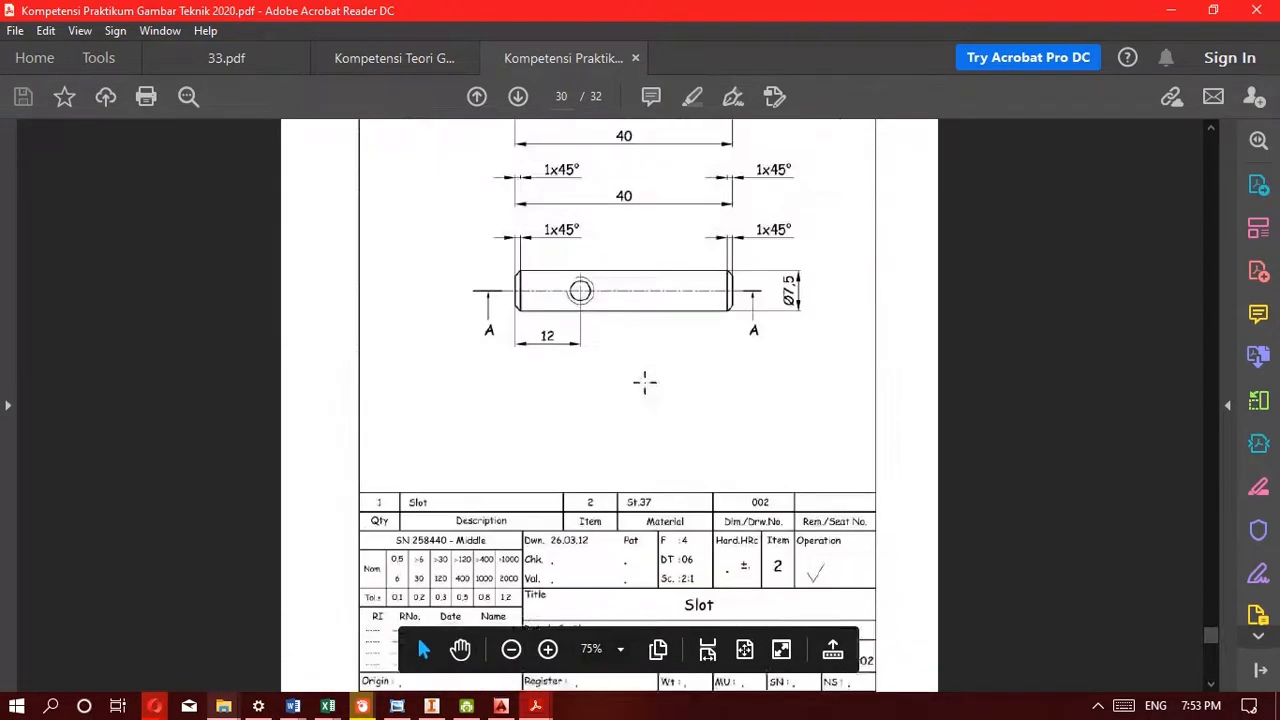
pyautogui.scroll(10, 644, 381)
pyautogui.scroll(-4, 637, 358)
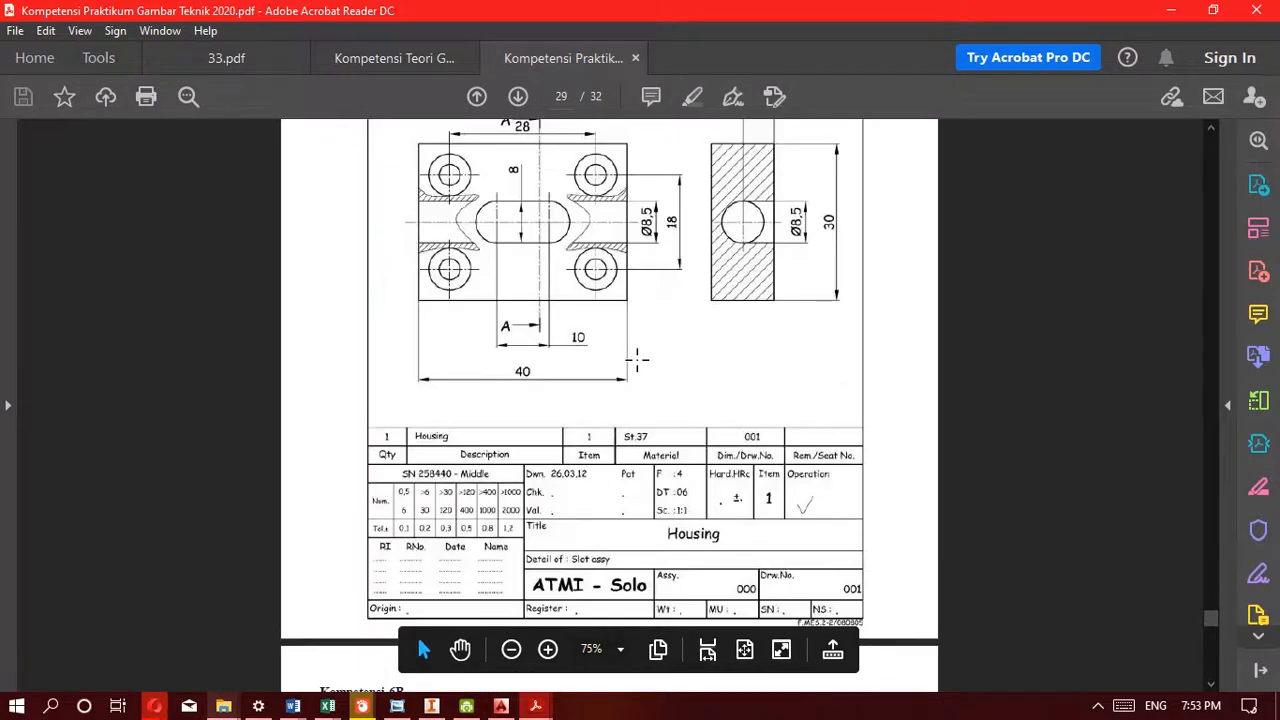
pyautogui.scroll(-8, 637, 358)
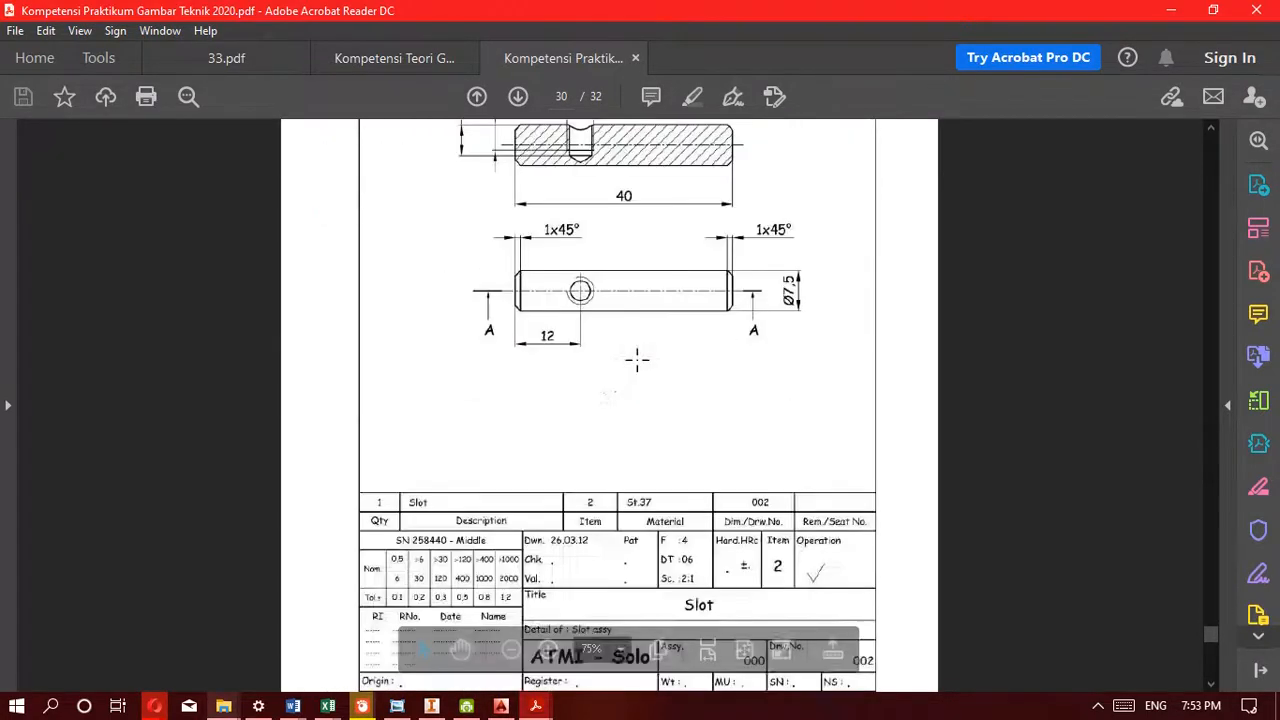
pyautogui.scroll(-10, 637, 358)
# Switch to the 33.pdf drawing and collapse the side tools to enlarge the page area
pyautogui.moveTo(520, 706)
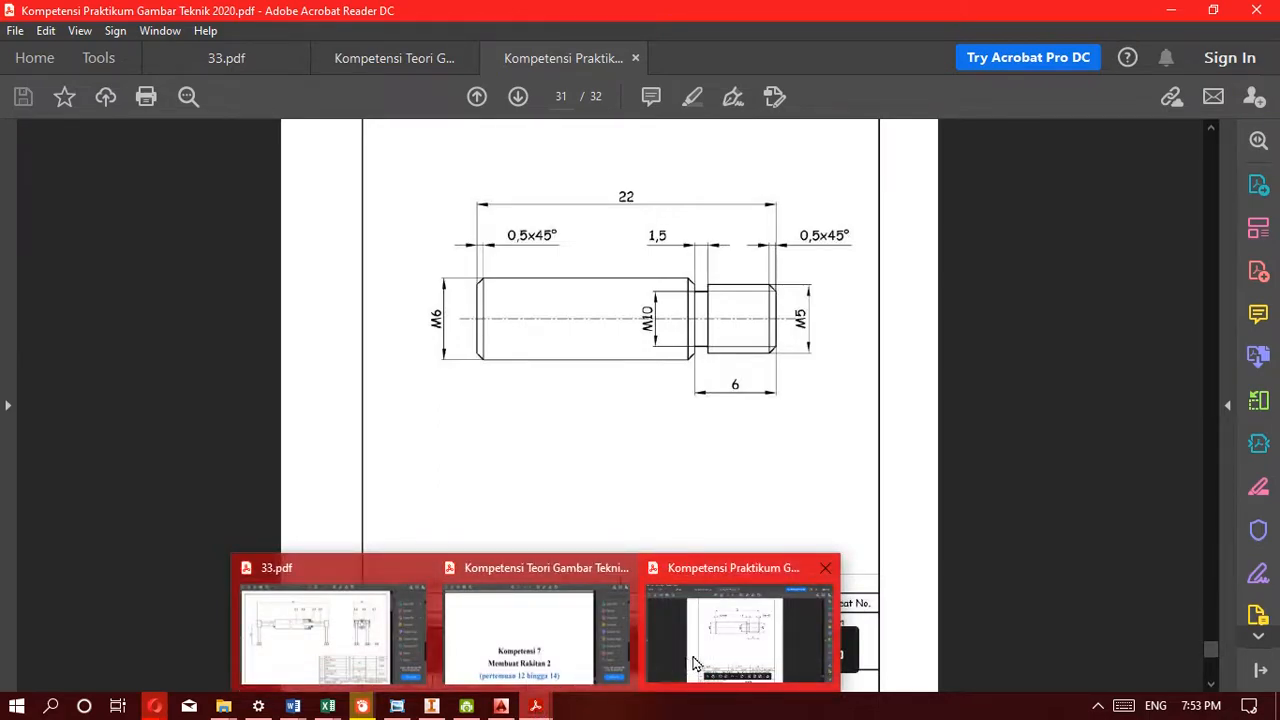
pyautogui.click(347, 632)
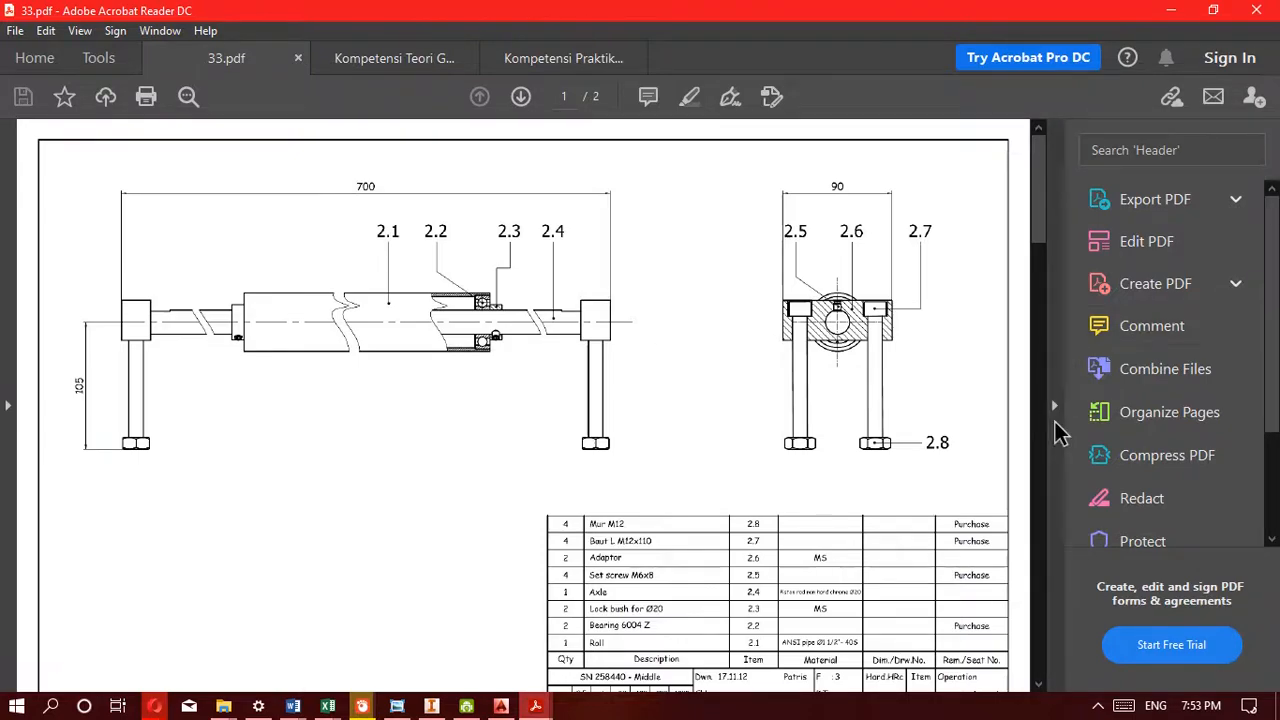
pyautogui.click(1055, 420)
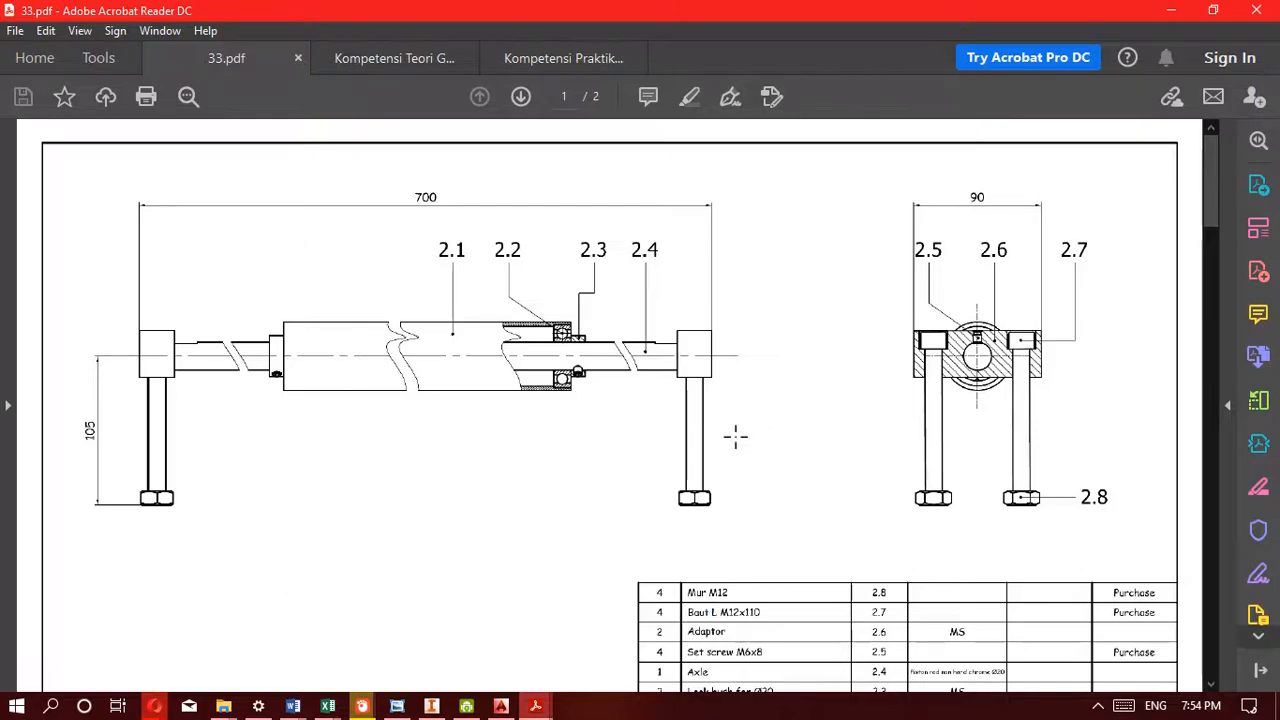
# Examine the numbered parts 2.1 to 2.7 close up in the front and side views of the roll assembly drawing
pyautogui.scroll(-1, 735, 435)
pyautogui.scroll(1, 736, 435)
pyautogui.keyDown('ctrl'); pyautogui.scroll(3, 568, 340); pyautogui.keyUp('ctrl')
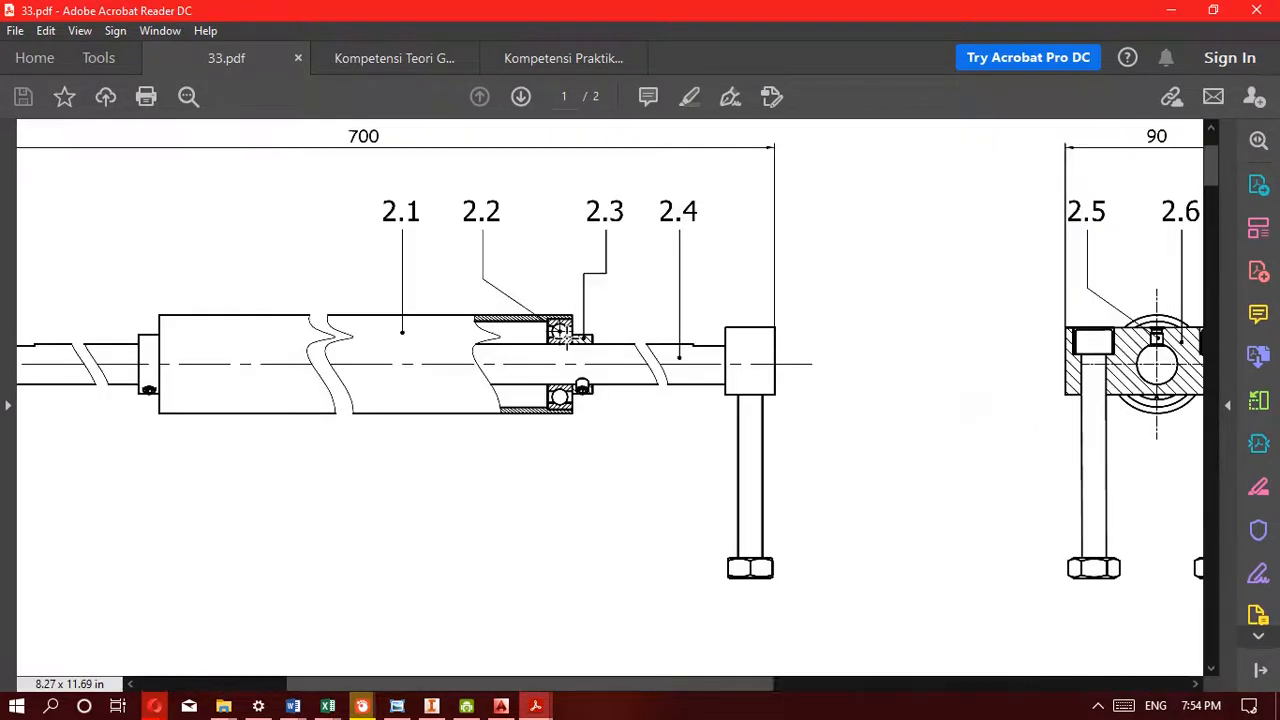
pyautogui.keyDown('ctrl'); pyautogui.scroll(-1, 568, 340); pyautogui.keyUp('ctrl')
pyautogui.keyDown('ctrl'); pyautogui.scroll(1, 568, 340); pyautogui.keyUp('ctrl')
pyautogui.scroll(2, 566, 340)
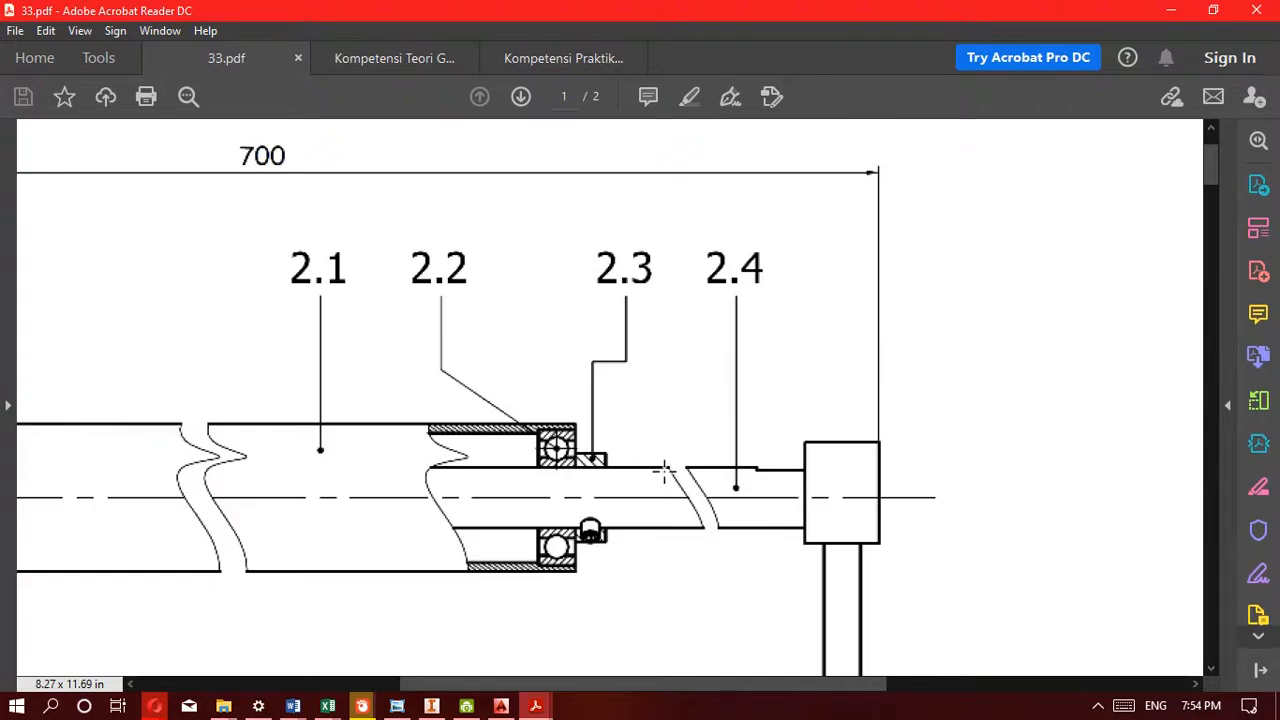
pyautogui.keyDown('ctrl'); pyautogui.scroll(-3, 665, 472); pyautogui.keyUp('ctrl')
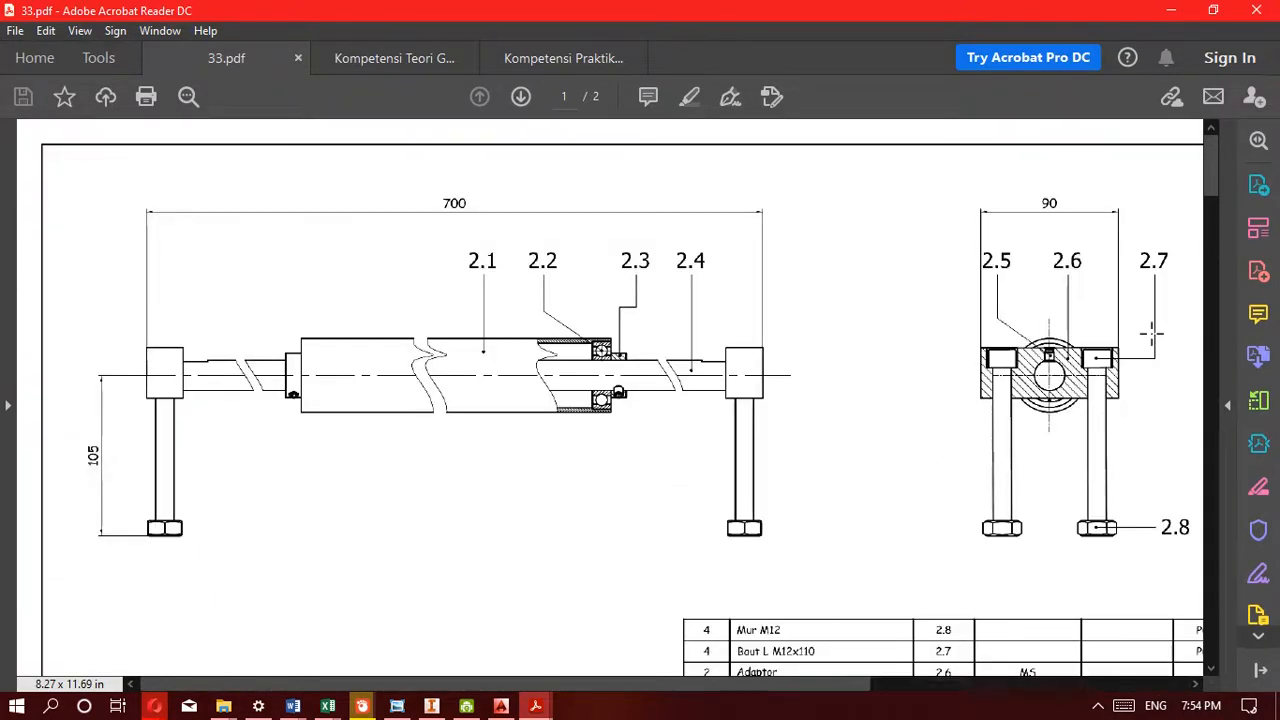
pyautogui.keyDown('ctrl'); pyautogui.scroll(3, 1143, 343); pyautogui.keyUp('ctrl')
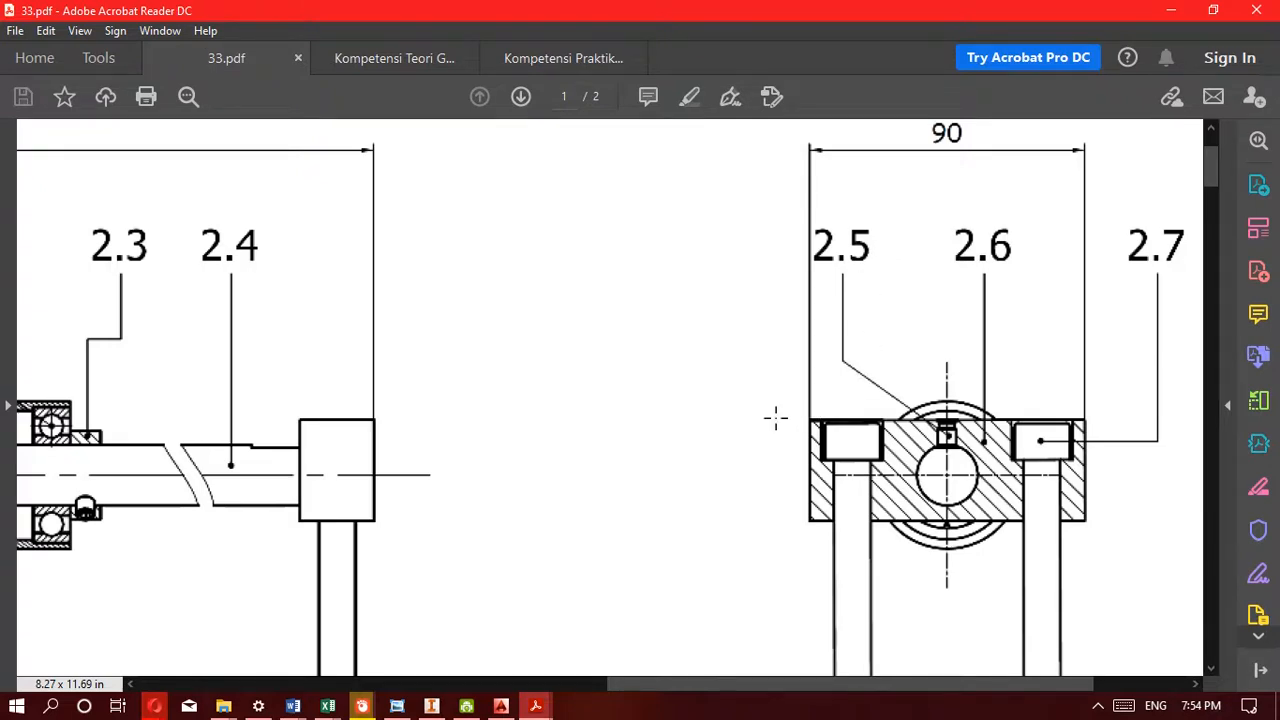
pyautogui.keyDown('ctrl'); pyautogui.scroll(-2, 677, 281); pyautogui.keyUp('ctrl')
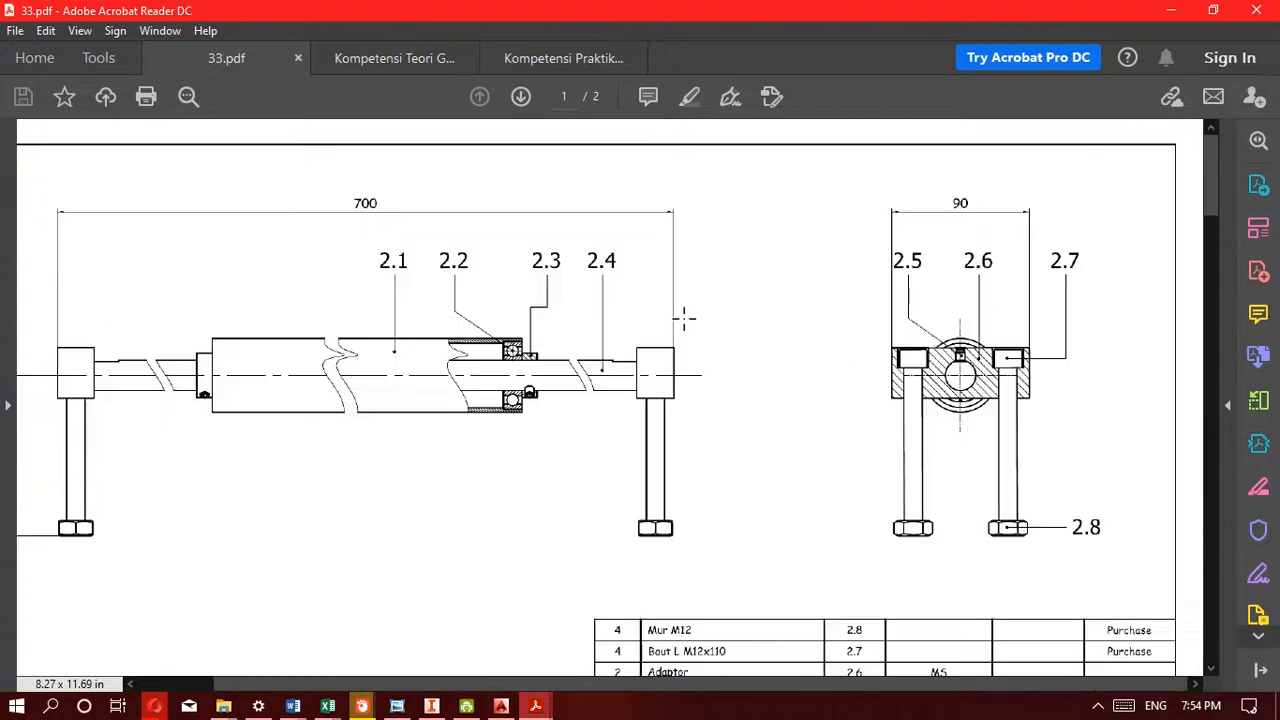
# Compare the Upper roll drawing views with the parts list, and read its quantities and descriptions at 300% magnification
pyautogui.scroll(-3, 821, 370)
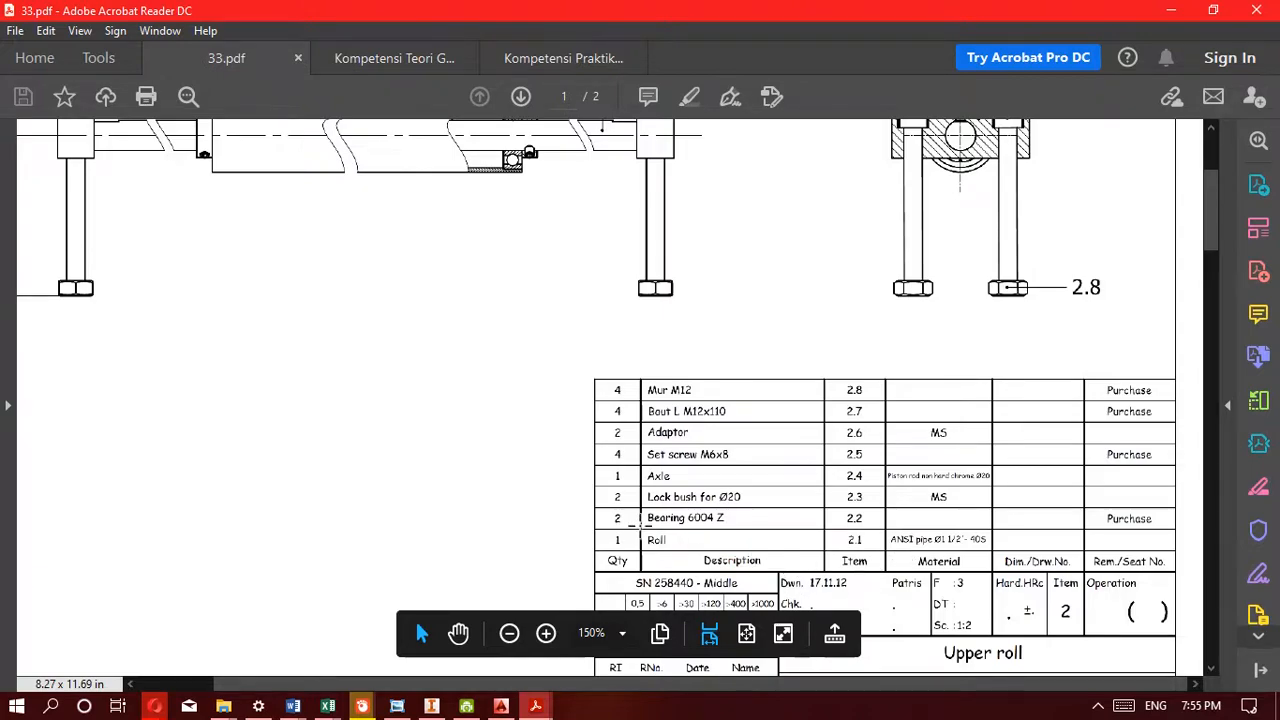
pyautogui.scroll(3, 640, 520)
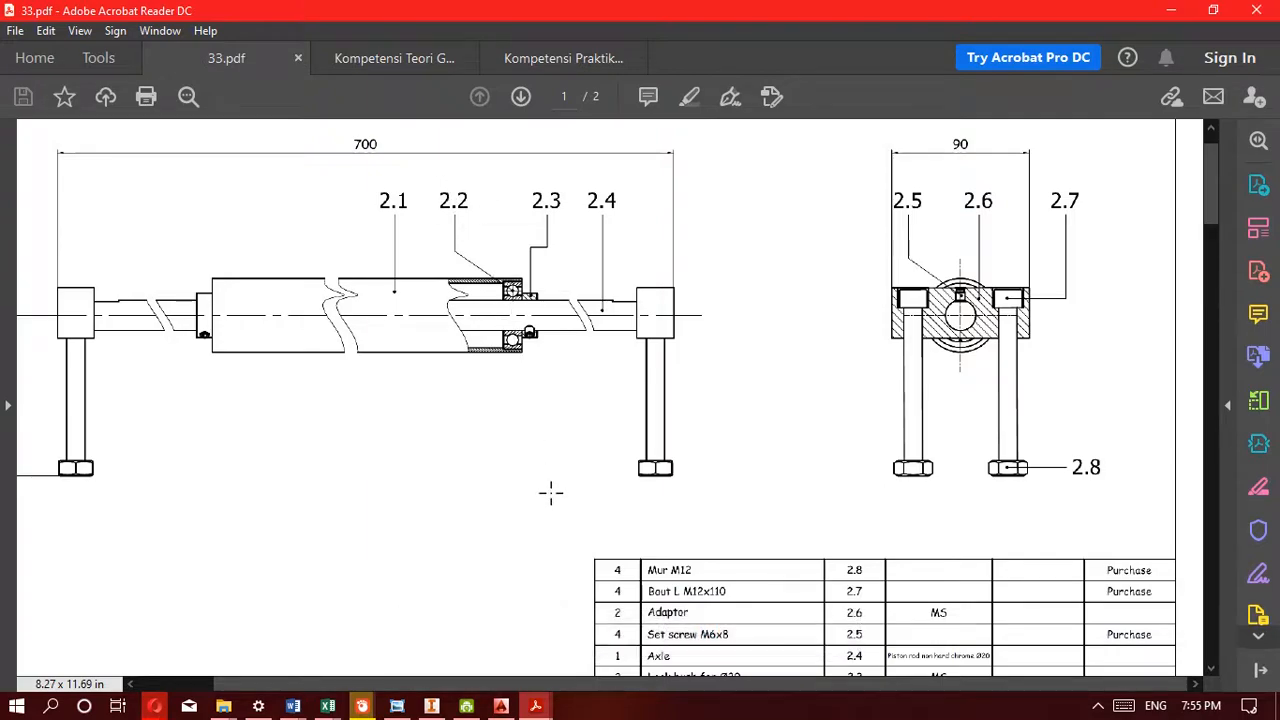
pyautogui.scroll(-3, 549, 491)
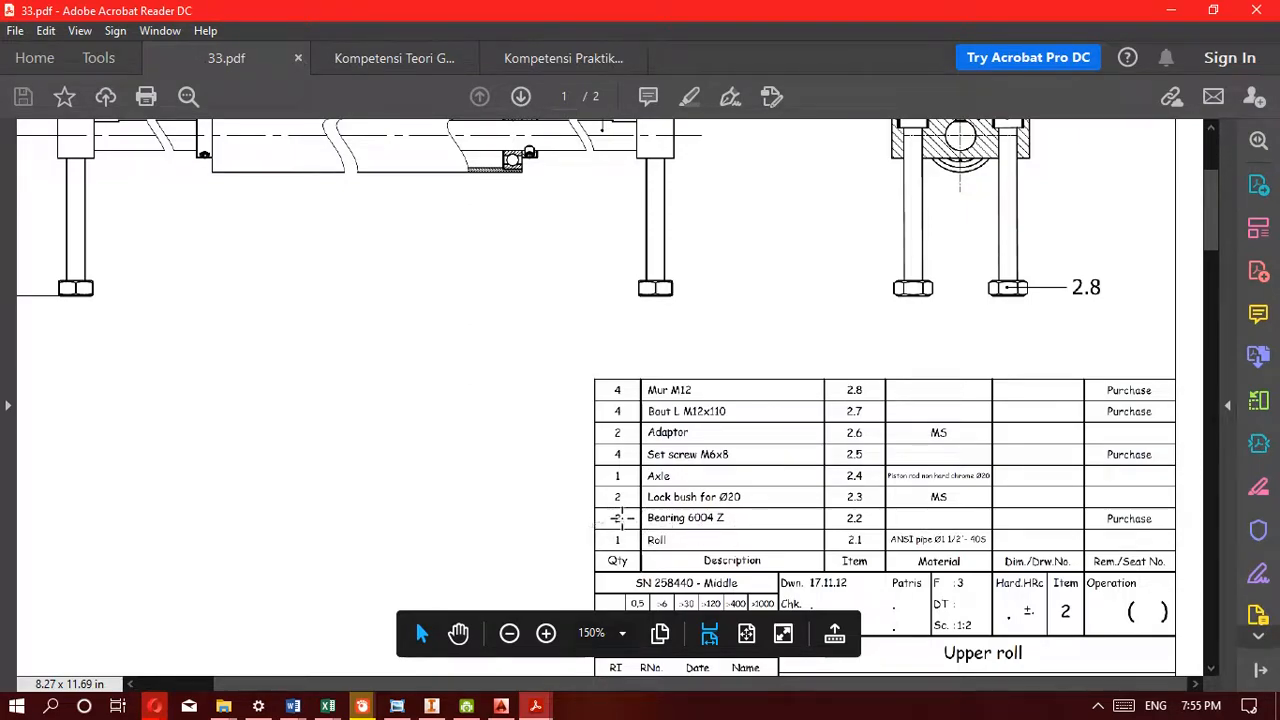
pyautogui.keyDown('ctrl'); pyautogui.scroll(1, 689, 545); pyautogui.keyUp('ctrl')
pyautogui.keyDown('ctrl'); pyautogui.scroll(1, 689, 545); pyautogui.keyUp('ctrl')
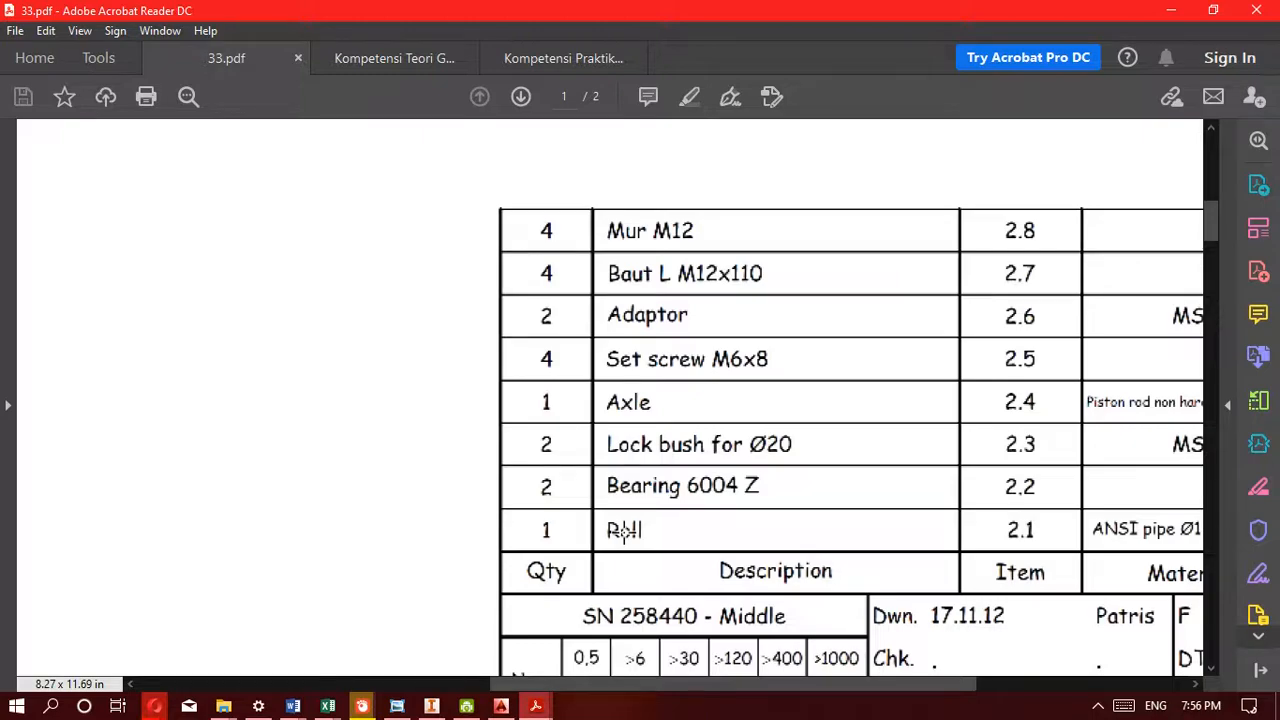
# Switch to Autodesk Inventor and view Assembly1 closely from the side where the bearings are mounted
pyautogui.moveTo(475, 706)
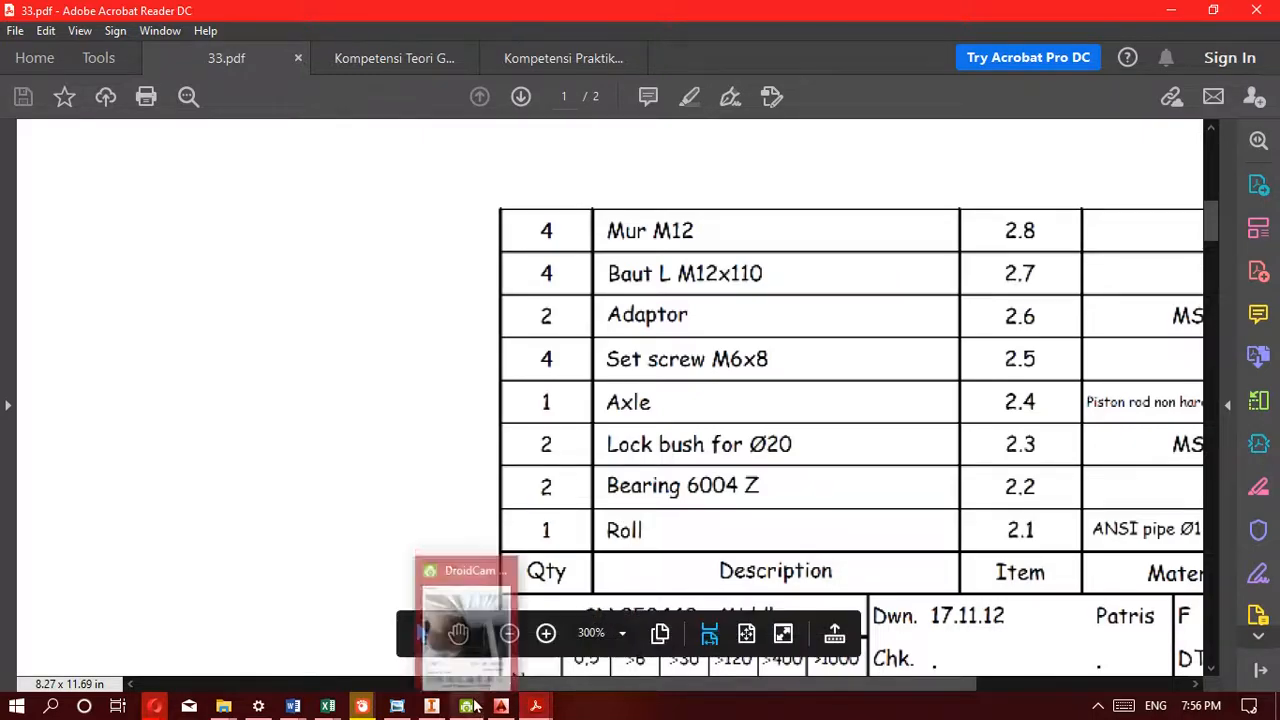
pyautogui.click(431, 706)
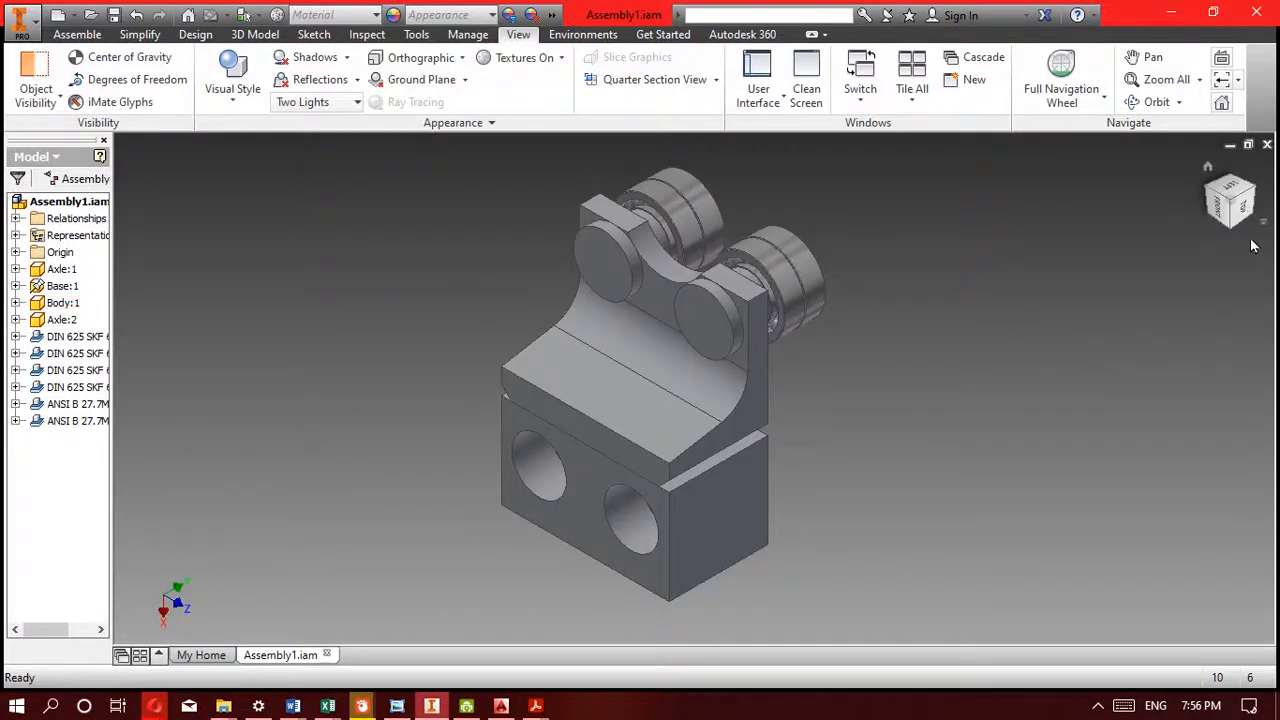
pyautogui.click(1257, 200)
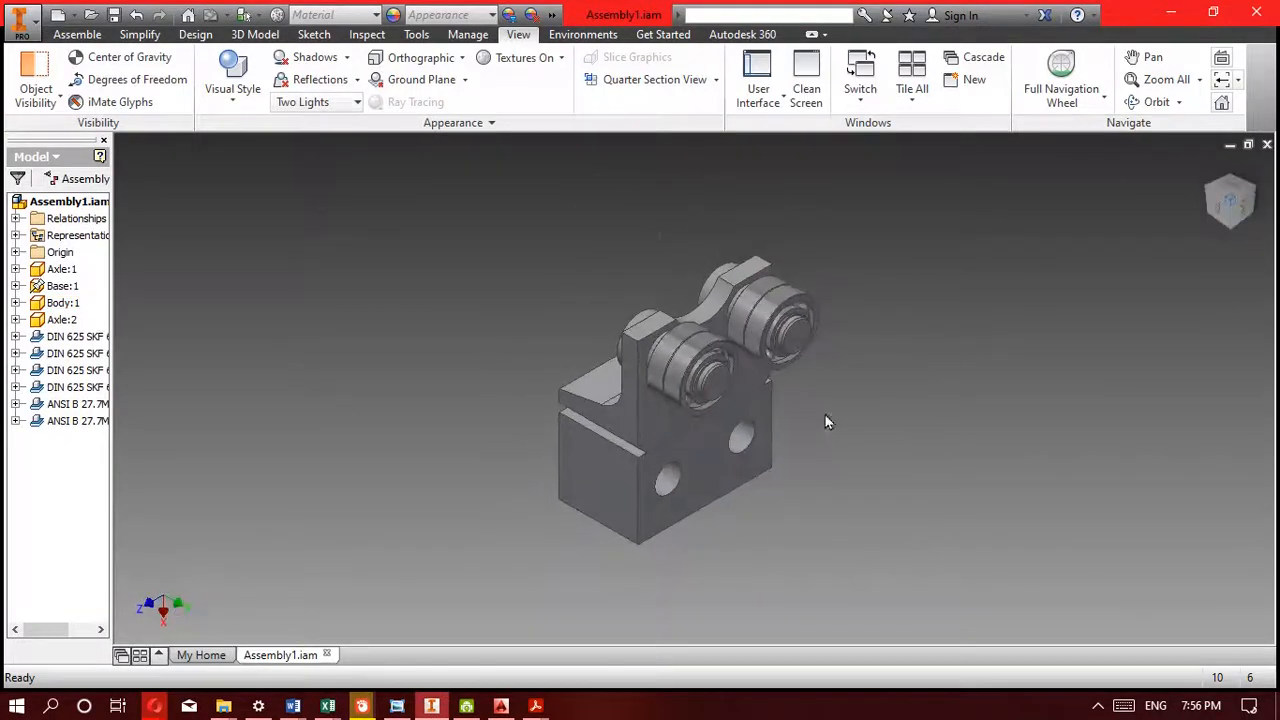
pyautogui.scroll(-5, 829, 423)
pyautogui.moveTo(894, 479); pyautogui.dragTo(868, 434, button='middle')
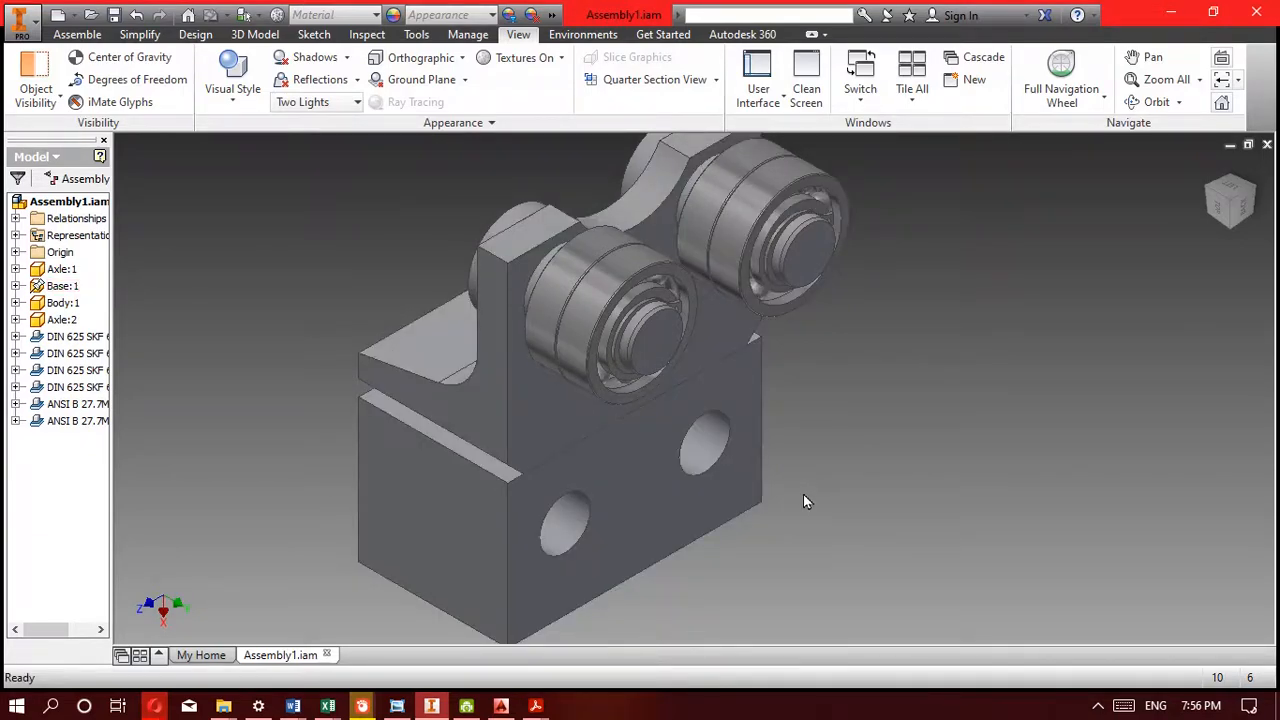
# Open the outermost DIN 625 SKF bearing on the rear axle as a separate part
pyautogui.click(745, 300)
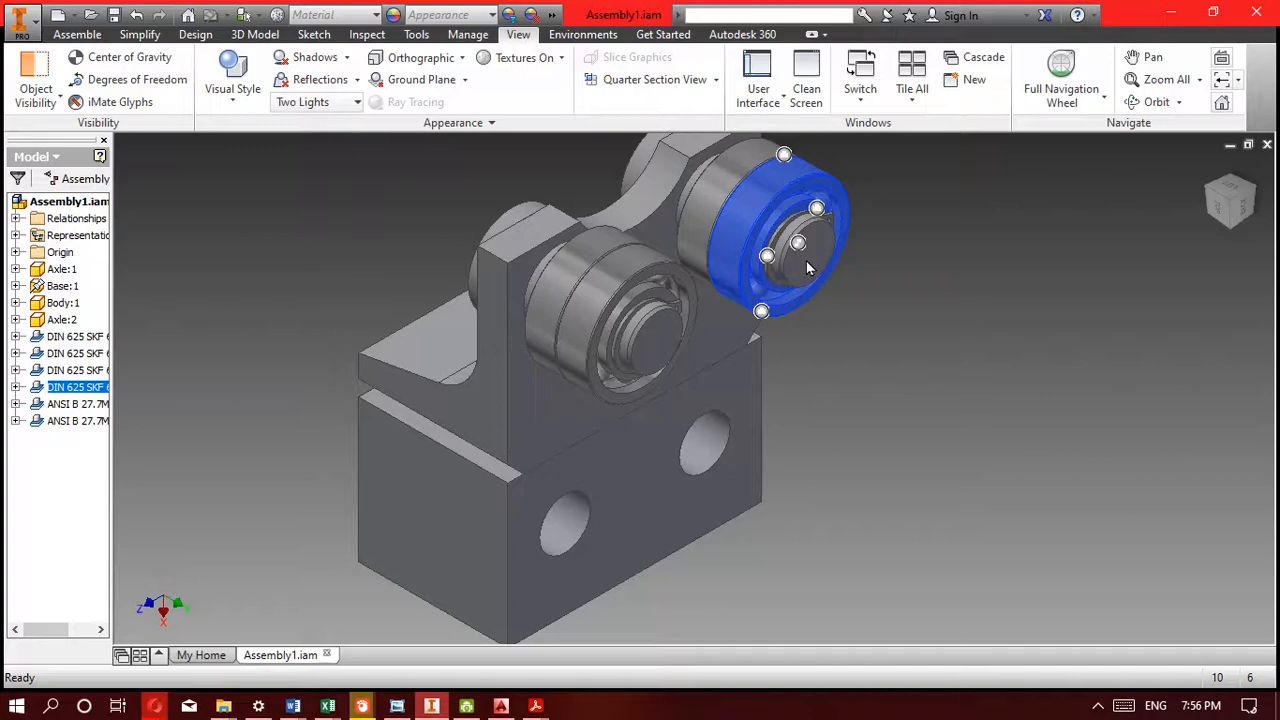
pyautogui.click(855, 332)
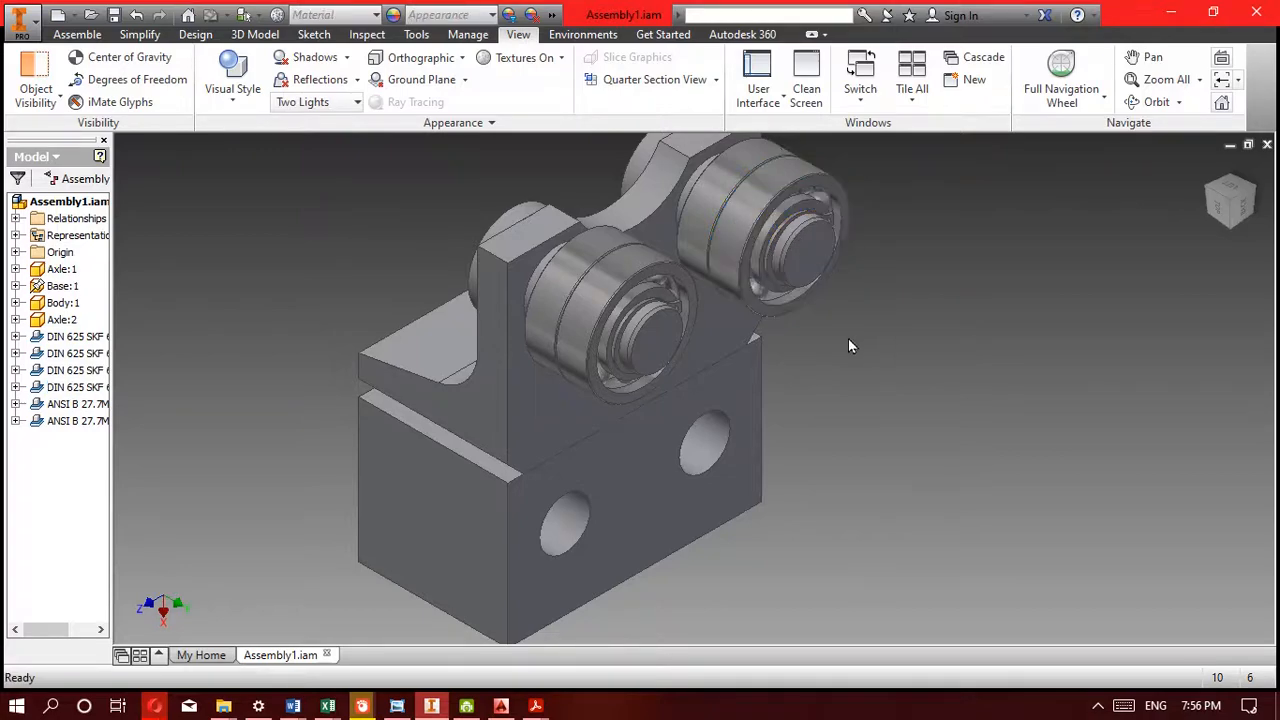
pyautogui.click(748, 274)
pyautogui.rightClick(746, 267)
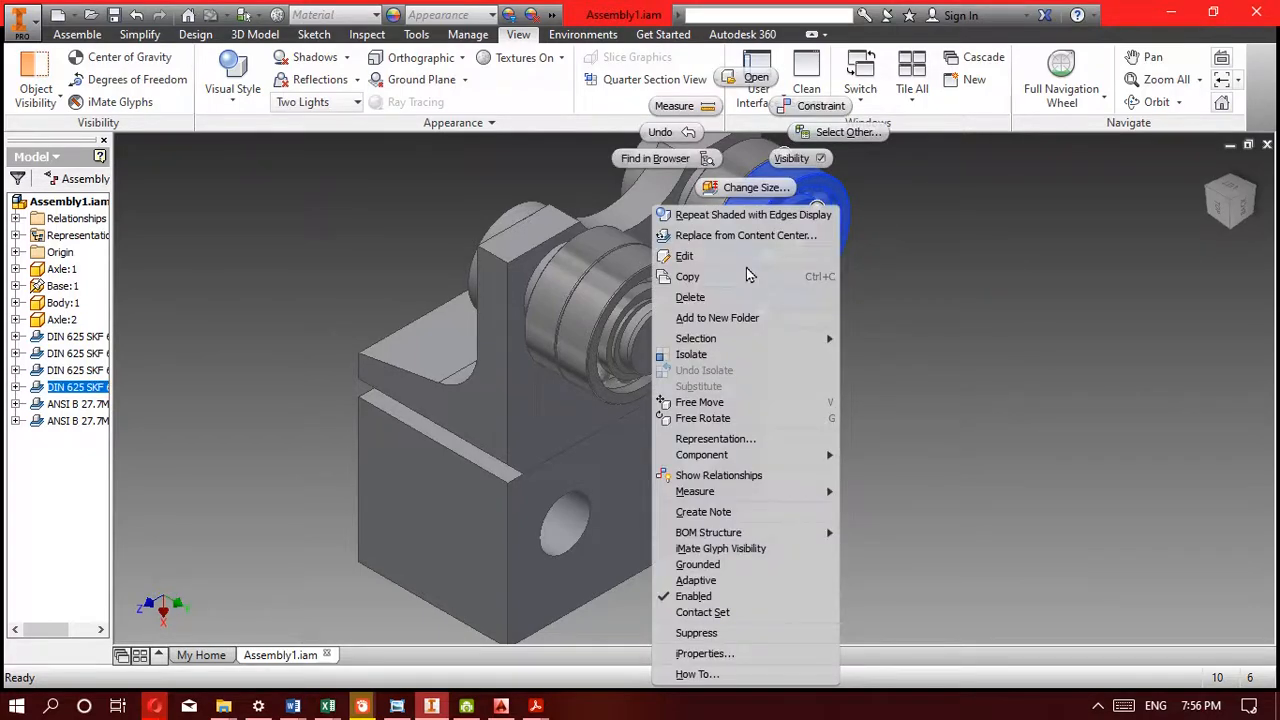
pyautogui.click(740, 81)
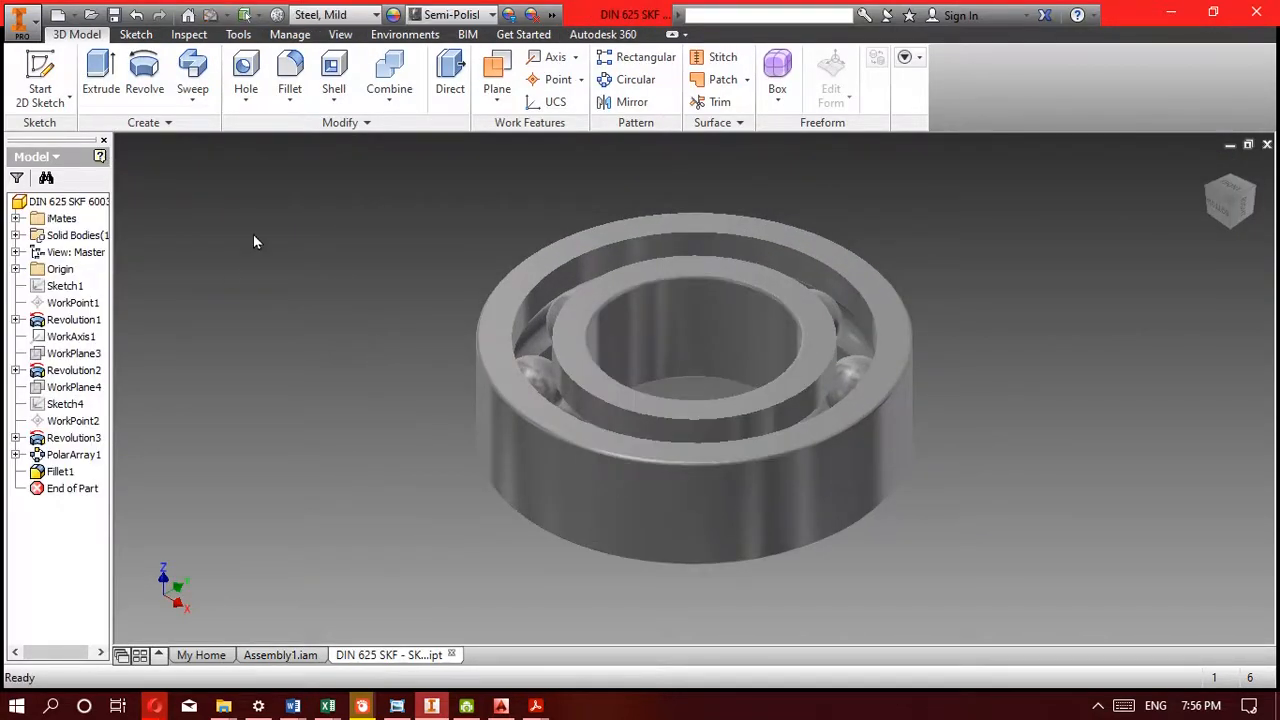
# Measure the bore diameter of the bearing's inner ring
pyautogui.click(187, 36)
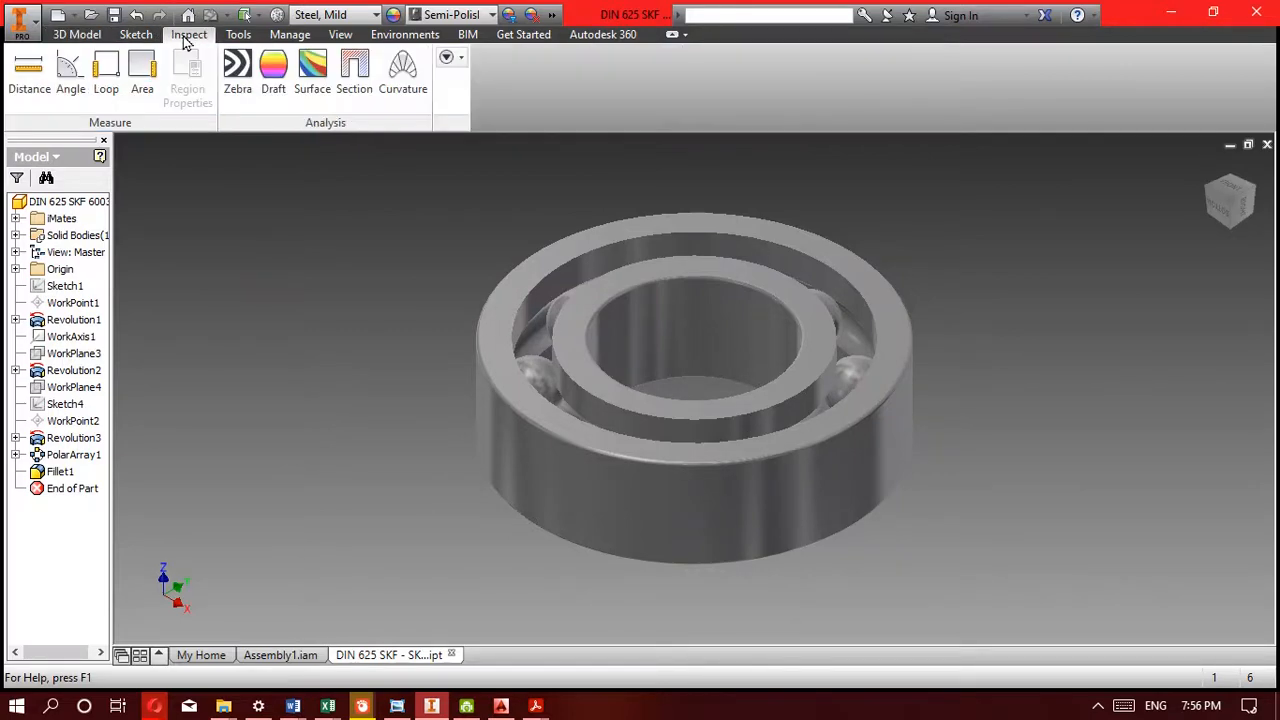
pyautogui.click(40, 78)
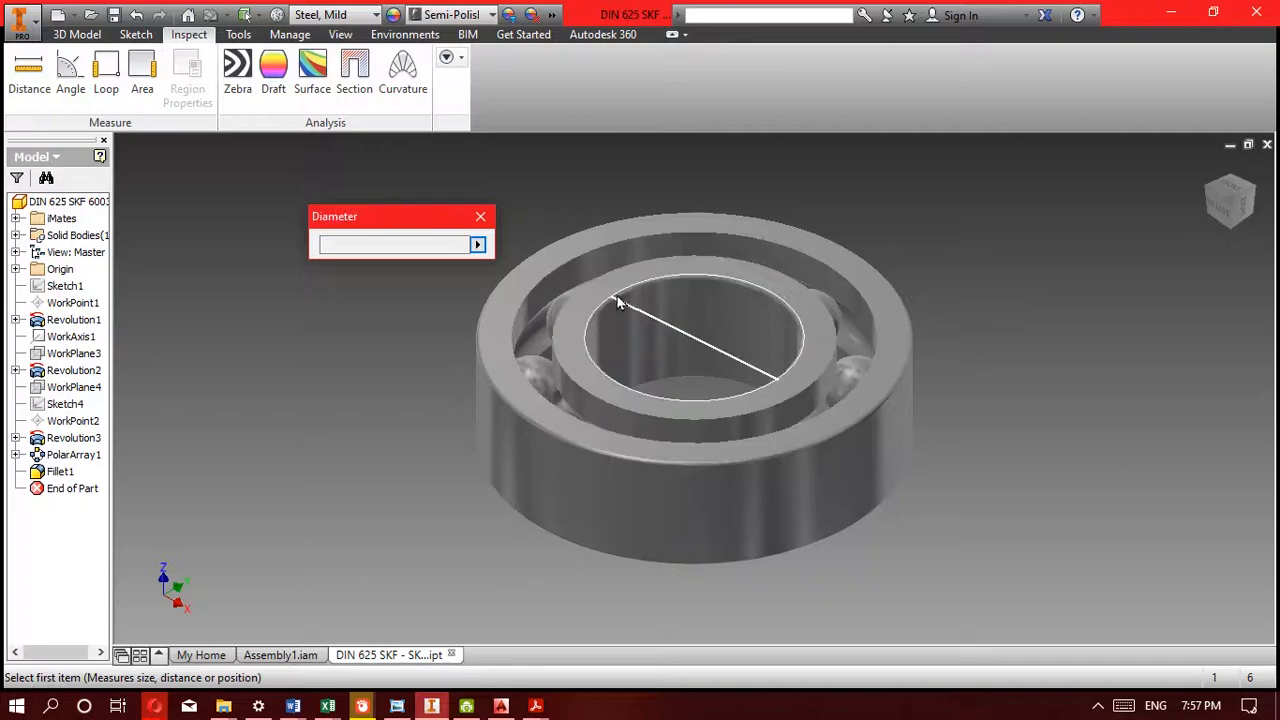
pyautogui.scroll(3, 632, 305)
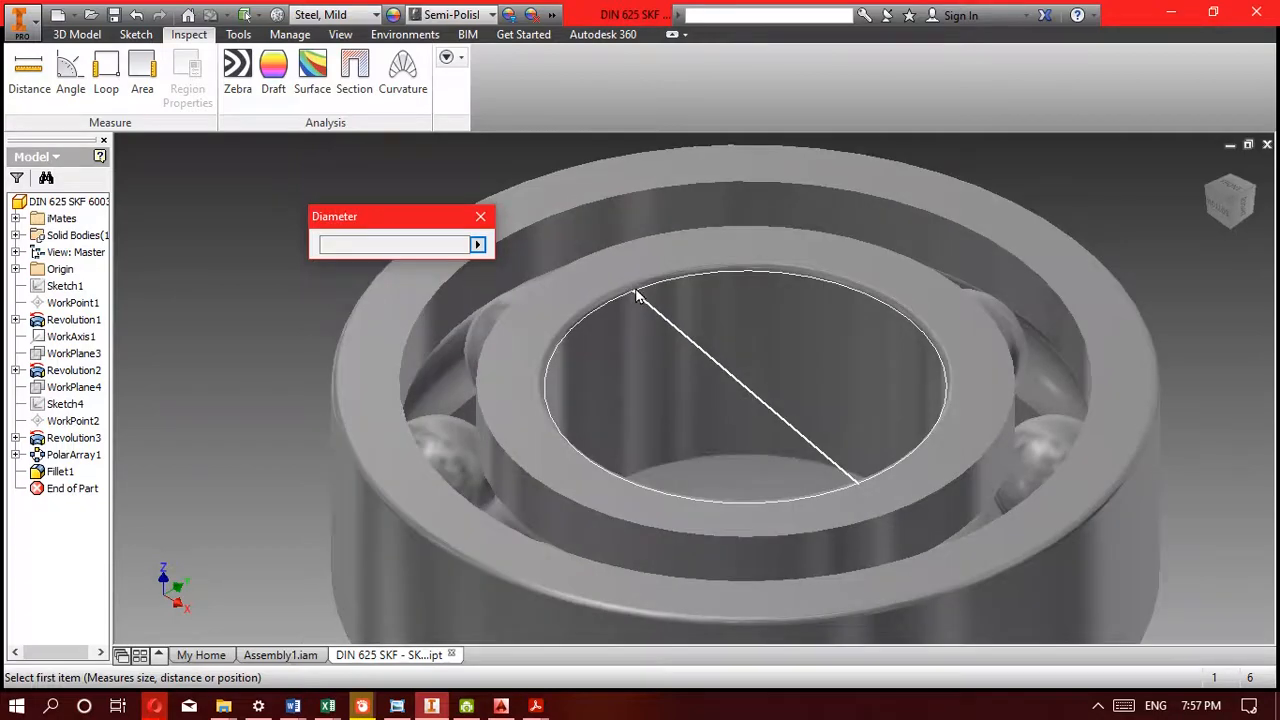
pyautogui.scroll(3, 637, 297)
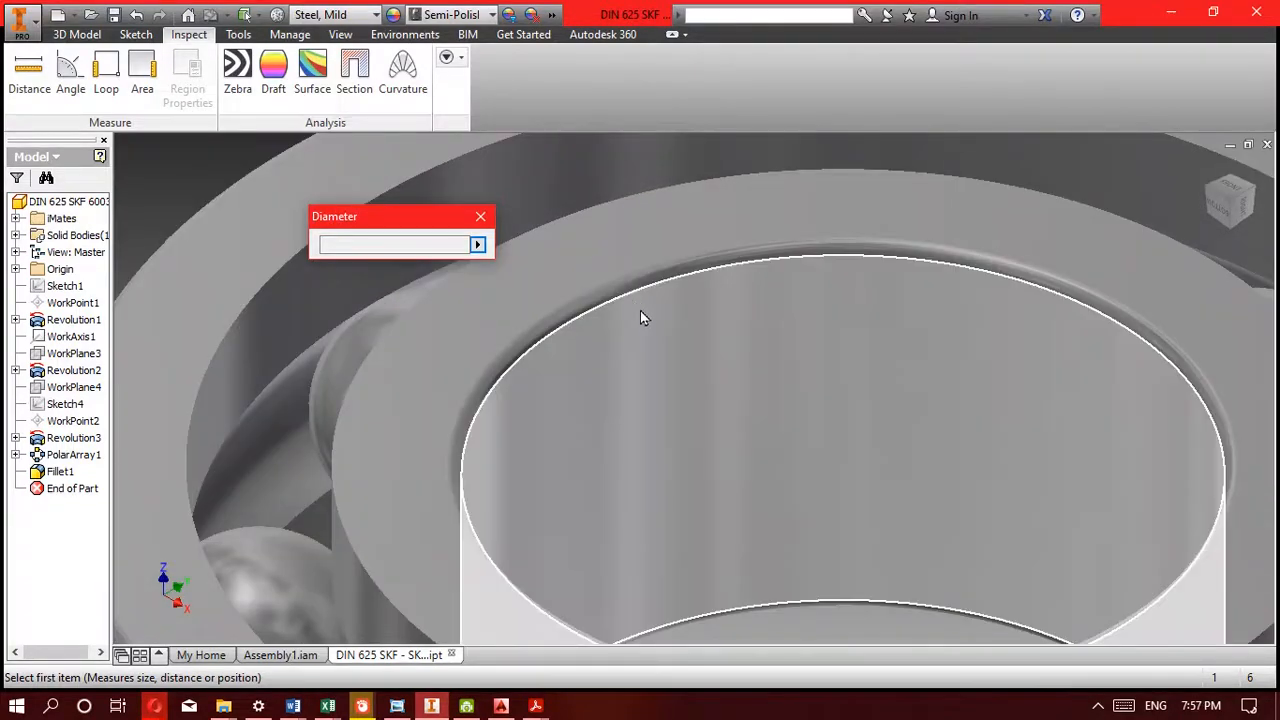
pyautogui.scroll(-5, 623, 331)
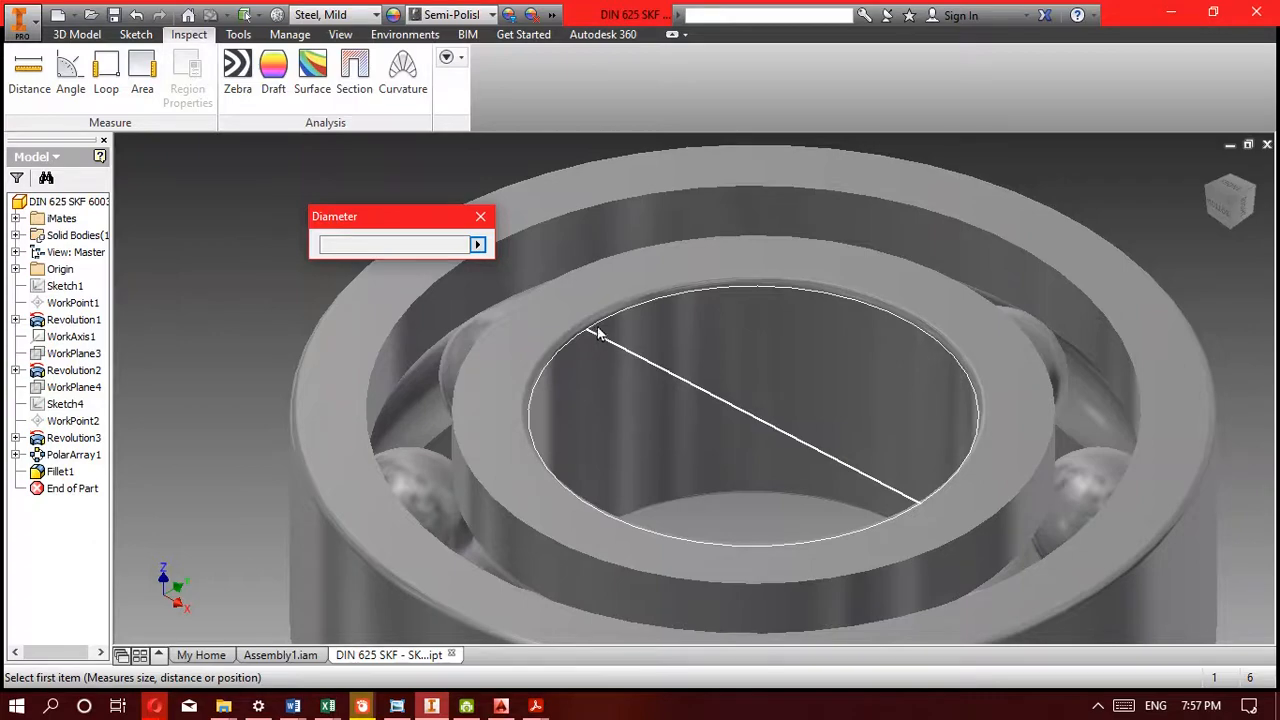
pyautogui.scroll(-3, 600, 318)
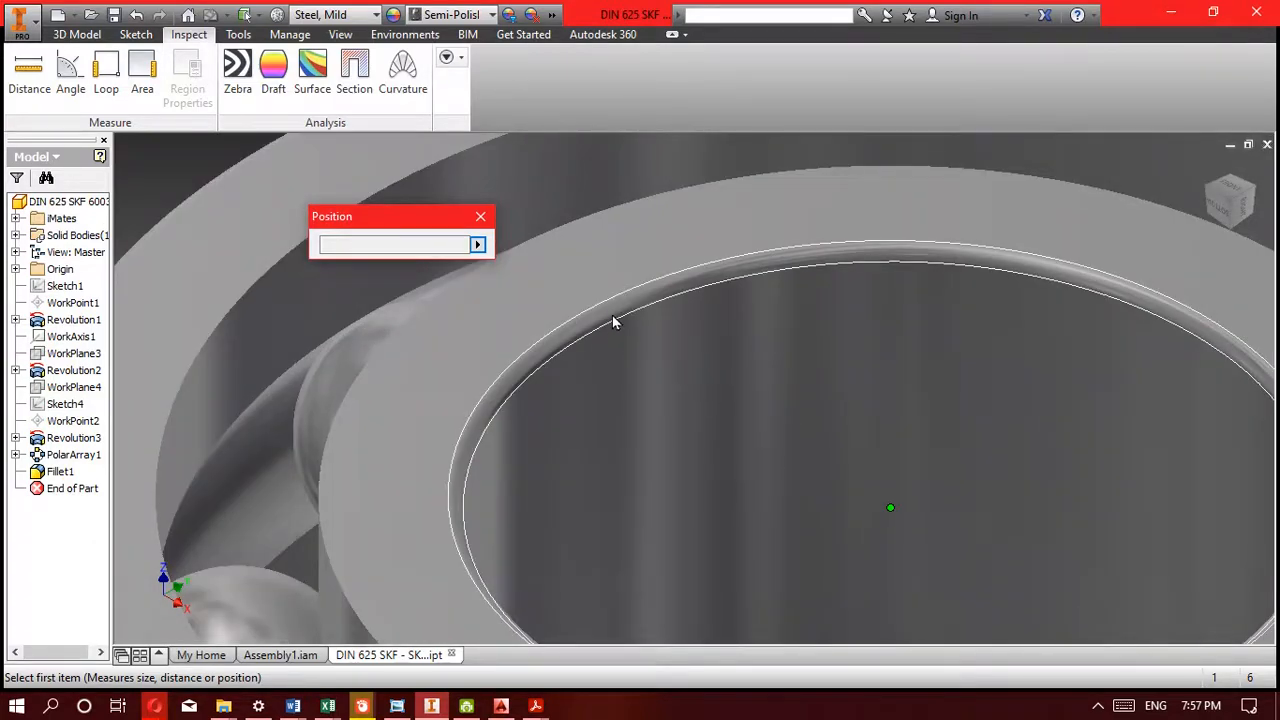
pyautogui.scroll(3, 616, 330)
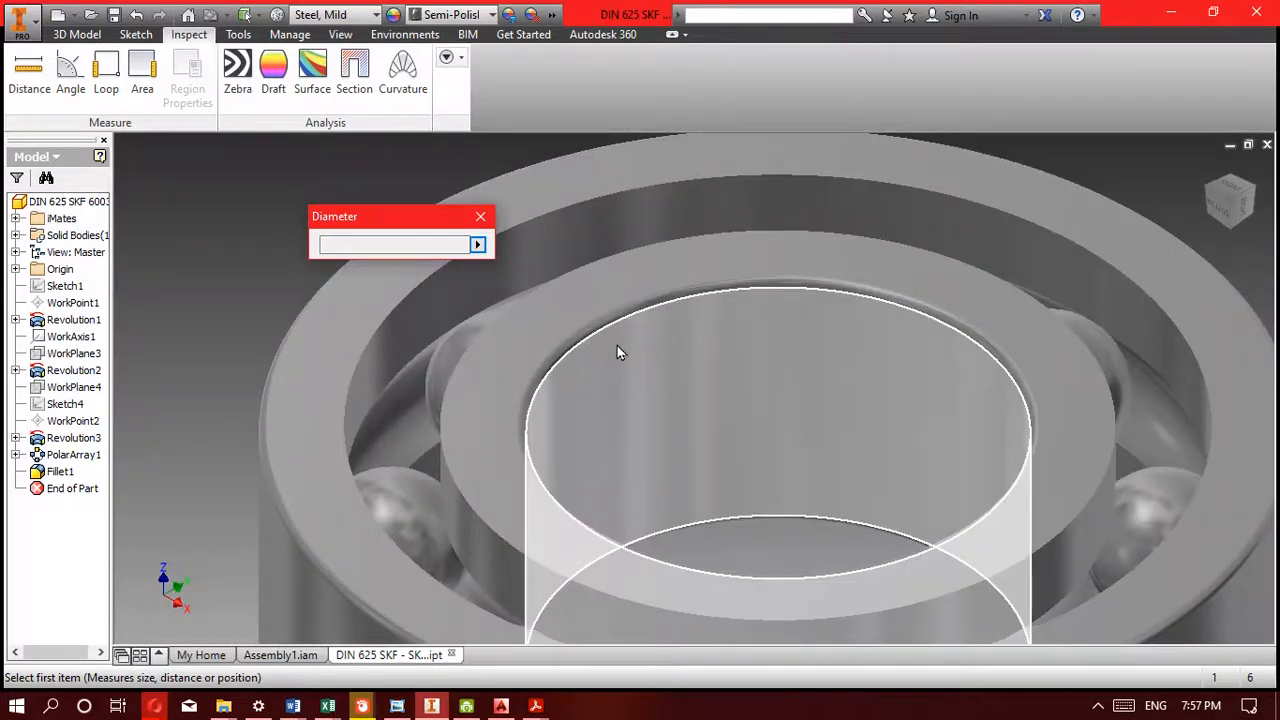
pyautogui.click(617, 347)
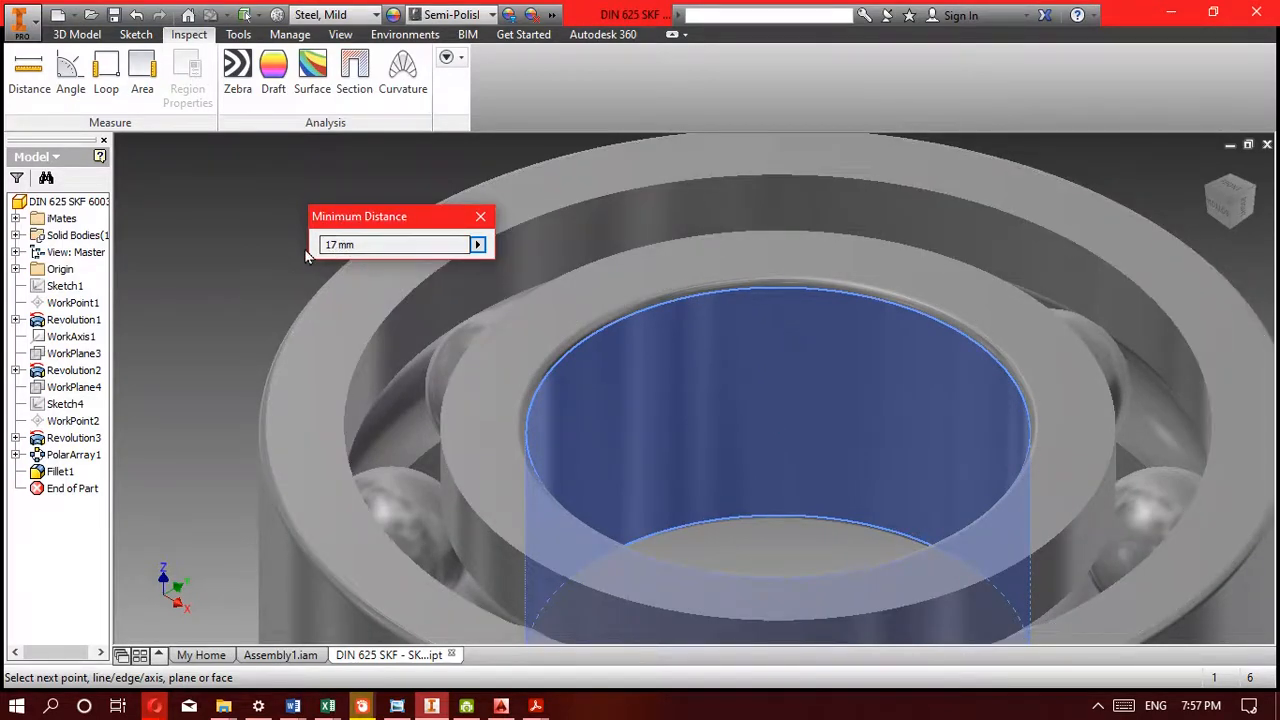
# Measure the bearing's outside diameter at the outer ring's upper edge
pyautogui.scroll(-5, 493, 364)
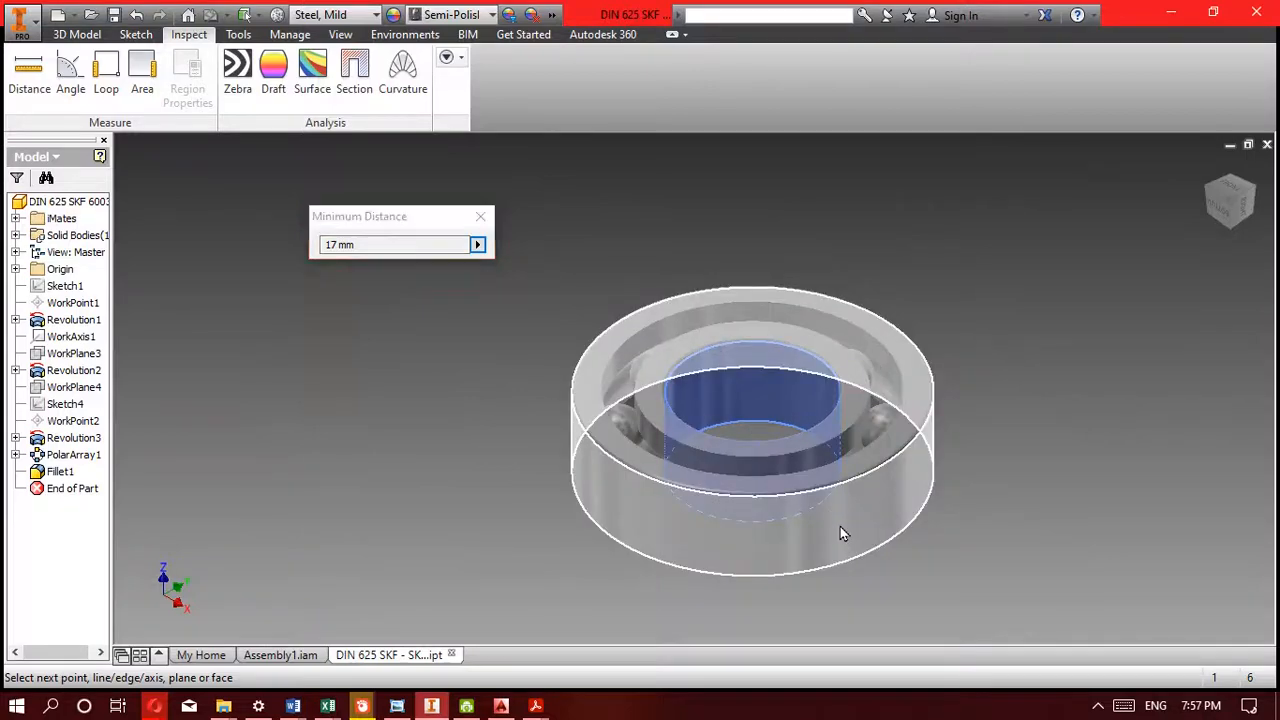
pyautogui.click(735, 545)
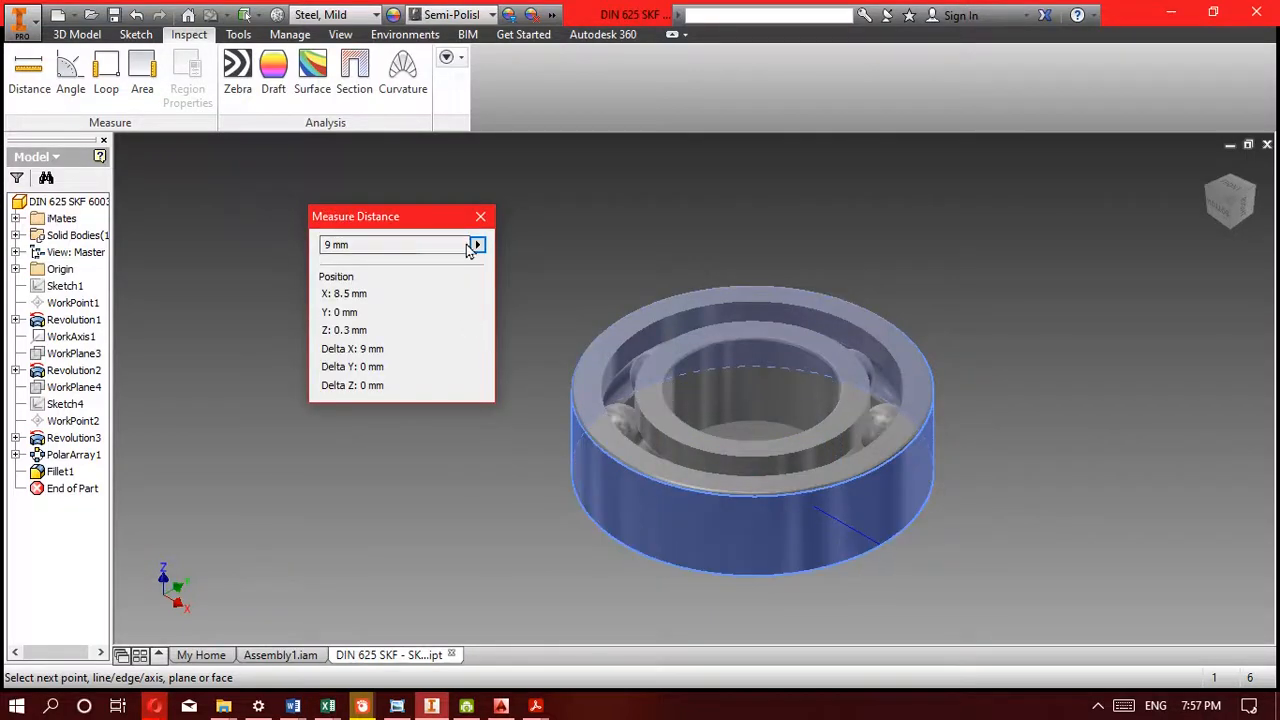
pyautogui.press('Escape')
pyautogui.click(29, 75)
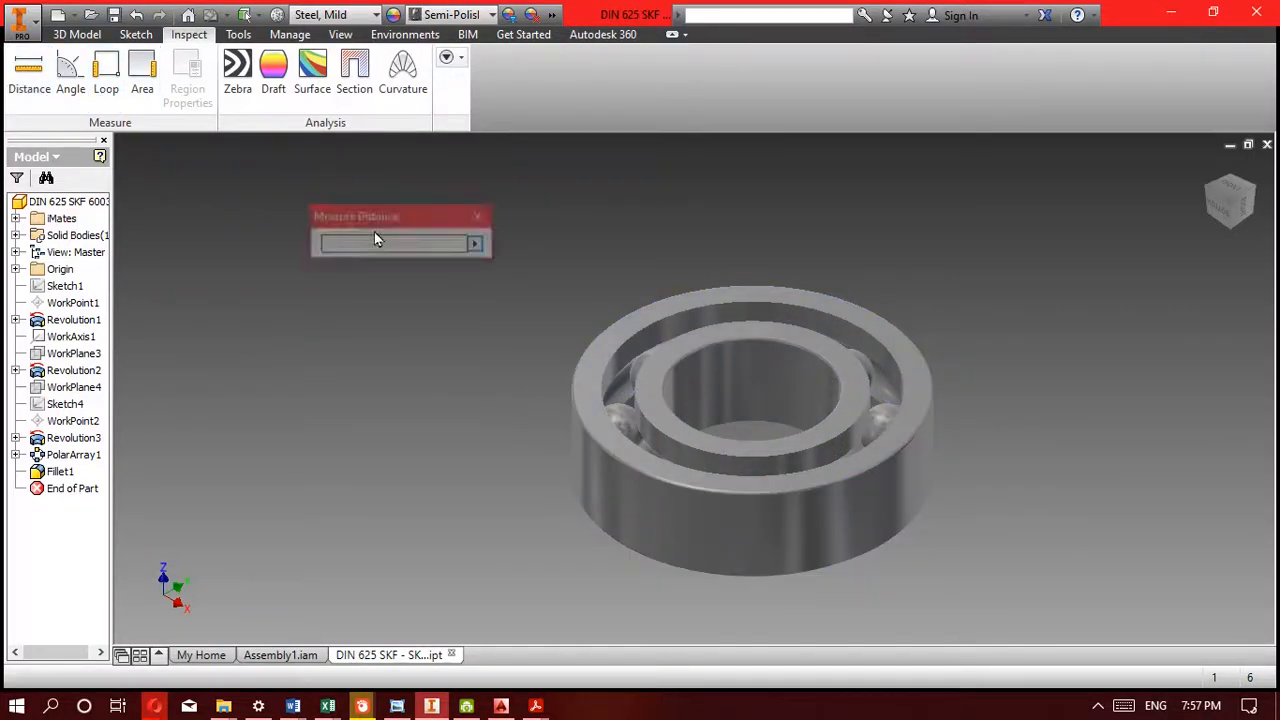
pyautogui.scroll(4, 826, 494)
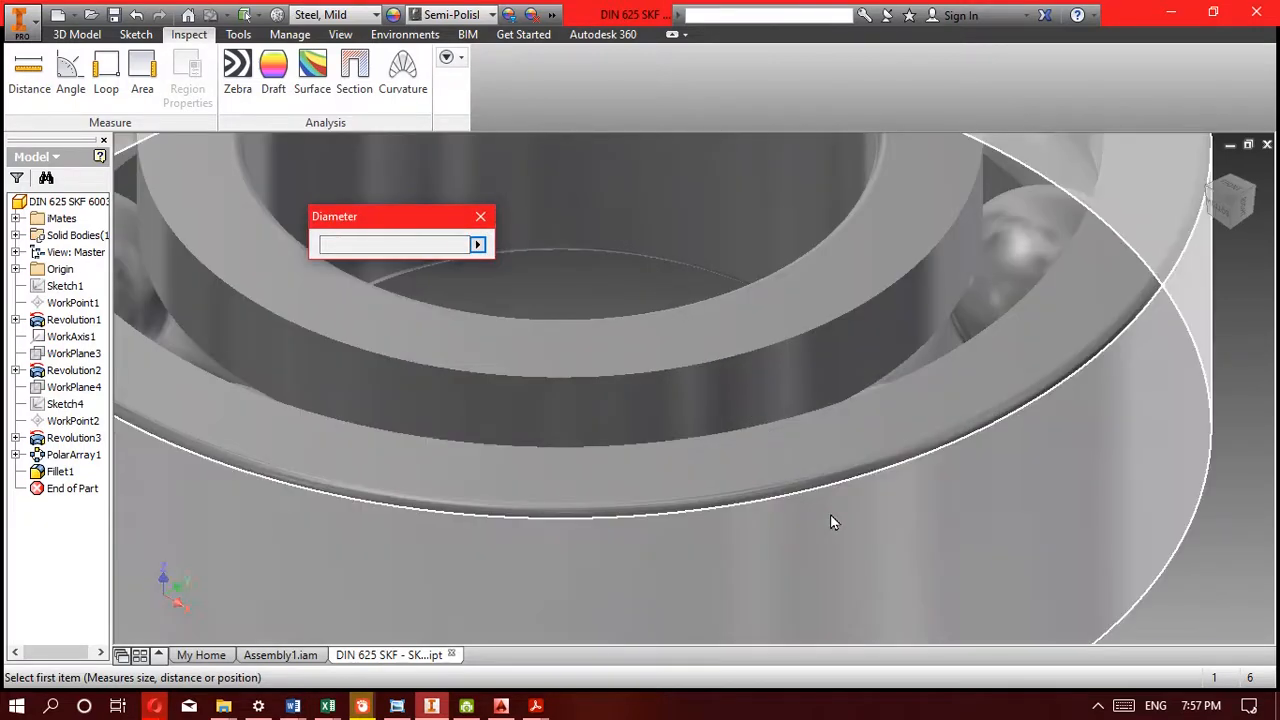
pyautogui.click(834, 487)
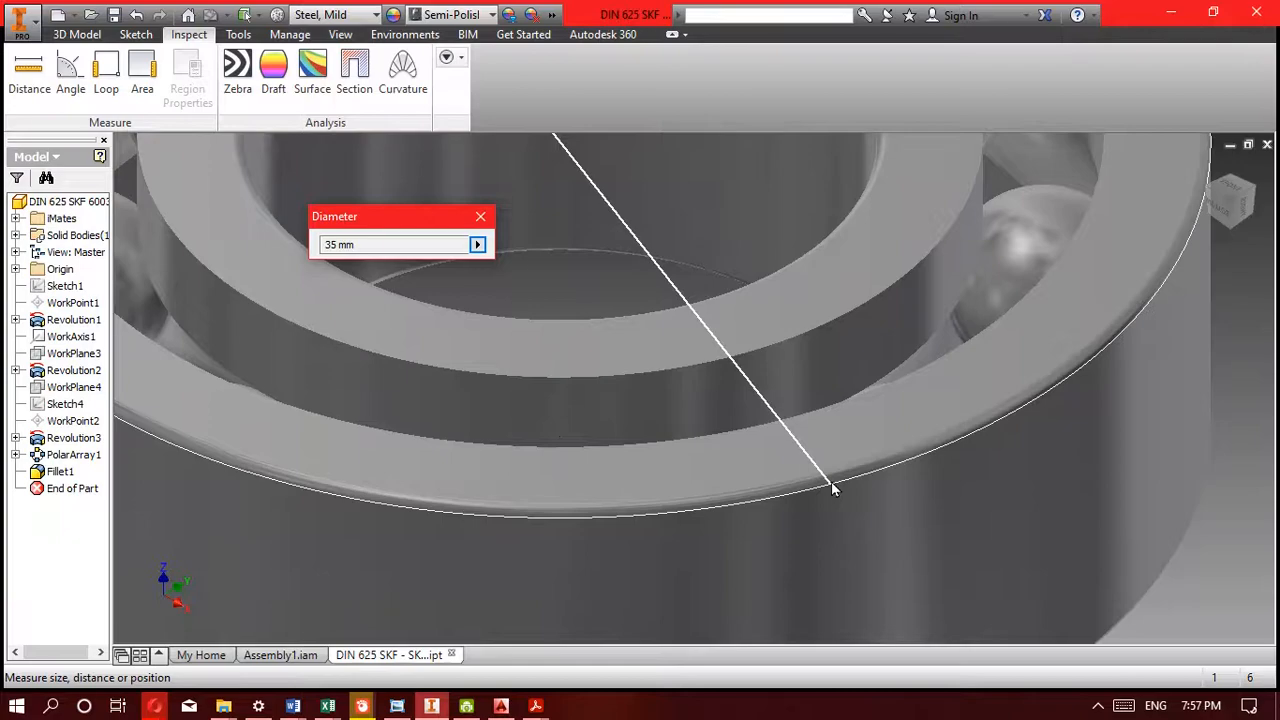
pyautogui.scroll(2, 821, 492)
pyautogui.scroll(-5, 821, 492)
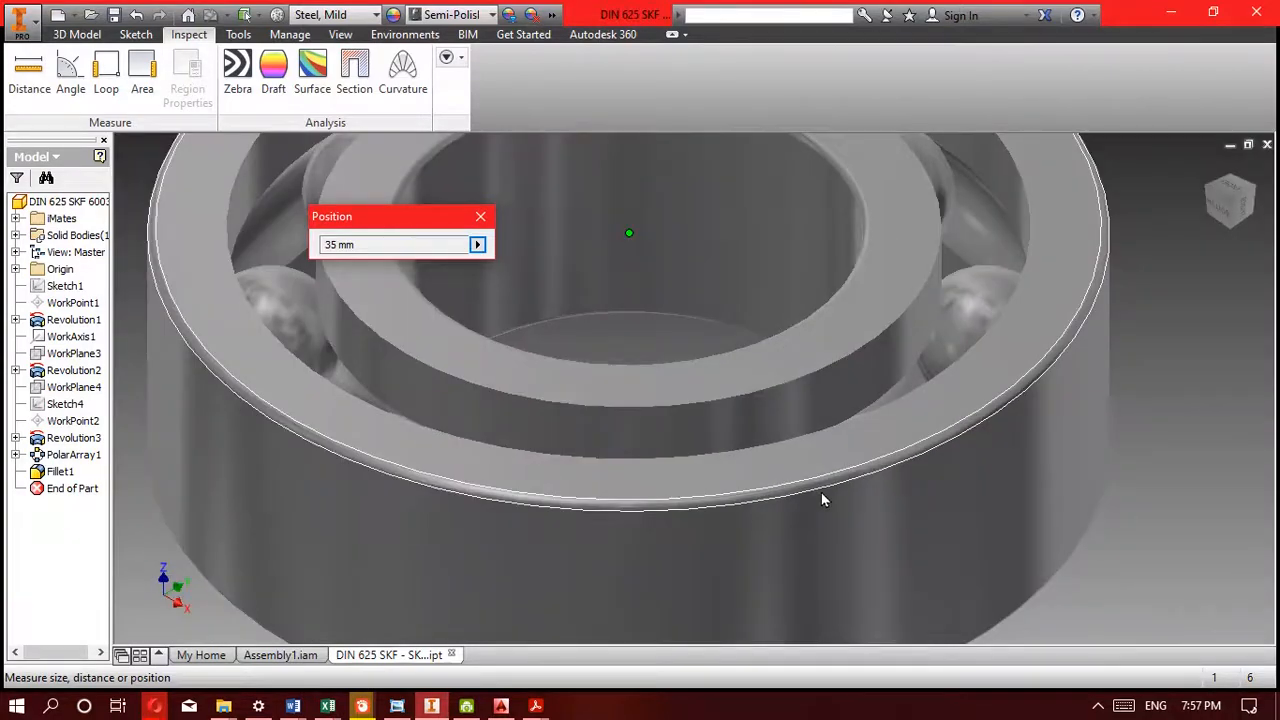
pyautogui.scroll(-4, 771, 403)
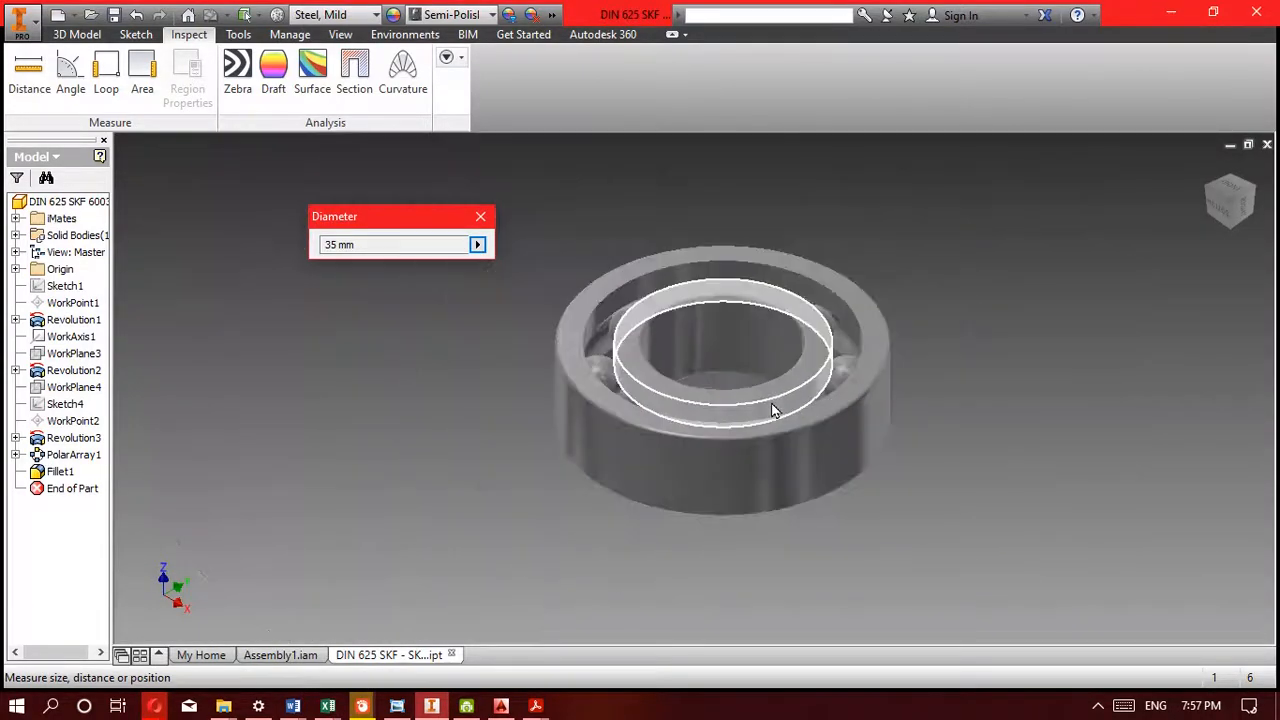
pyautogui.scroll(3, 764, 421)
pyautogui.press('Escape')
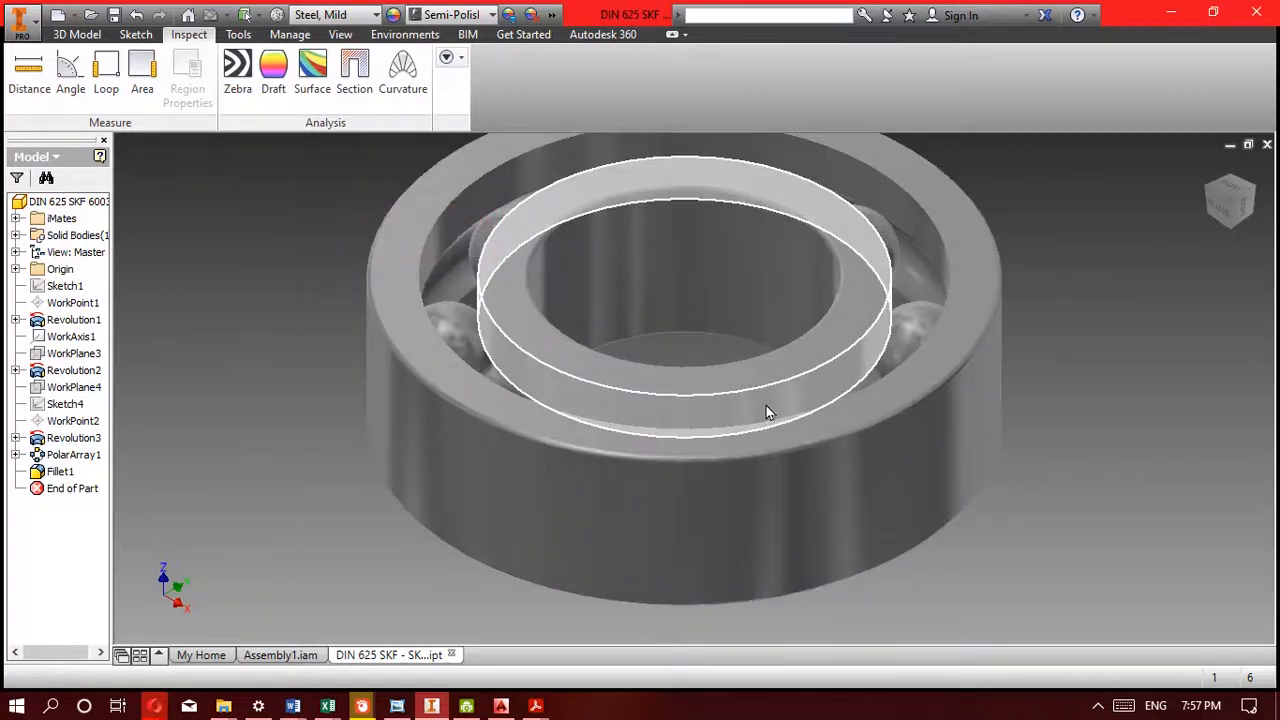
# Measure the bearing's width between the two opposite flat side faces of the outer ring
pyautogui.click(29, 75)
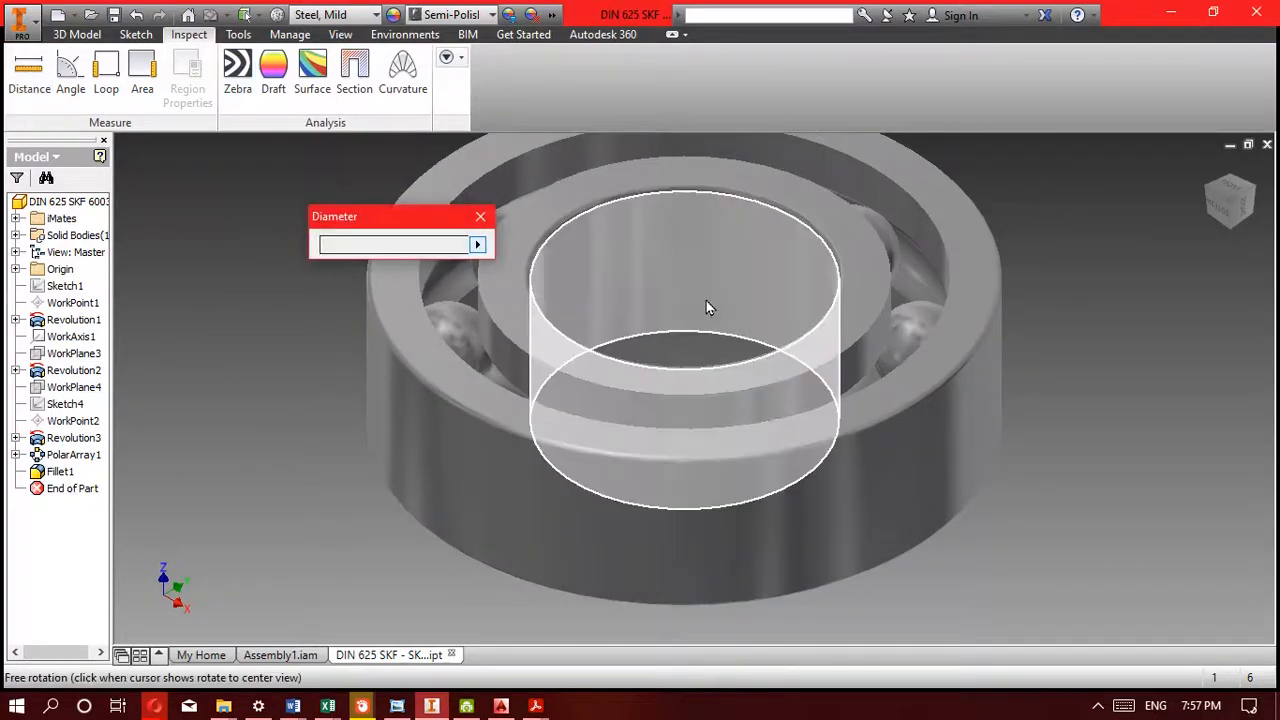
pyautogui.keyDown('shift'); pyautogui.moveTo(704, 315); pyautogui.dragTo(752, 283, button='middle'); pyautogui.keyUp('shift')
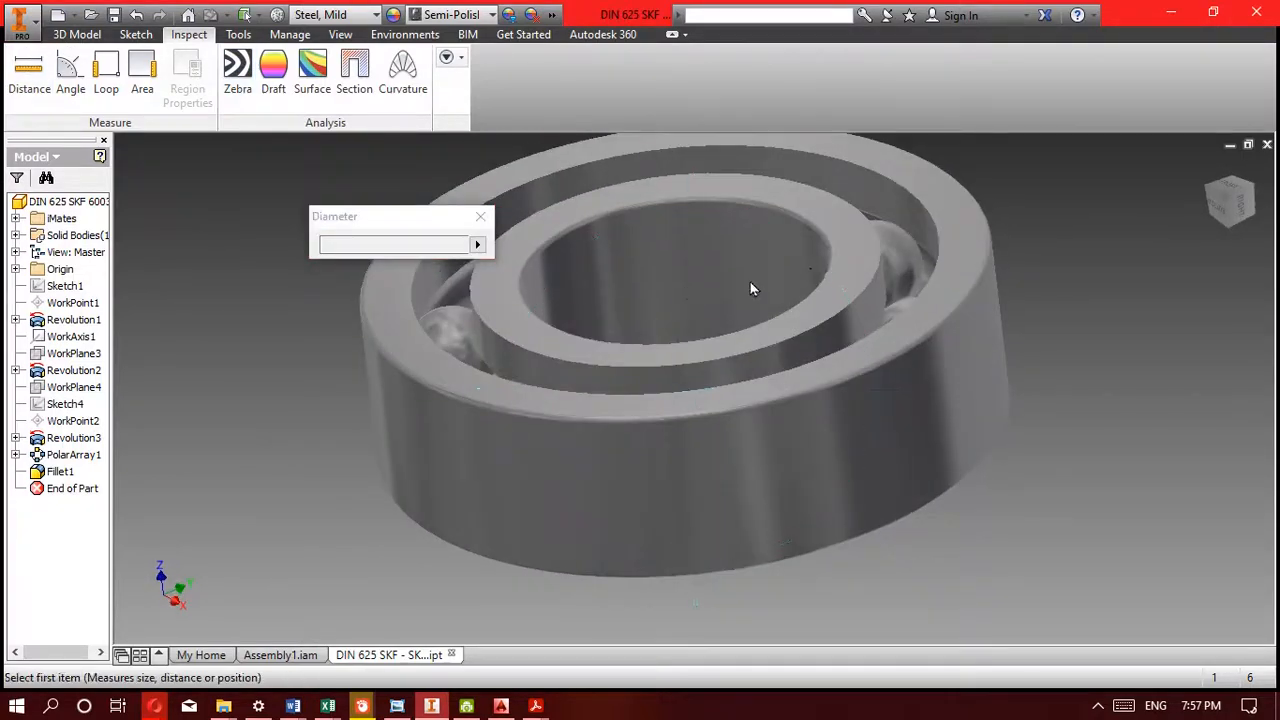
pyautogui.click(958, 243)
pyautogui.keyDown('shift'); pyautogui.moveTo(956, 292); pyautogui.dragTo(973, 376, button='middle'); pyautogui.keyUp('shift')
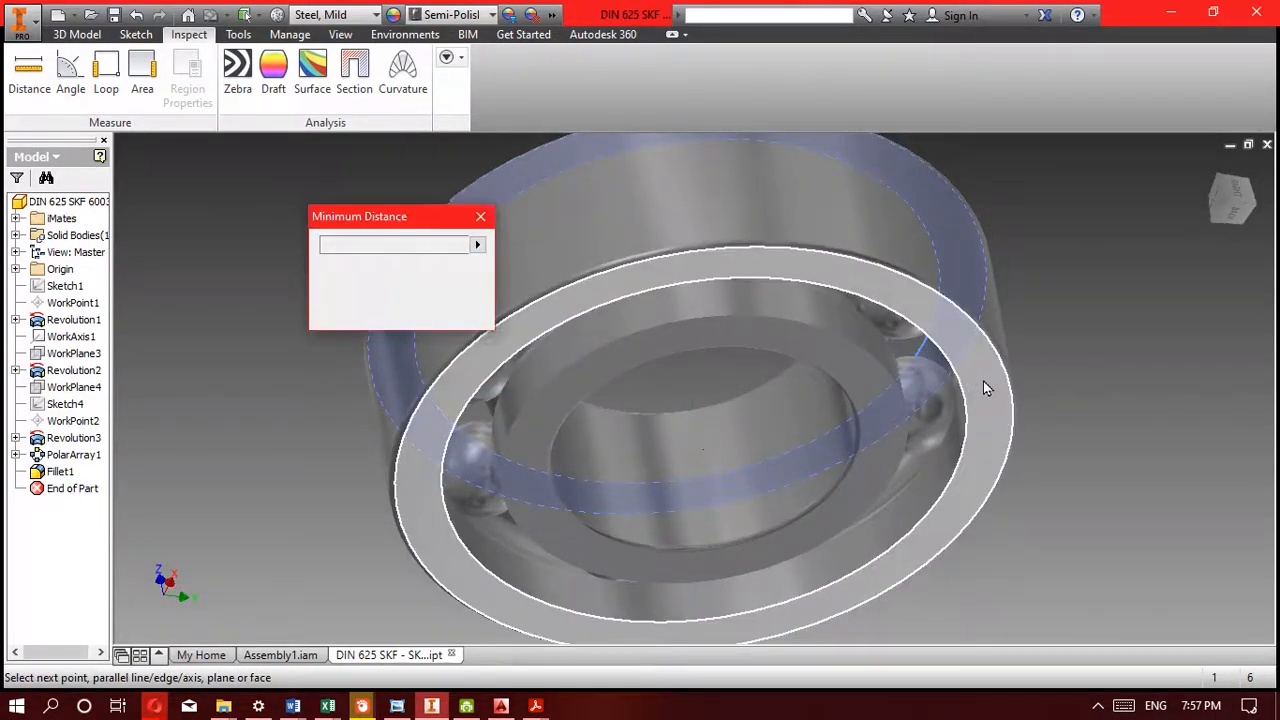
pyautogui.click(983, 380)
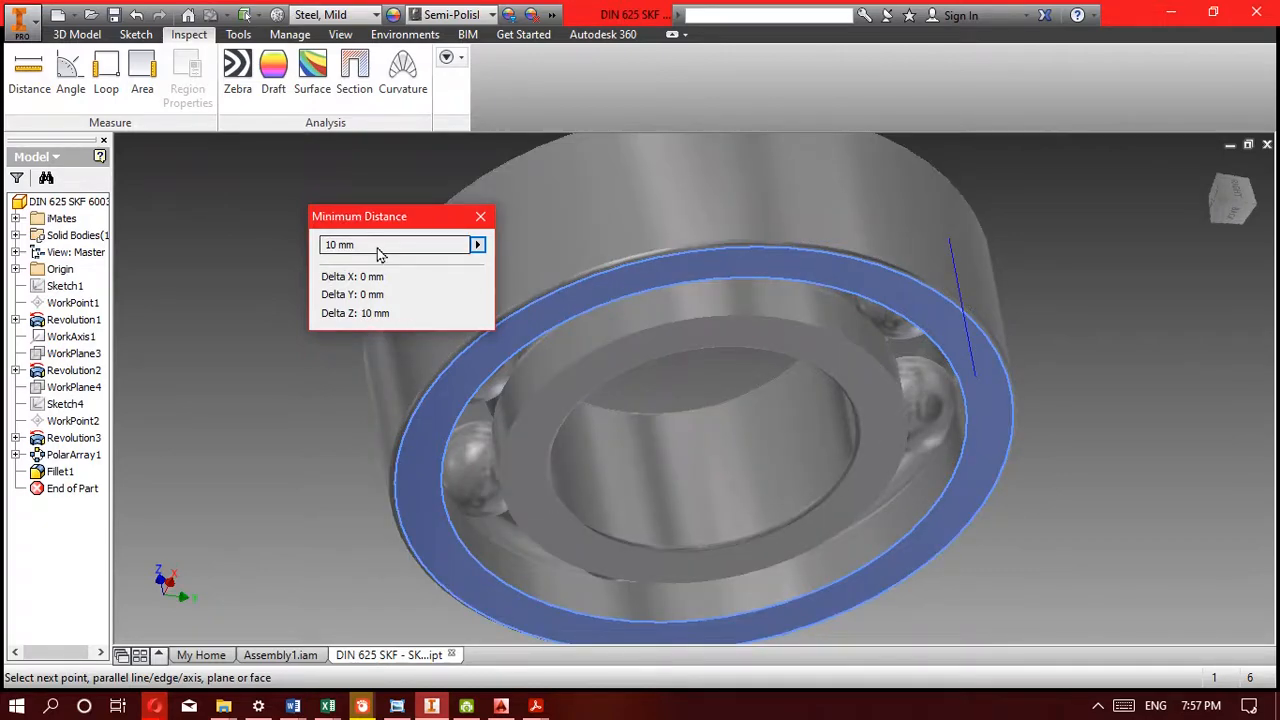
# View the bearing from its open side and measure the inner ring's bore diameter once more
pyautogui.press('F4')
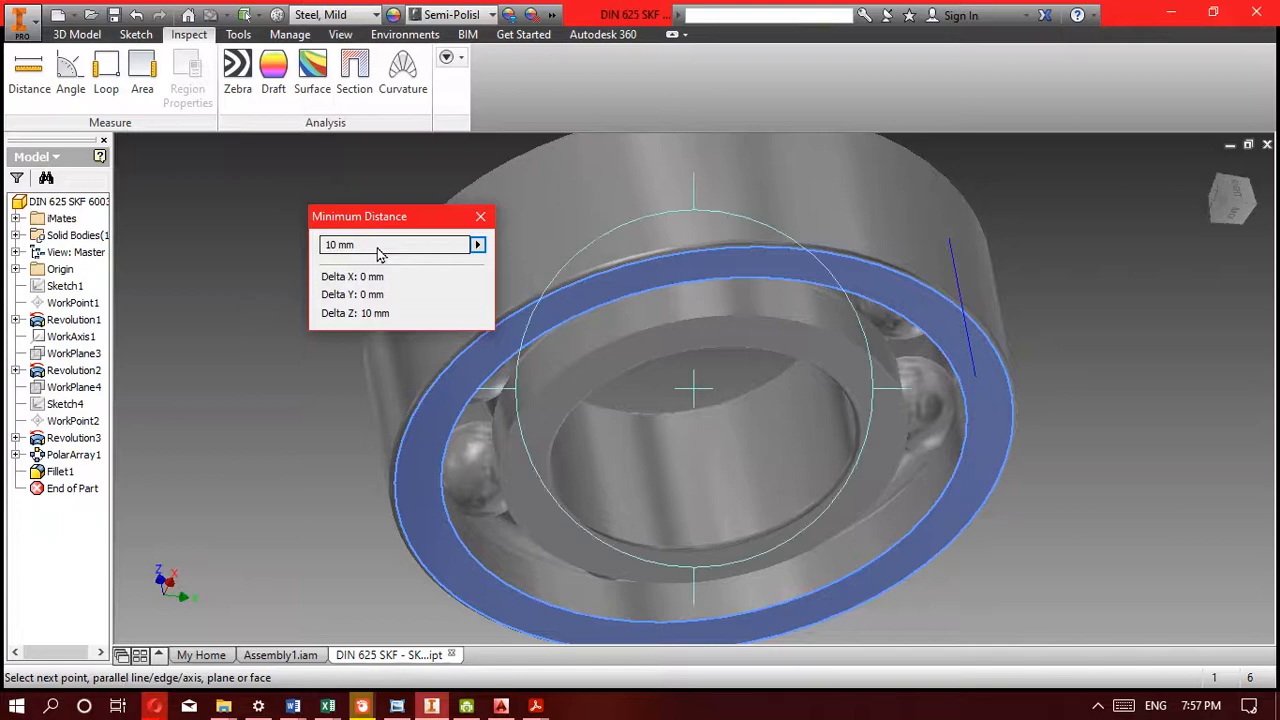
pyautogui.moveTo(715, 367); pyautogui.dragTo(677, 401)
pyautogui.scroll(3, 744, 473)
pyautogui.press('F4')
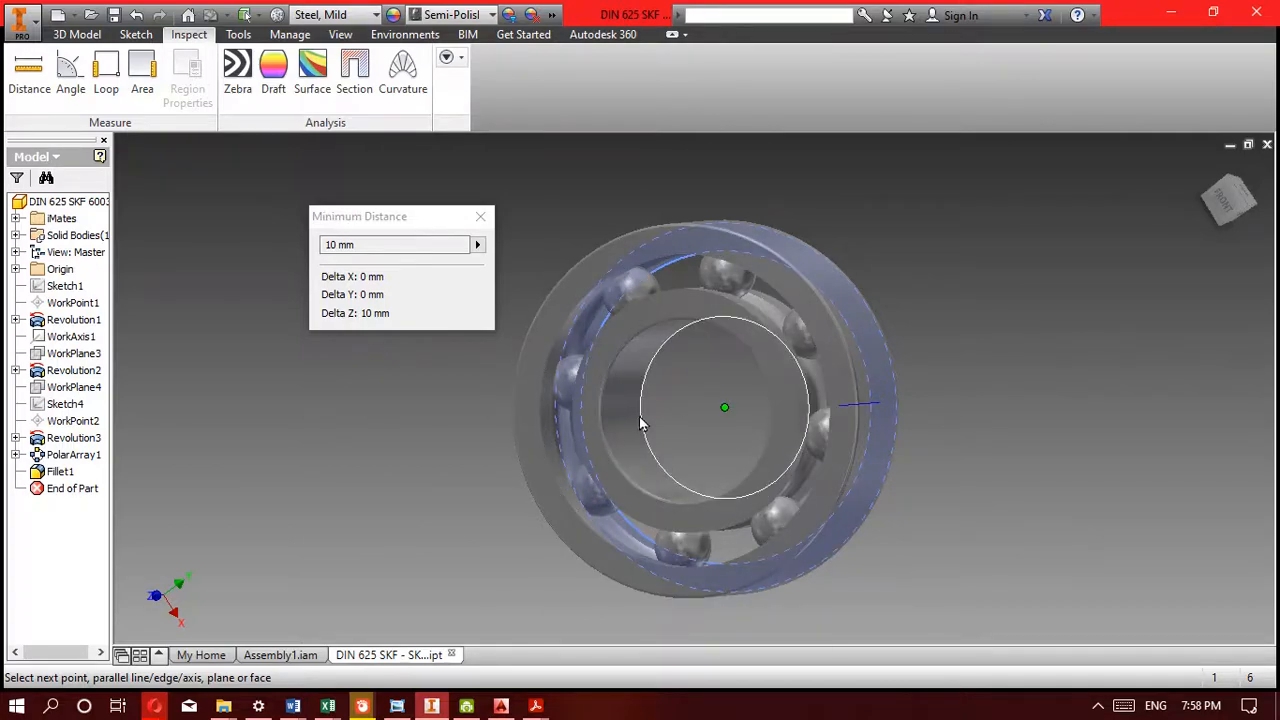
pyautogui.moveTo(643, 424)
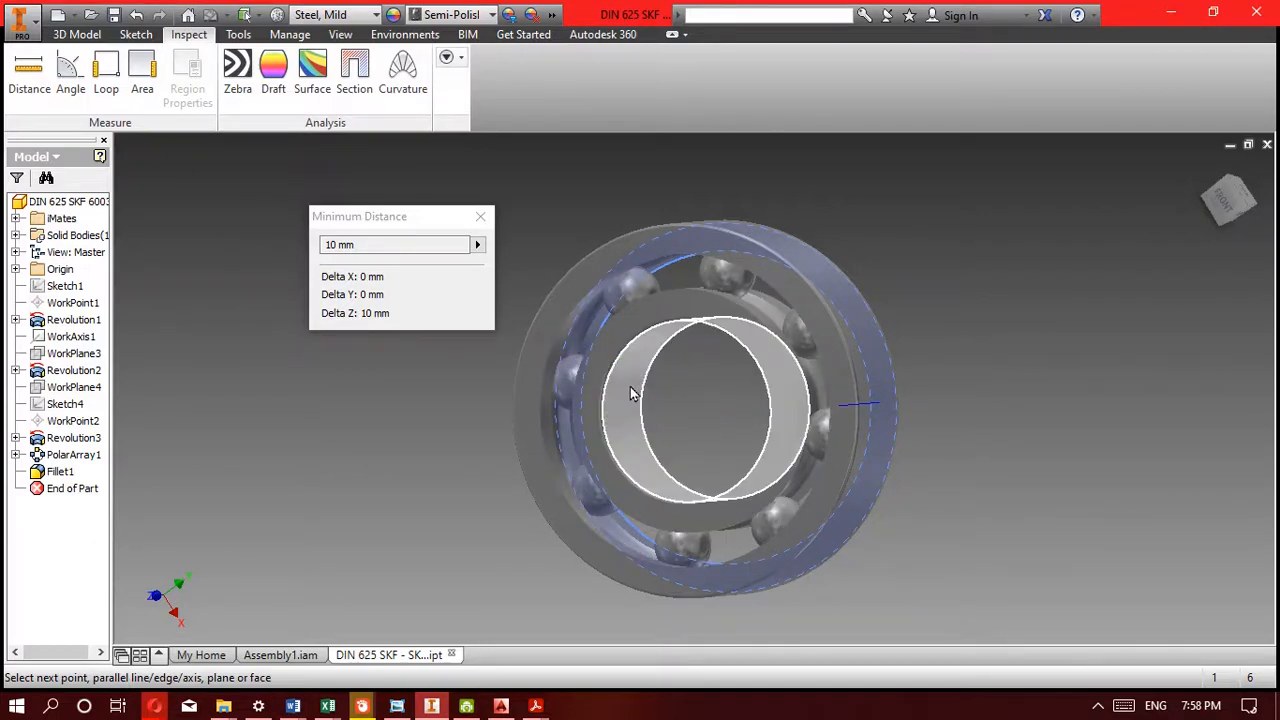
pyautogui.press('Escape')
pyautogui.press('m')
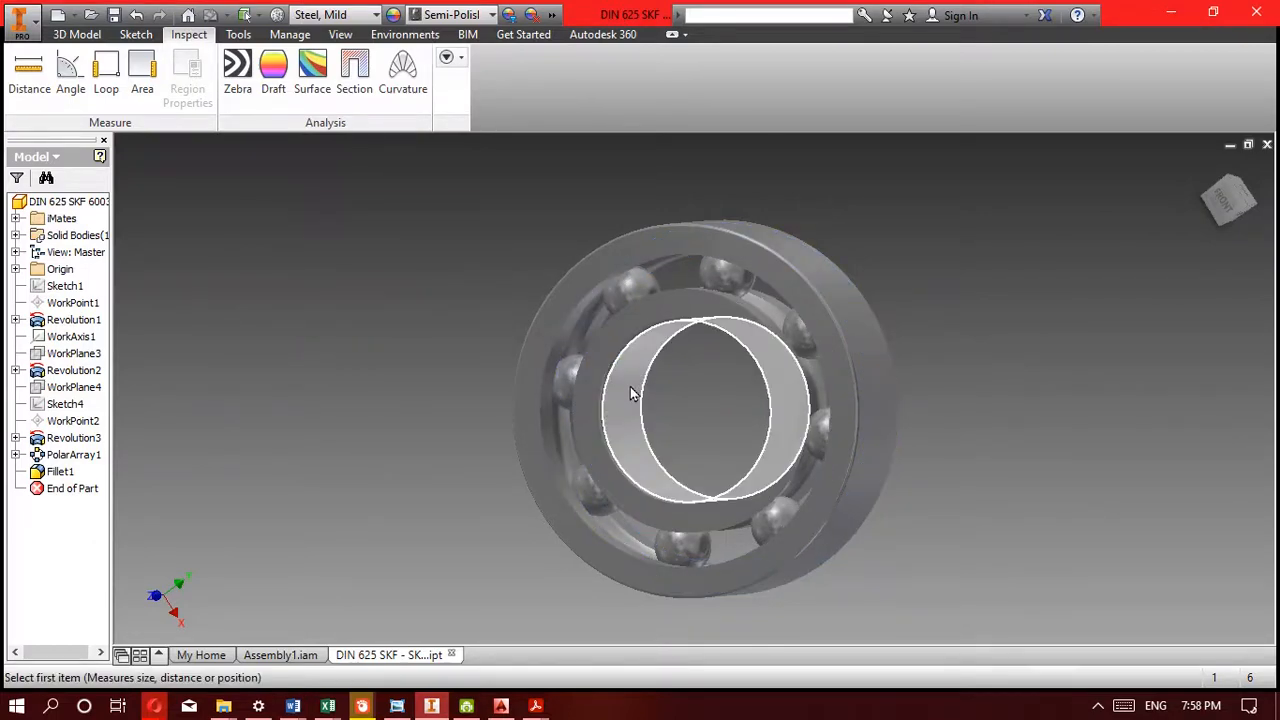
pyautogui.click(631, 394)
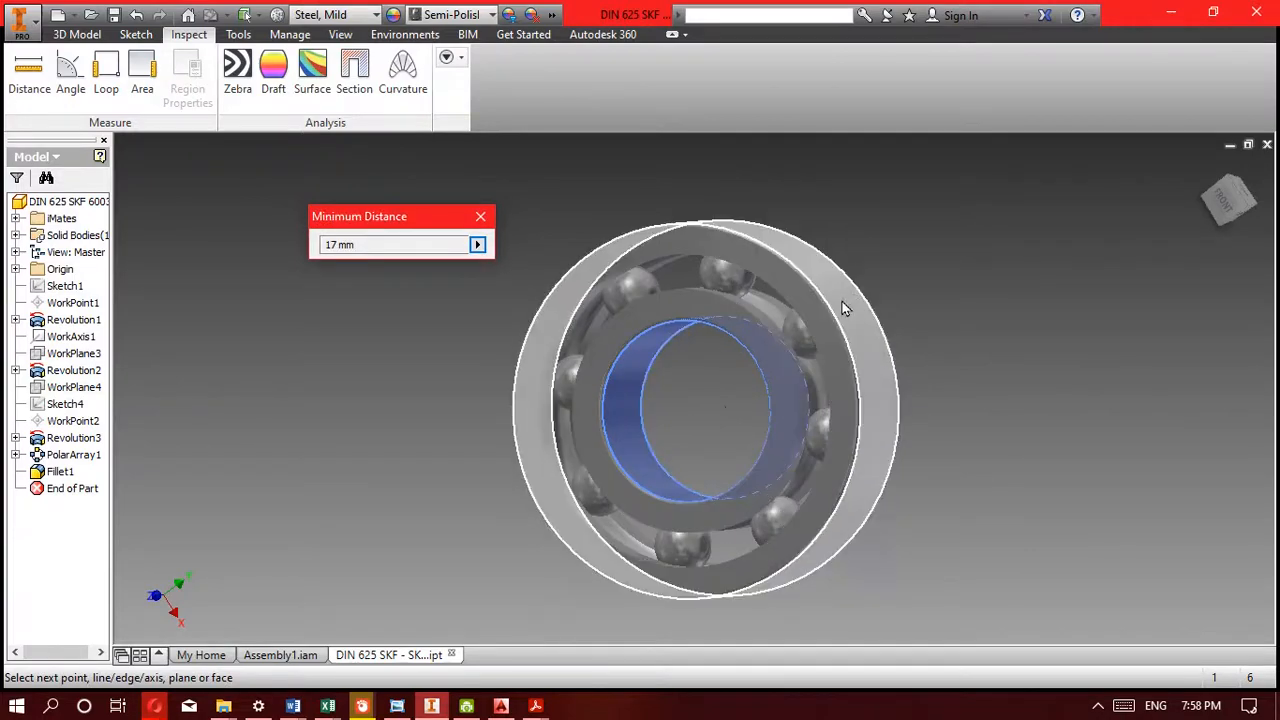
pyautogui.press('Escape')
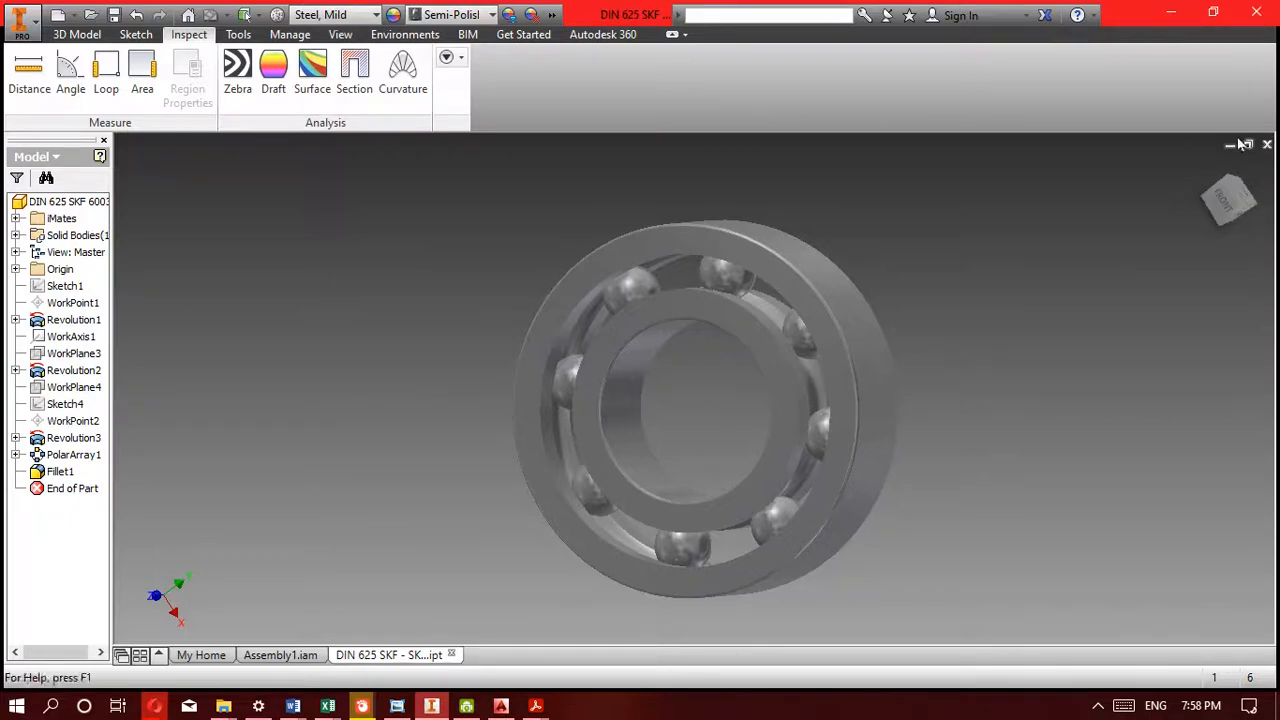
# Switch to 33.pdf in Adobe Acrobat Reader and read the Material, Dim./Drw.No. and Rem./Seat No. columns of the parts list
pyautogui.click(1172, 15)
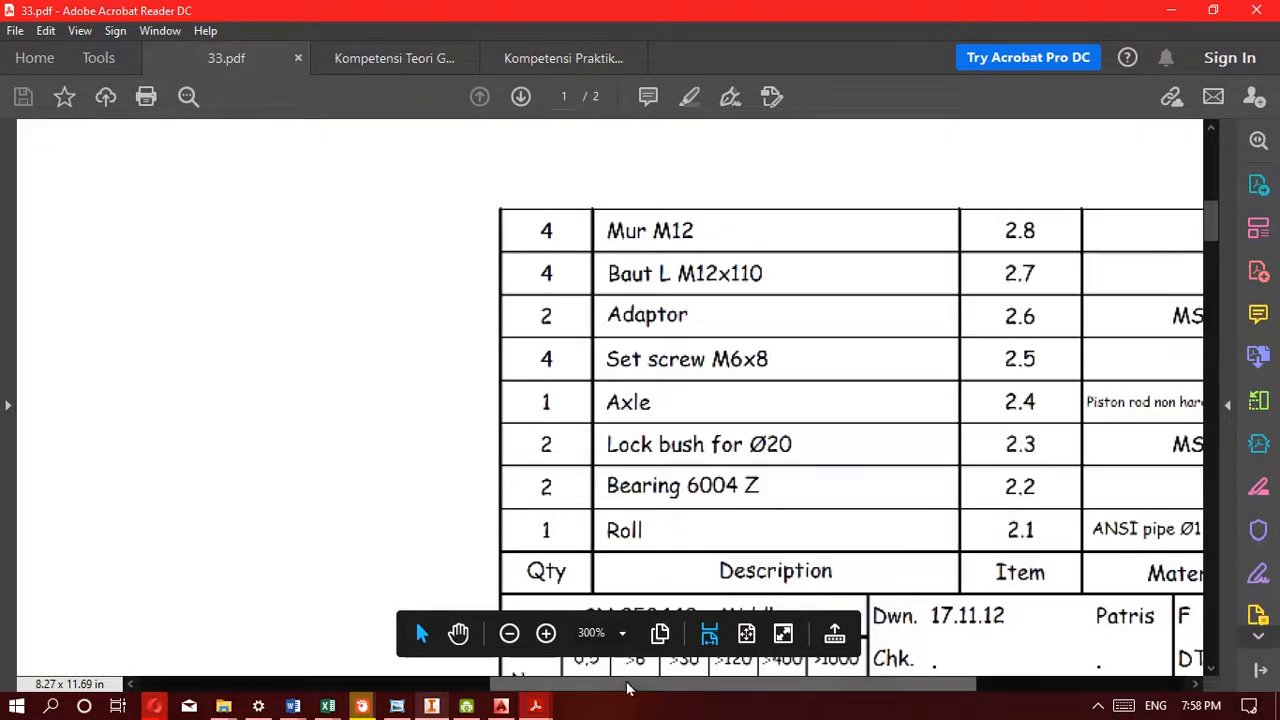
pyautogui.moveTo(624, 686); pyautogui.dragTo(714, 686)
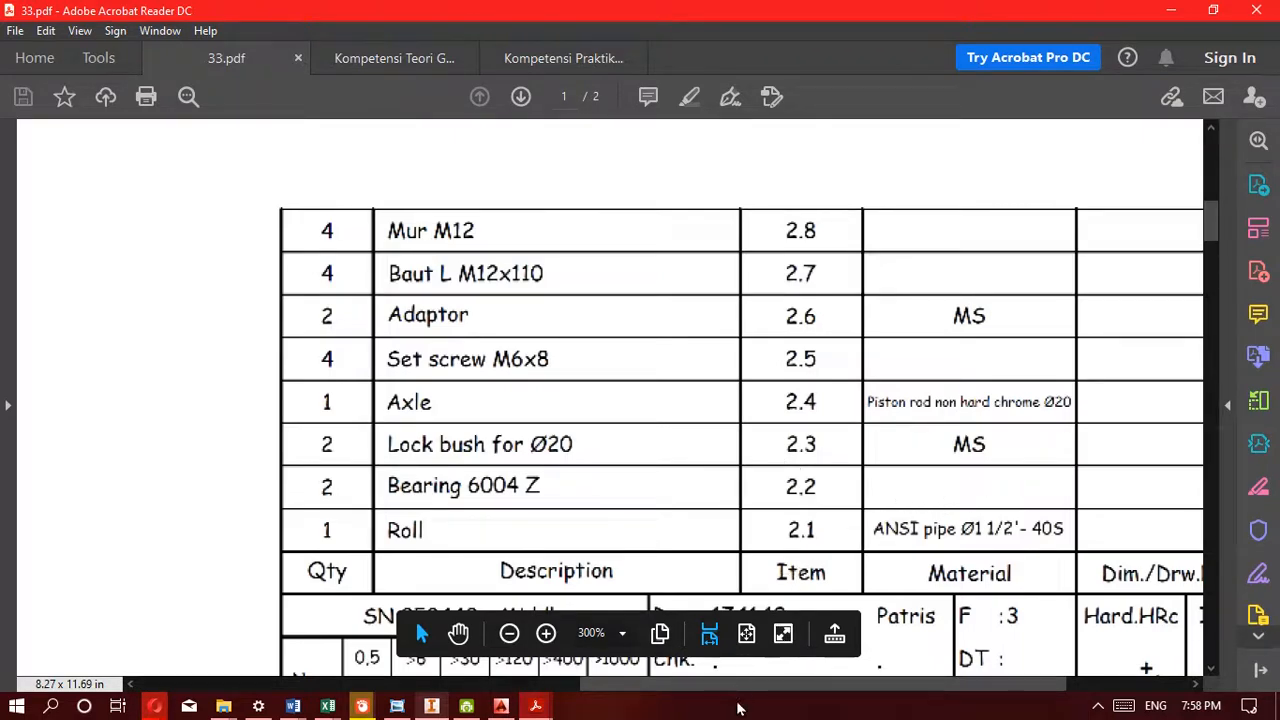
pyautogui.moveTo(743, 687); pyautogui.dragTo(860, 690)
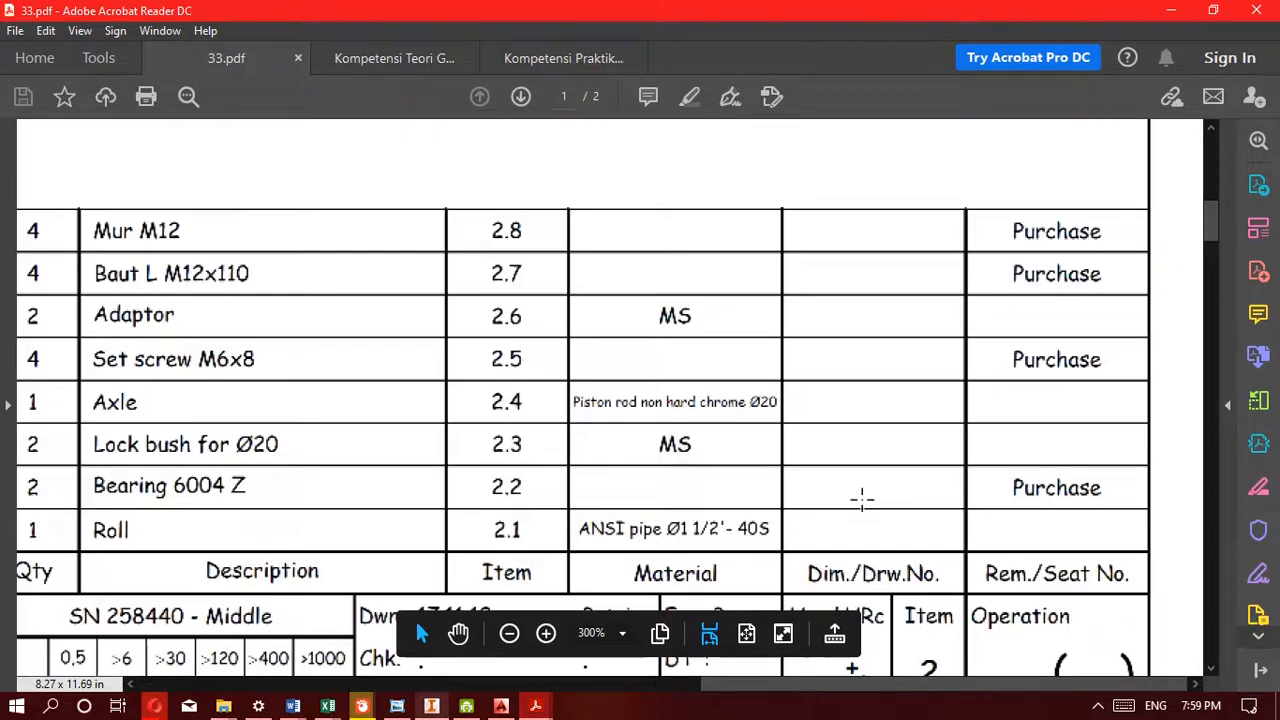
pyautogui.click(9, 368)
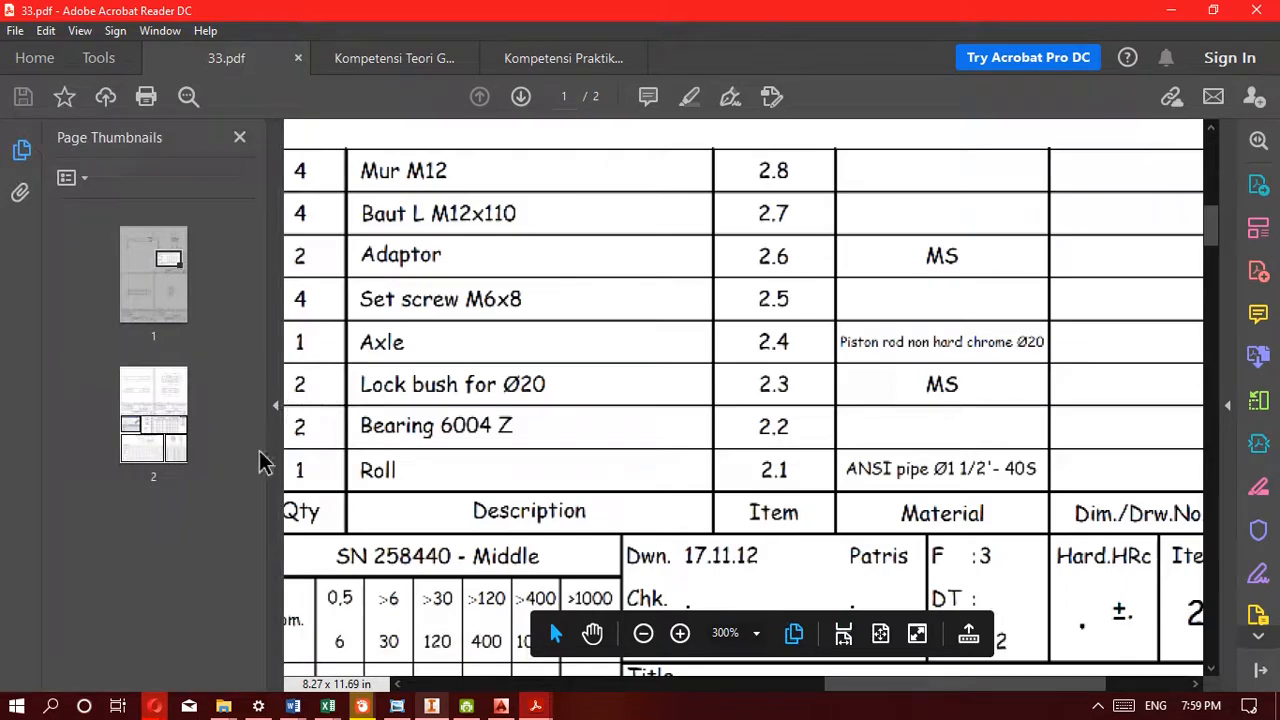
pyautogui.click(272, 410)
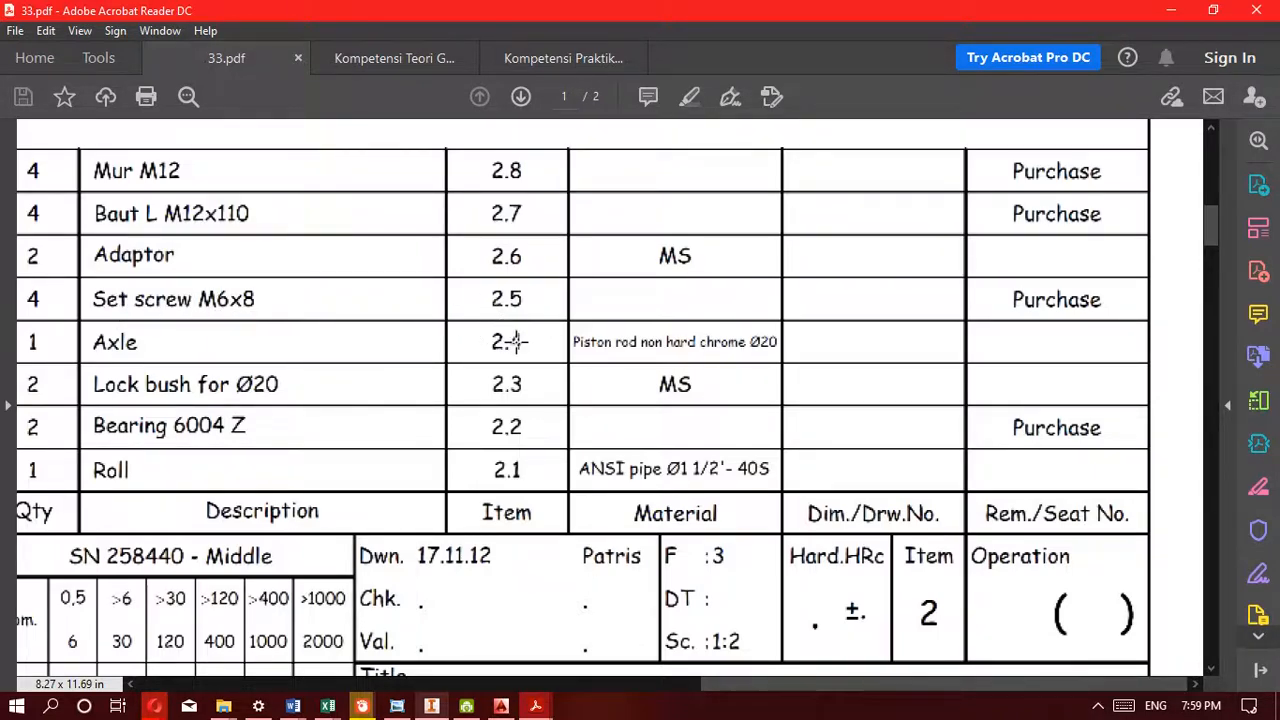
# Compare parts 2.5 to 2.8 in the sectioned side view with their entries in the parts list
pyautogui.scroll(5, 514, 340)
pyautogui.keyDown('ctrl'); pyautogui.scroll(3, 584, 343); pyautogui.keyUp('ctrl')
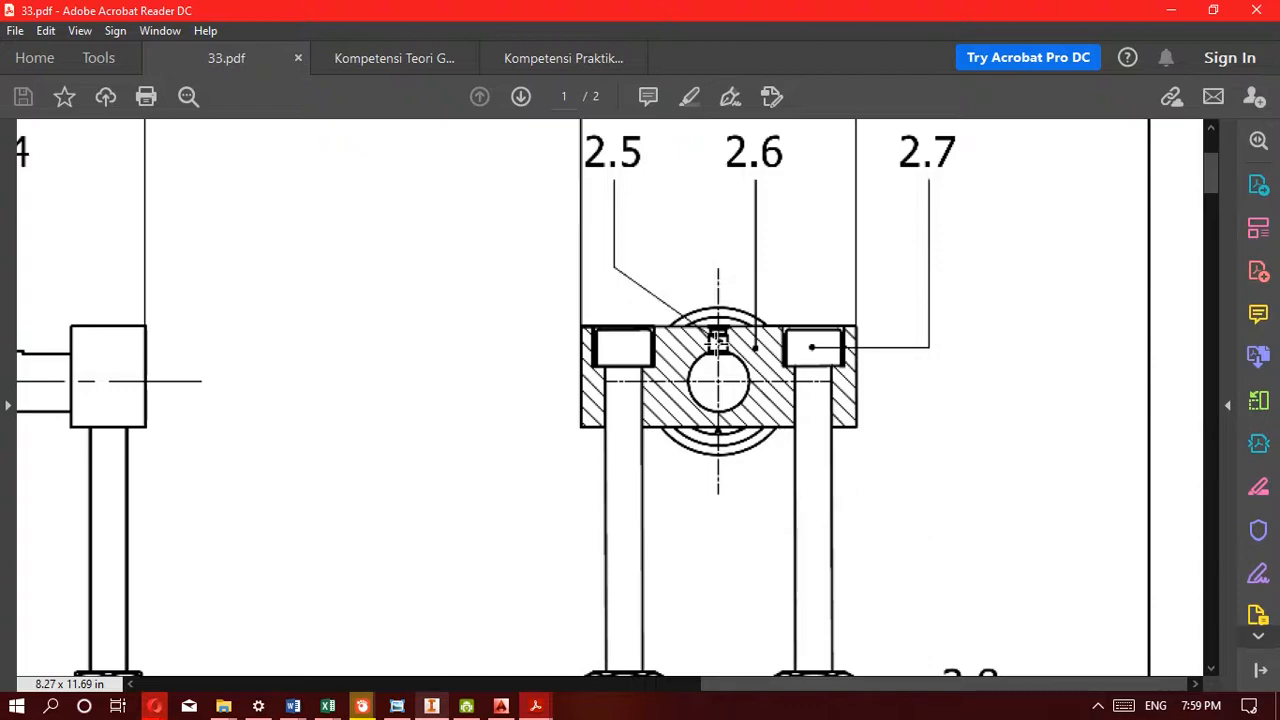
pyautogui.scroll(2, 574, 290)
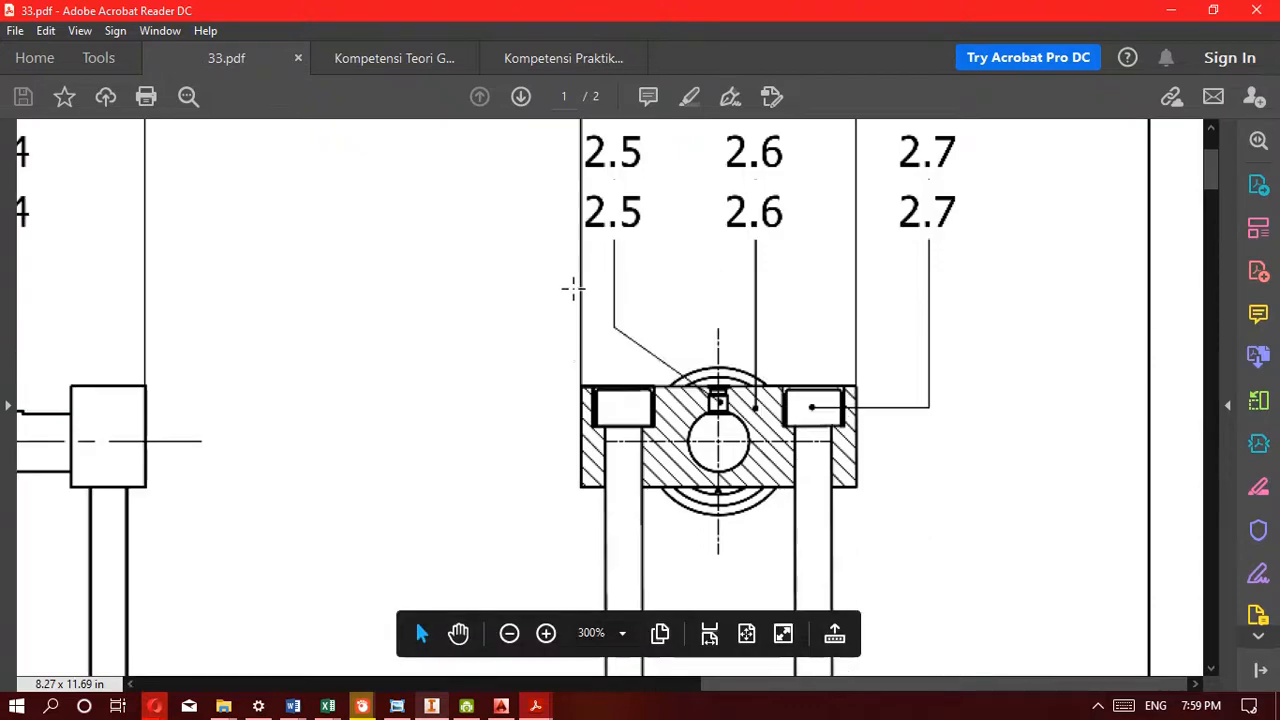
pyautogui.scroll(-10, 574, 290)
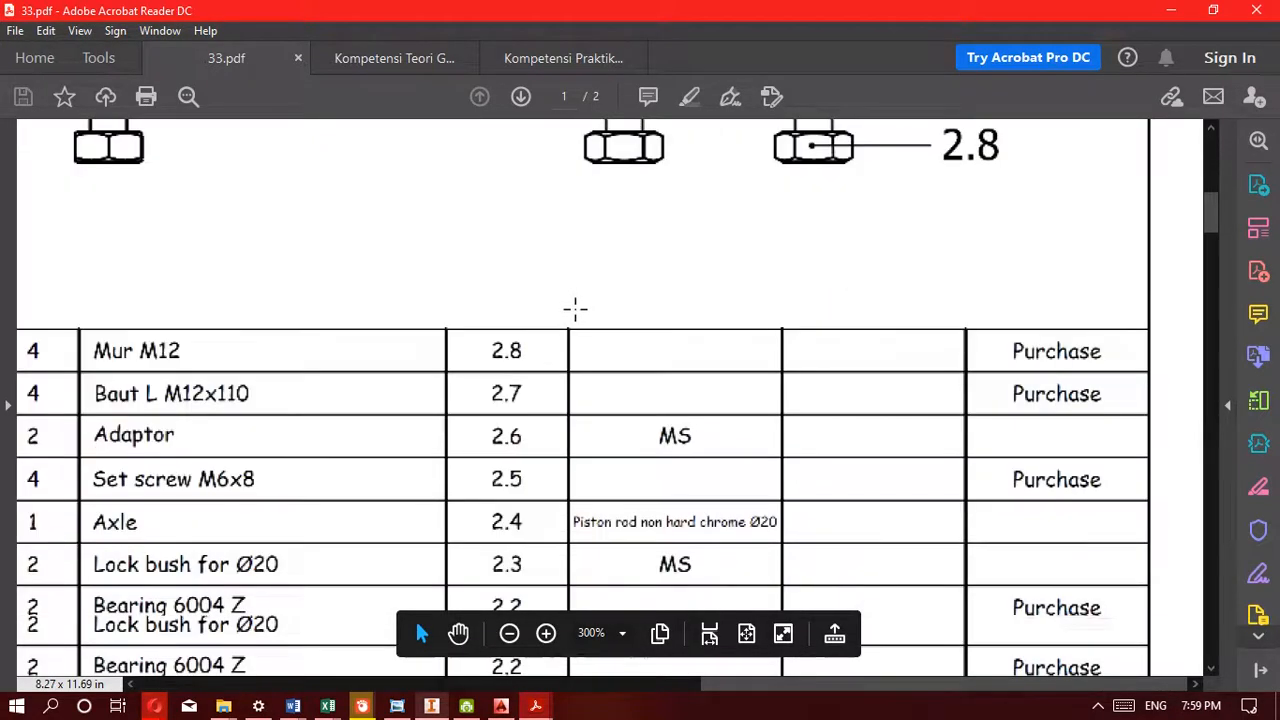
pyautogui.scroll(-1, 524, 430)
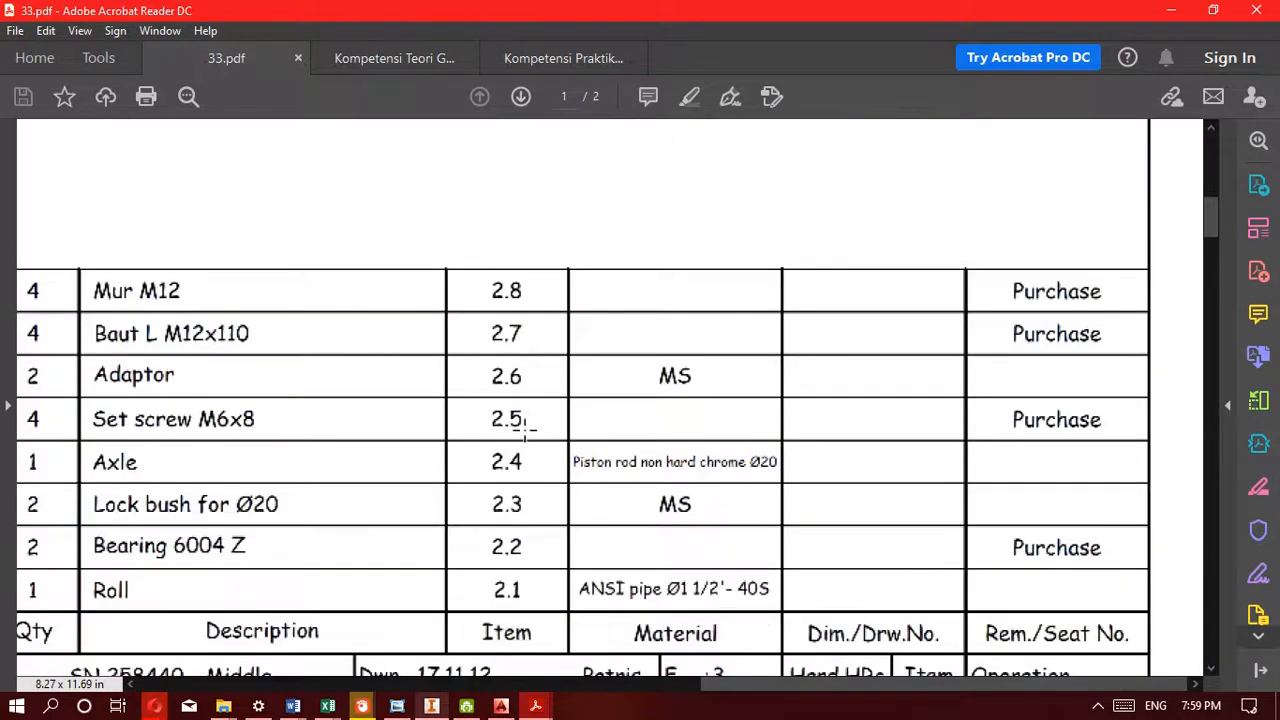
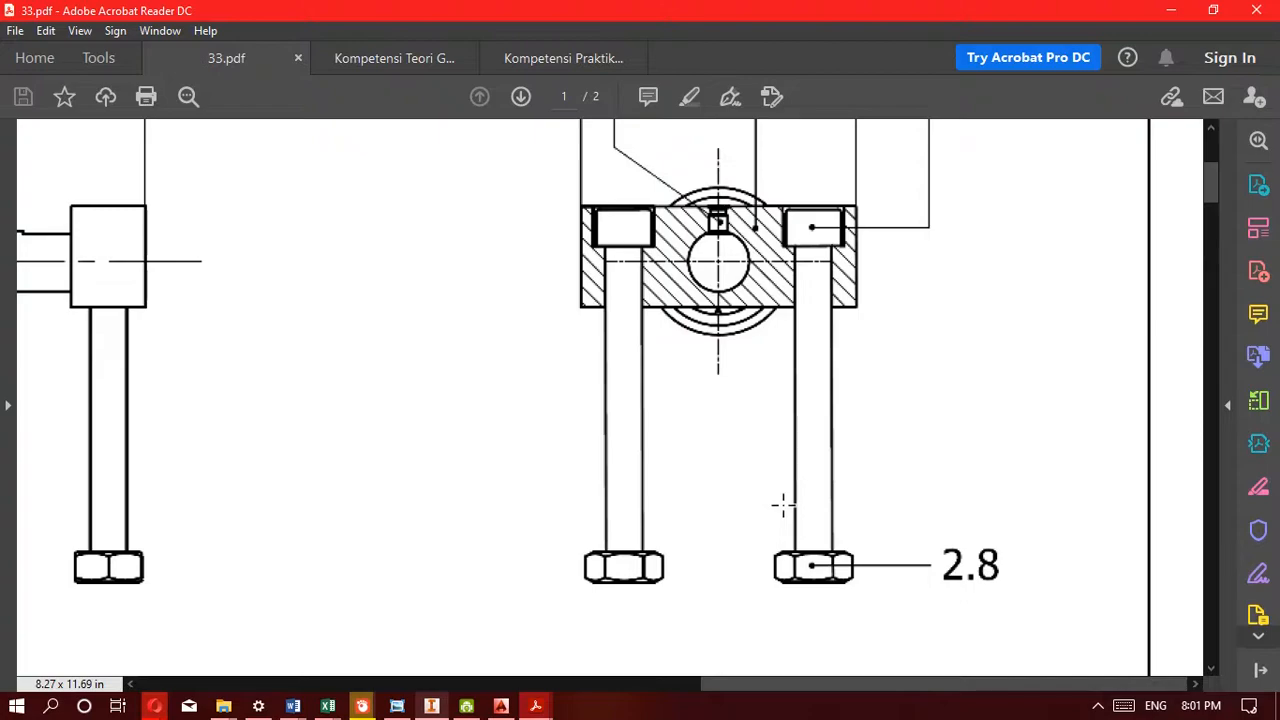
# Compare the bolts and nuts 2.7 and 2.8 in the roll assembly views with their rows in the parts list
pyautogui.scroll(-1, 737, 457)
pyautogui.scroll(3, 733, 452)
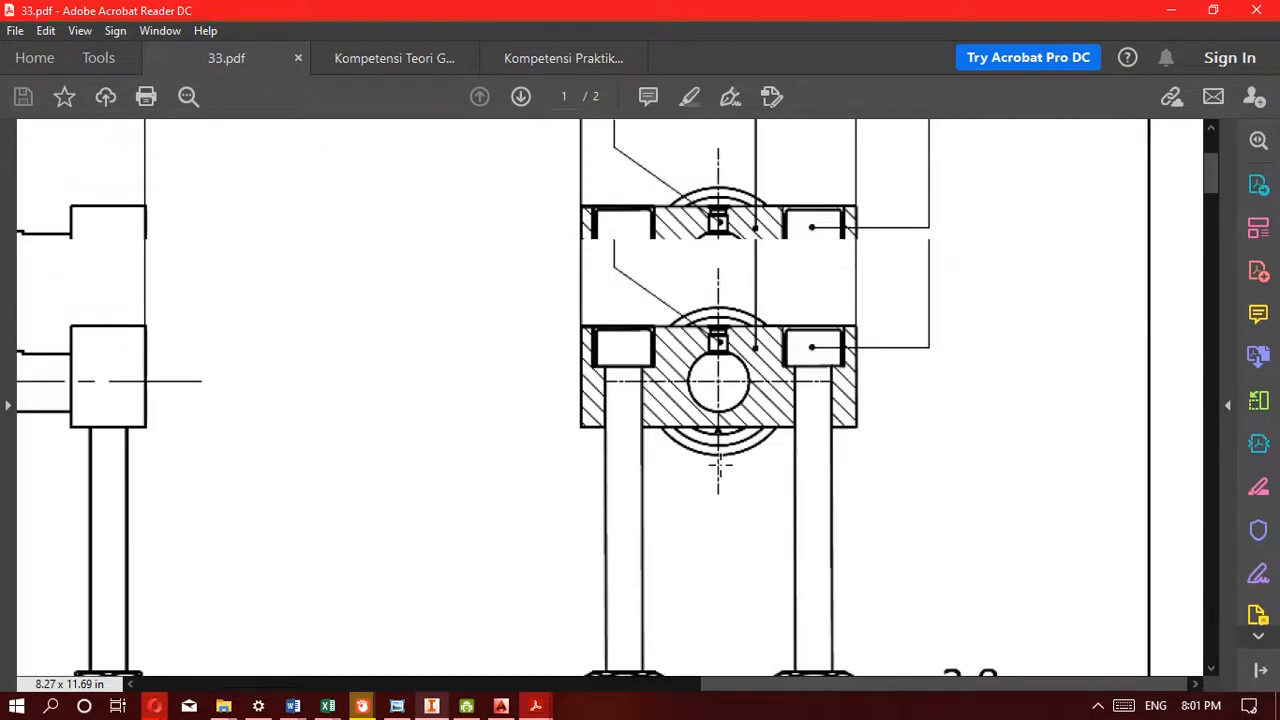
pyautogui.scroll(-8, 766, 406)
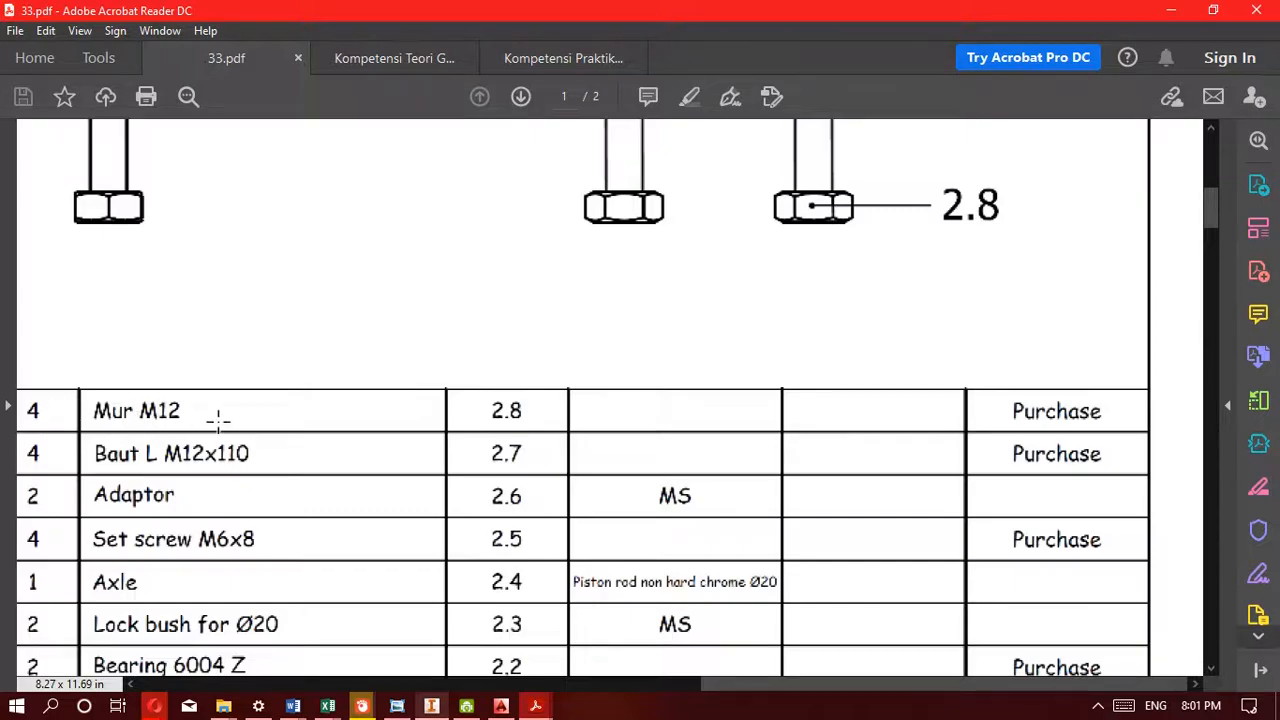
pyautogui.scroll(5, 259, 428)
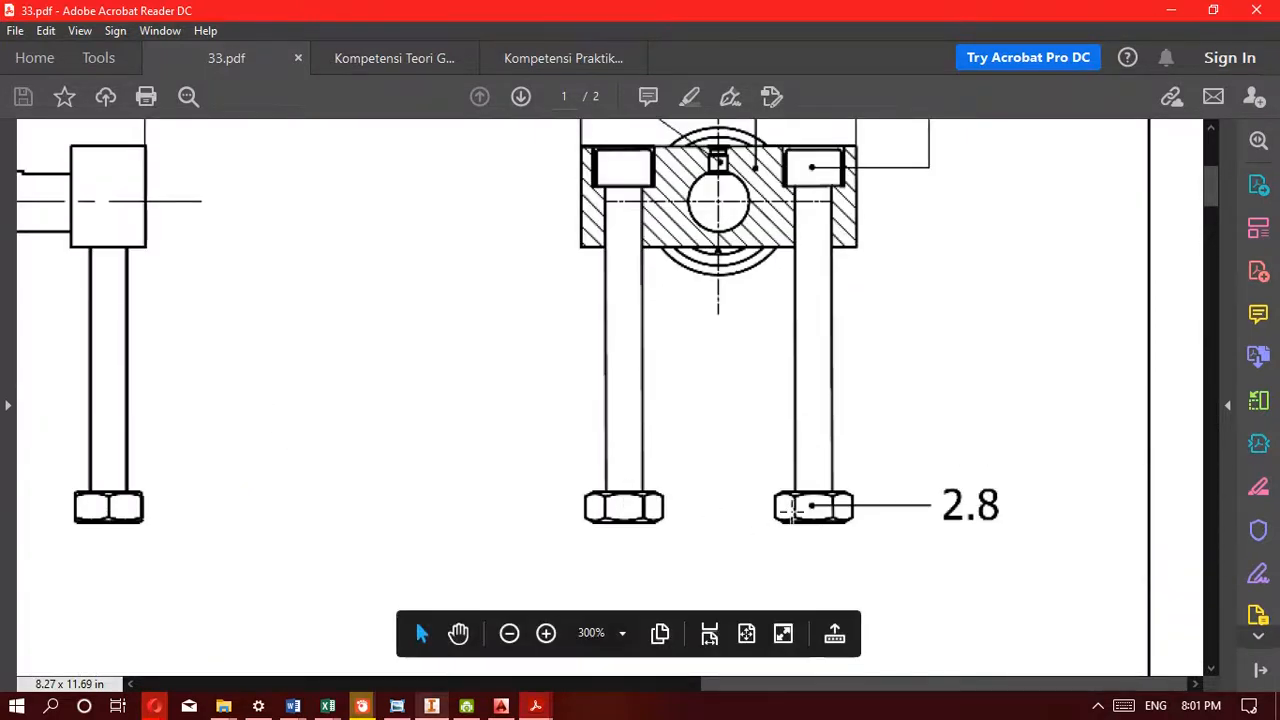
pyautogui.scroll(-2, 752, 505)
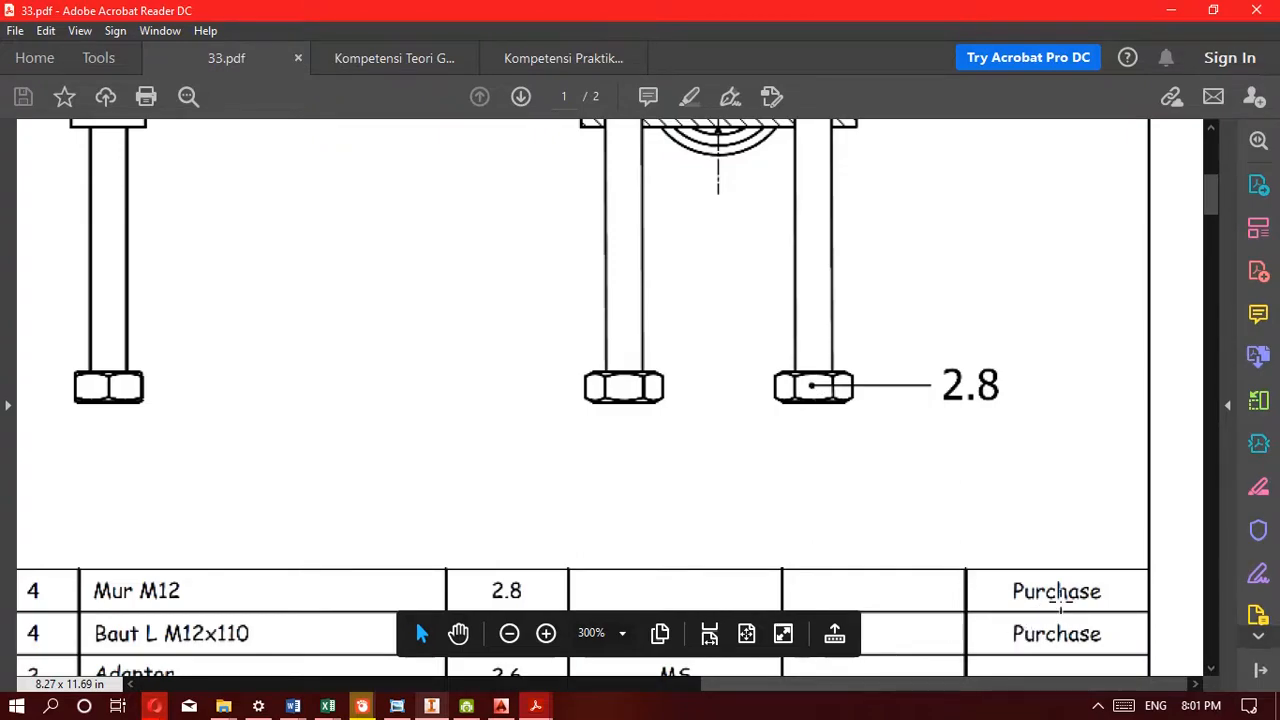
pyautogui.keyDown('ctrl'); pyautogui.scroll(-2, 728, 496); pyautogui.keyUp('ctrl')
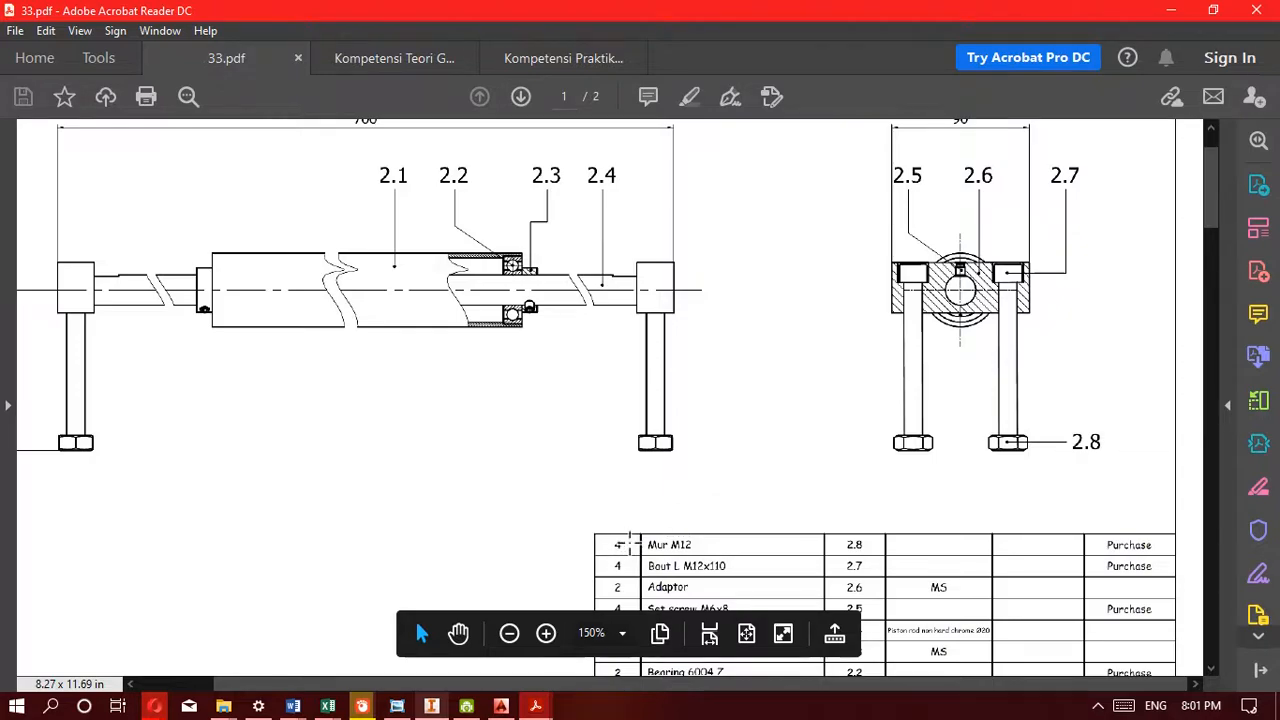
pyautogui.scroll(1, 629, 540)
pyautogui.scroll(-4, 629, 540)
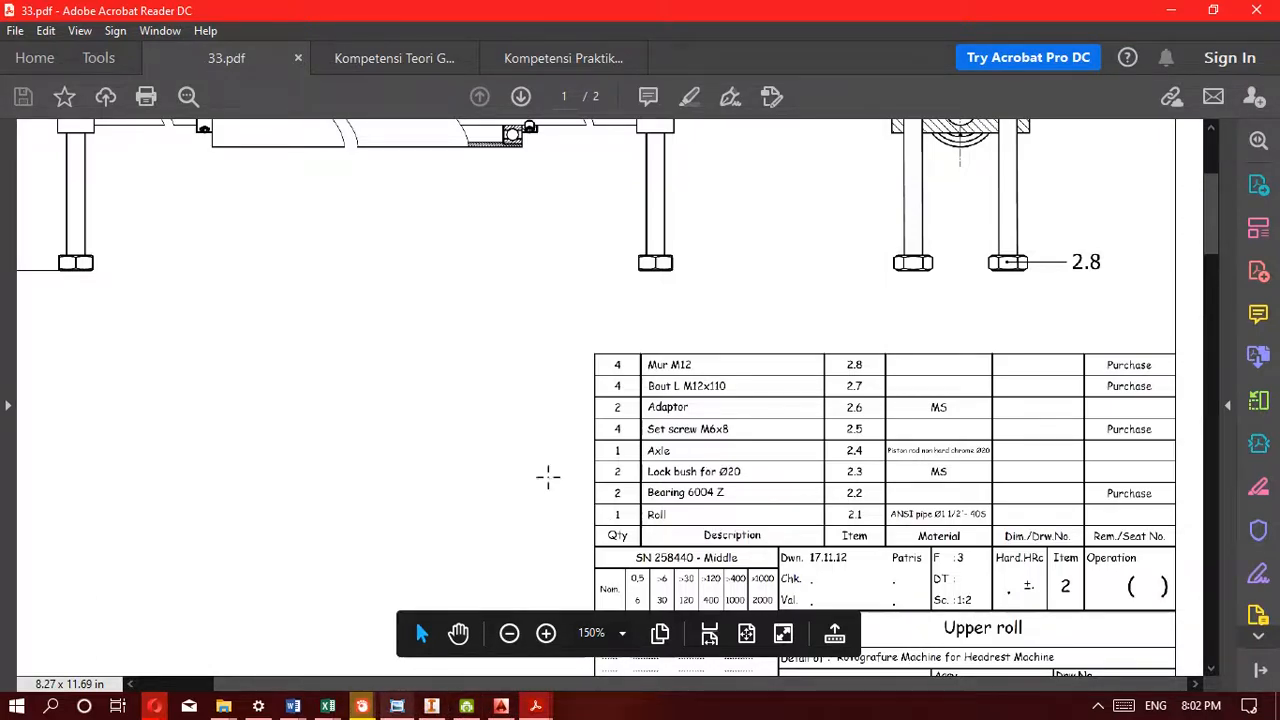
pyautogui.scroll(3, 663, 384)
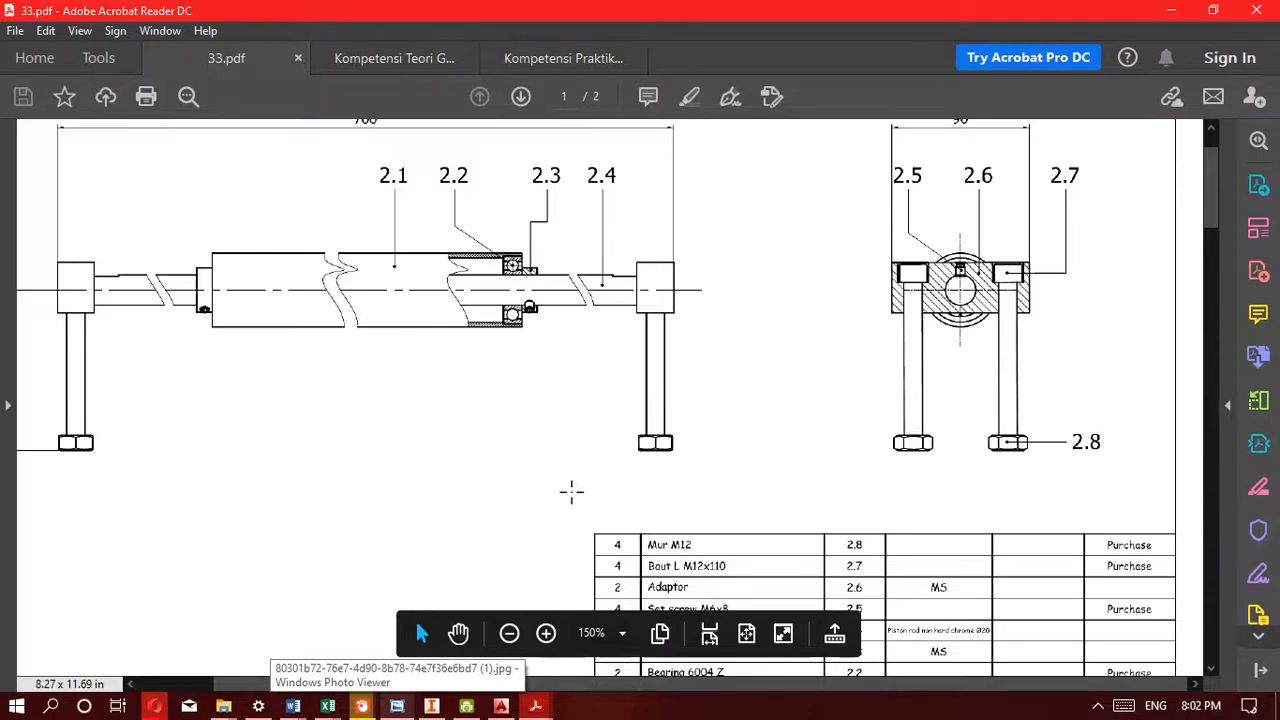
pyautogui.scroll(-1, 574, 488)
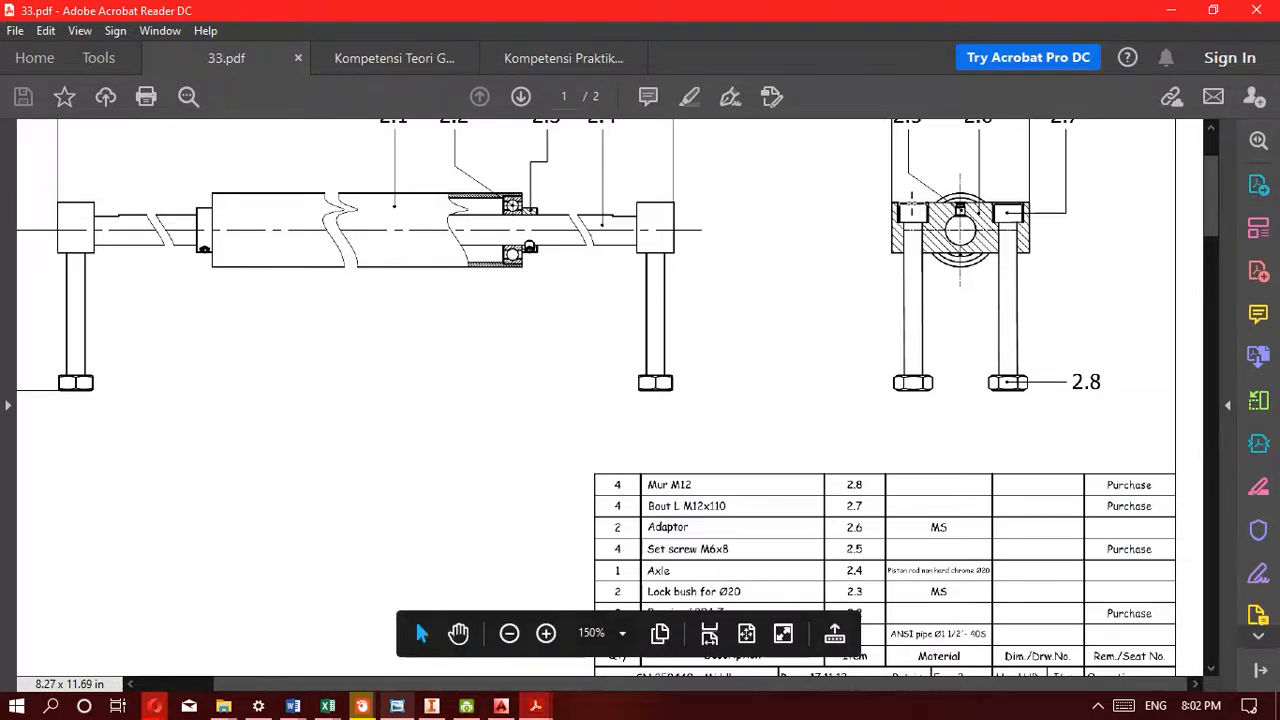
# Switch to Kompetensi Praktikum Gambar Teknik 2020.pdf and examine the Handle and Slot part drawings on pages 31 and 30
pyautogui.click(434, 62)
pyautogui.click(514, 62)
pyautogui.scroll(-5, 694, 282)
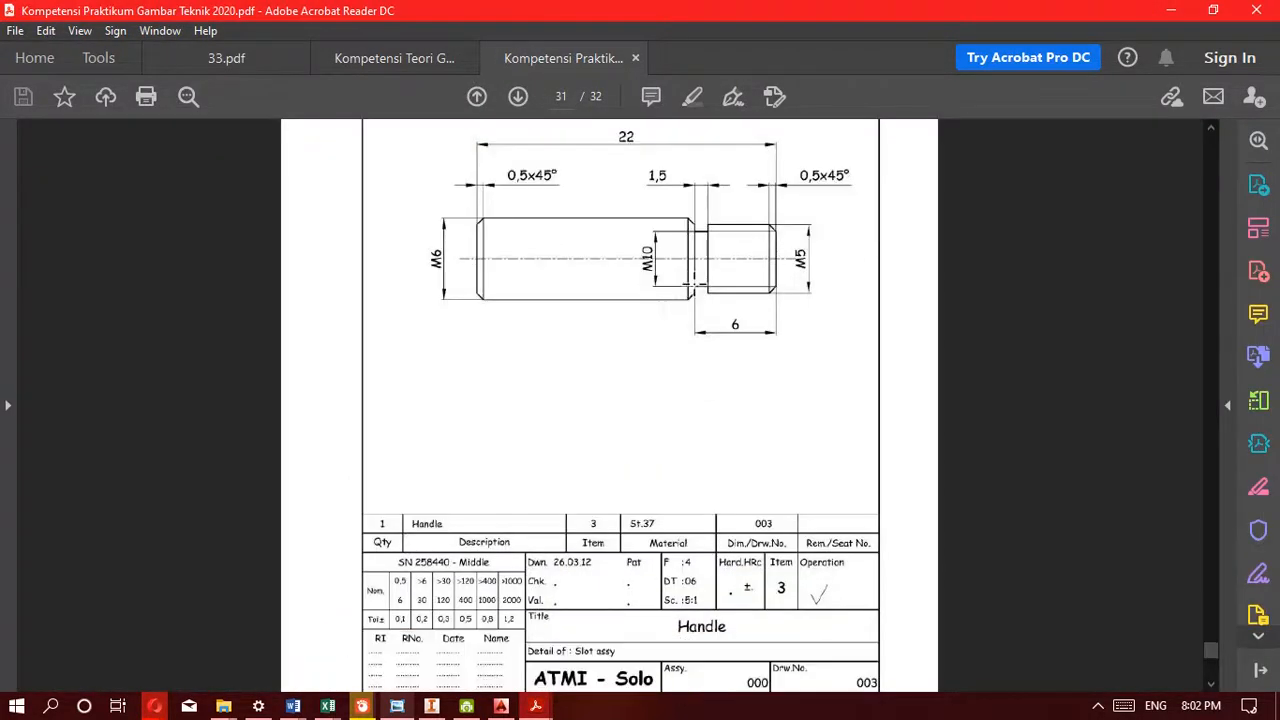
pyautogui.scroll(5, 696, 285)
pyautogui.scroll(15, 696, 285)
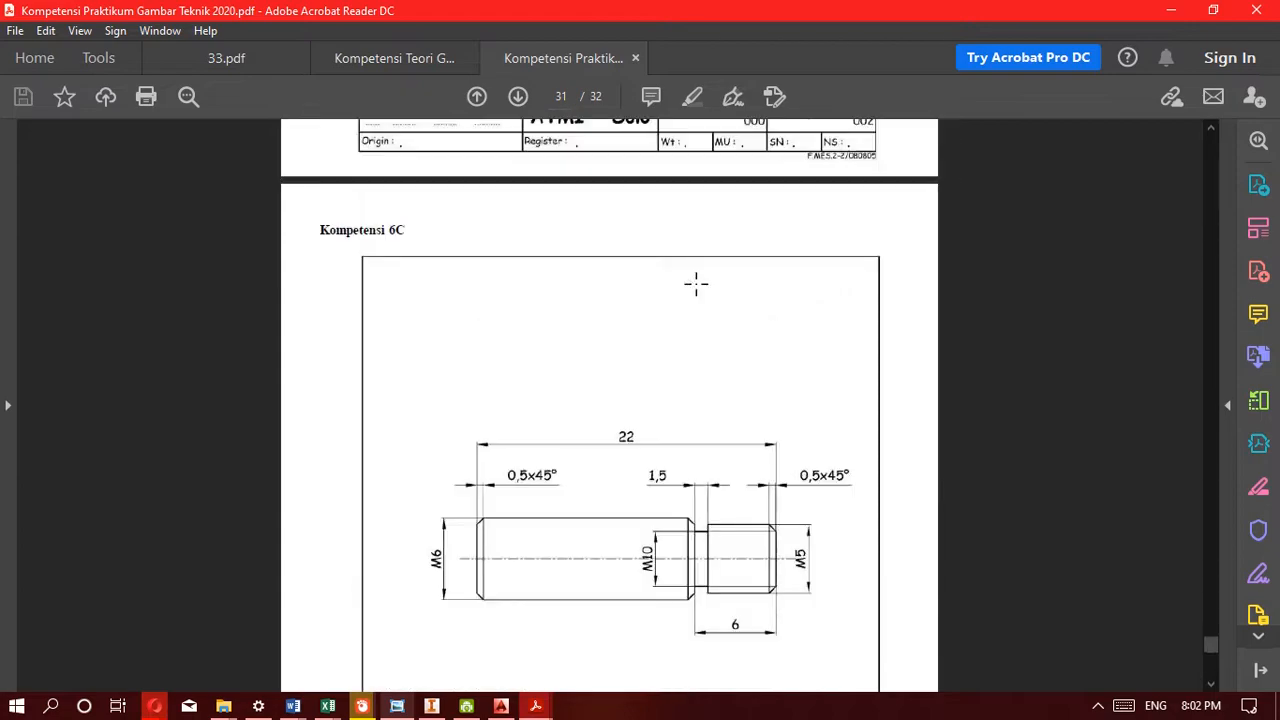
pyautogui.scroll(2, 696, 285)
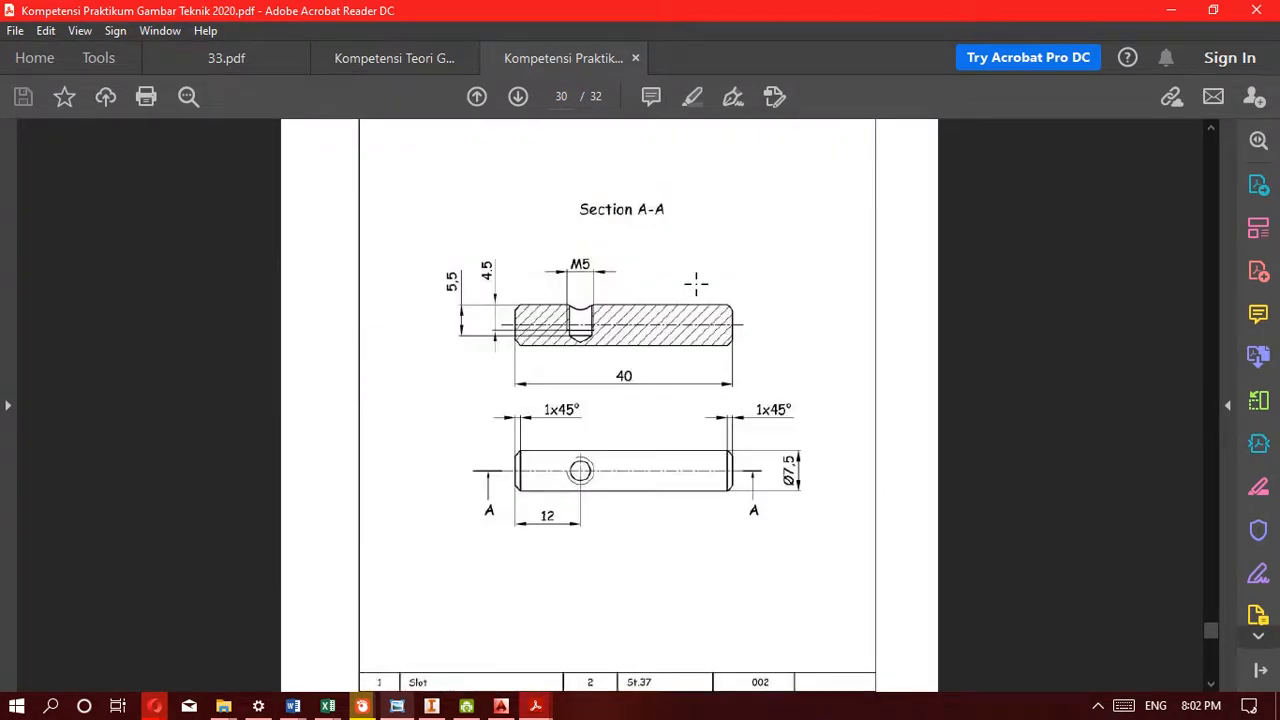
# Switch to Autodesk Inventor and close the DIN 625 SKF bearing part to return to Assembly1.iam
pyautogui.click(1172, 10)
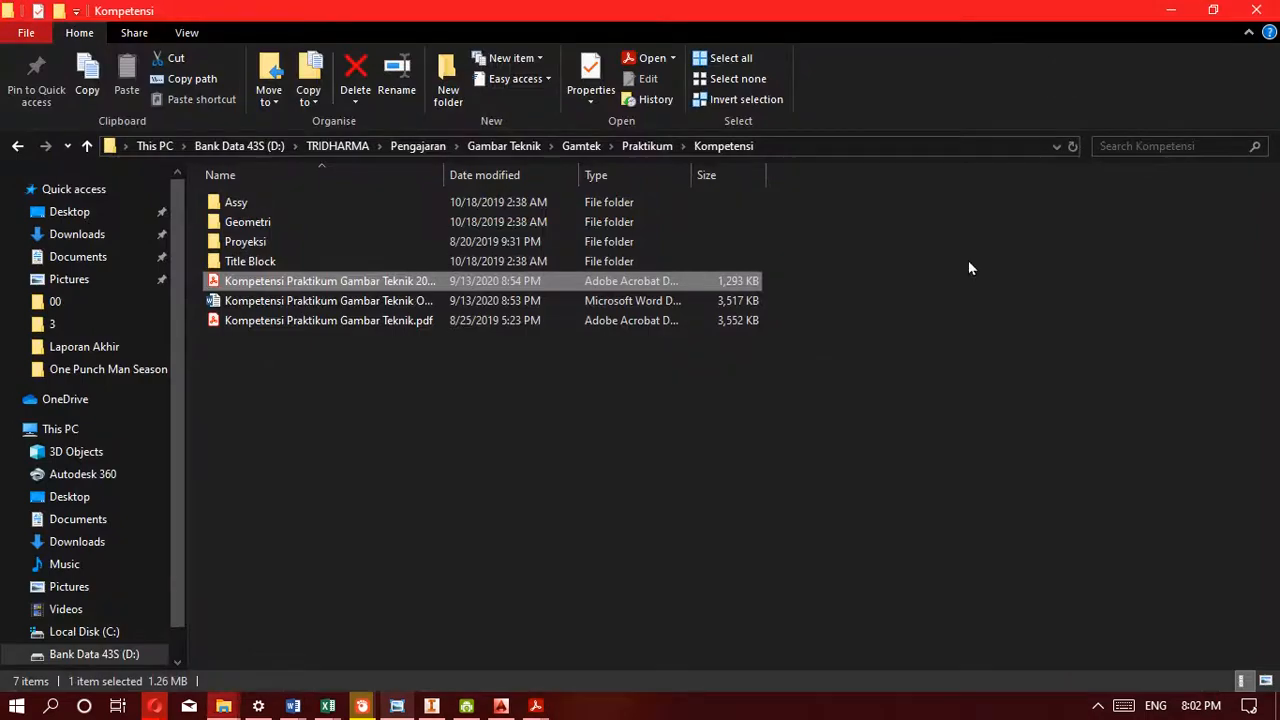
pyautogui.click(1172, 14)
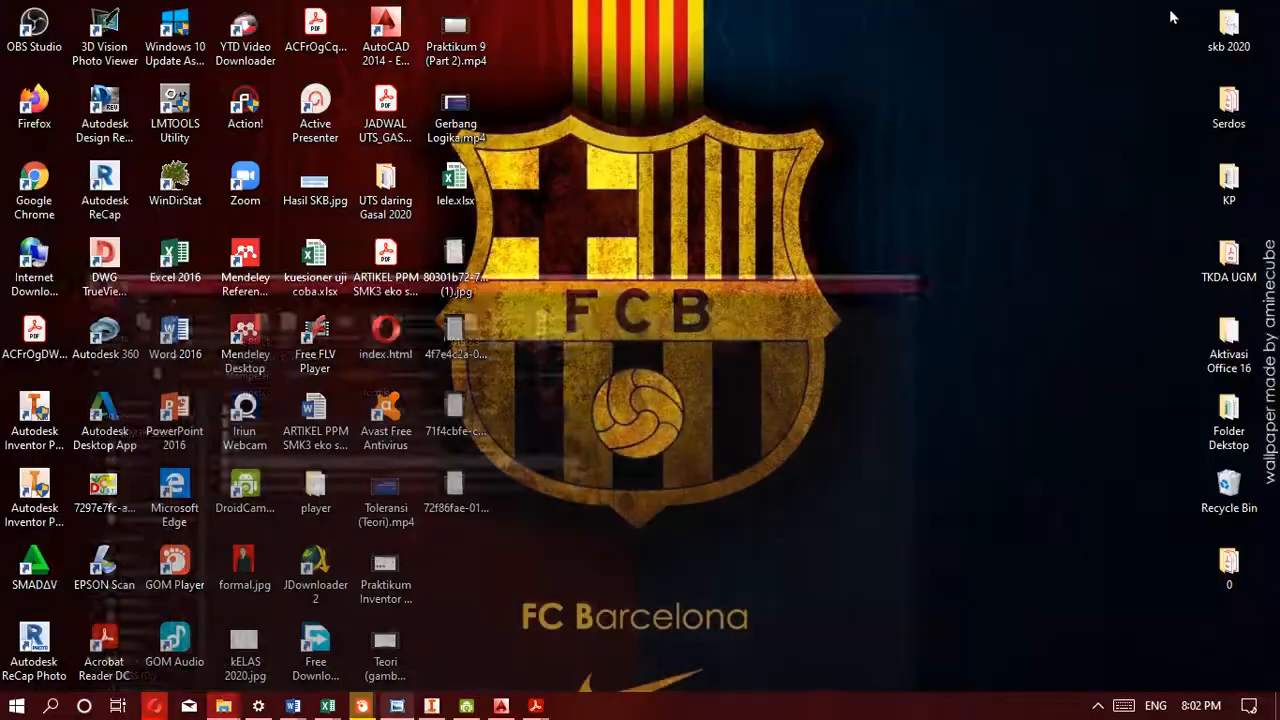
pyautogui.click(433, 706)
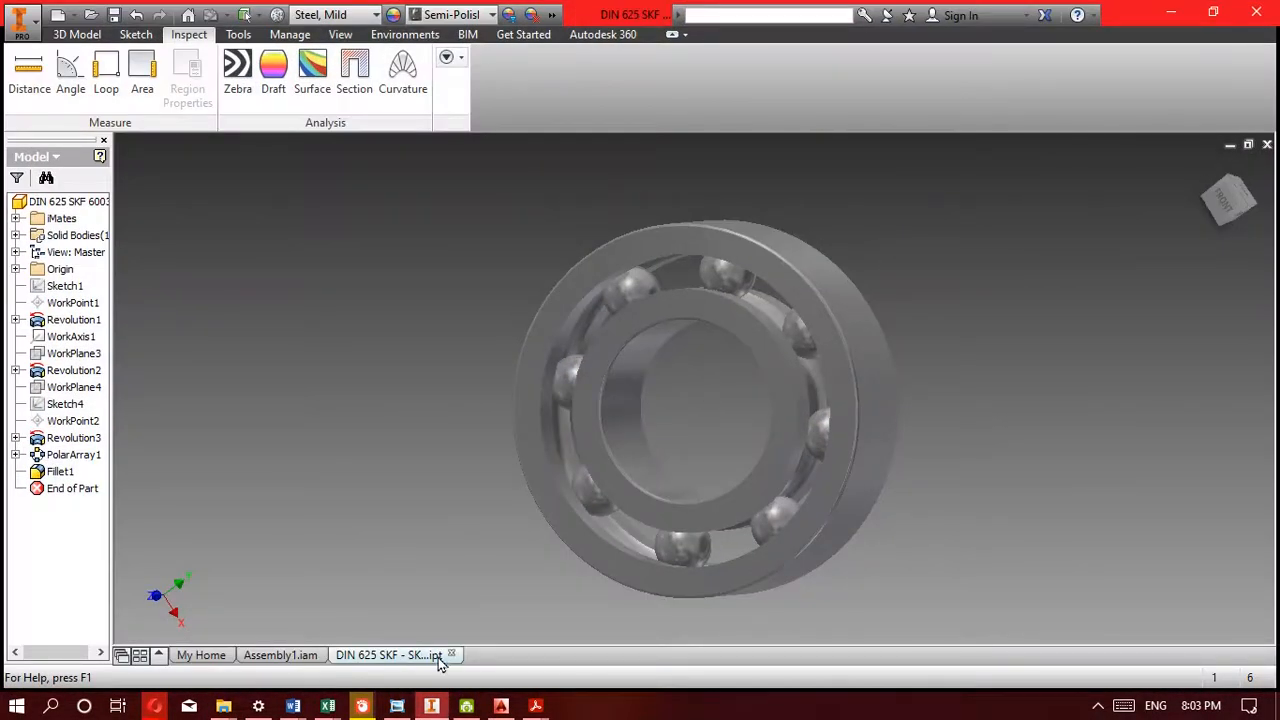
pyautogui.click(451, 656)
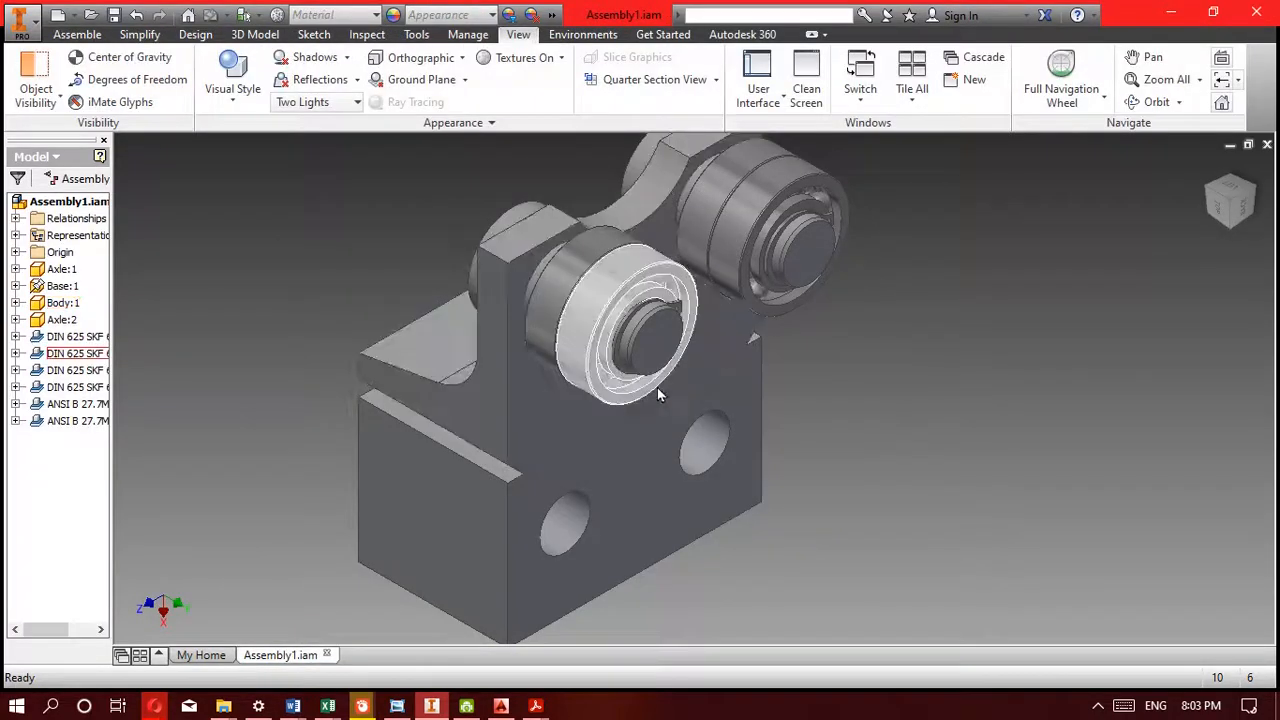
# Measure the base block's length between its two opposite end faces in the assembly
pyautogui.scroll(5, 690, 425)
pyautogui.scroll(-5, 690, 425)
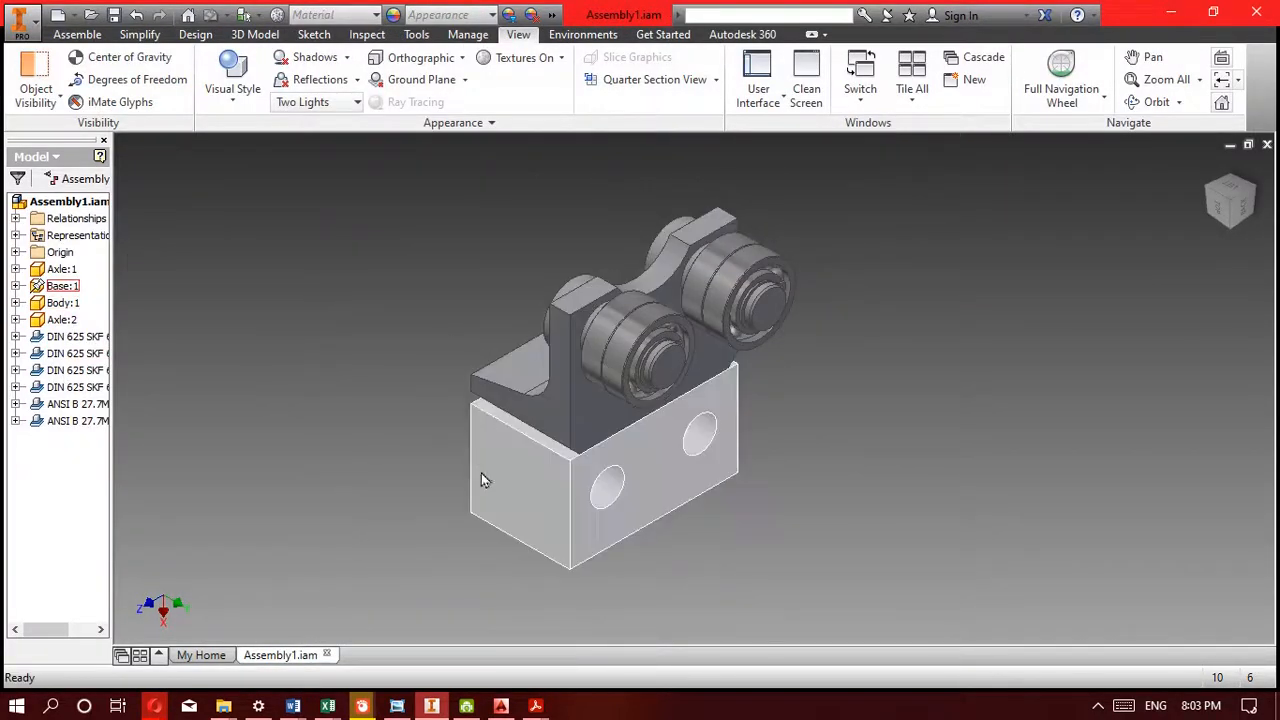
pyautogui.moveTo(776, 321)
pyautogui.mouseDown(button='middle')
pyautogui.moveTo(843, 359)
pyautogui.moveTo(777, 328)
pyautogui.moveTo(788, 328)
pyautogui.mouseUp(button='middle')
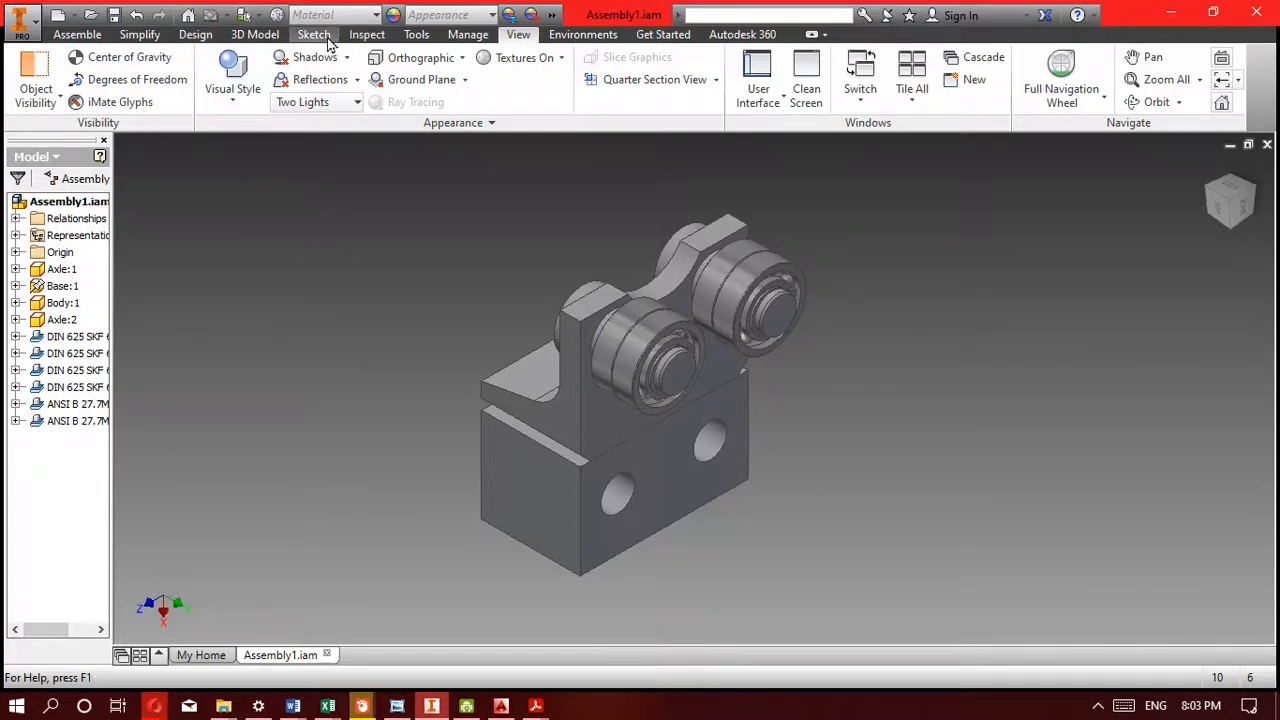
pyautogui.click(366, 35)
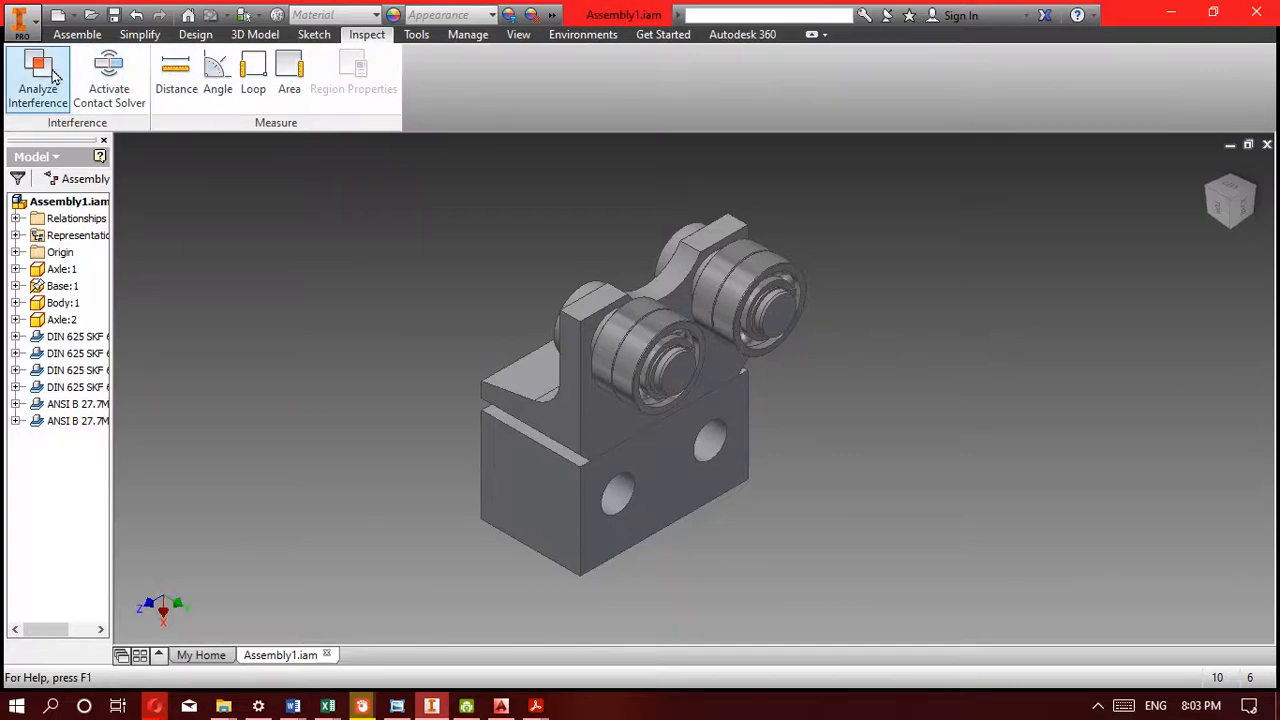
pyautogui.click(176, 72)
pyautogui.click(556, 505)
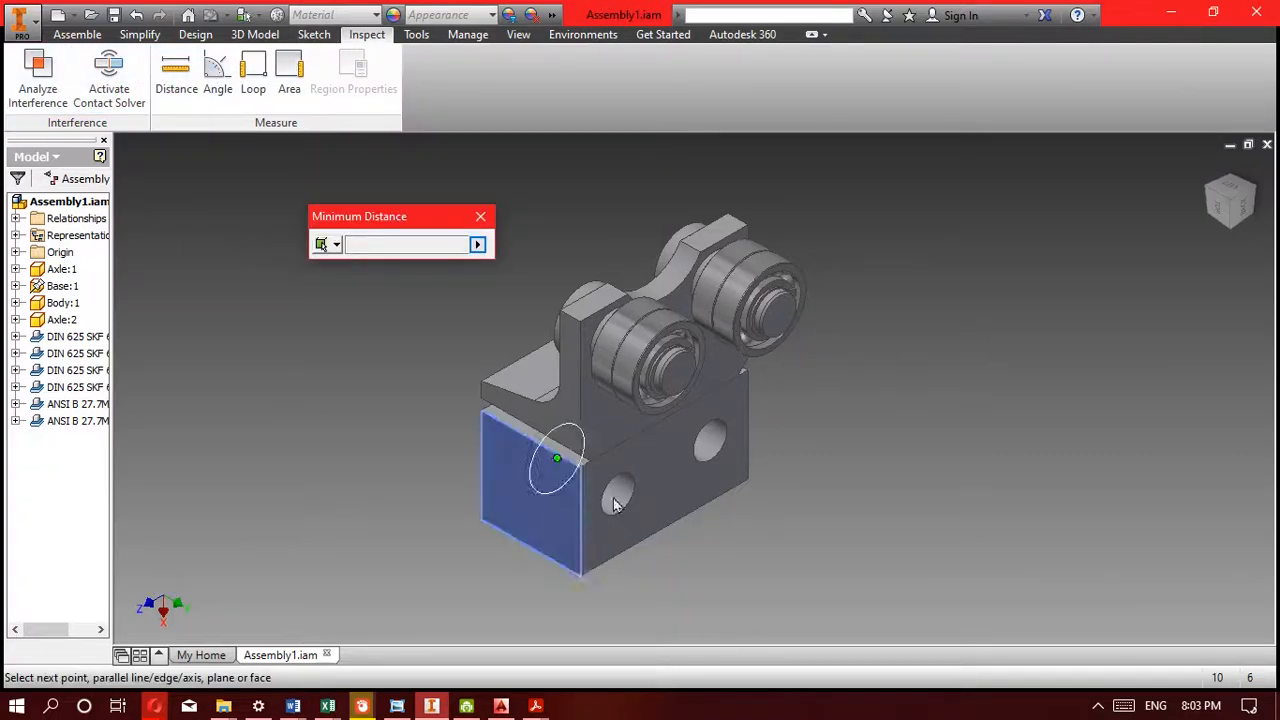
pyautogui.keyDown('shift'); pyautogui.moveTo(705, 440); pyautogui.dragTo(800, 391, button='middle'); pyautogui.keyUp('shift')
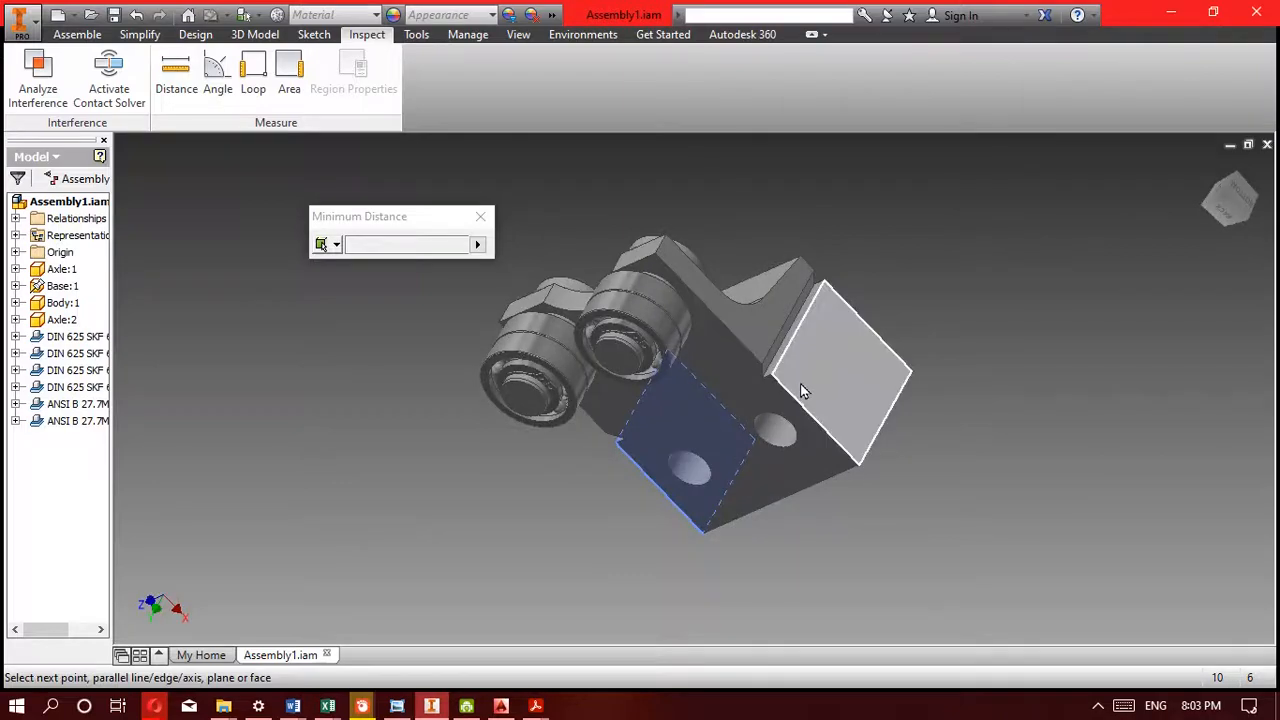
pyautogui.click(800, 391)
pyautogui.press('Escape')
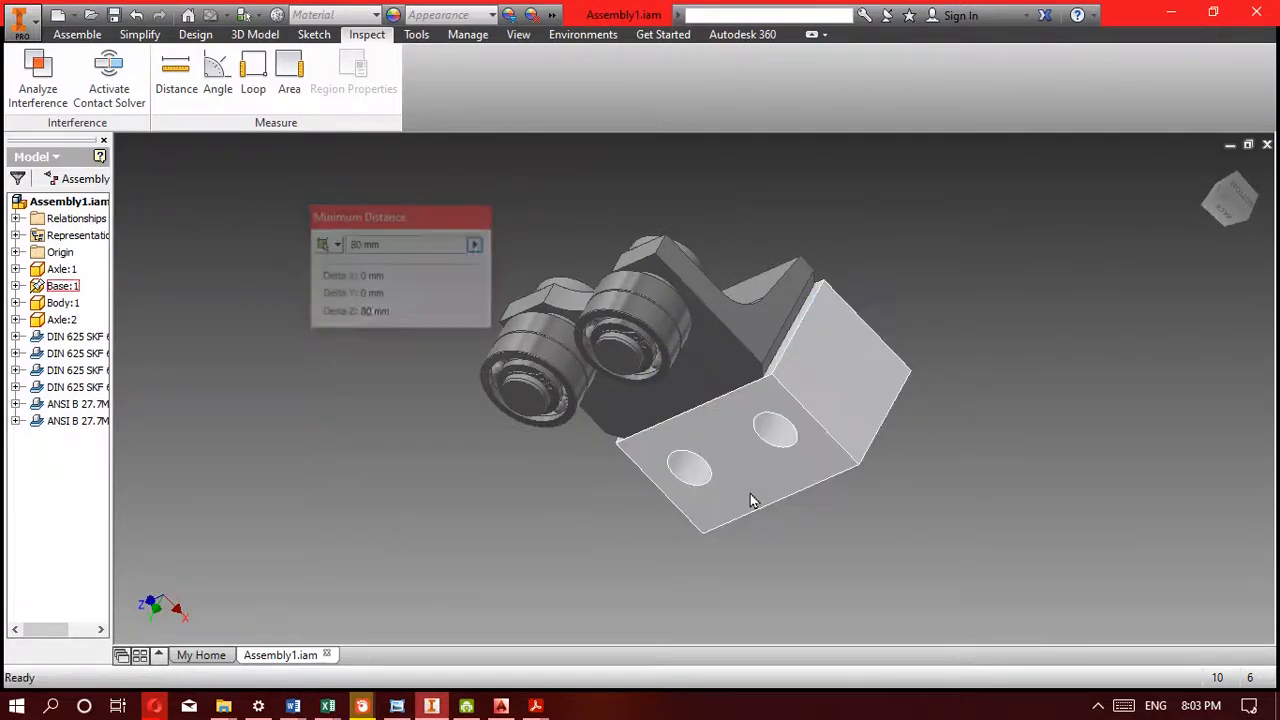
pyautogui.keyDown('shift'); pyautogui.moveTo(608, 449); pyautogui.dragTo(772, 394, button='middle'); pyautogui.keyUp('shift')
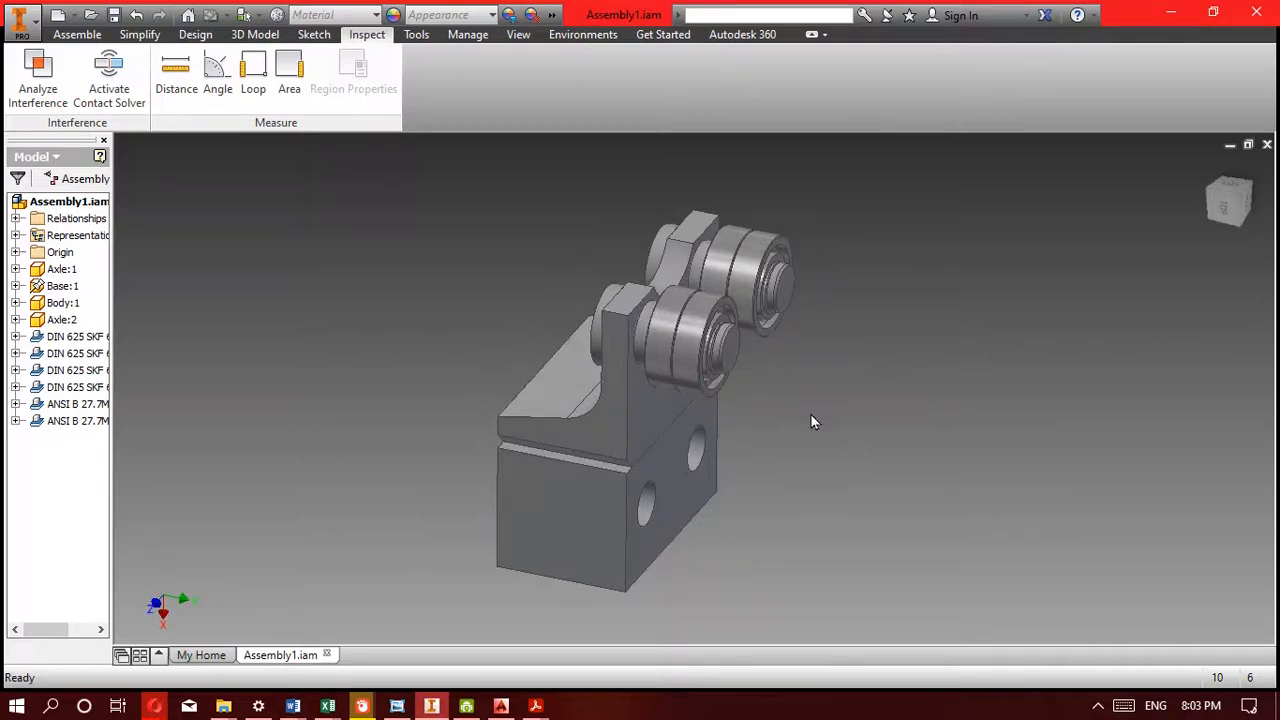
pyautogui.press('F6')
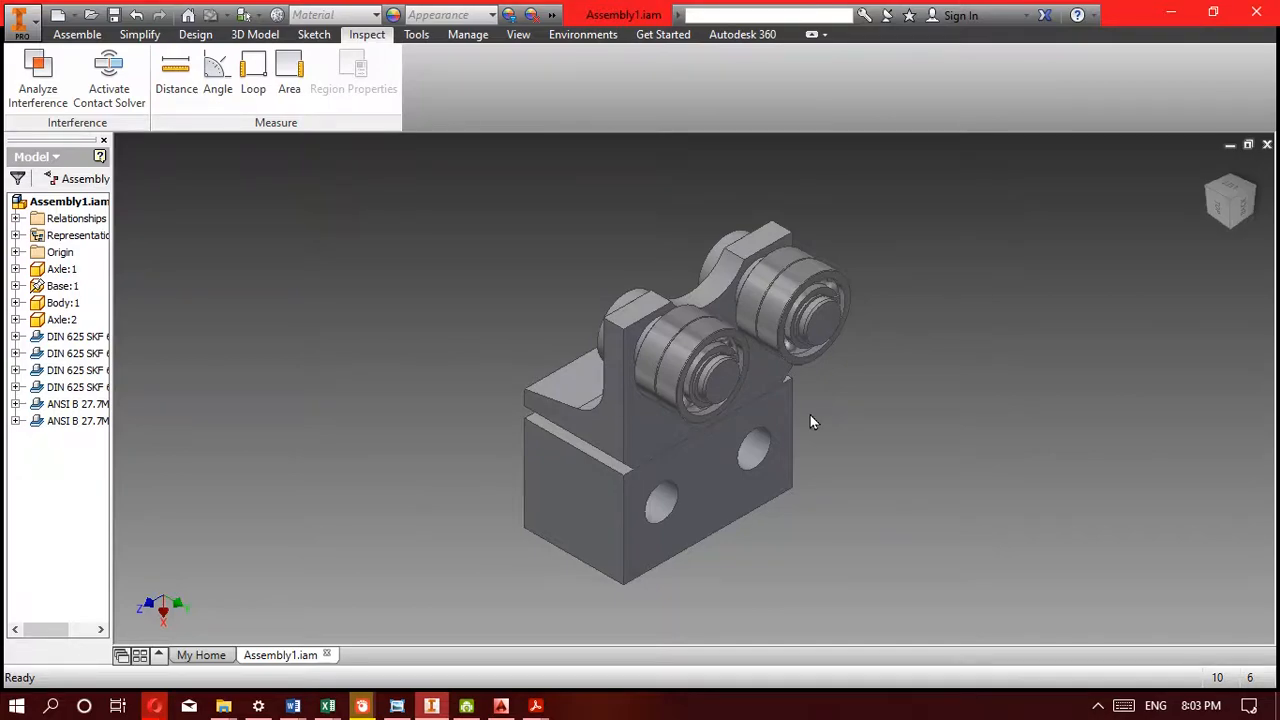
# Save a copy of Assembly1 to the Desktop as a STEP file
pyautogui.click(22, 22)
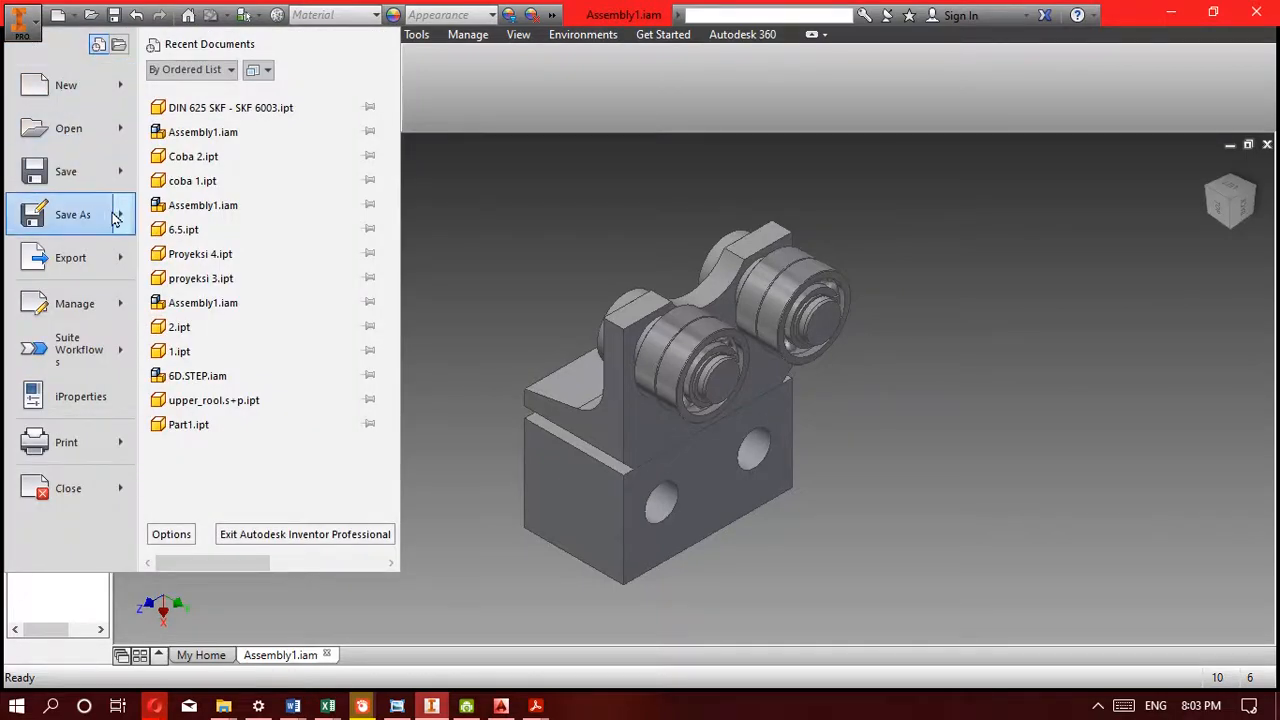
pyautogui.moveTo(123, 220)
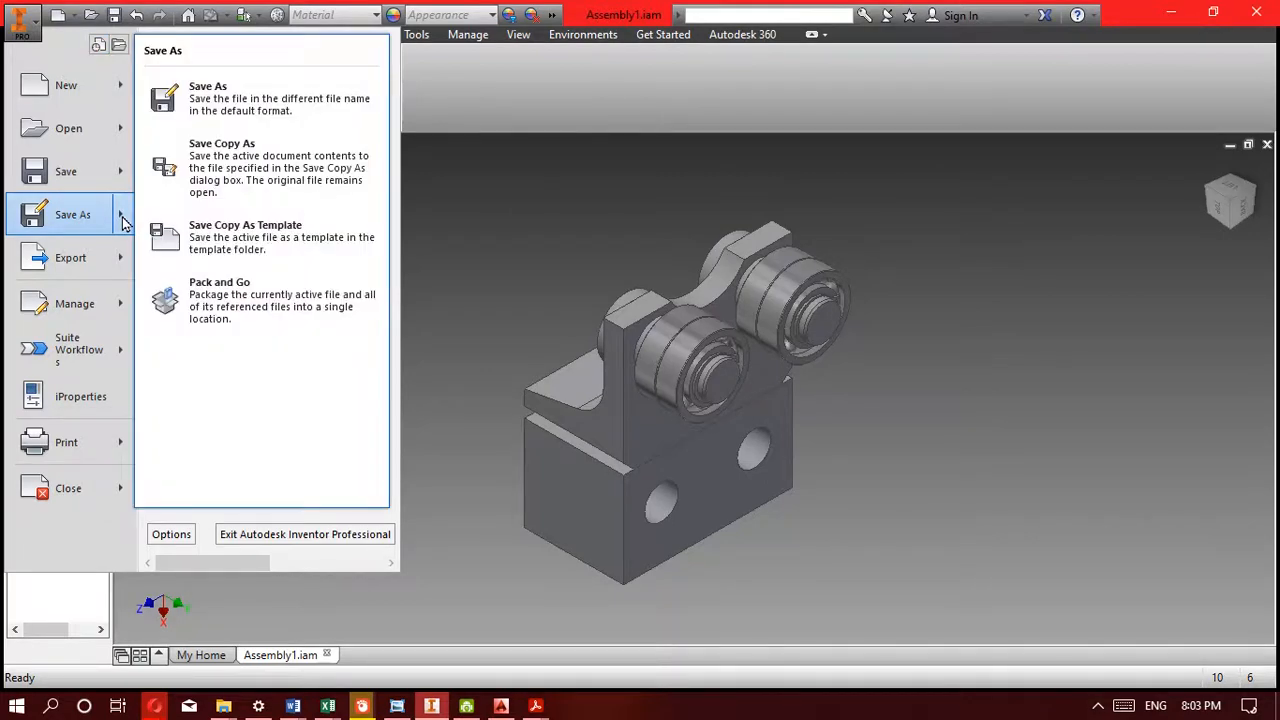
pyautogui.click(237, 165)
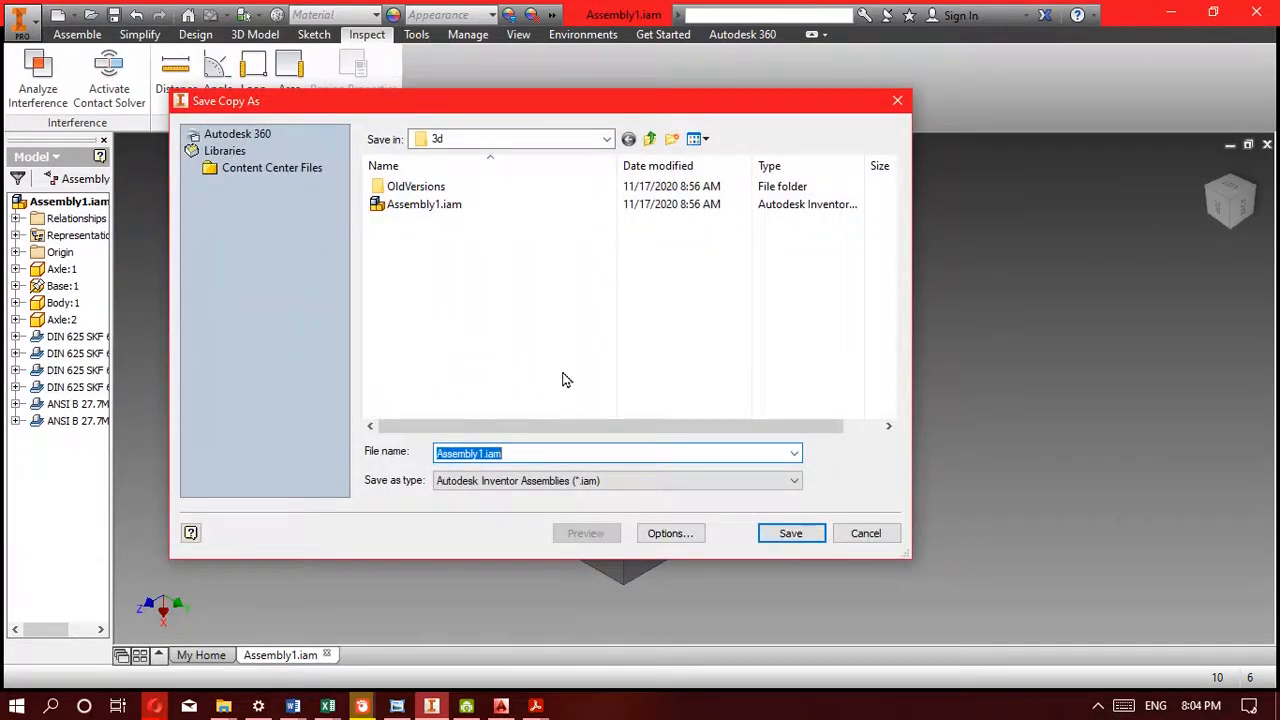
pyautogui.click(606, 139)
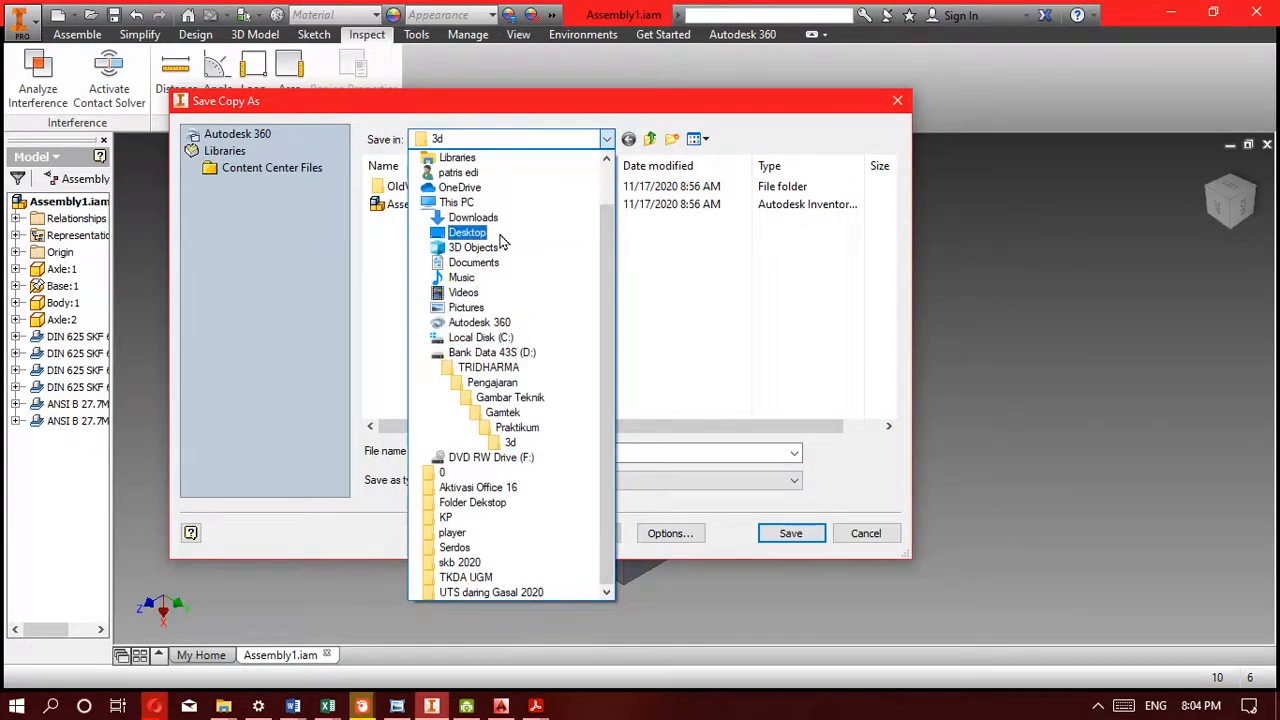
pyautogui.click(501, 238)
pyautogui.click(605, 458)
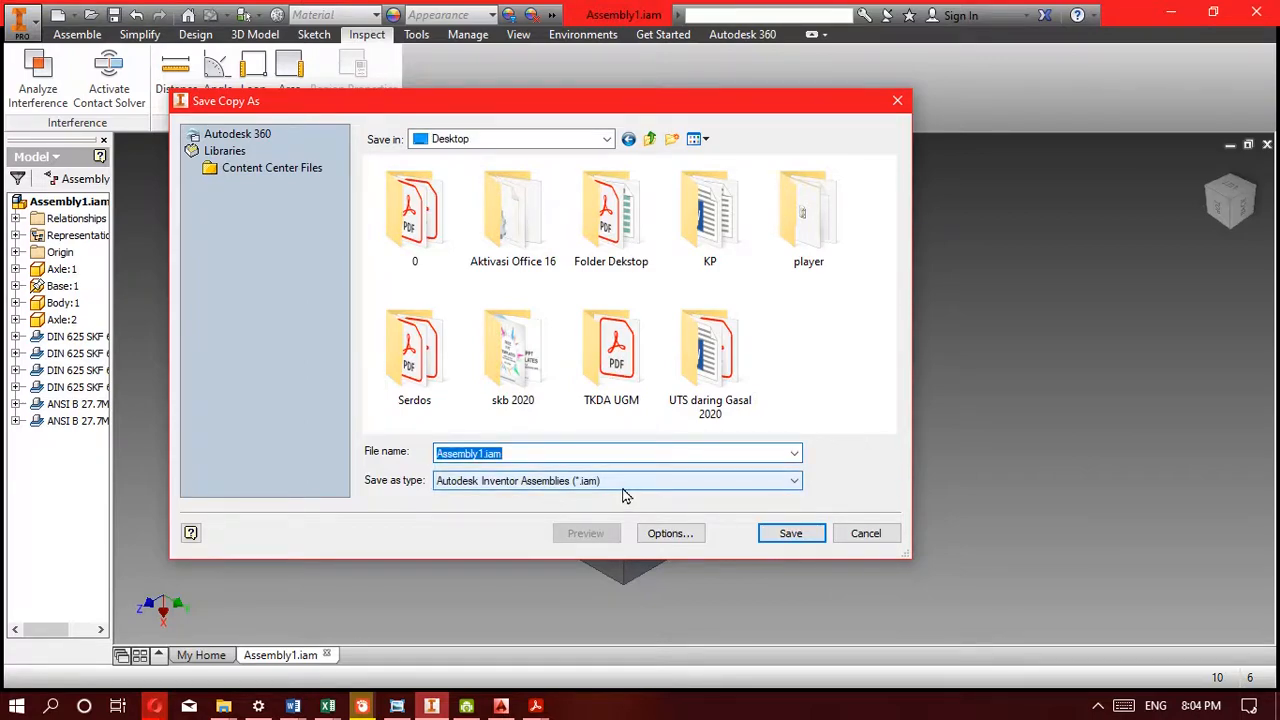
pyautogui.click(621, 484)
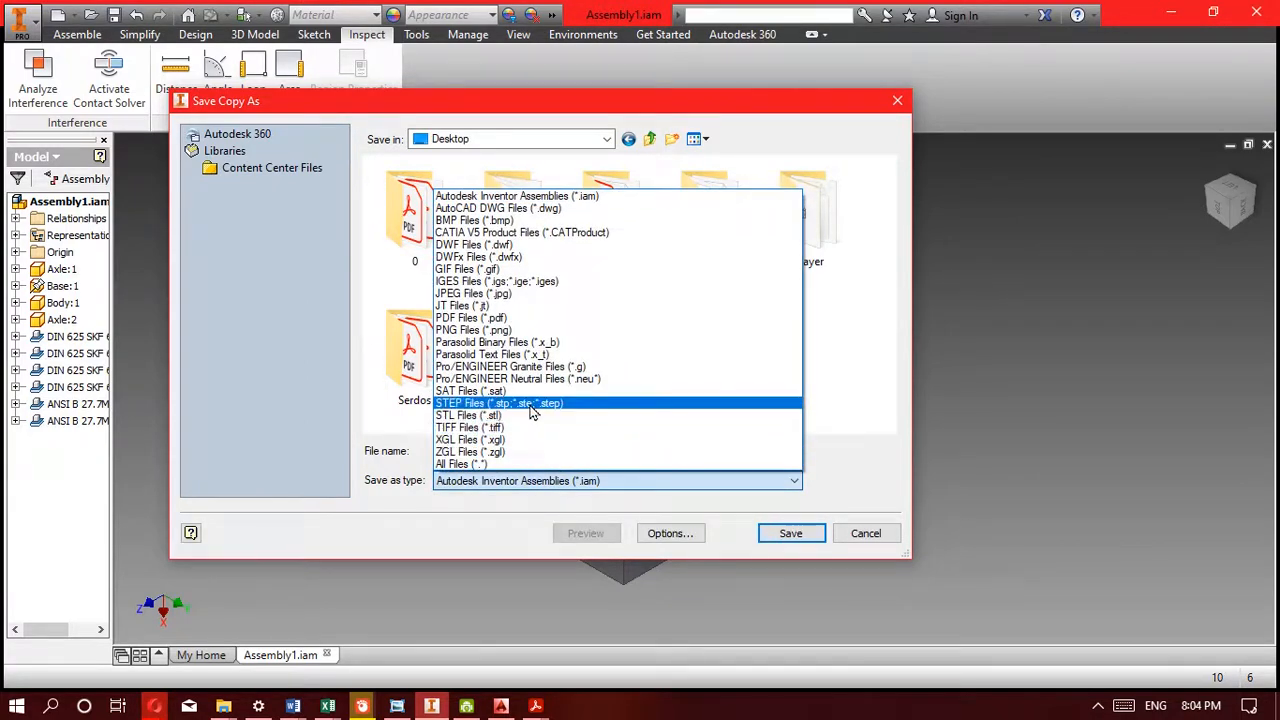
pyautogui.click(529, 406)
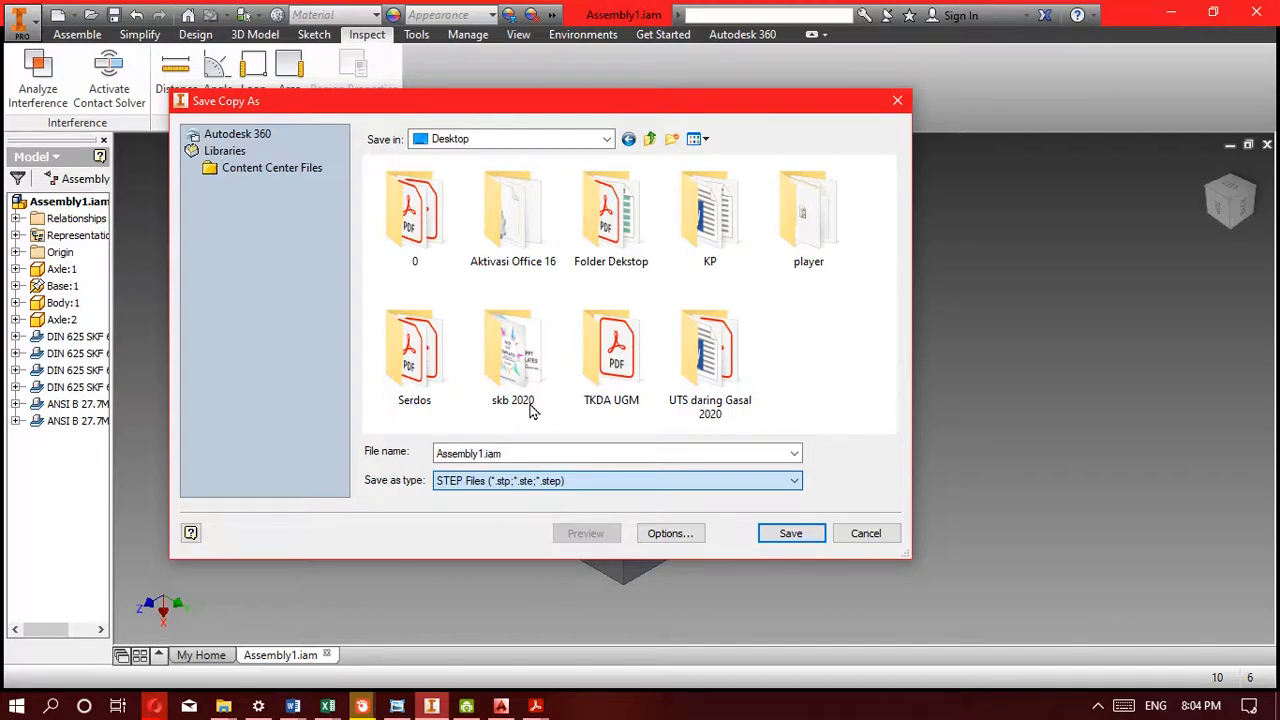
pyautogui.click(781, 541)
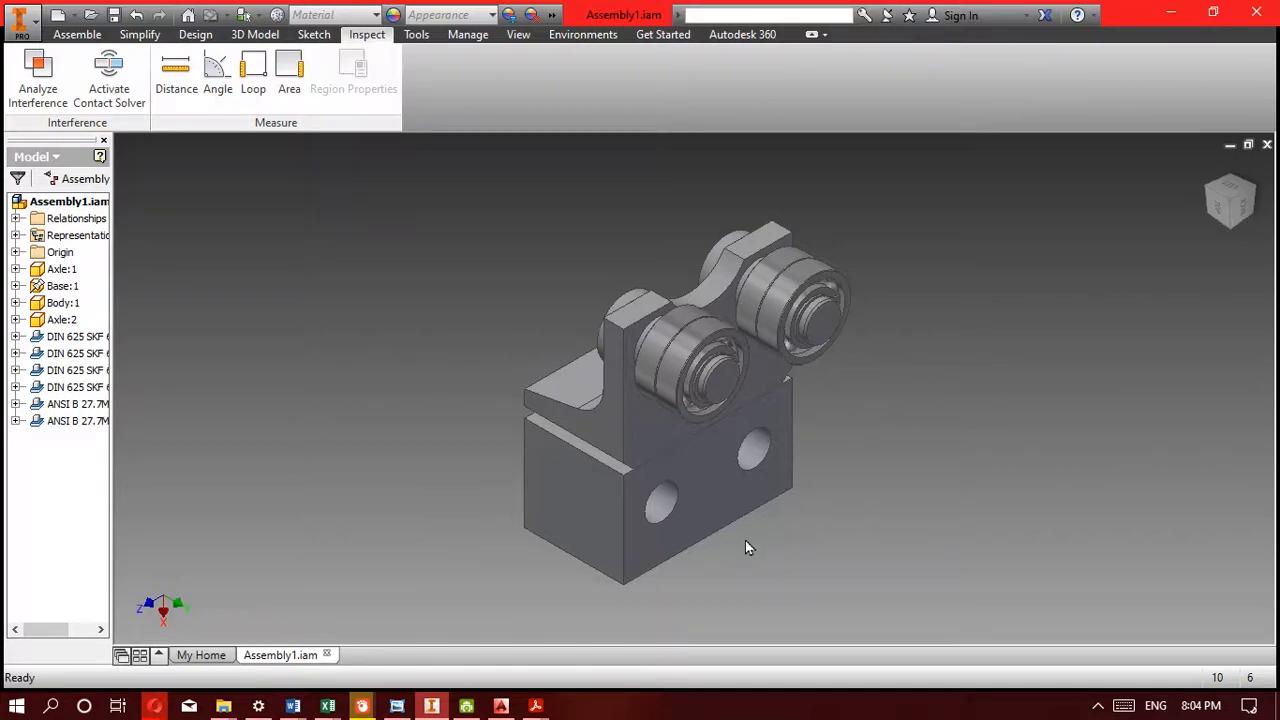
# Start opening a file, set the folder to Desktop and list all file types
pyautogui.click(22, 24)
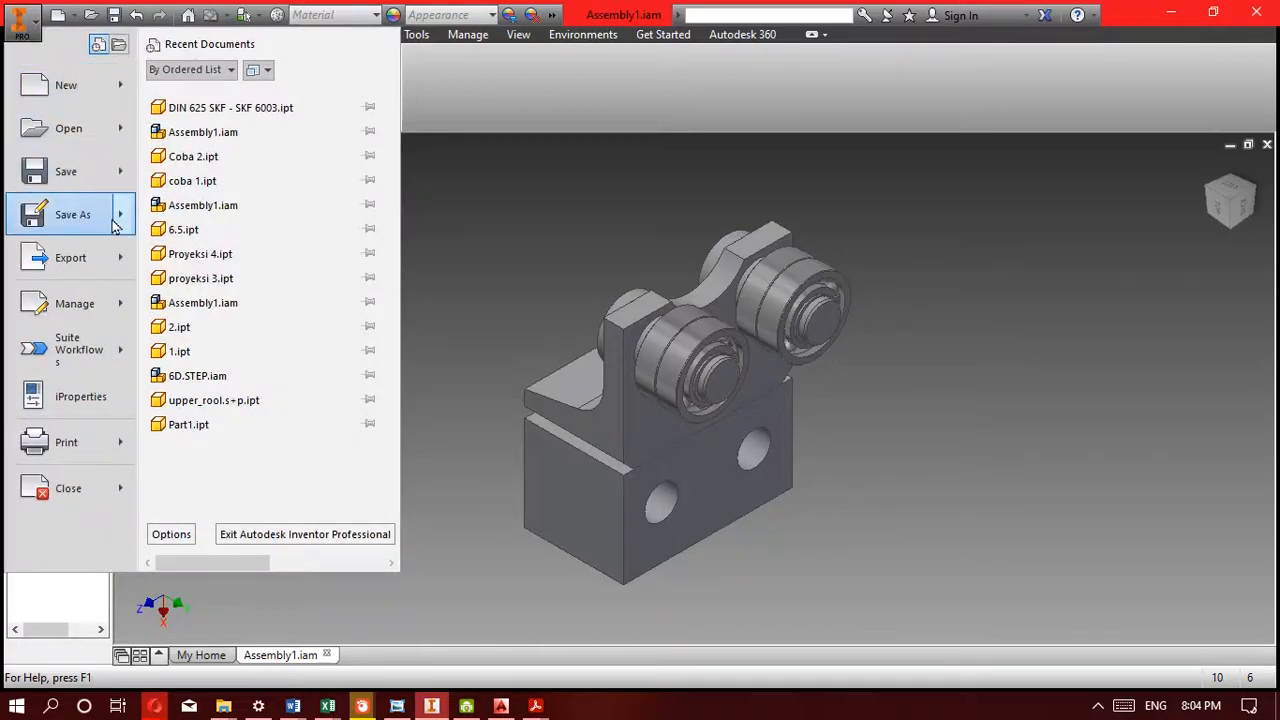
pyautogui.moveTo(126, 226)
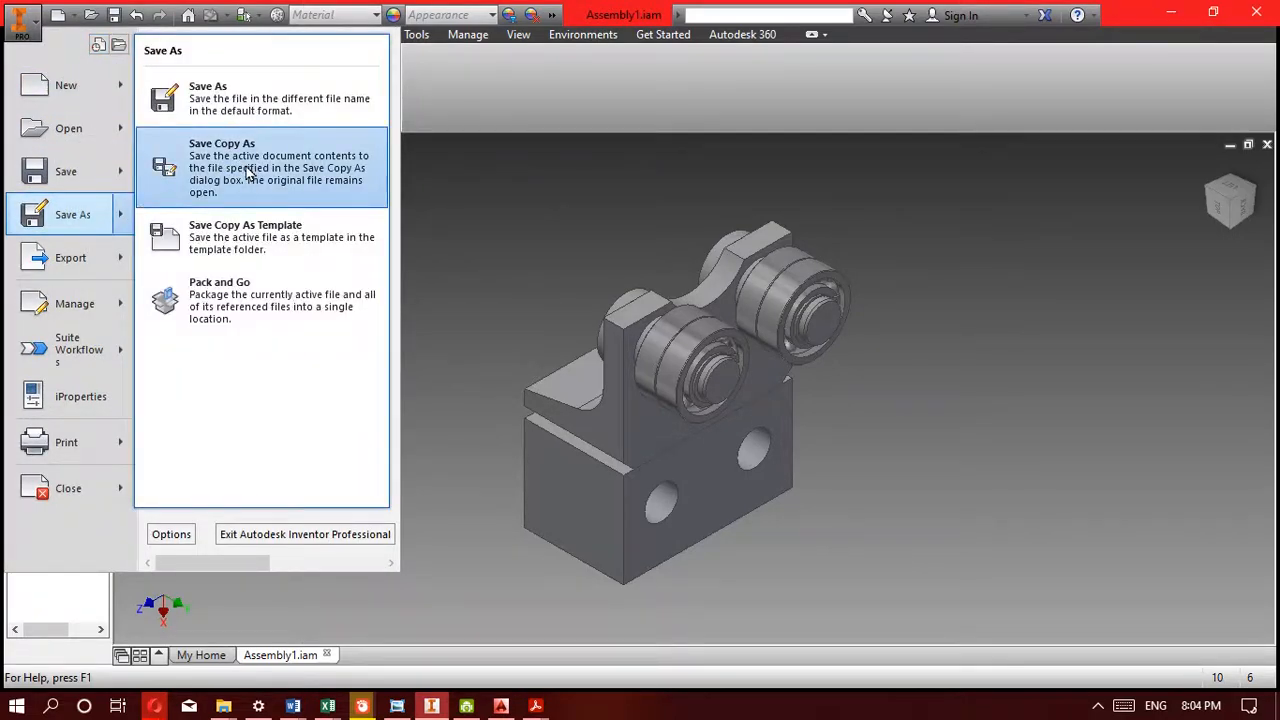
pyautogui.click(69, 132)
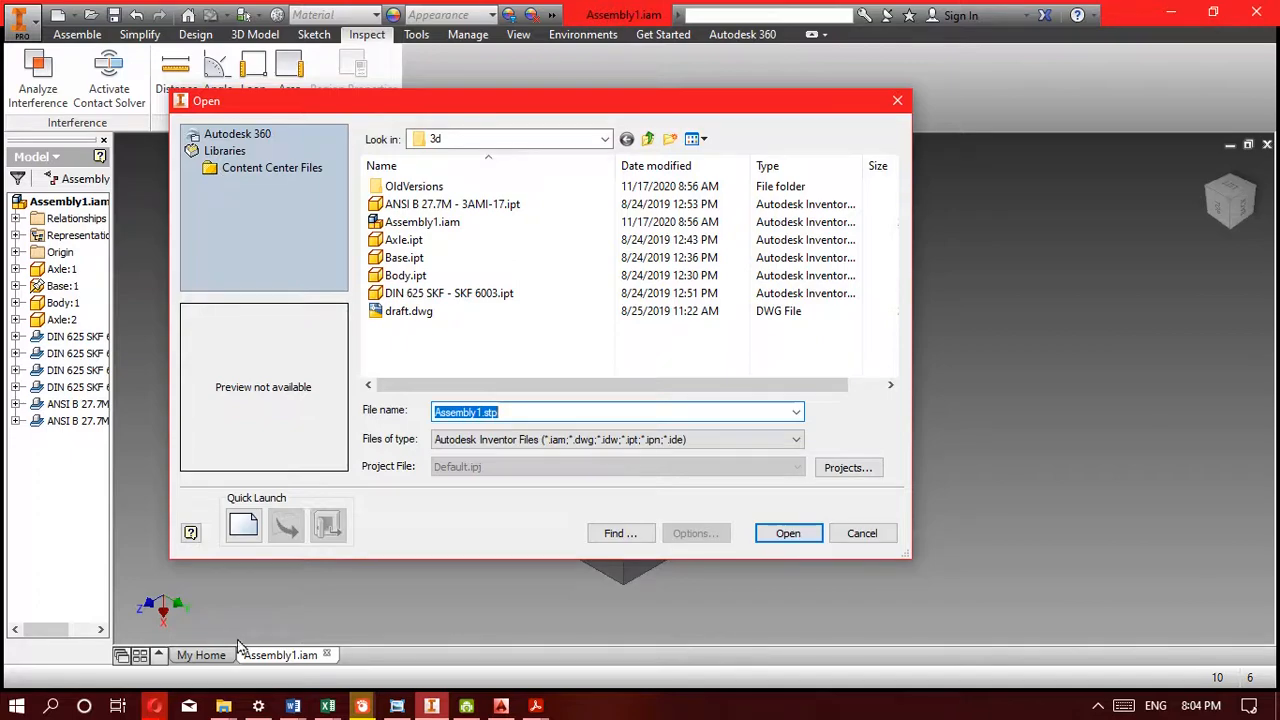
pyautogui.click(582, 147)
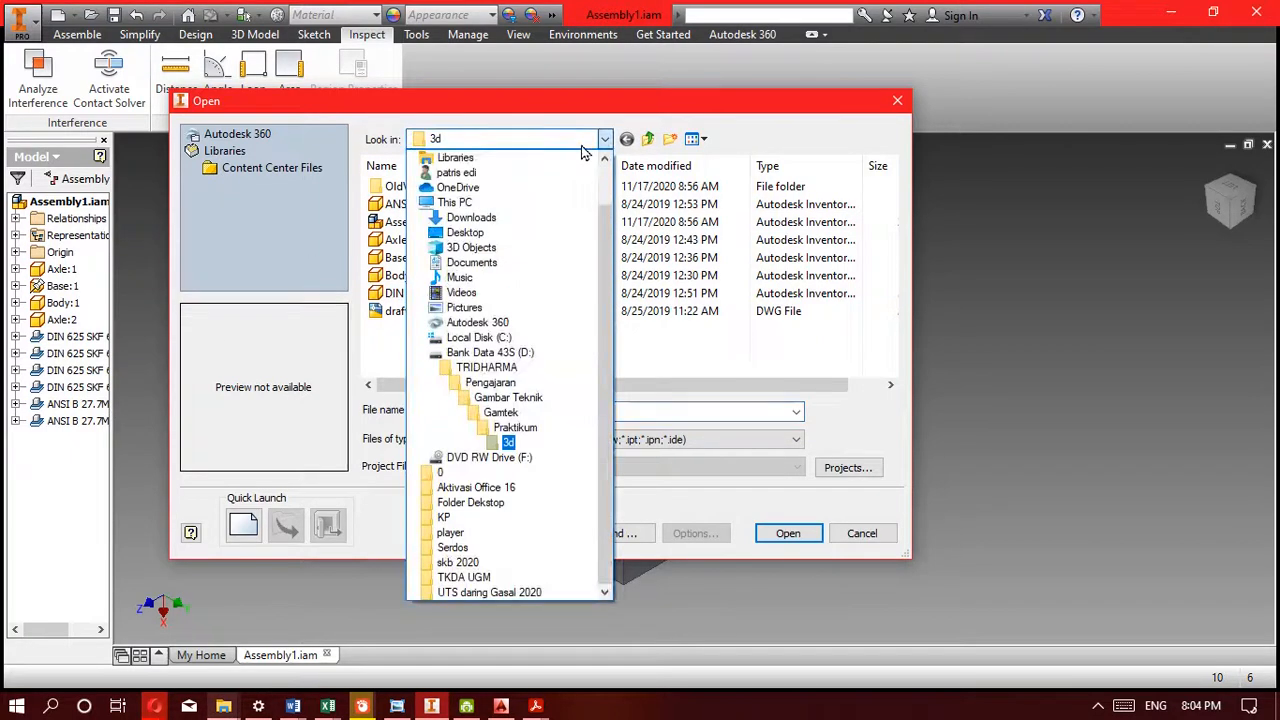
pyautogui.click(563, 233)
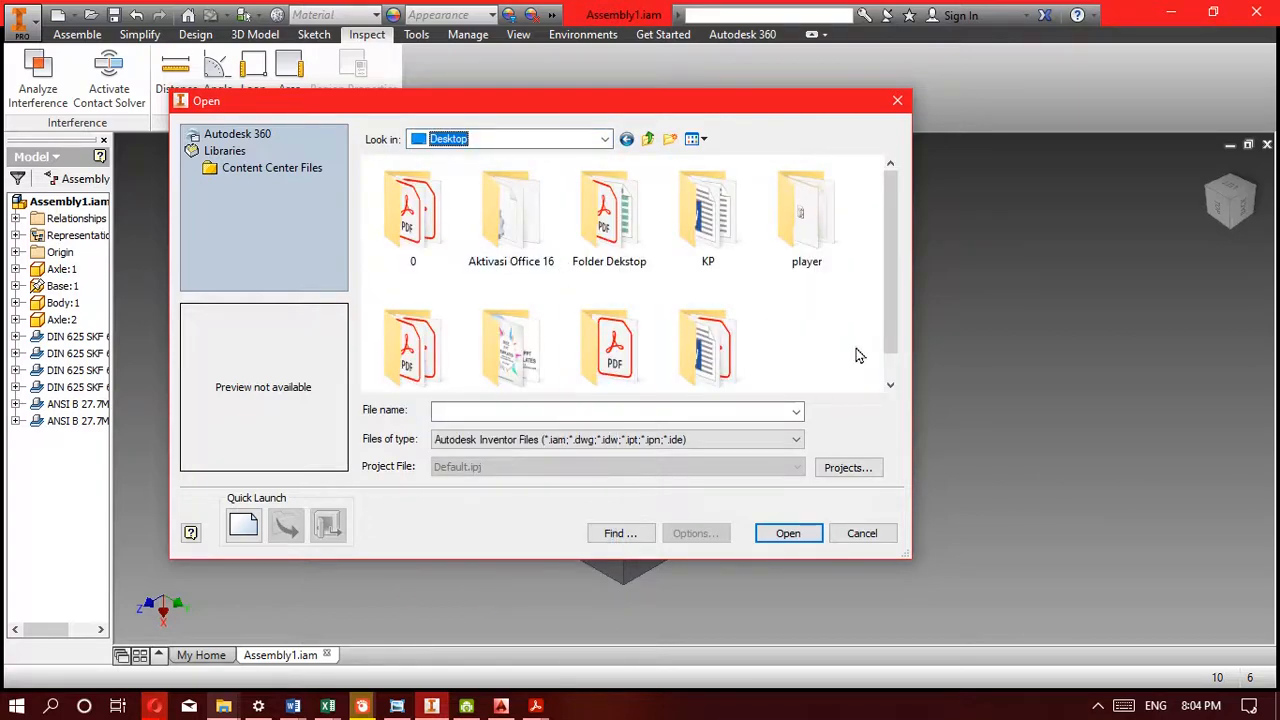
pyautogui.scroll(-1, 852, 356)
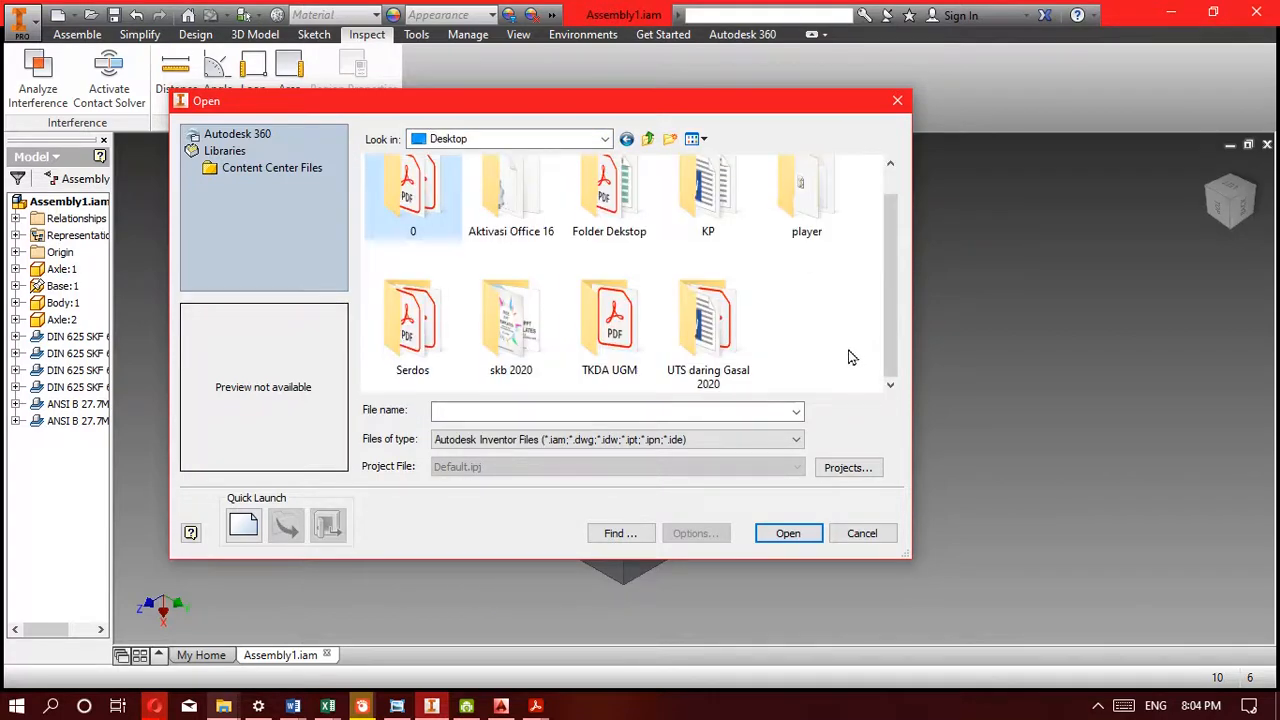
pyautogui.click(751, 440)
pyautogui.click(745, 423)
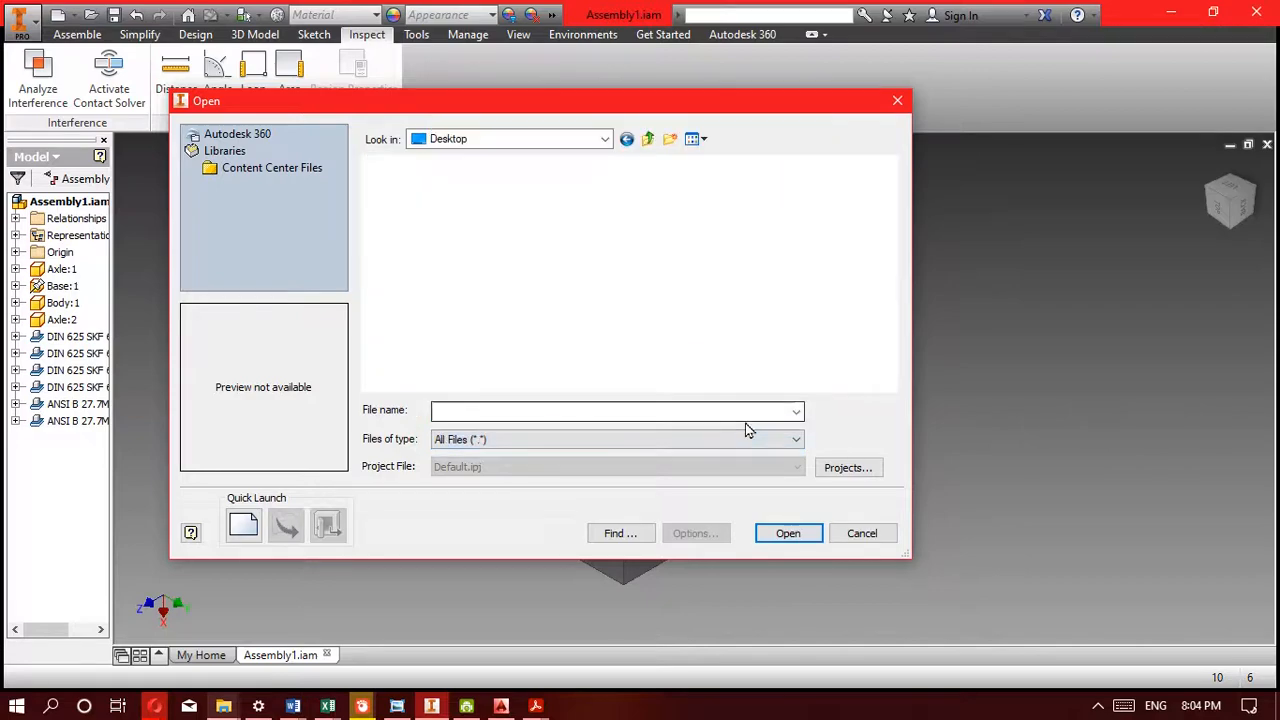
# Find the exported Assembly1.stp on the Desktop and open it
pyautogui.scroll(-10, 820, 358)
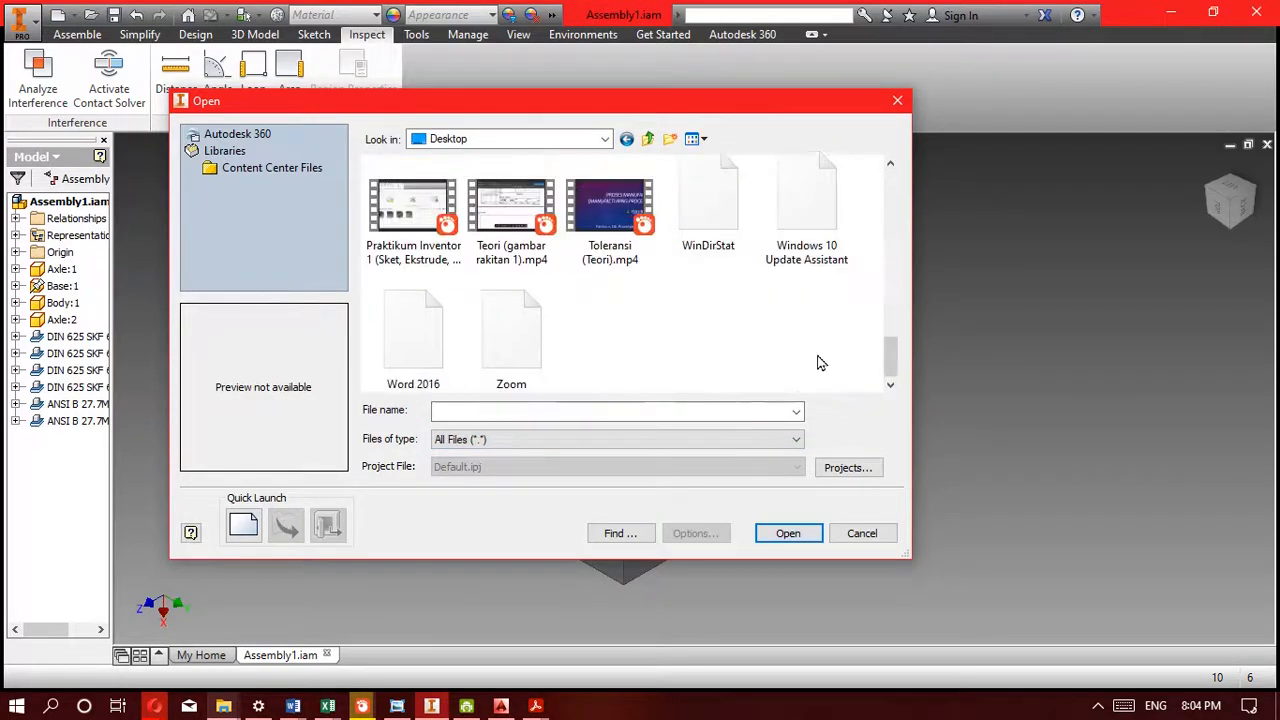
pyautogui.scroll(2, 680, 350)
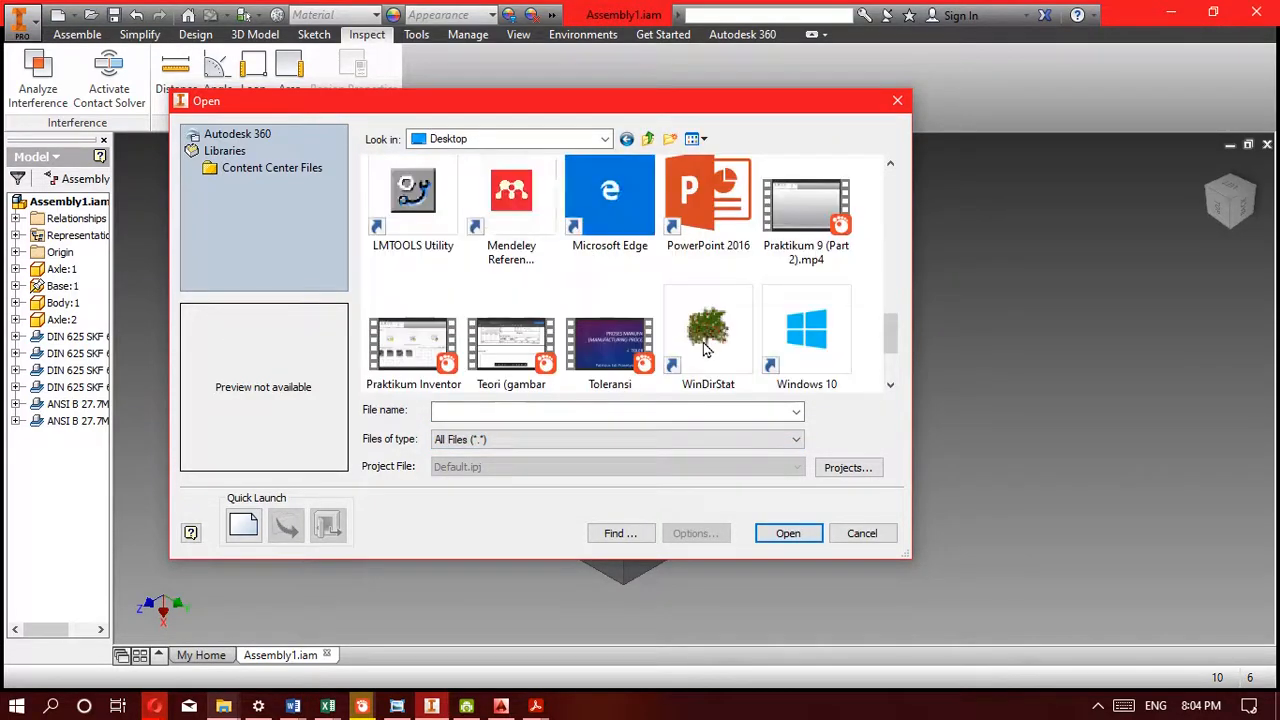
pyautogui.scroll(1, 705, 348)
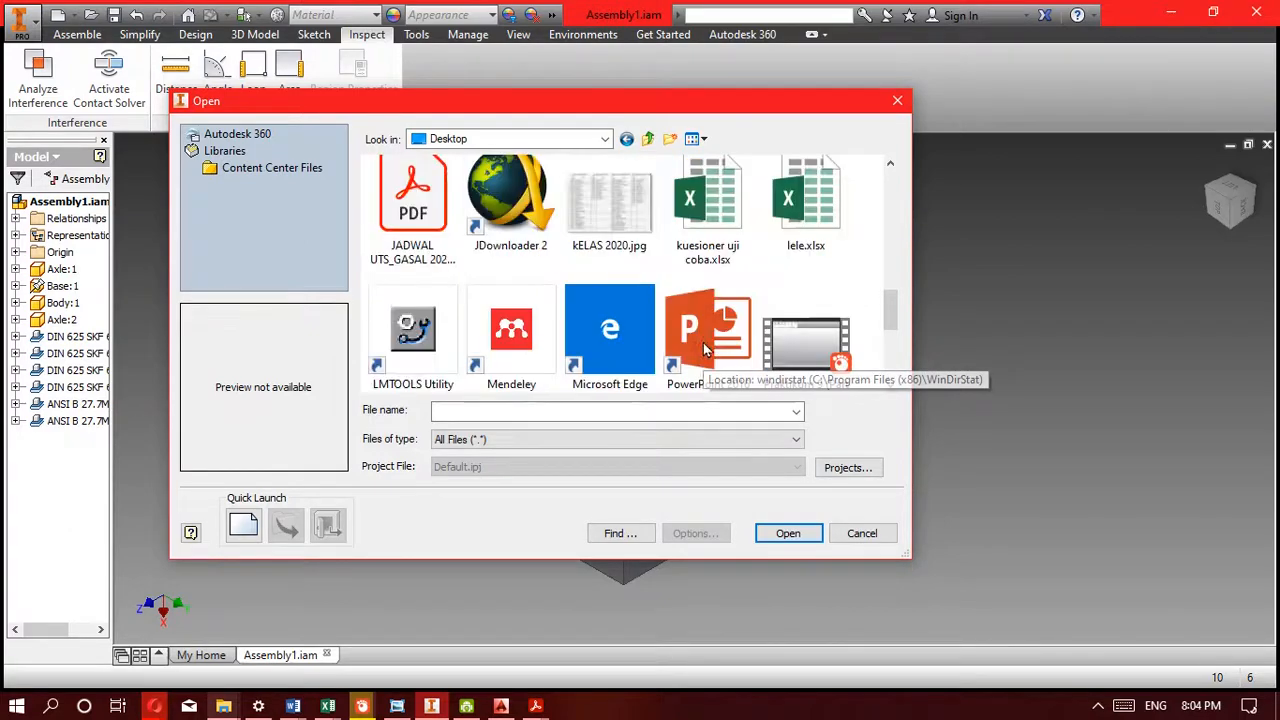
pyautogui.scroll(3, 705, 348)
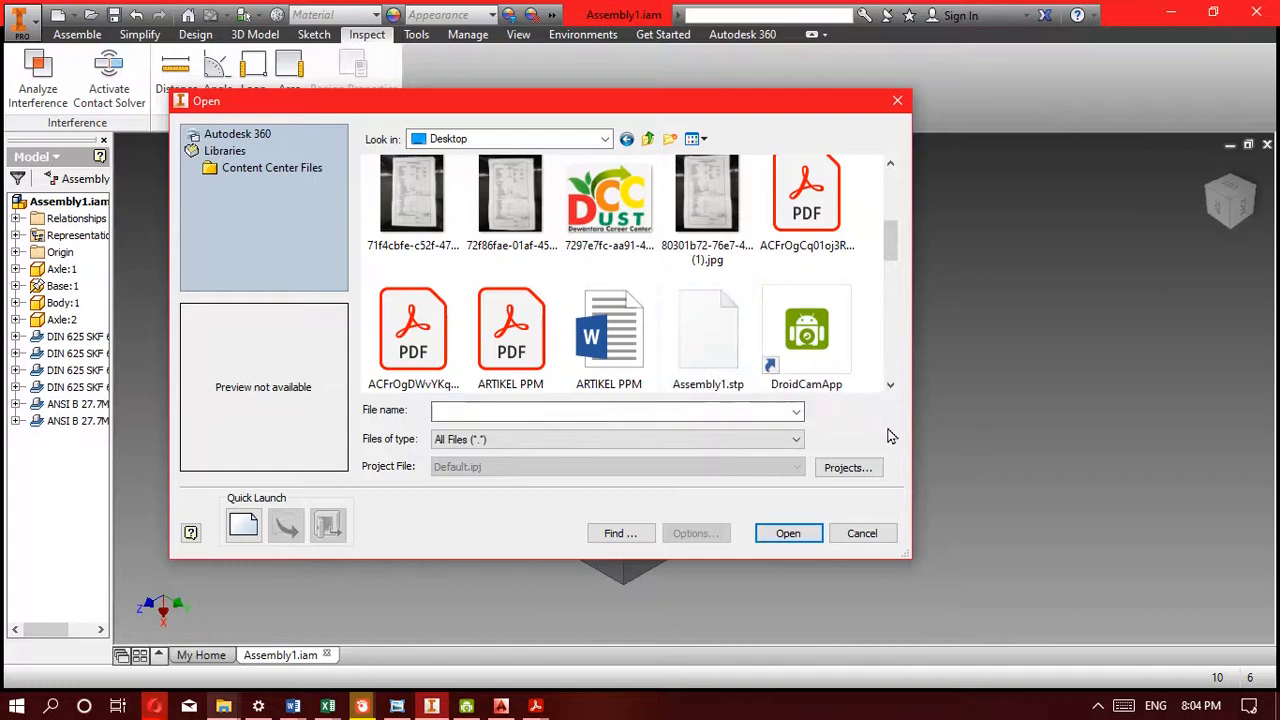
pyautogui.scroll(1, 862, 370)
pyautogui.scroll(-1, 857, 357)
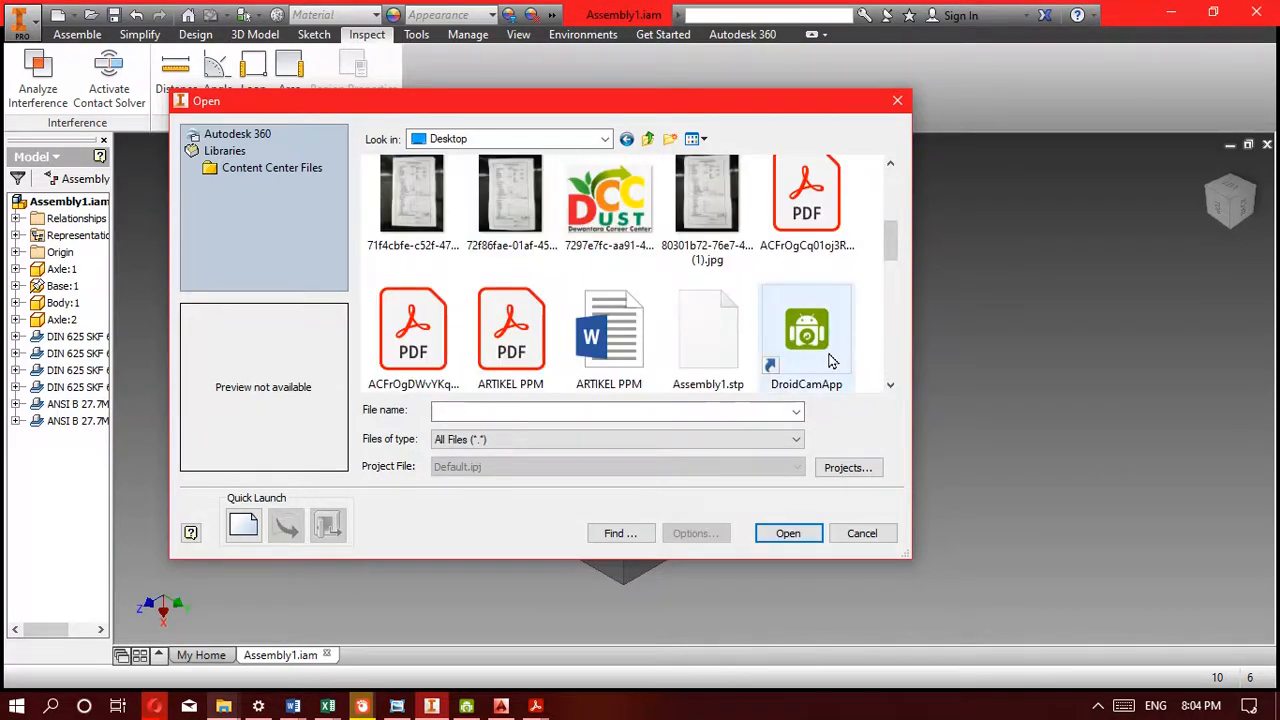
pyautogui.click(712, 344)
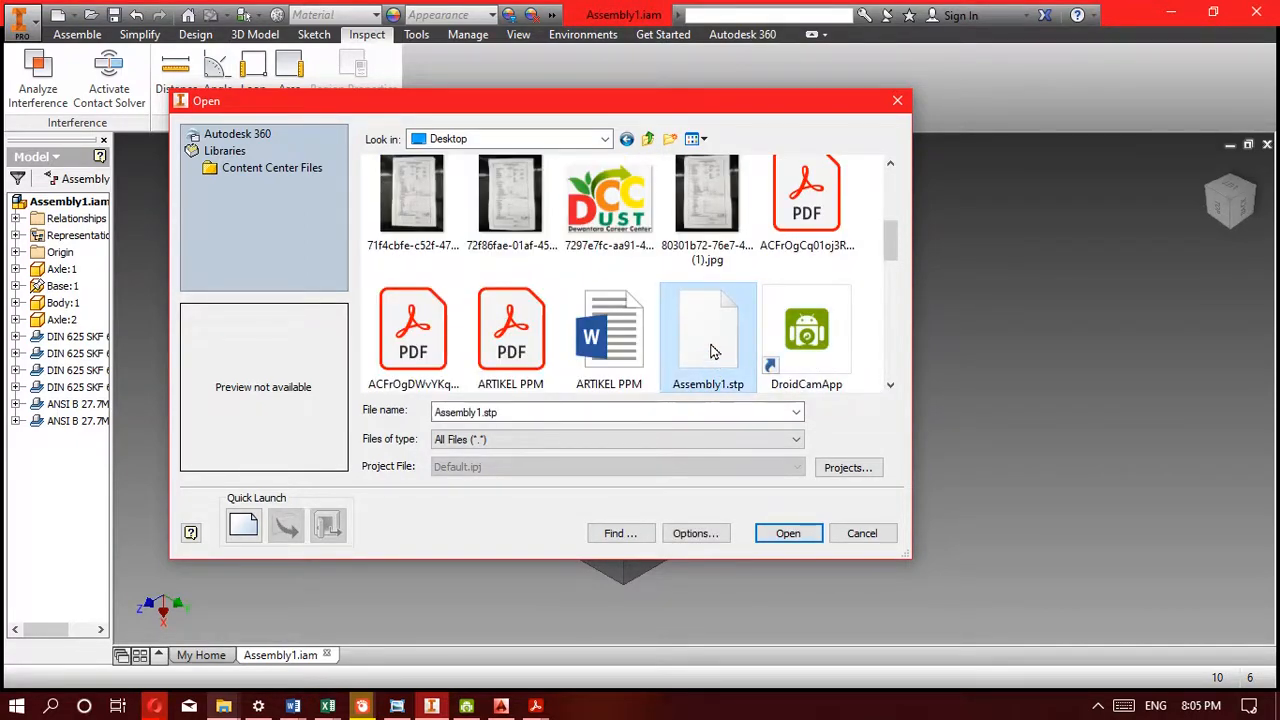
pyautogui.doubleClick(712, 351)
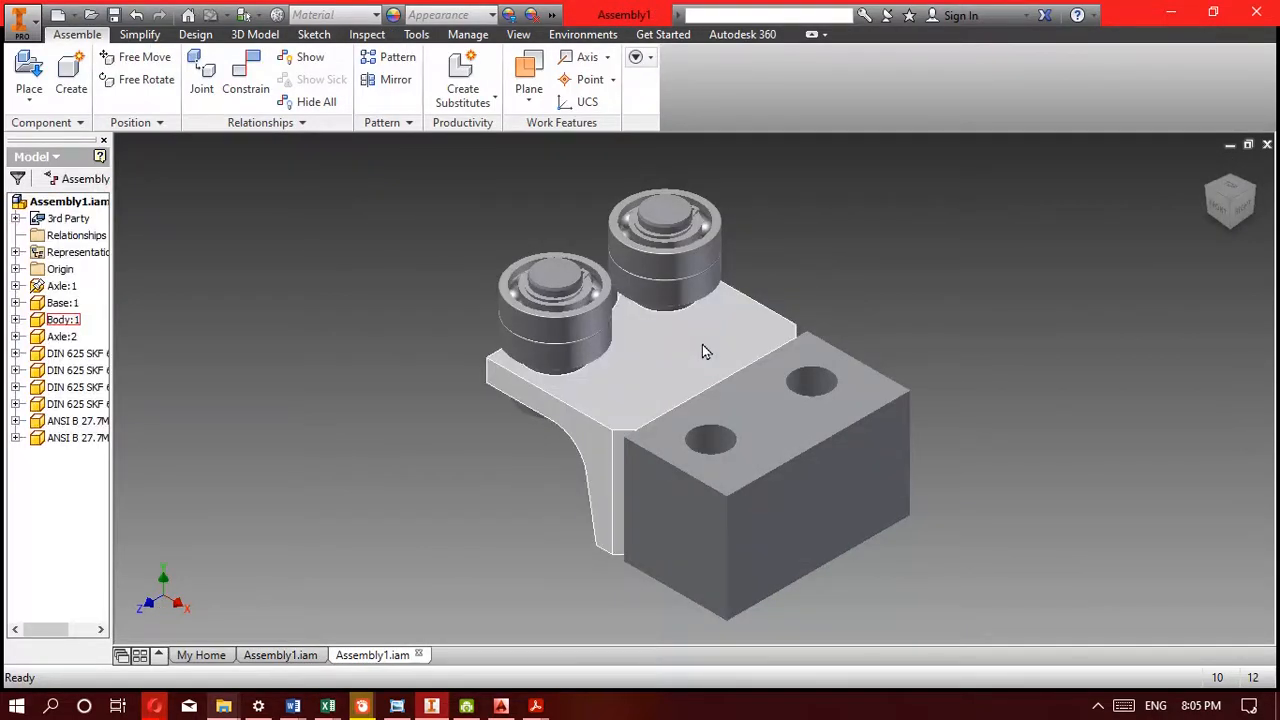
# Move the base block, the body and three of the bearings apart from the rest of the imported assembly
pyautogui.moveTo(704, 349)
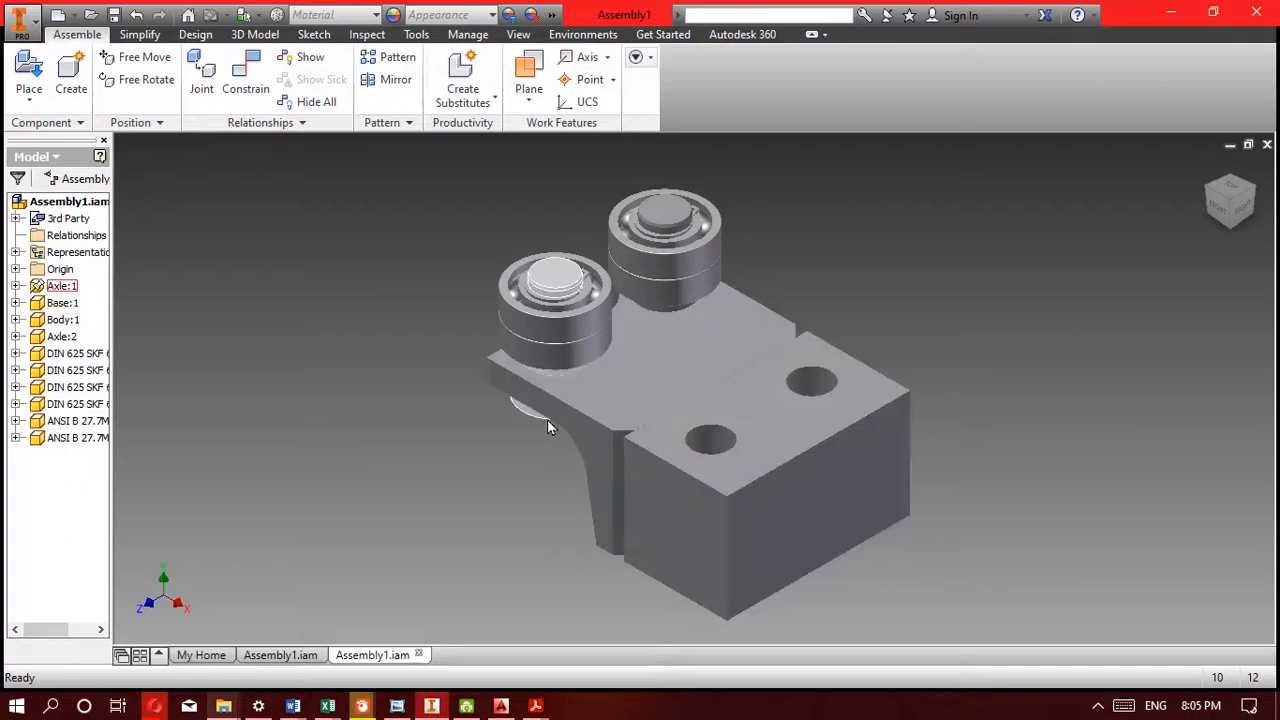
pyautogui.moveTo(754, 503); pyautogui.dragTo(966, 383)
pyautogui.moveTo(618, 435); pyautogui.dragTo(561, 449)
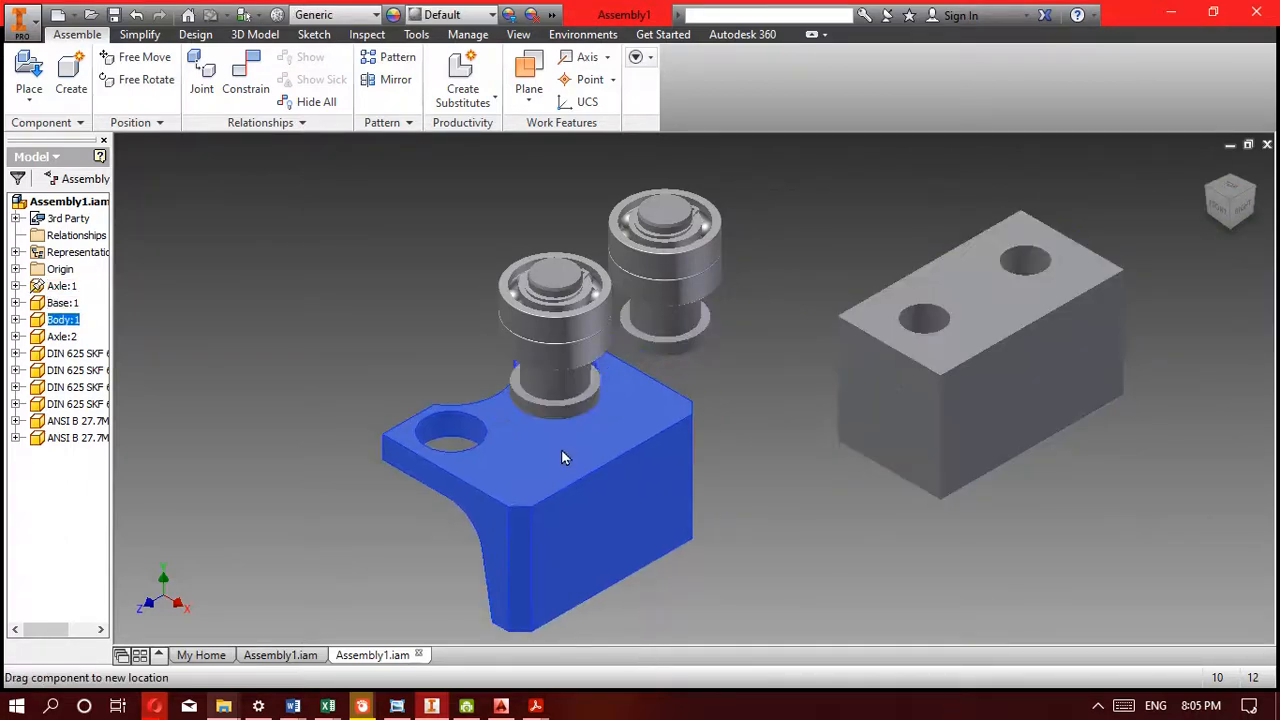
pyautogui.moveTo(553, 322); pyautogui.dragTo(428, 318)
pyautogui.click(546, 365)
pyautogui.moveTo(546, 365); pyautogui.dragTo(382, 387)
pyautogui.click(556, 350)
pyautogui.moveTo(647, 272); pyautogui.dragTo(542, 235)
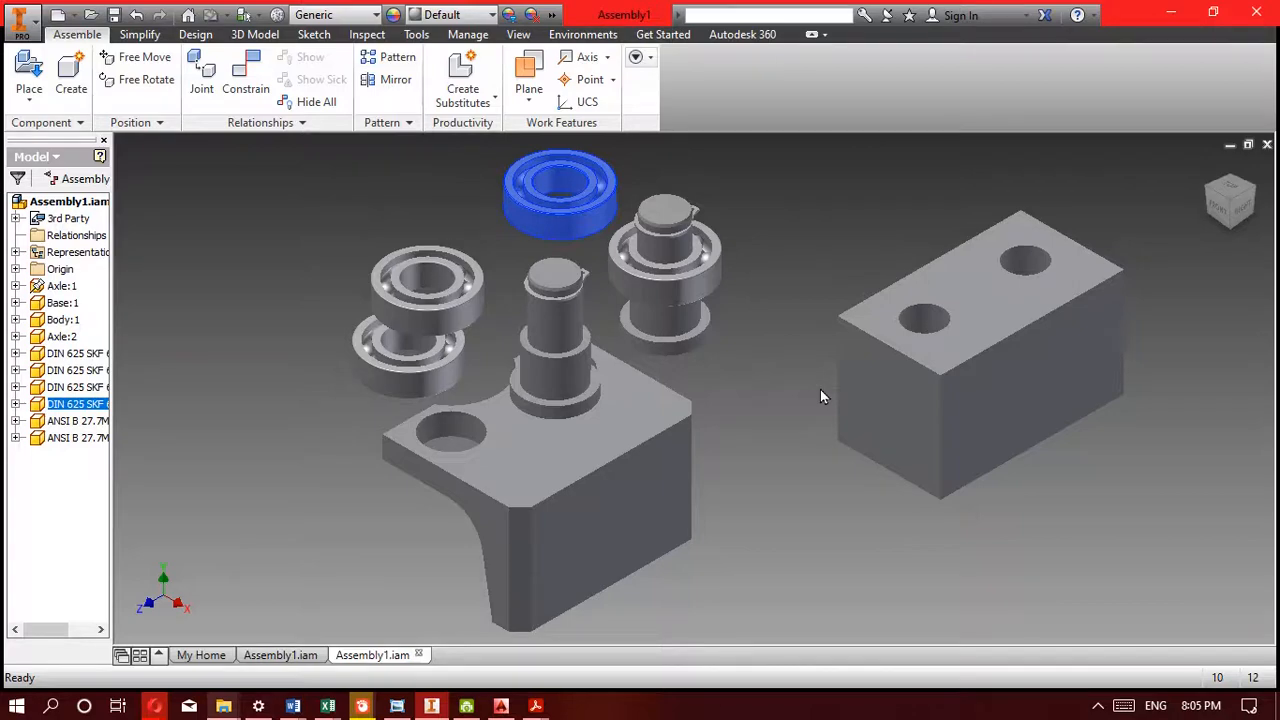
# Undo all the component moves in the imported assembly
pyautogui.hotkey('ctrl', 'z')
pyautogui.hotkey('ctrl', 'z')
pyautogui.hotkey('ctrl', 'z')
pyautogui.hotkey('ctrl', 'z')
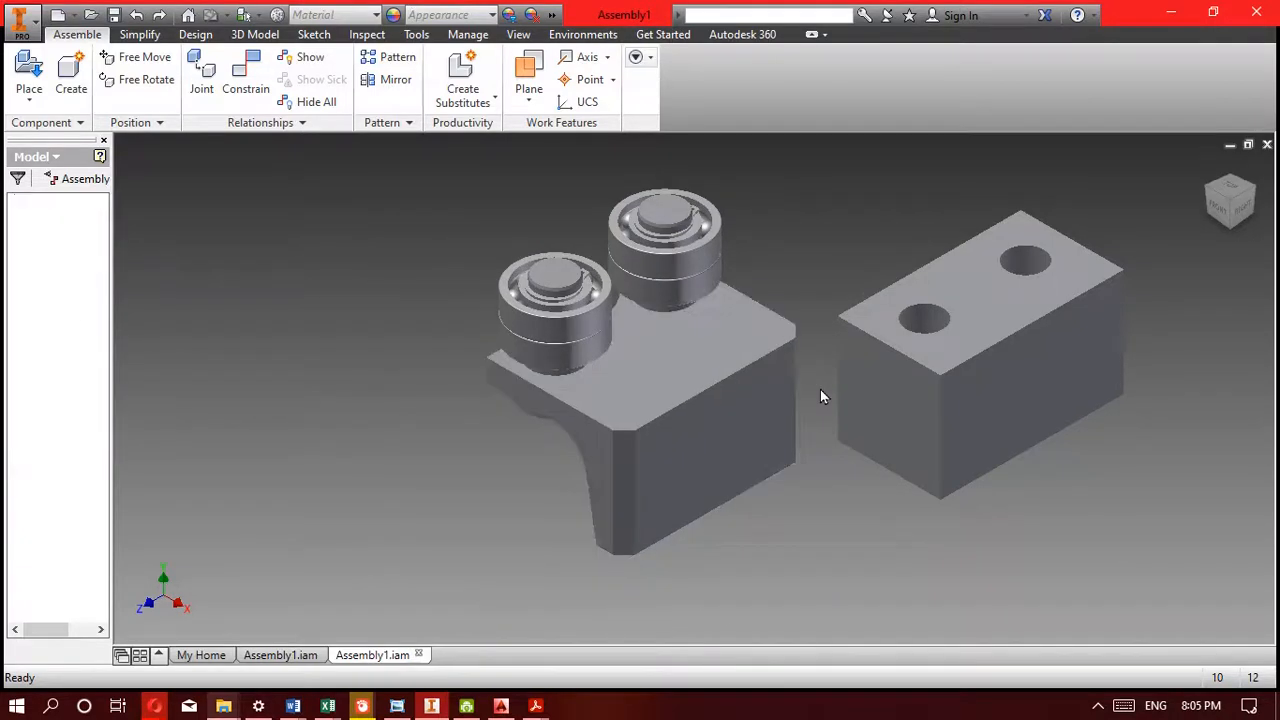
pyautogui.hotkey('ctrl', 'z')
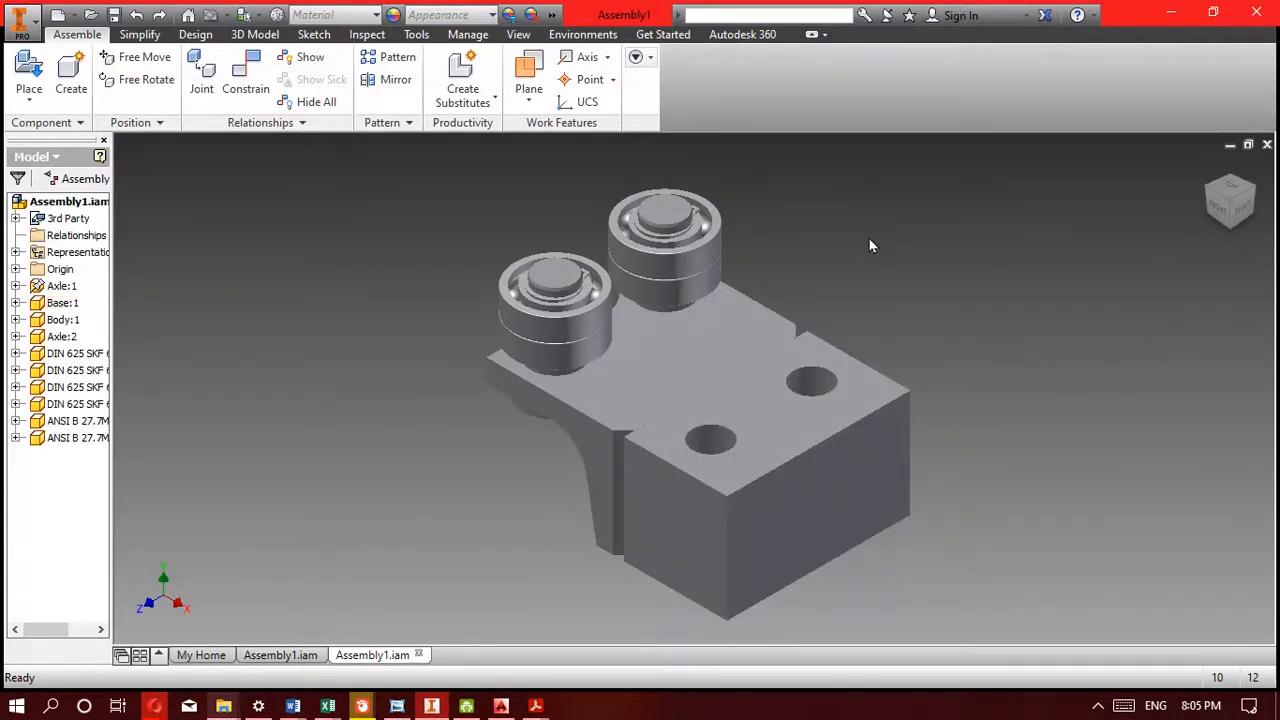
# Select every component of the imported assembly and make them all grounded, including Axle:1
pyautogui.scroll(-3, 946, 522)
pyautogui.scroll(5, 942, 516)
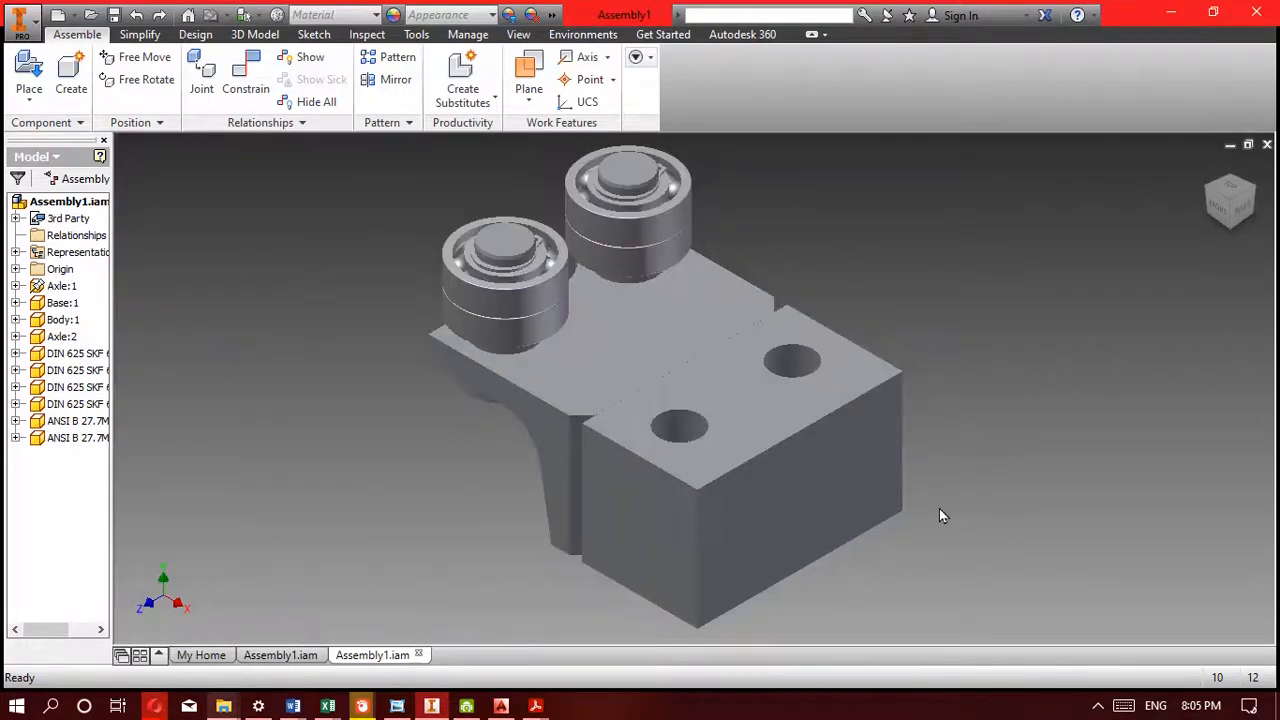
pyautogui.moveTo(994, 608); pyautogui.dragTo(555, 263)
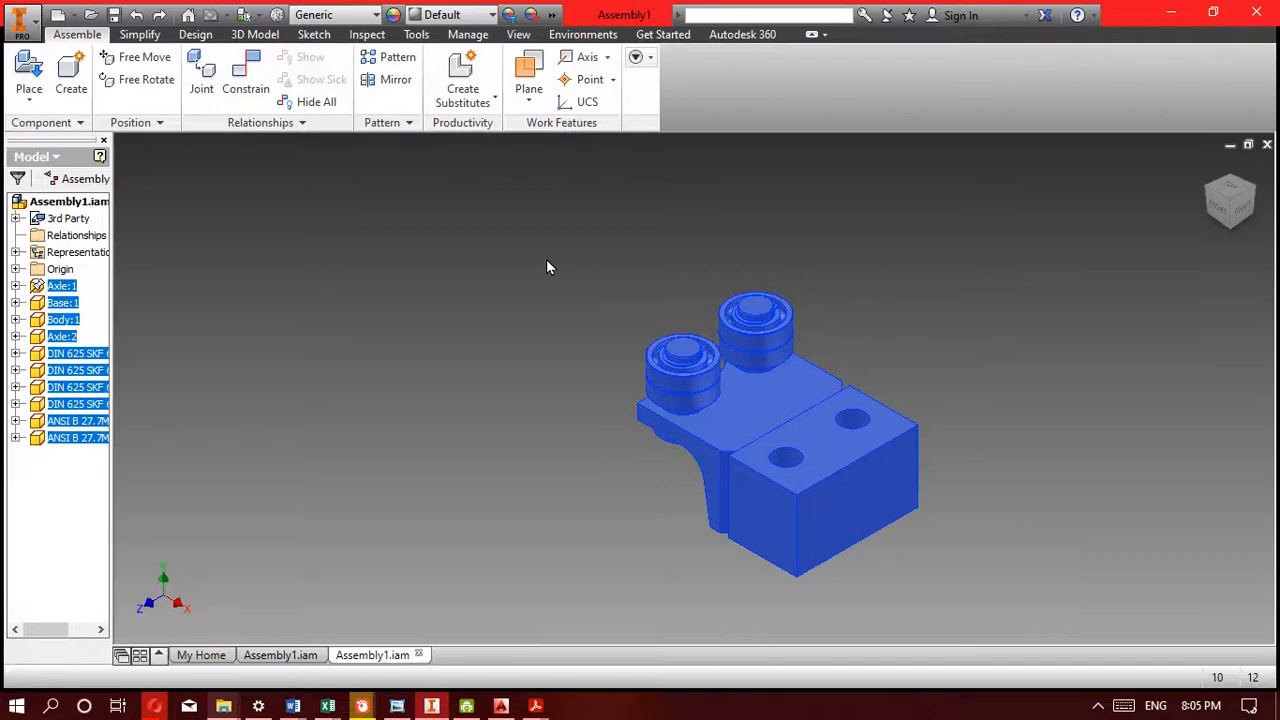
pyautogui.click(1040, 576)
pyautogui.moveTo(1021, 613); pyautogui.dragTo(357, 216)
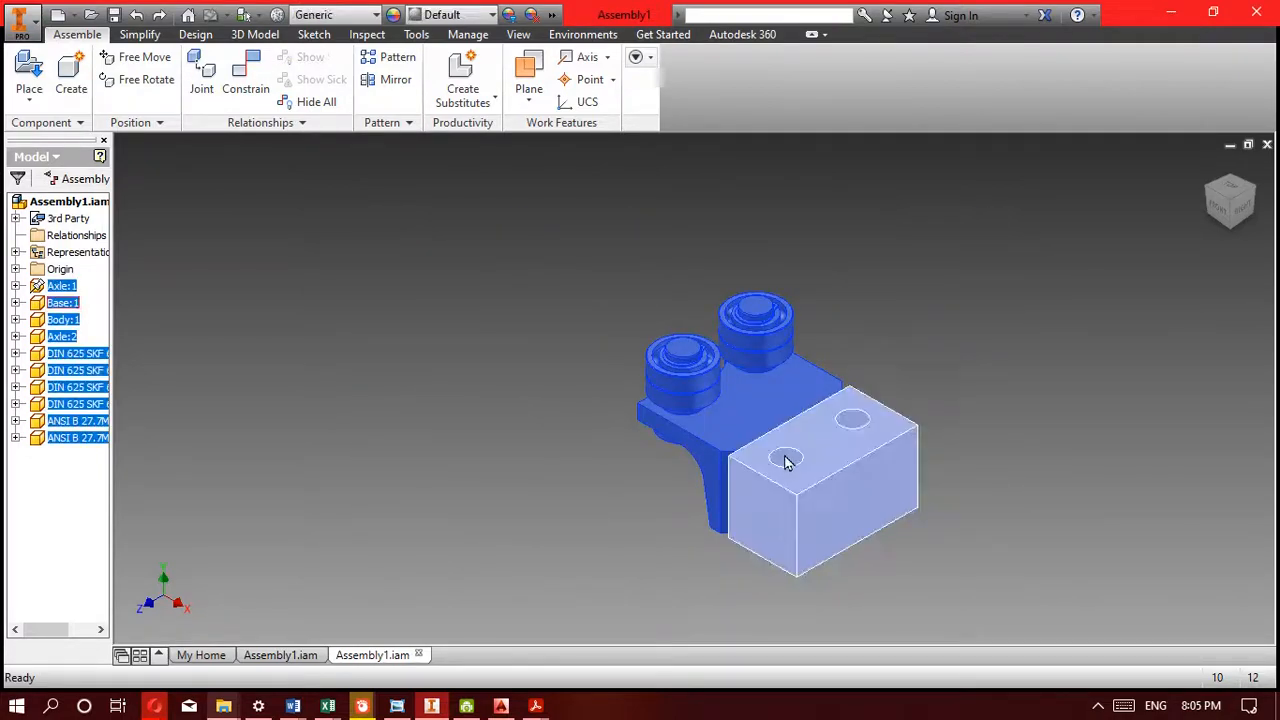
pyautogui.rightClick(772, 414)
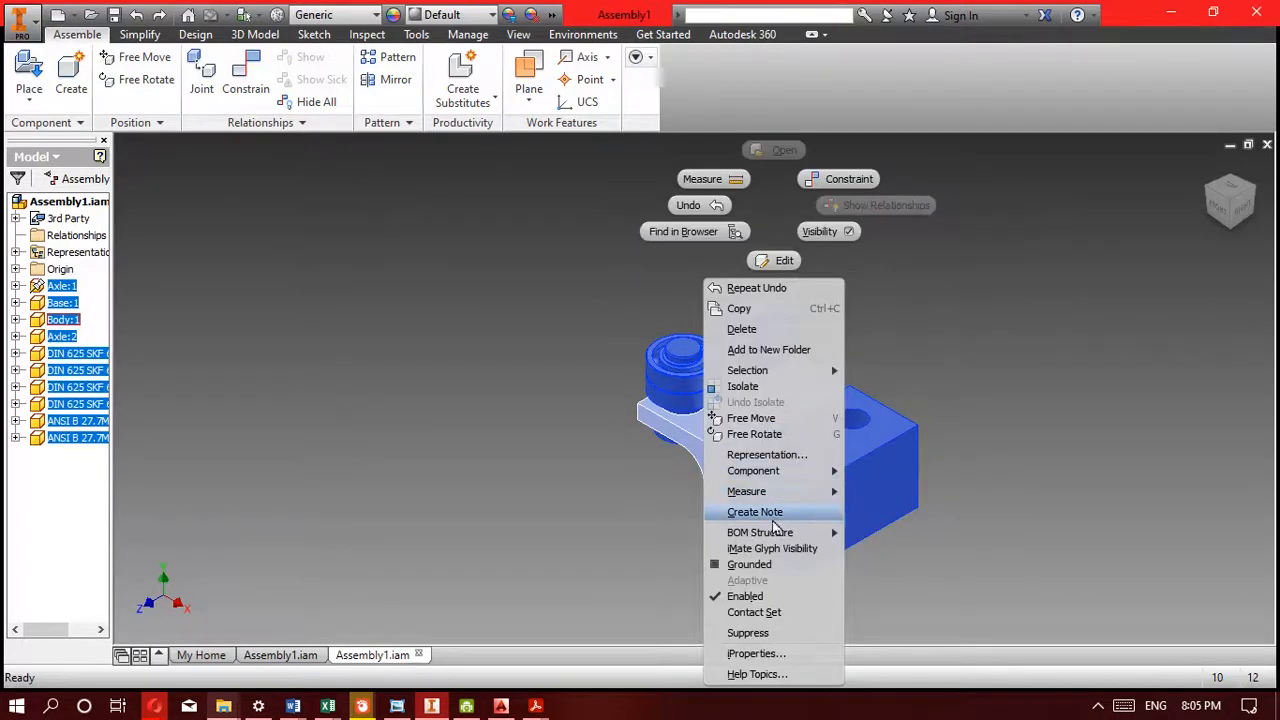
pyautogui.click(752, 564)
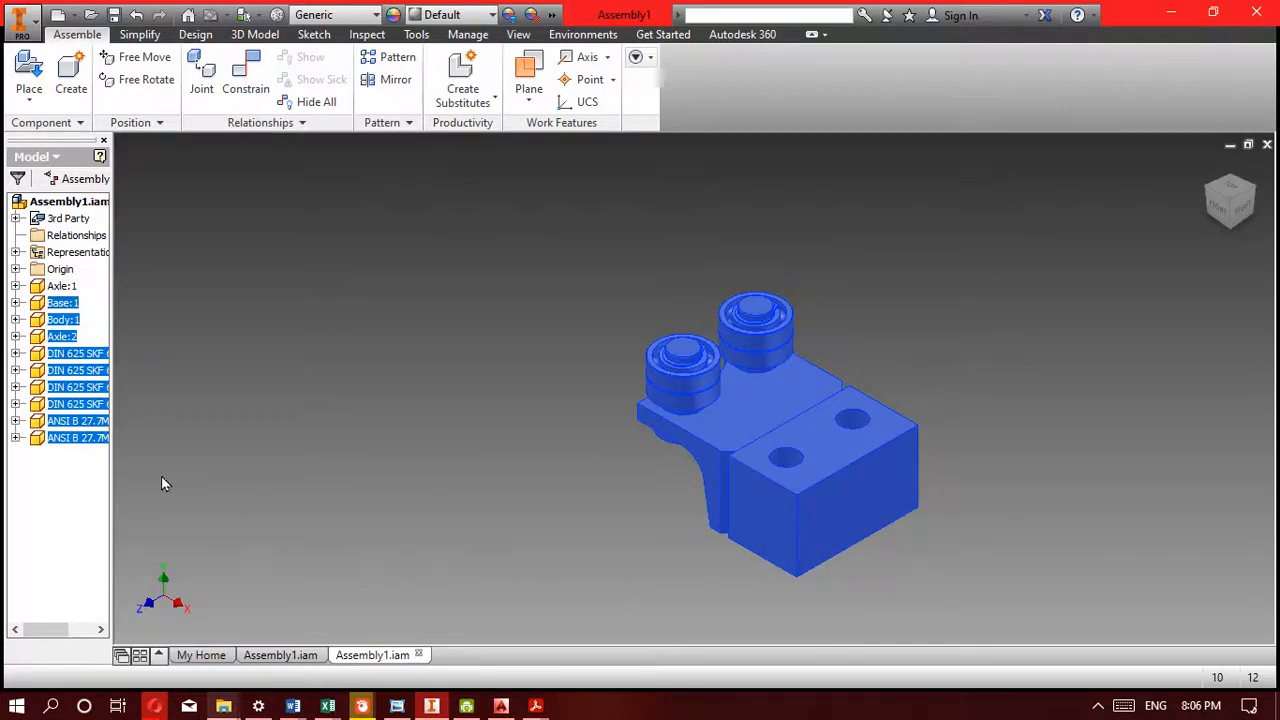
pyautogui.keyDown('ctrl'); pyautogui.click(62, 421); pyautogui.keyUp('ctrl')
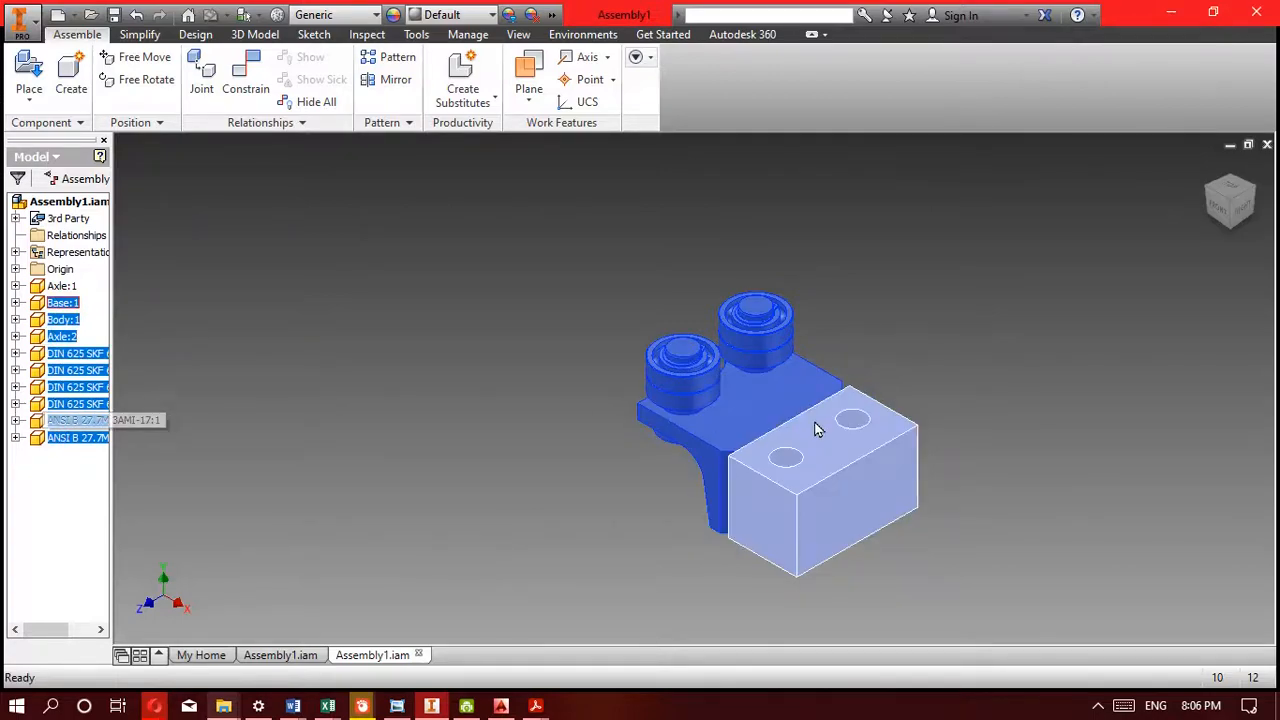
pyautogui.rightClick(766, 423)
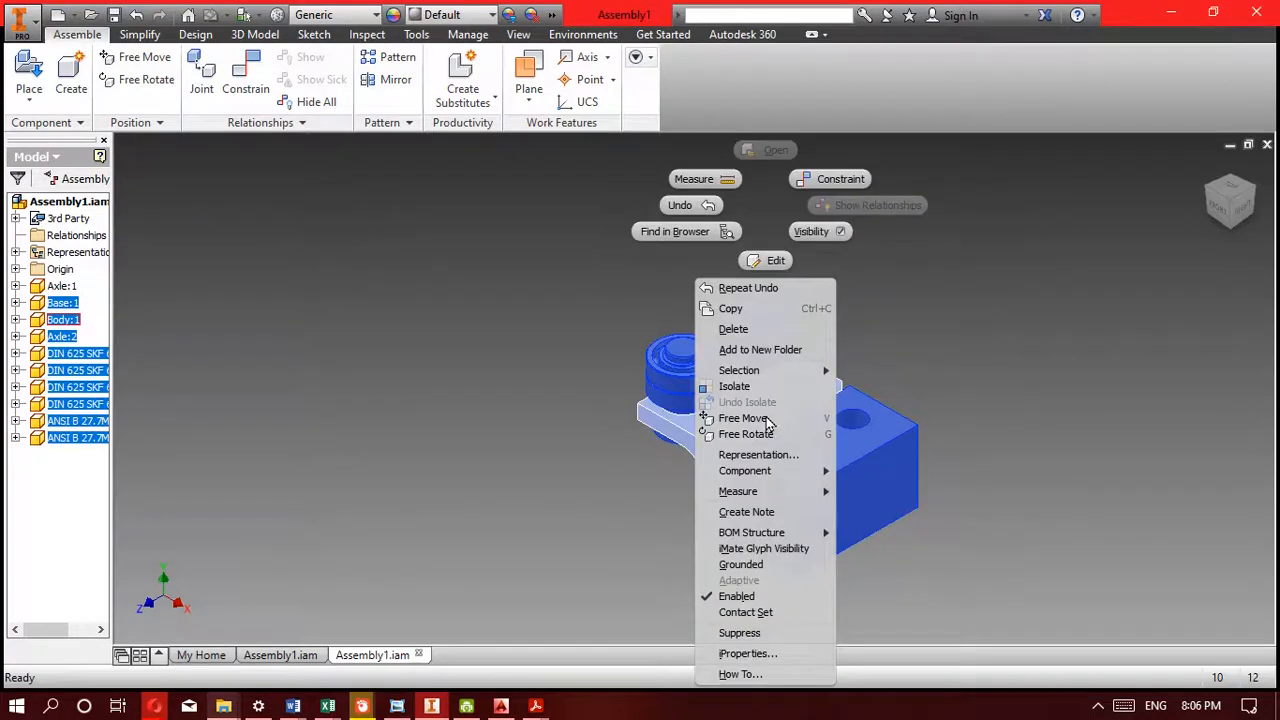
pyautogui.click(741, 564)
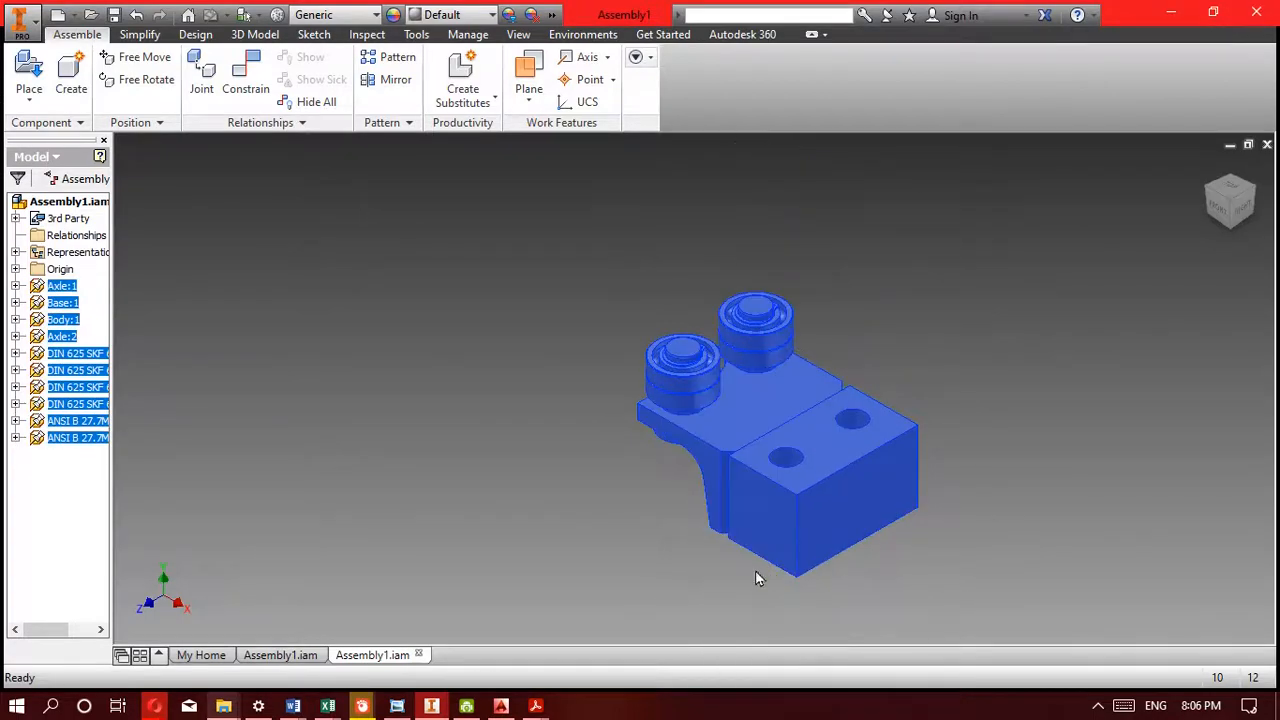
# Expand Axle:1 in the model tree and test the grounding by trying to move the base, body and bearings
pyautogui.click(15, 286)
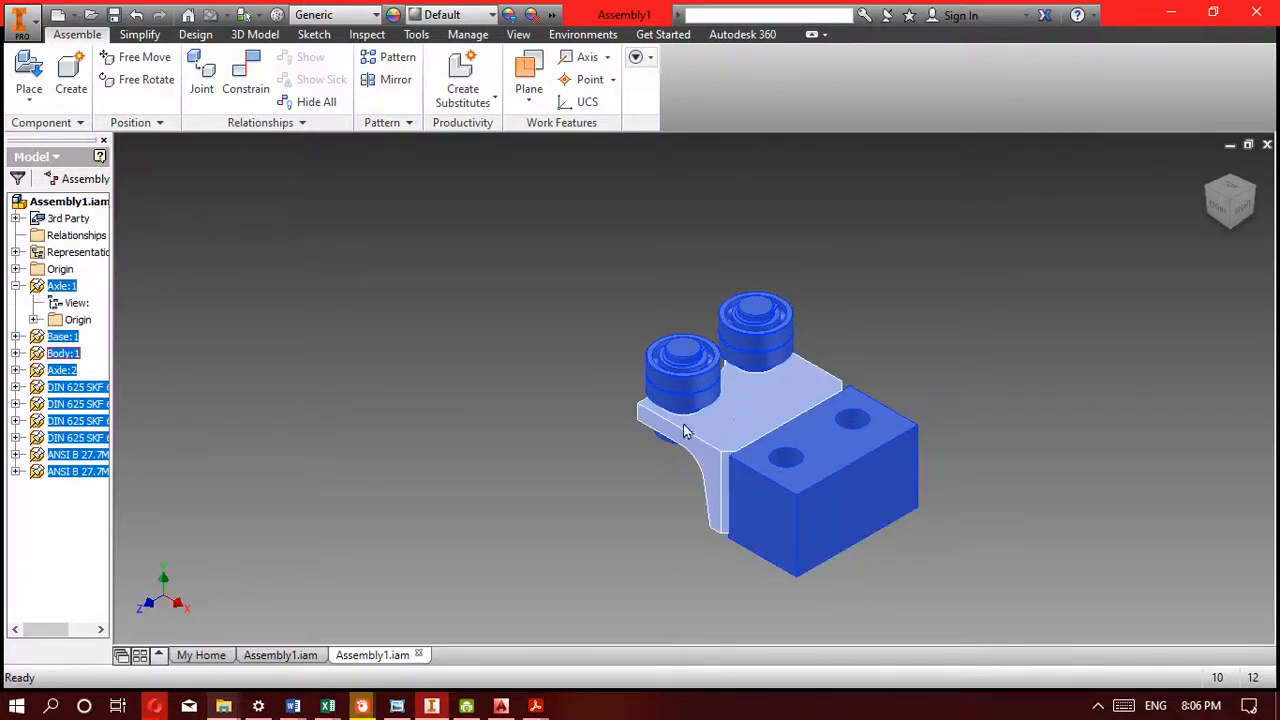
pyautogui.click(570, 443)
pyautogui.click(852, 500)
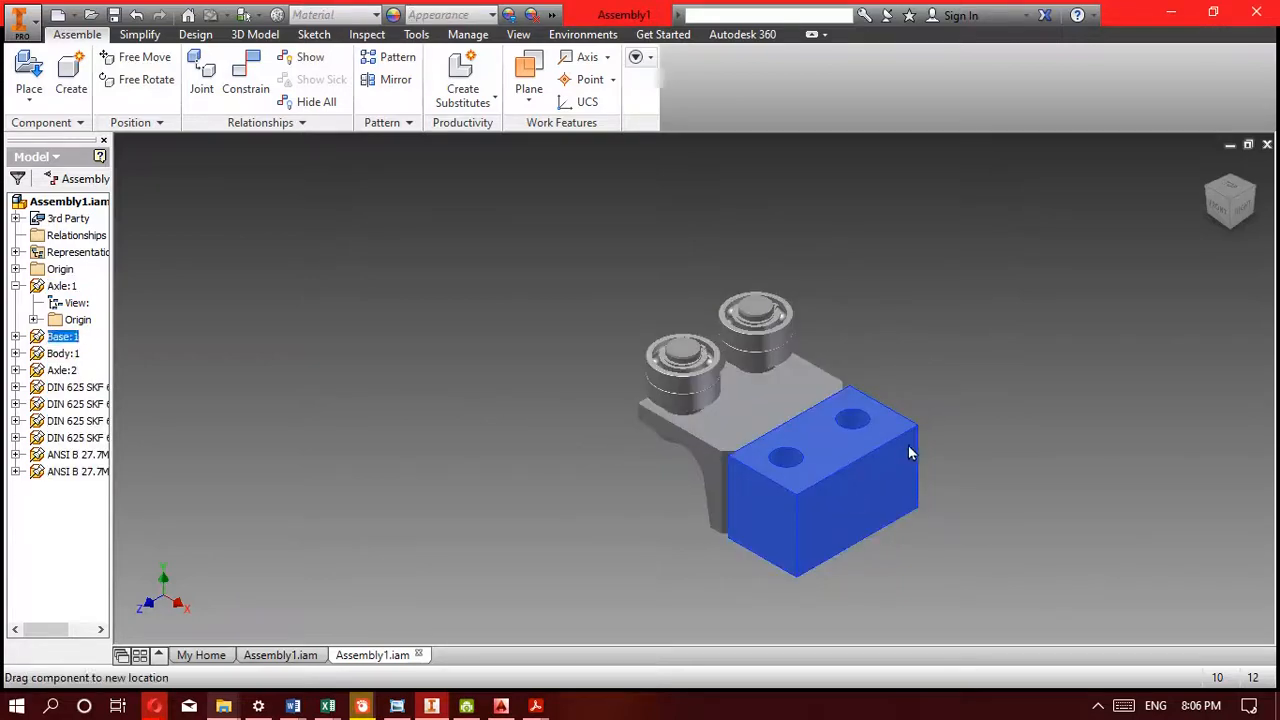
pyautogui.click(671, 465)
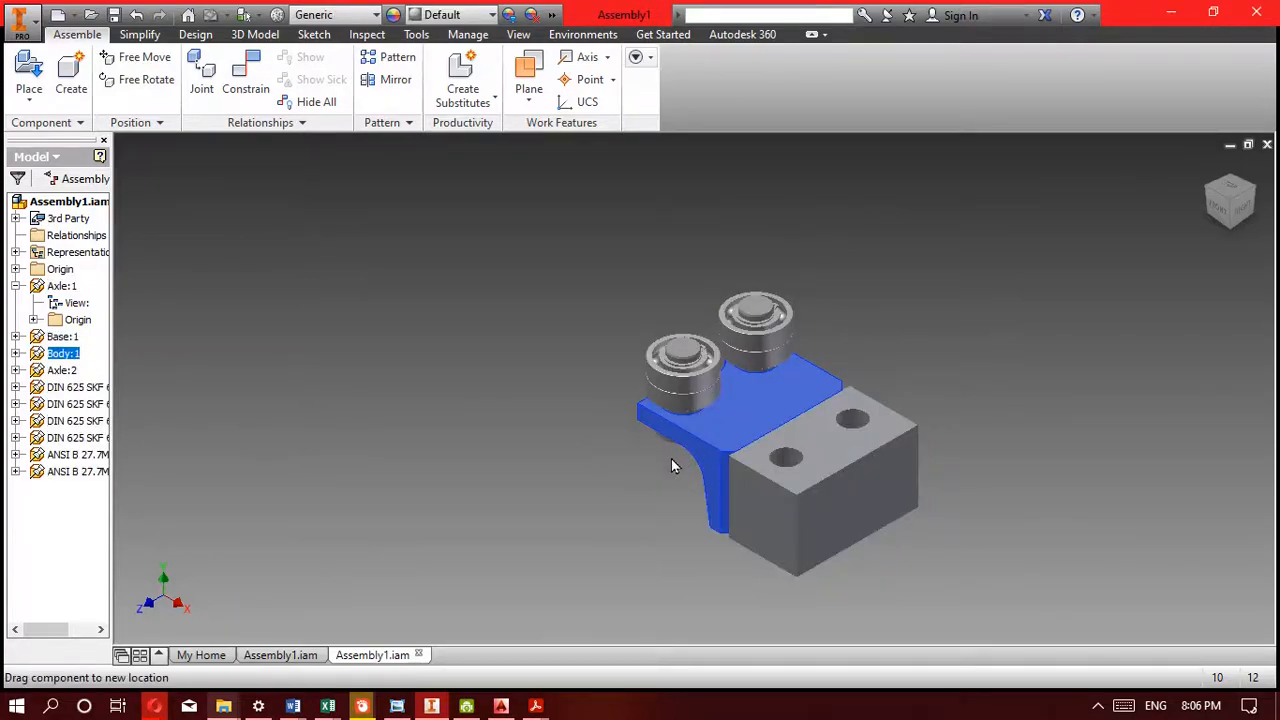
pyautogui.click(684, 352)
pyautogui.click(780, 335)
pyautogui.click(822, 354)
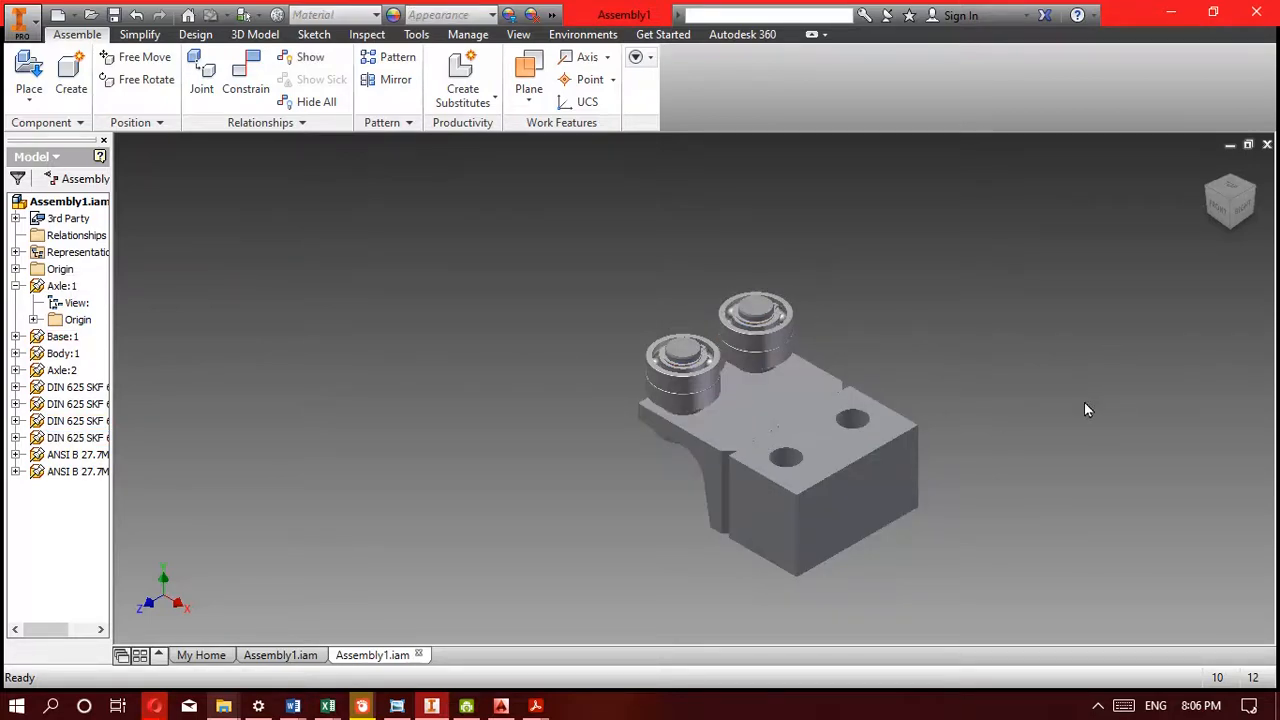
# Orient the assembly to an upright isometric view with the base block lowest, and set that view as Home with Fit to View
pyautogui.click(1219, 214)
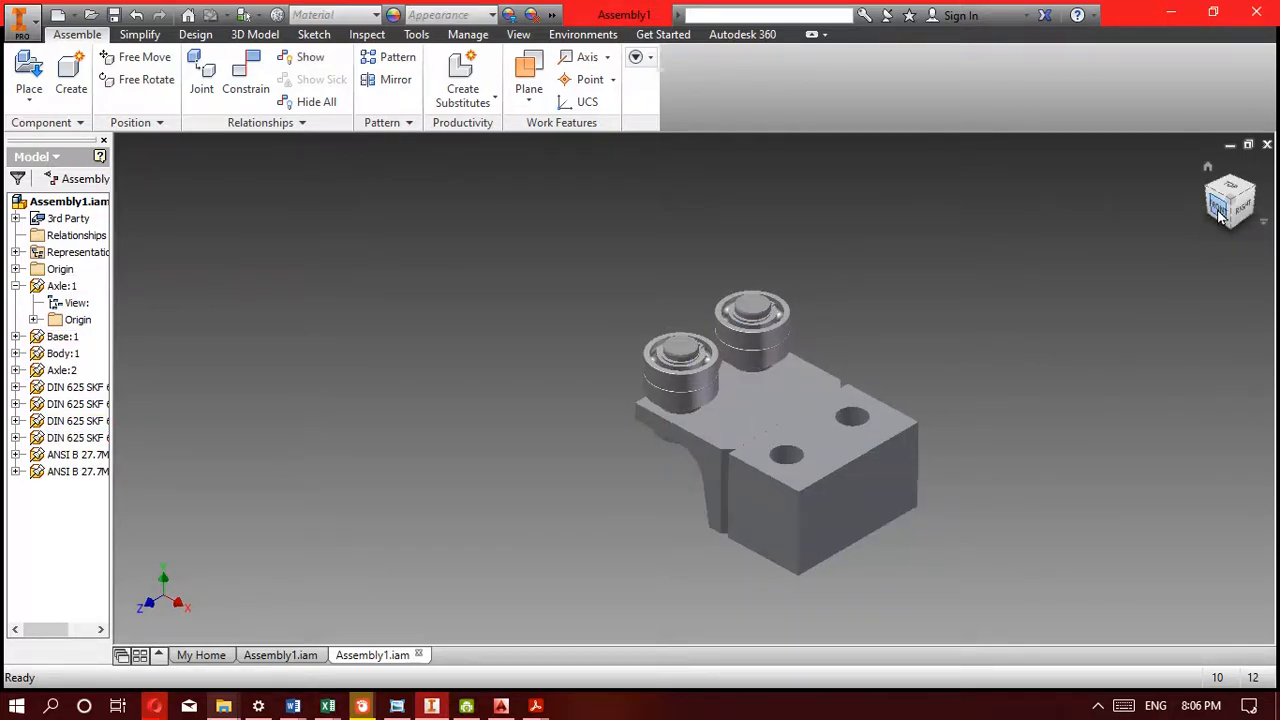
pyautogui.click(1262, 178)
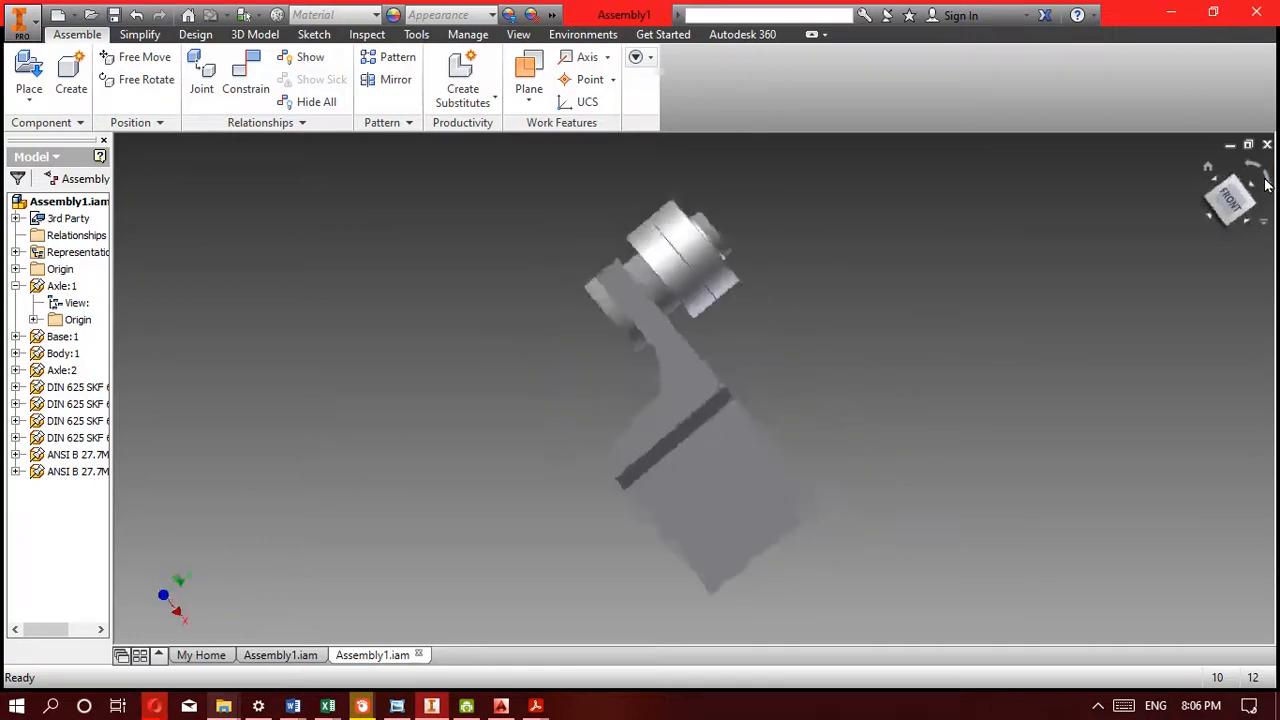
pyautogui.moveTo(1262, 180); pyautogui.dragTo(1245, 195)
pyautogui.click(1245, 195)
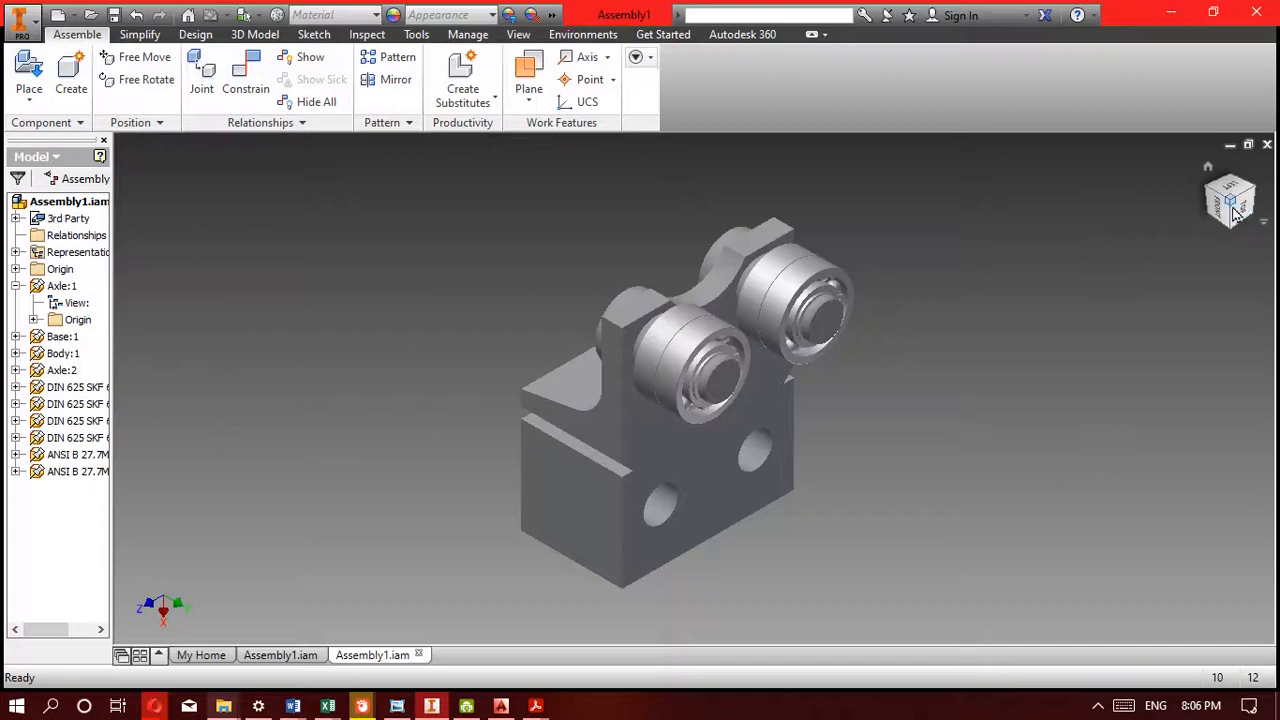
pyautogui.rightClick(1236, 212)
pyautogui.moveTo(1200, 344)
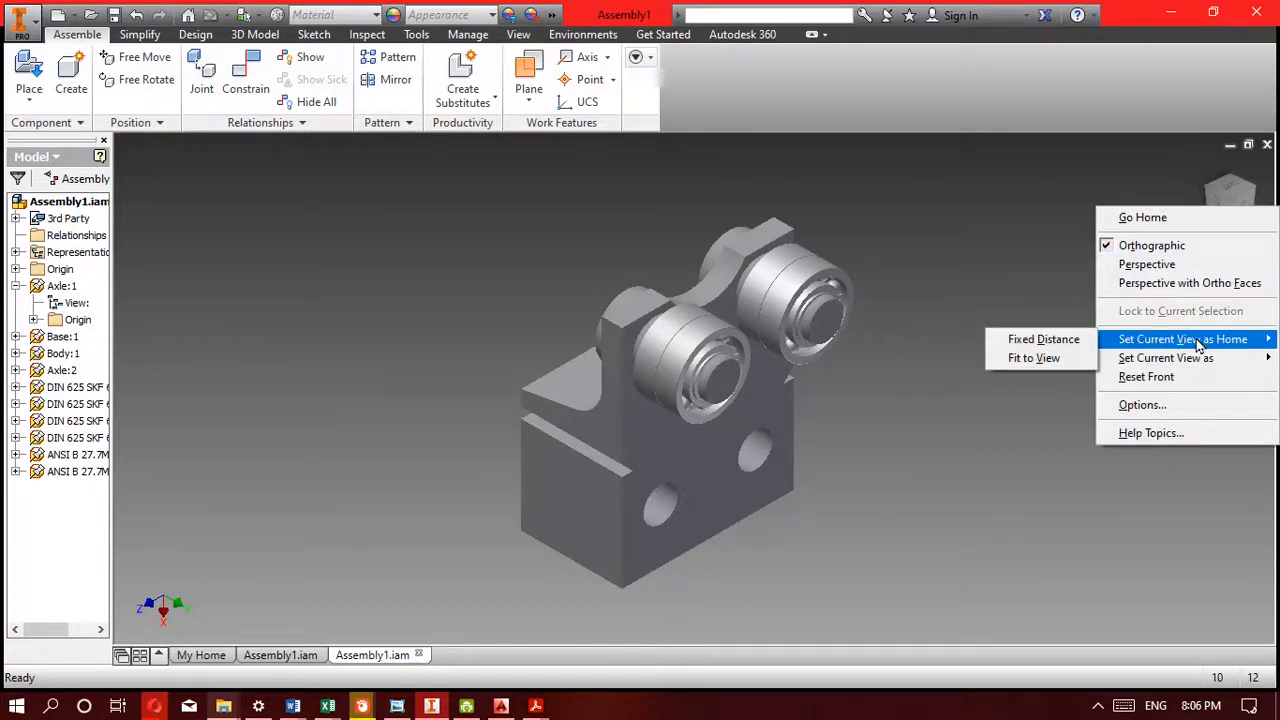
pyautogui.click(1066, 363)
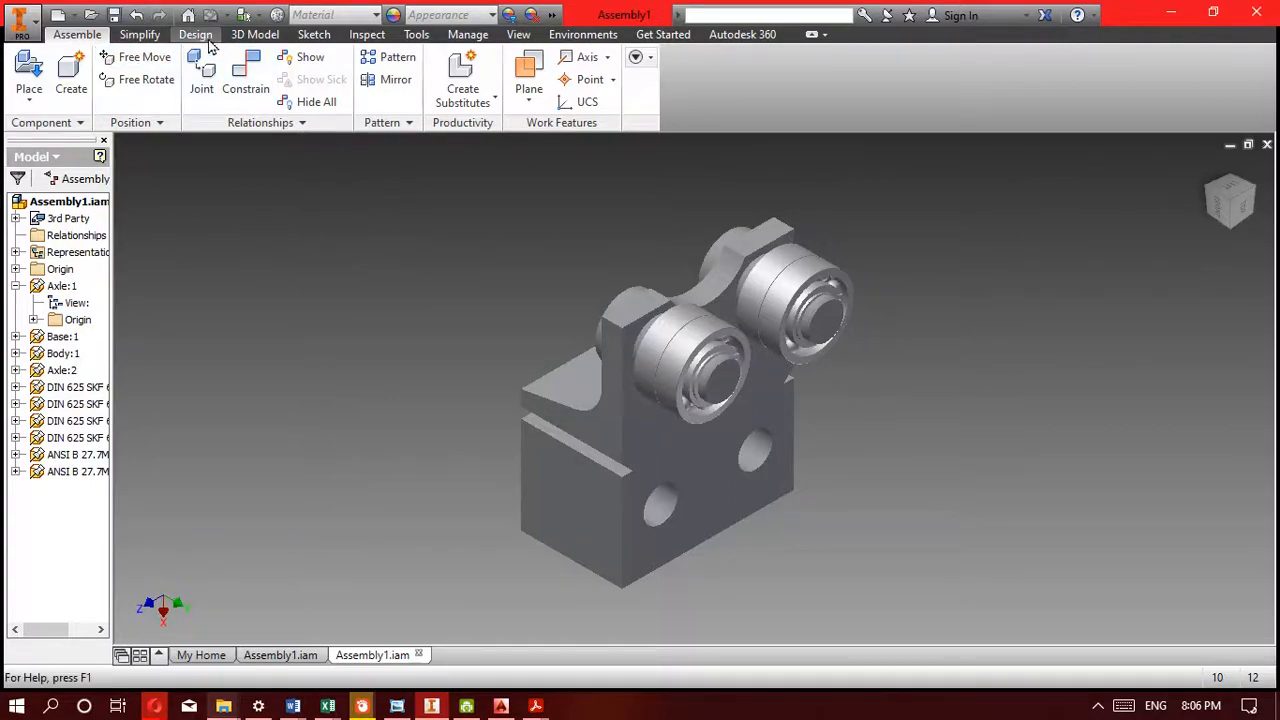
# Change the assembly's visual style to a shaded display that shows the component edges
pyautogui.click(517, 34)
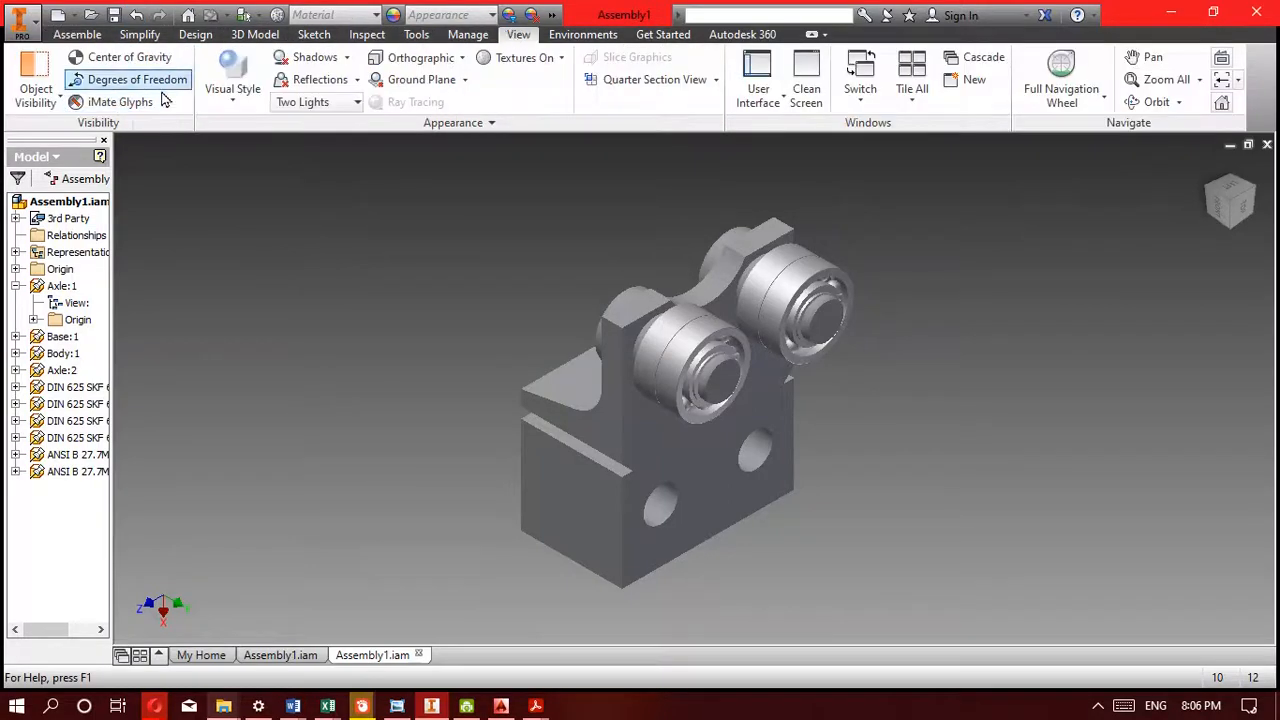
pyautogui.click(250, 90)
pyautogui.click(297, 210)
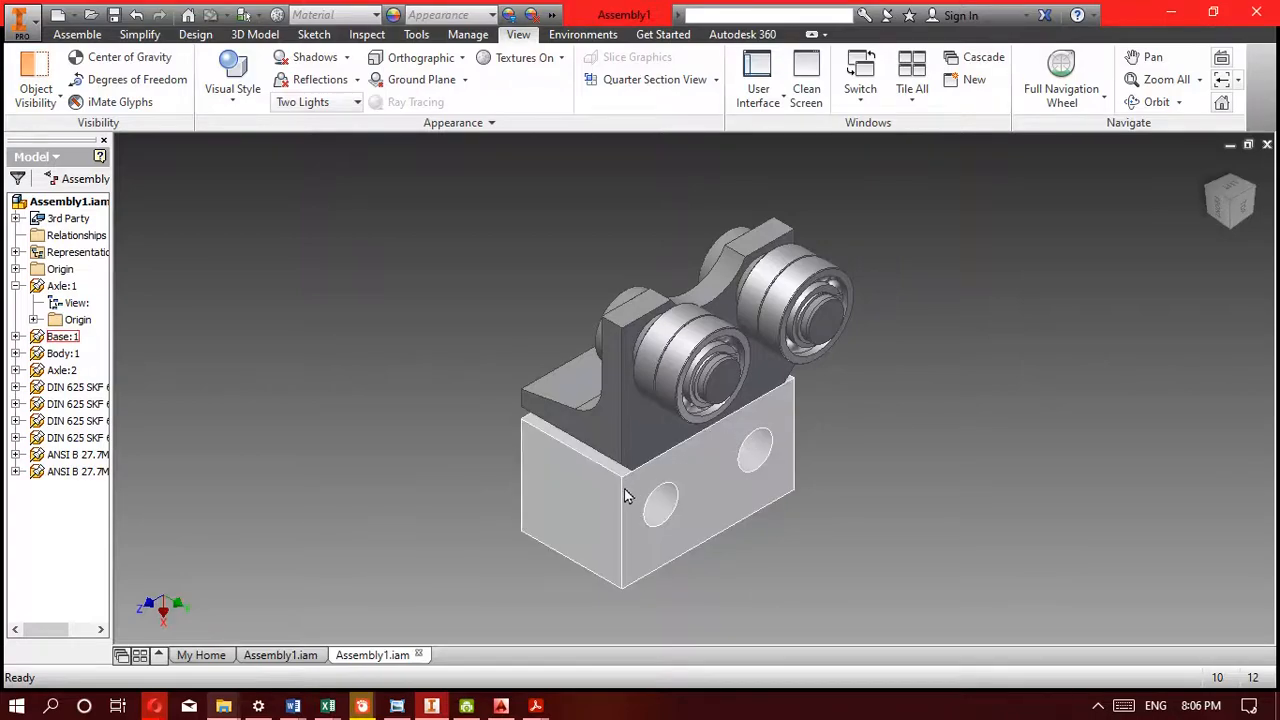
pyautogui.click(599, 511)
pyautogui.click(342, 293)
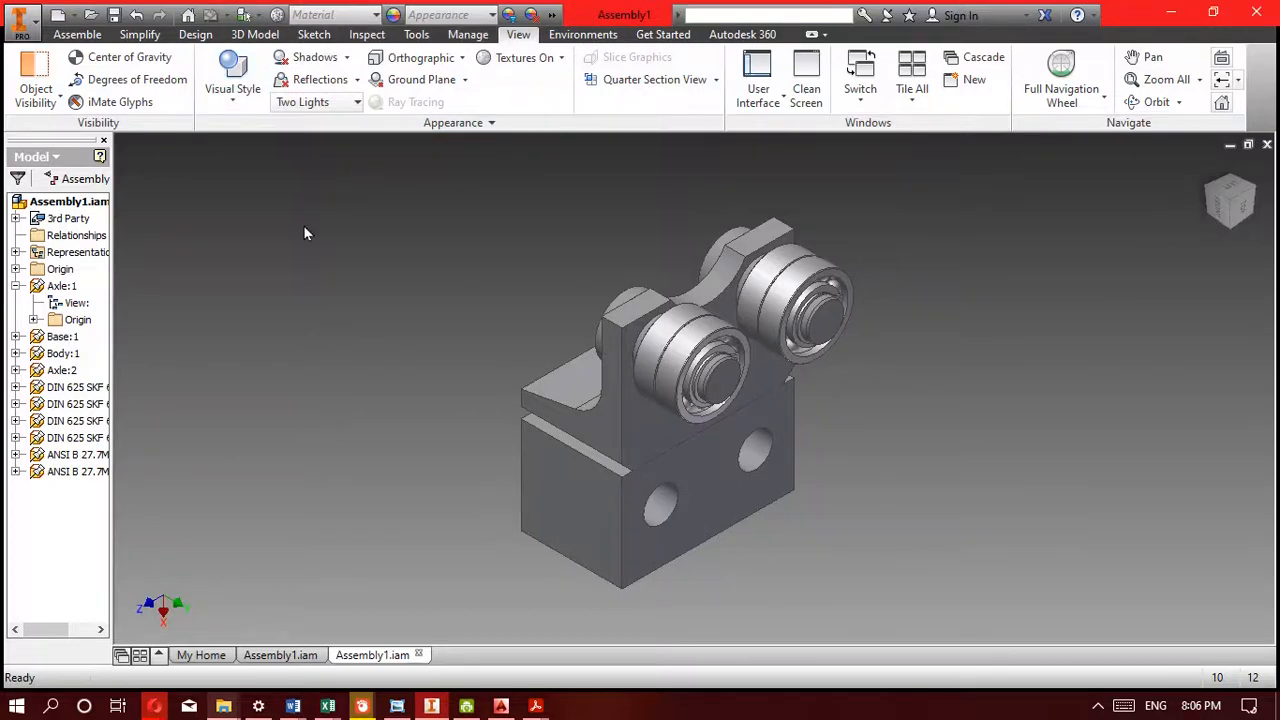
# Measure the outer diameter of the front bearing with the Distance measuring tool
pyautogui.click(77, 34)
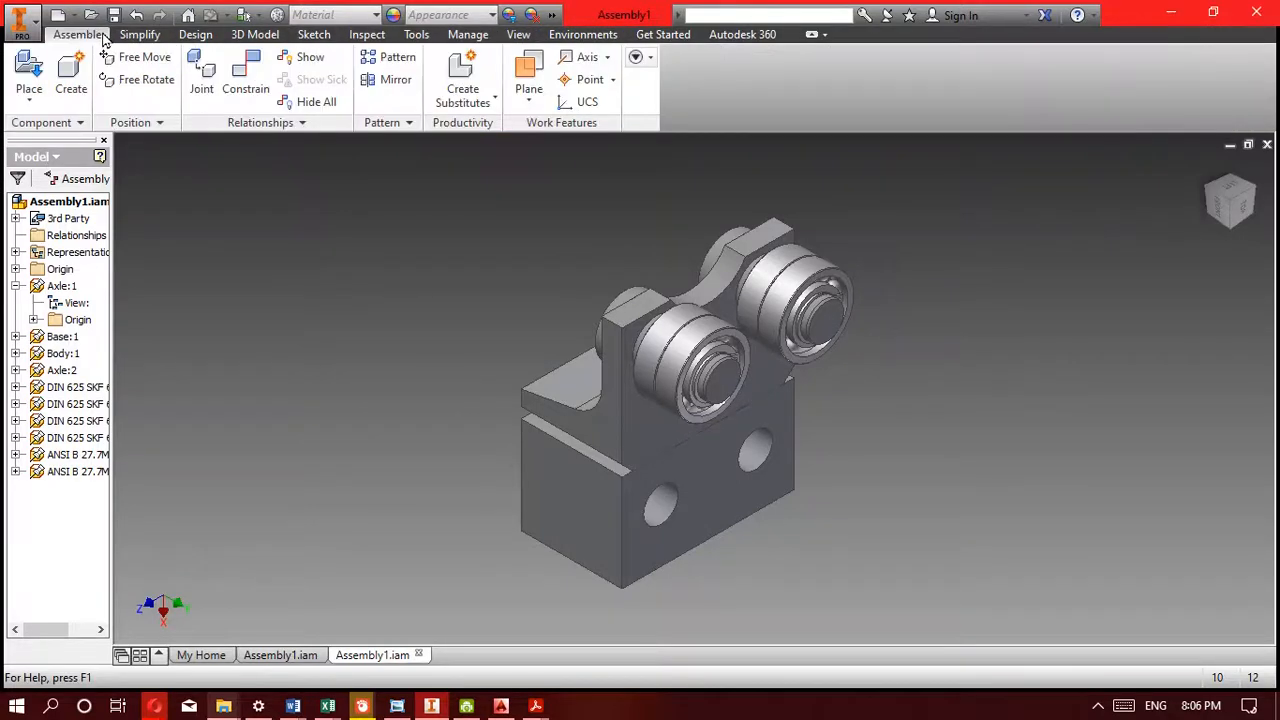
pyautogui.click(369, 36)
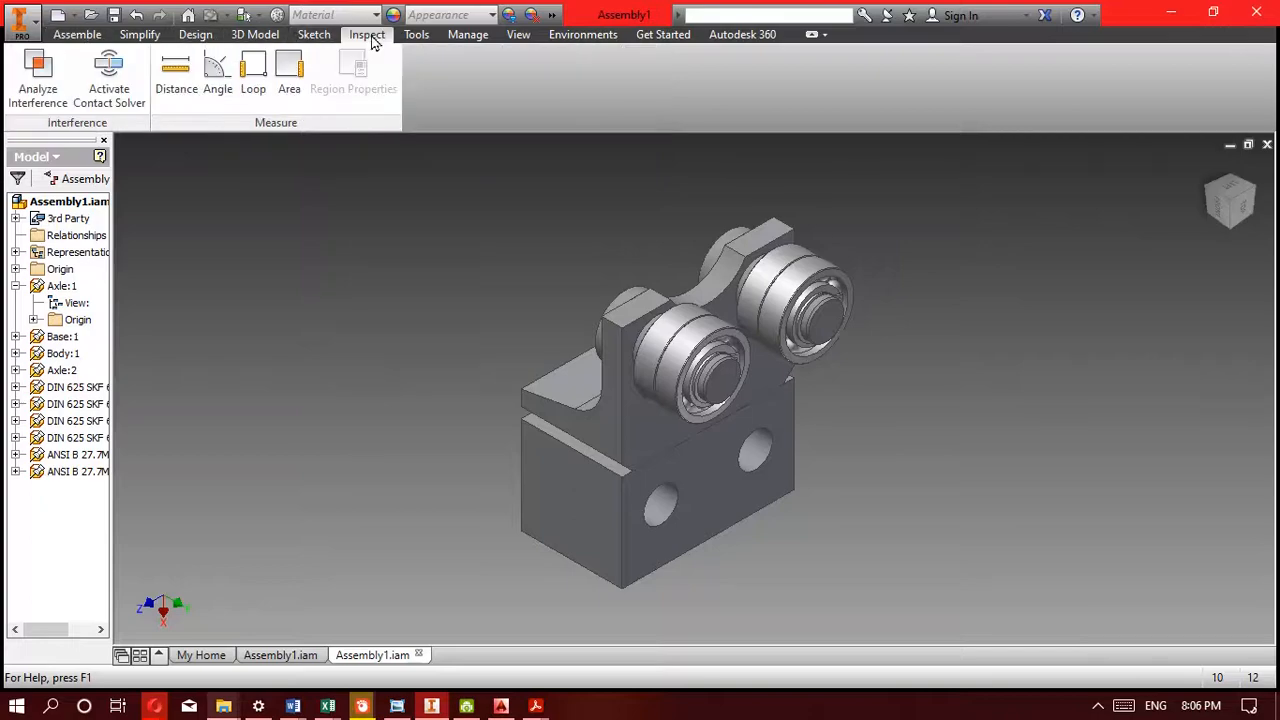
pyautogui.click(174, 70)
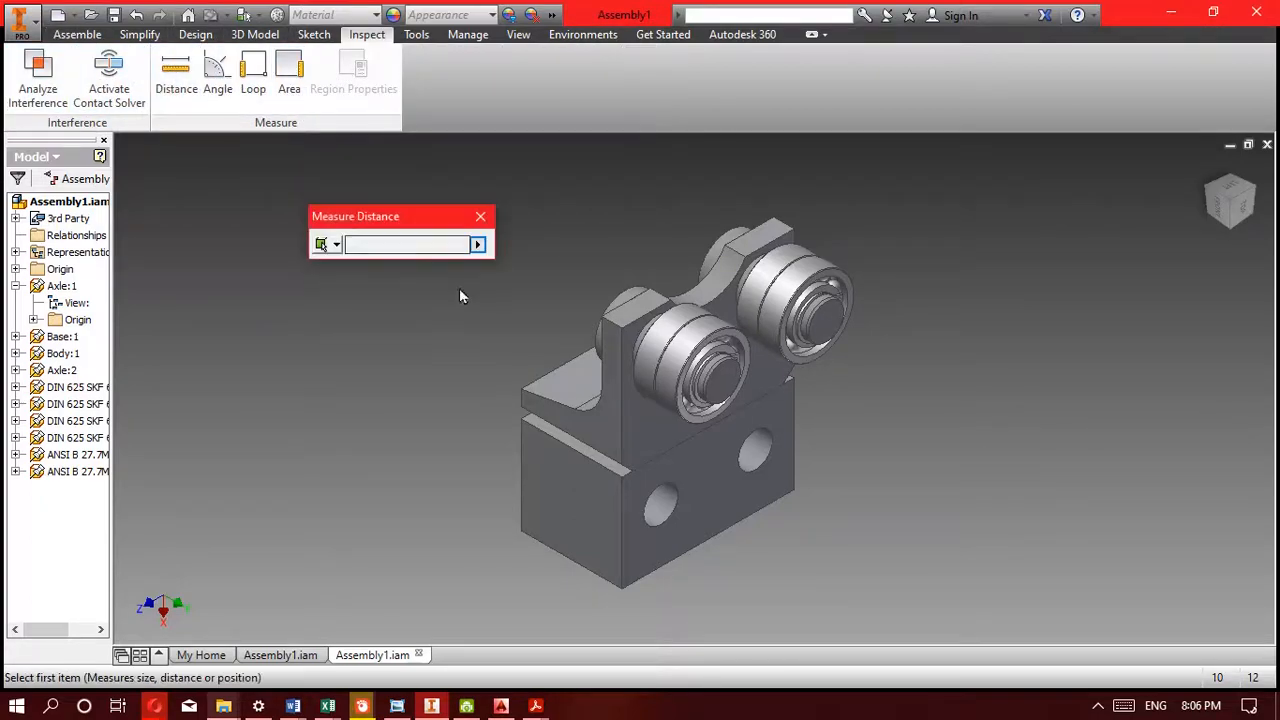
pyautogui.scroll(5, 705, 335)
pyautogui.click(699, 358)
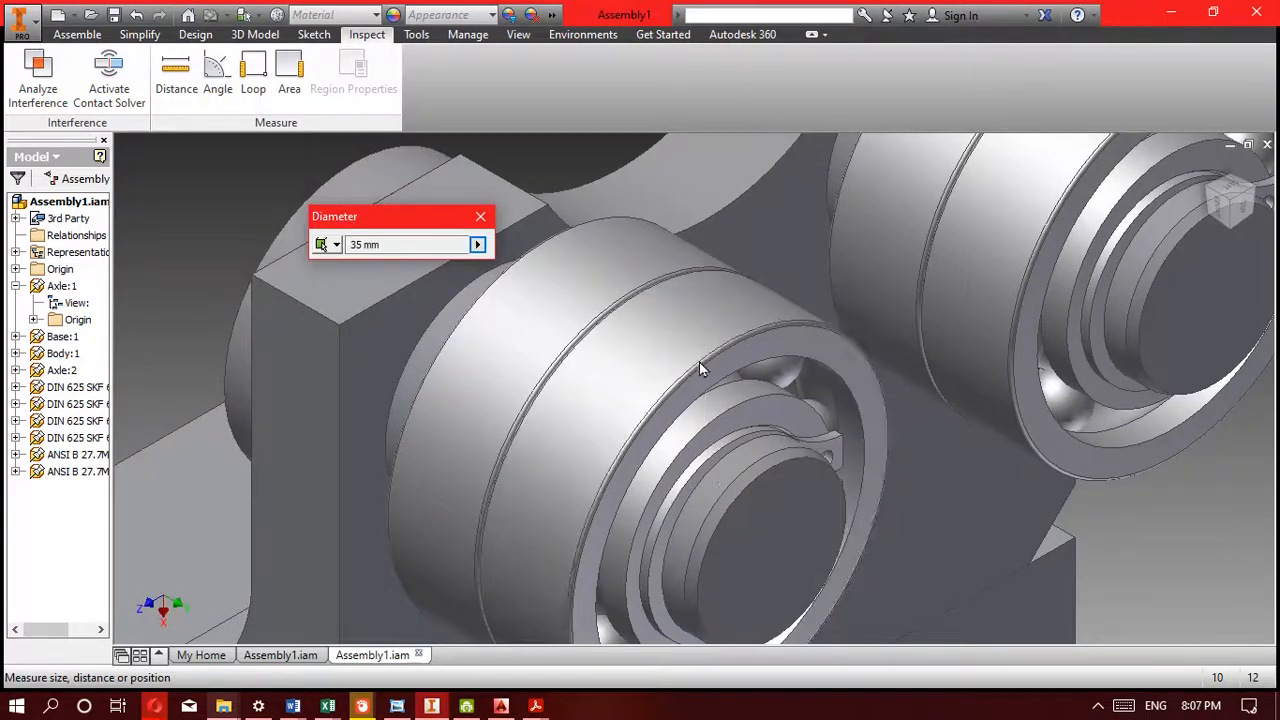
# Measure the minimum distance between the two opposite L-shaped end faces of the body
pyautogui.scroll(-5, 531, 297)
pyautogui.click(485, 395)
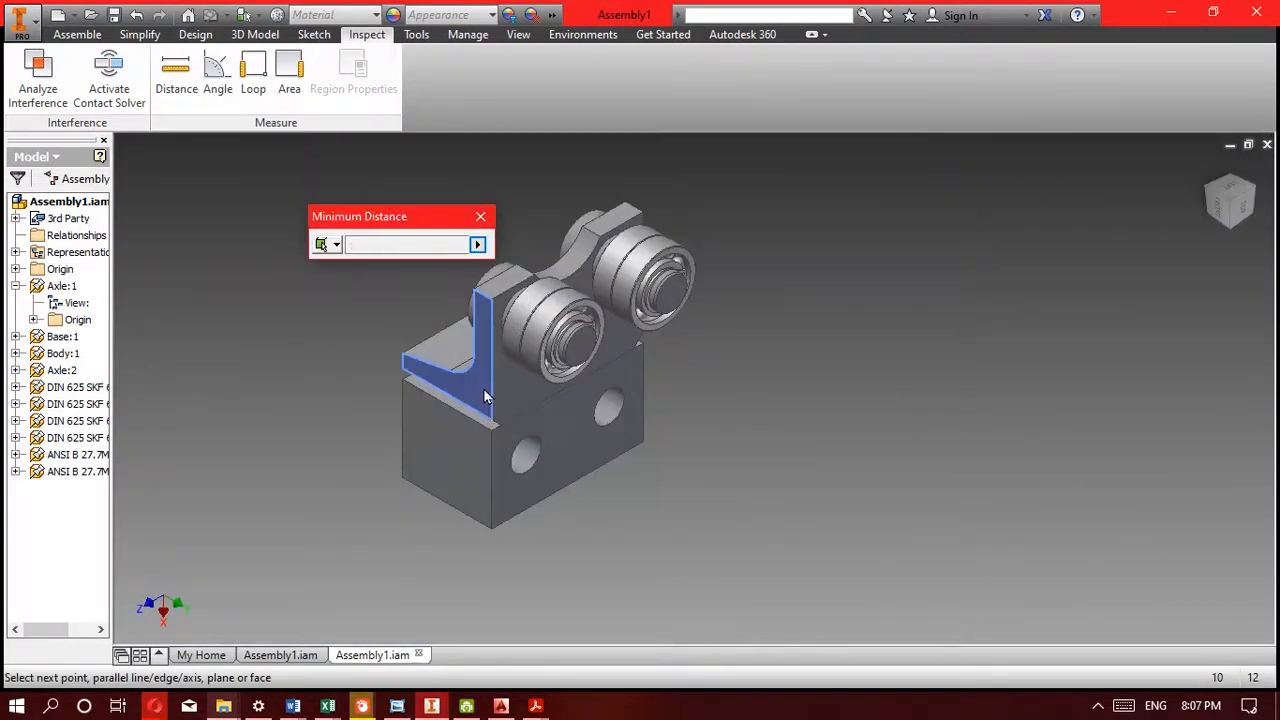
pyautogui.press('F4')
pyautogui.moveTo(671, 340); pyautogui.dragTo(526, 366)
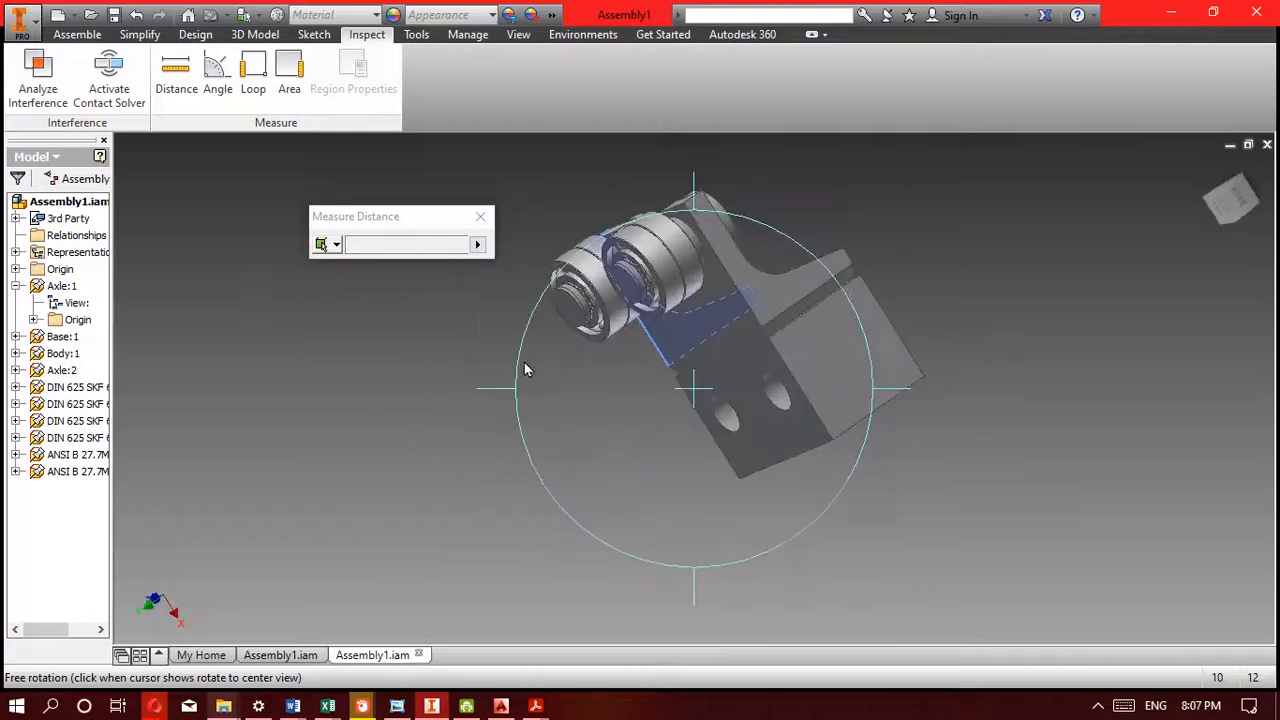
pyautogui.click(803, 289)
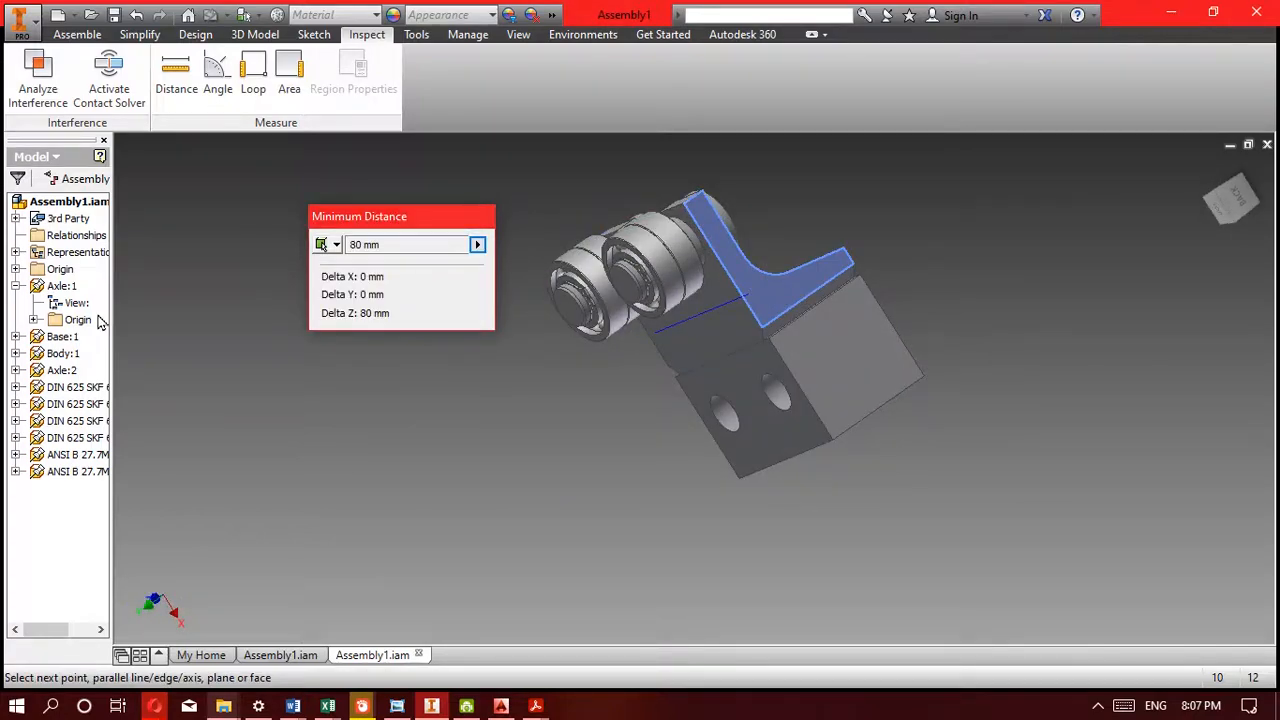
pyautogui.press('Escape')
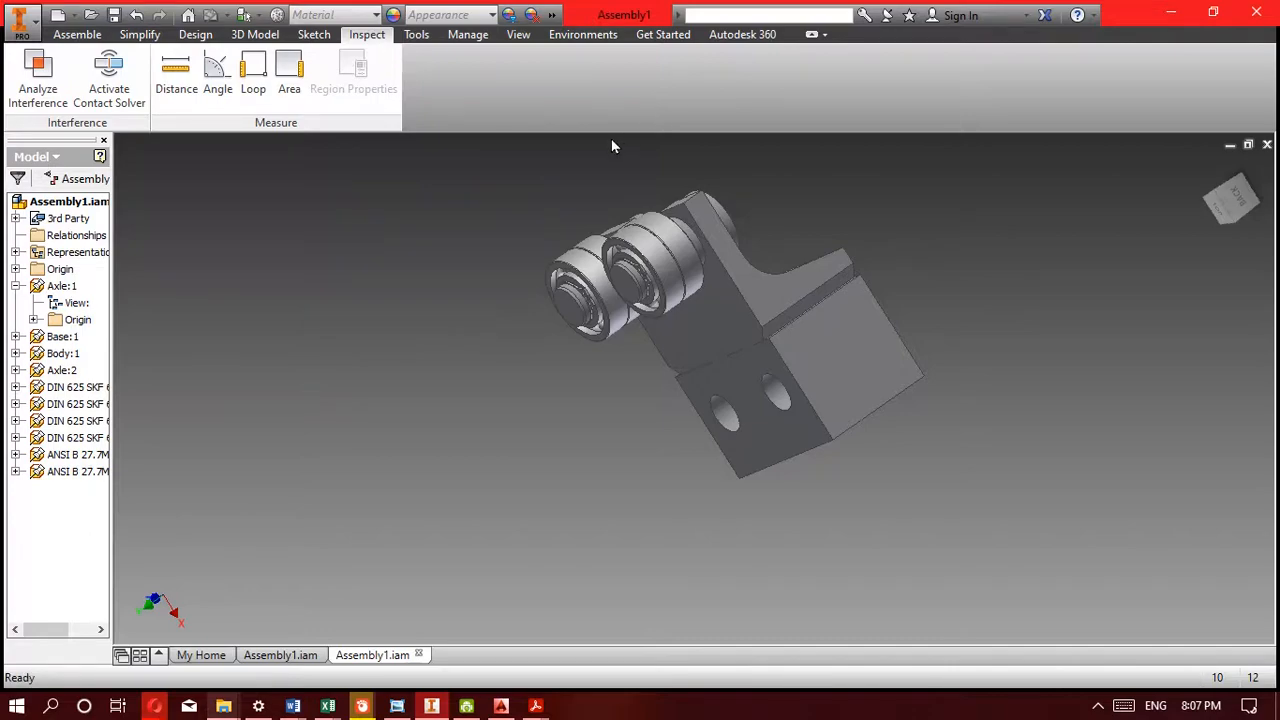
pyautogui.press('F4')
pyautogui.moveTo(751, 392); pyautogui.dragTo(896, 346)
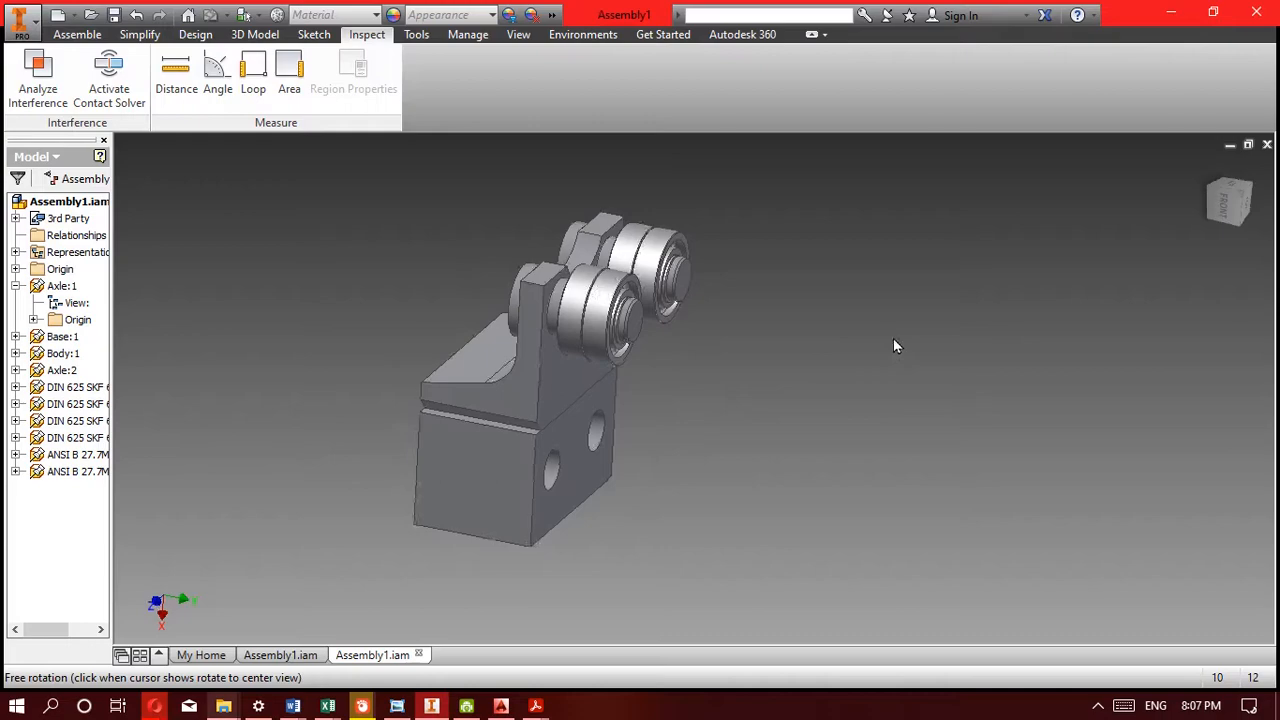
pyautogui.press('Escape')
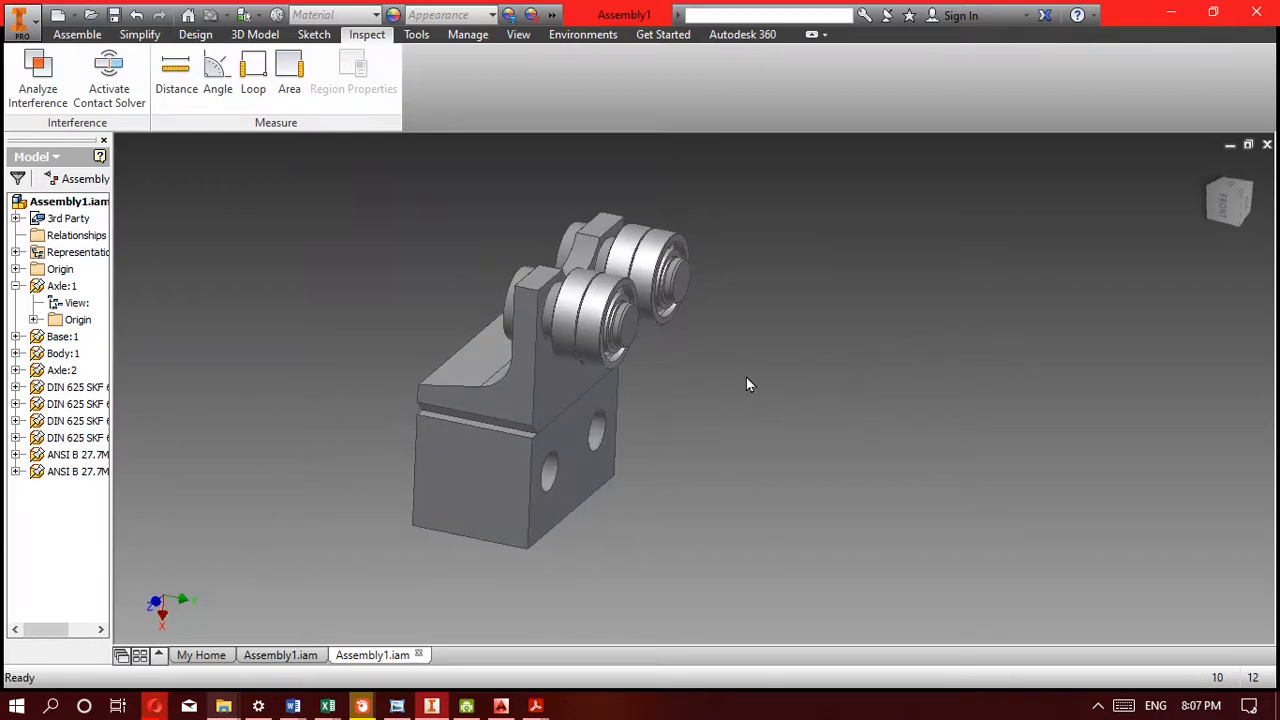
# Open the Base part in its own window, examine its stepped holes from underneath, and return to the assembly
pyautogui.click(520, 483)
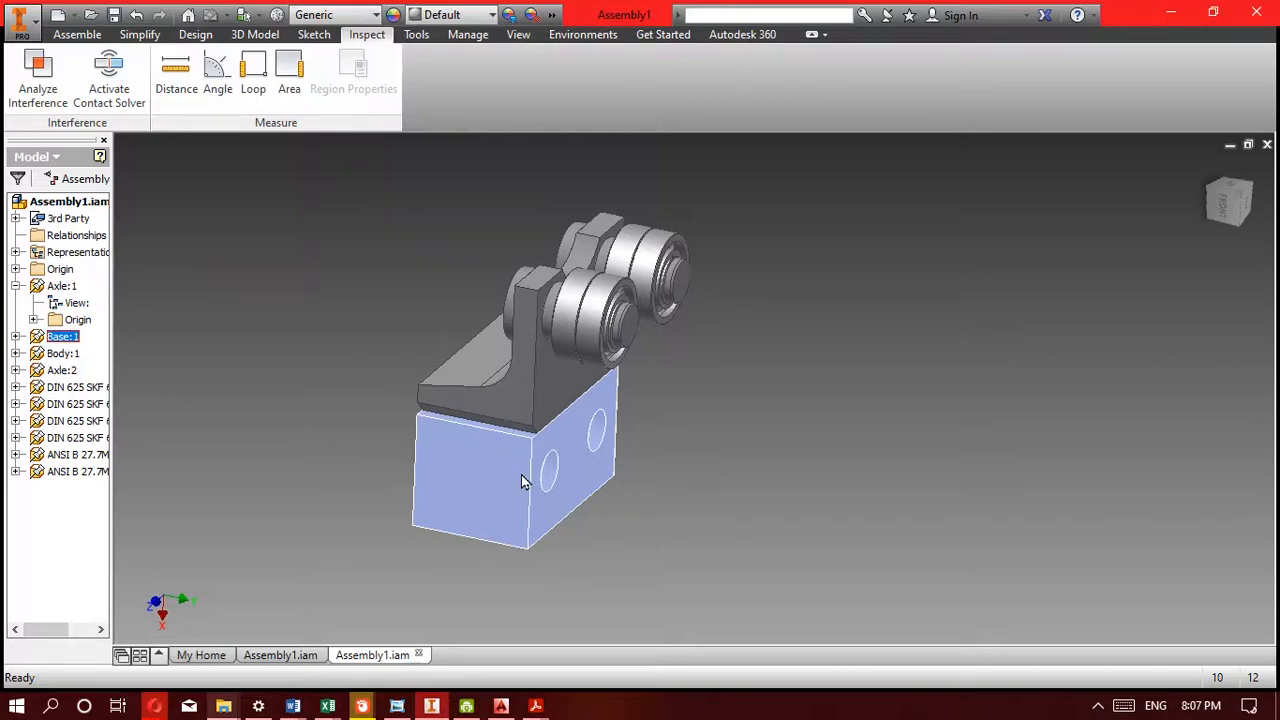
pyautogui.rightClick(520, 483)
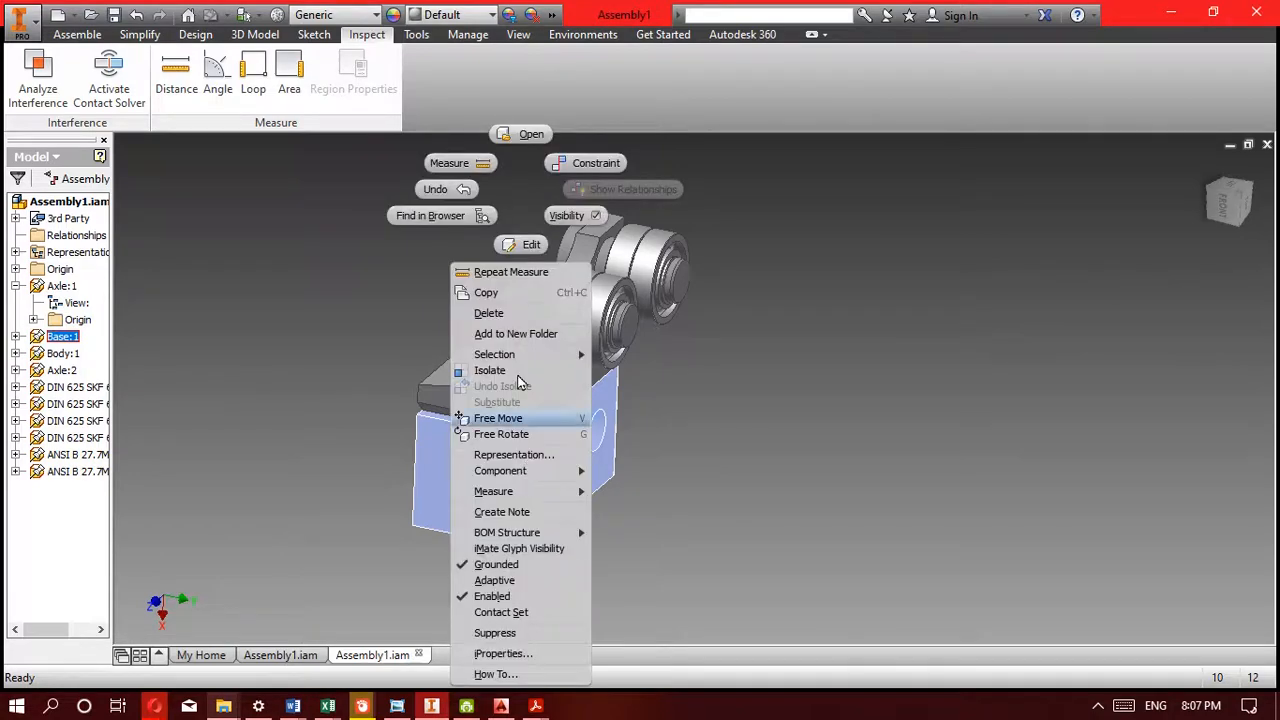
pyautogui.click(540, 135)
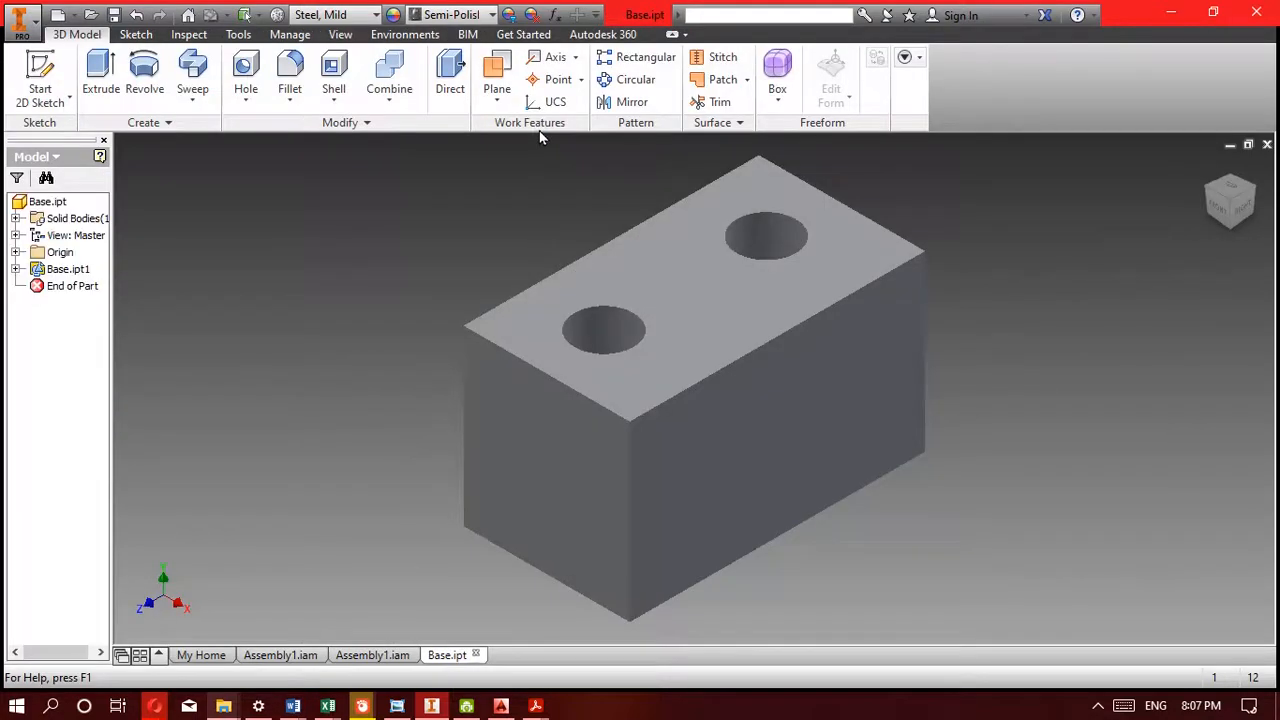
pyautogui.press('F4')
pyautogui.moveTo(670, 310); pyautogui.dragTo(894, 206)
pyautogui.moveTo(709, 383); pyautogui.dragTo(714, 434)
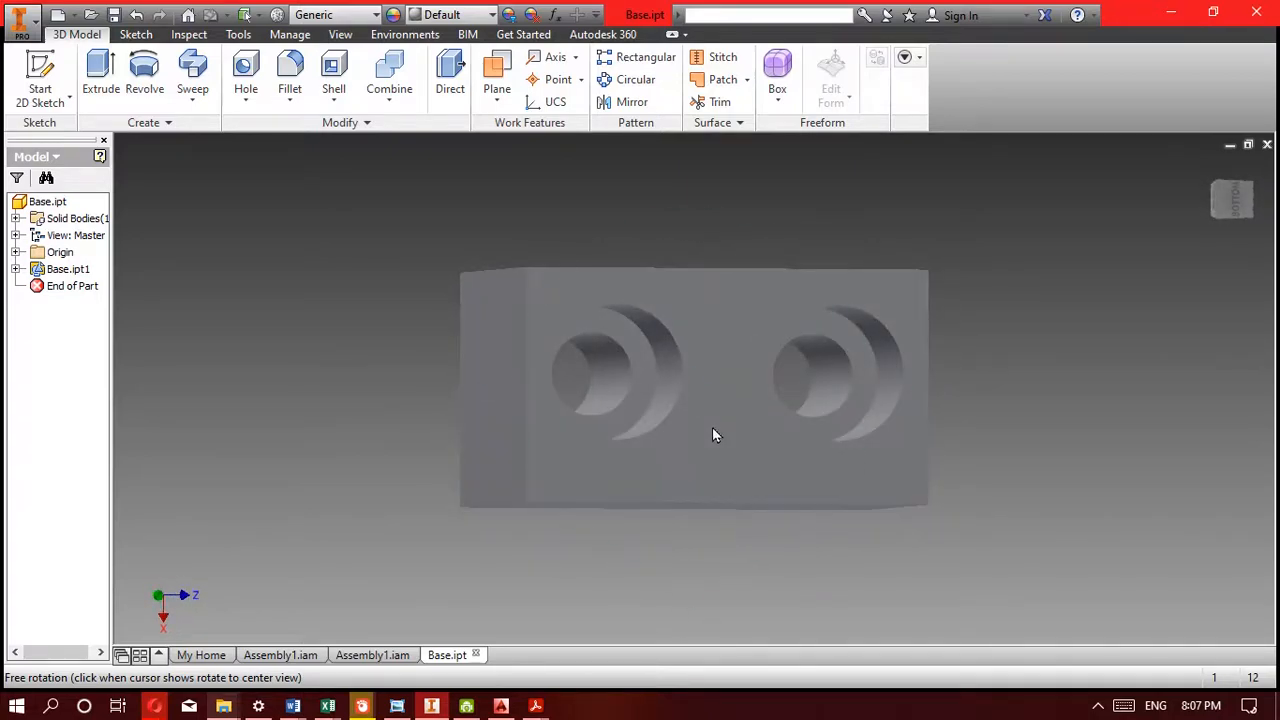
pyautogui.click(358, 656)
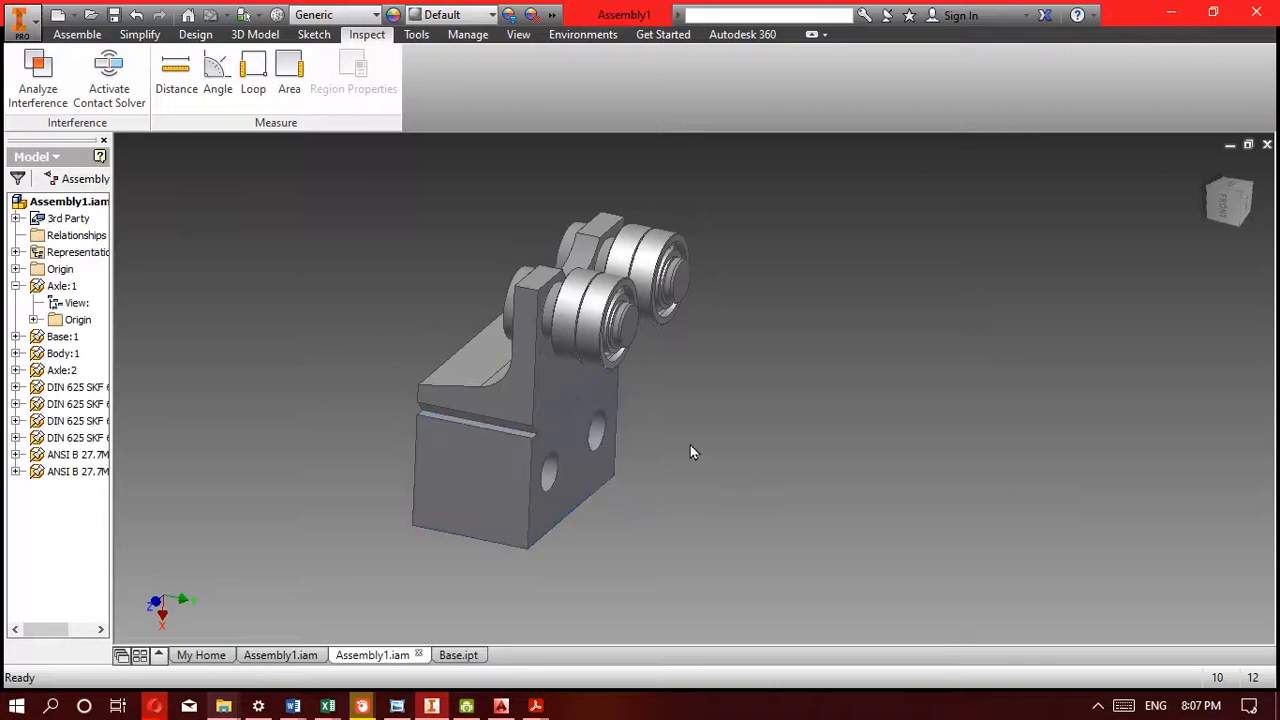
# Open the Axle part in its own window to view its shape, and return to the assembly
pyautogui.click(624, 333)
pyautogui.rightClick(624, 333)
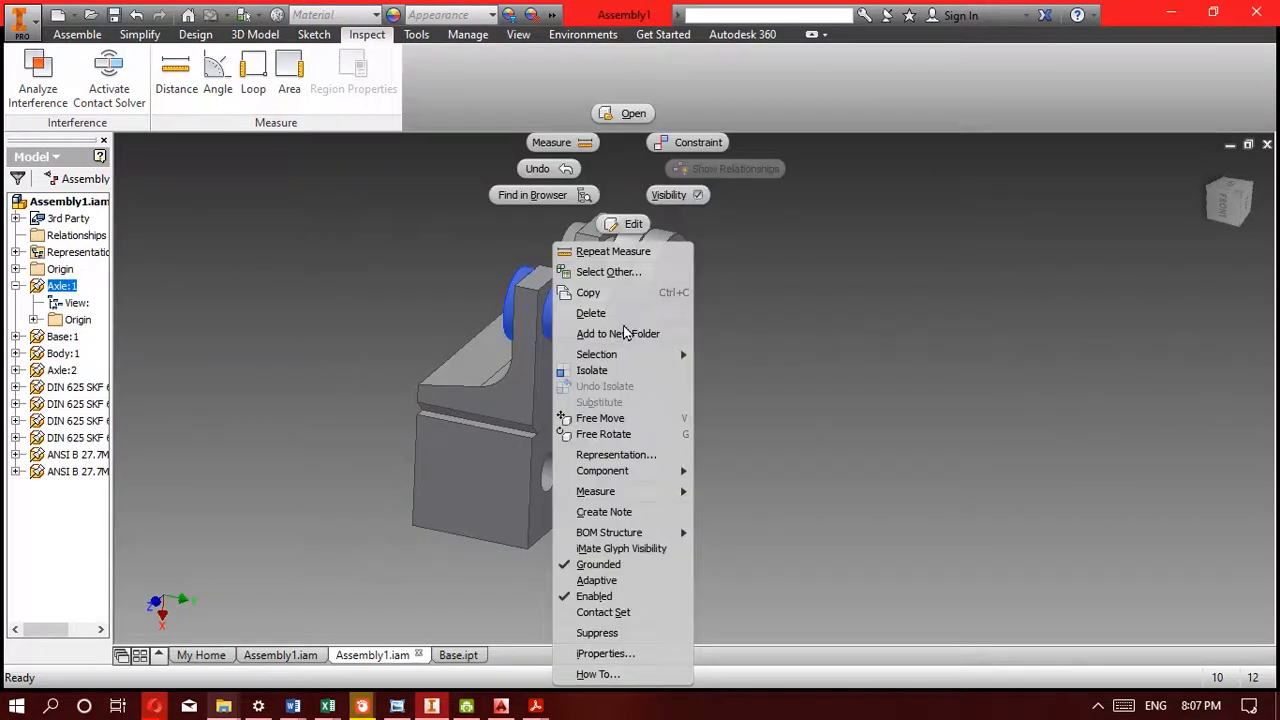
pyautogui.click(626, 115)
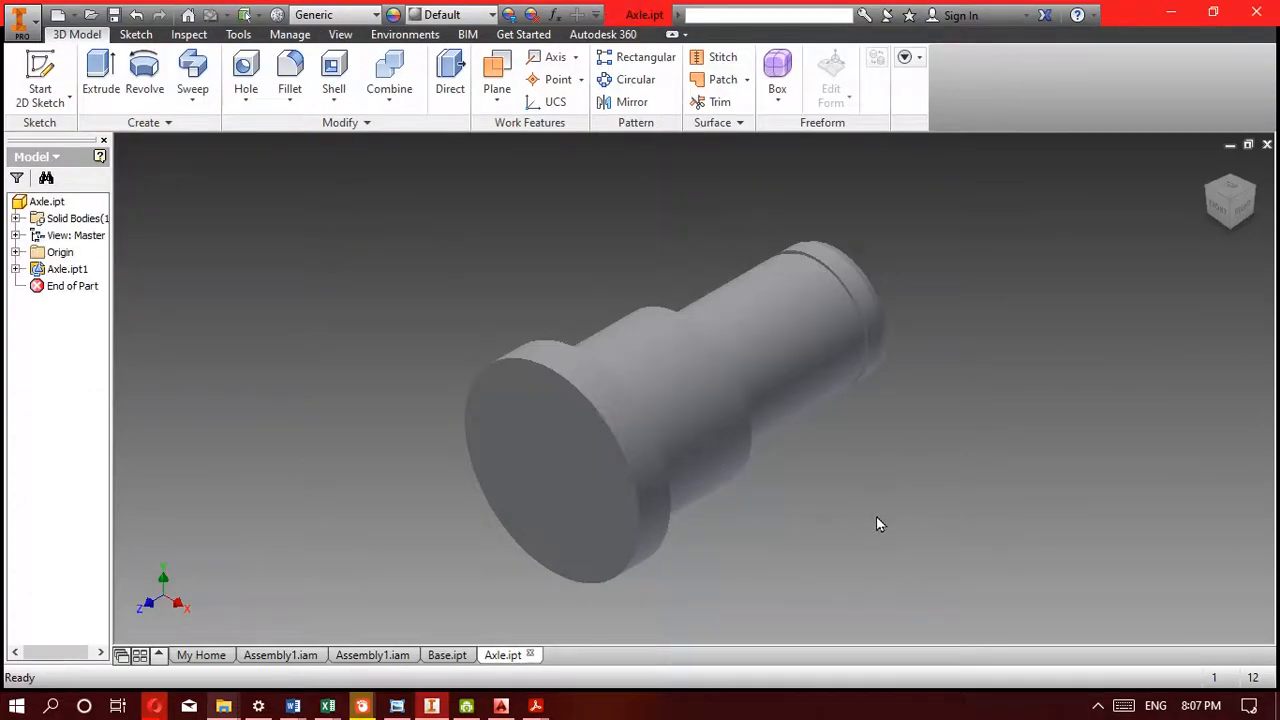
pyautogui.click(361, 656)
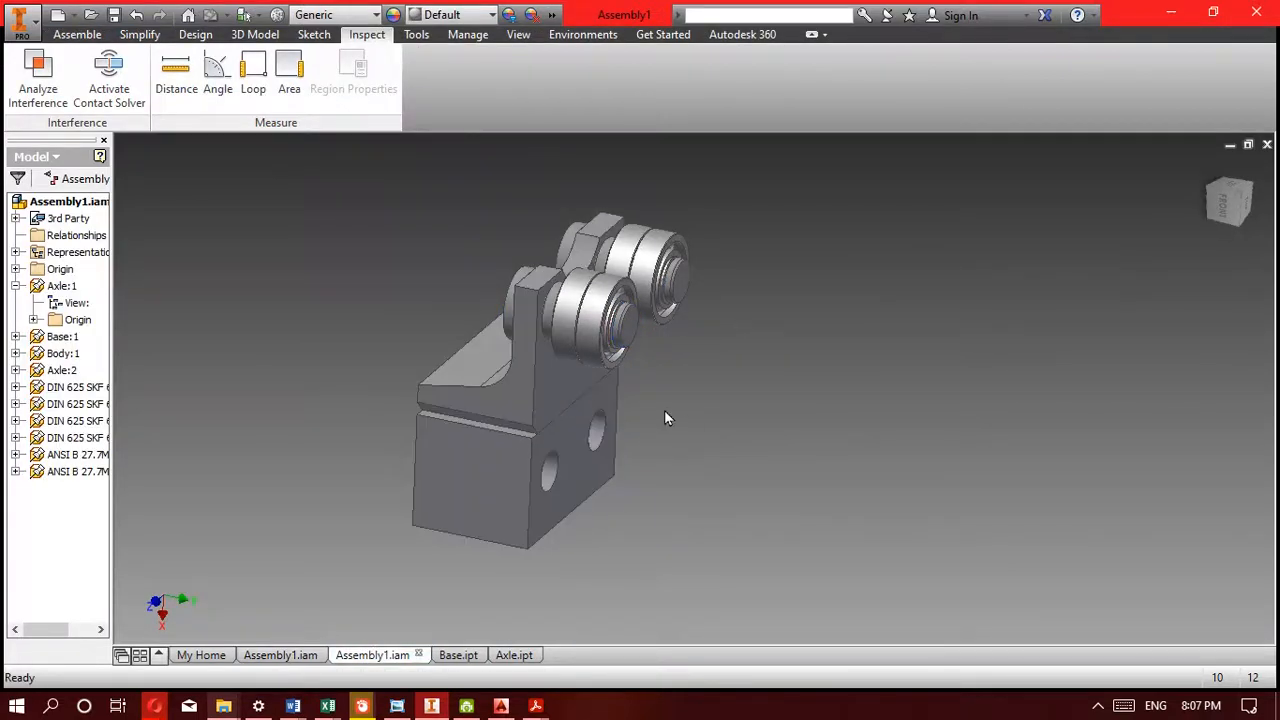
pyautogui.click(583, 482)
pyautogui.click(658, 537)
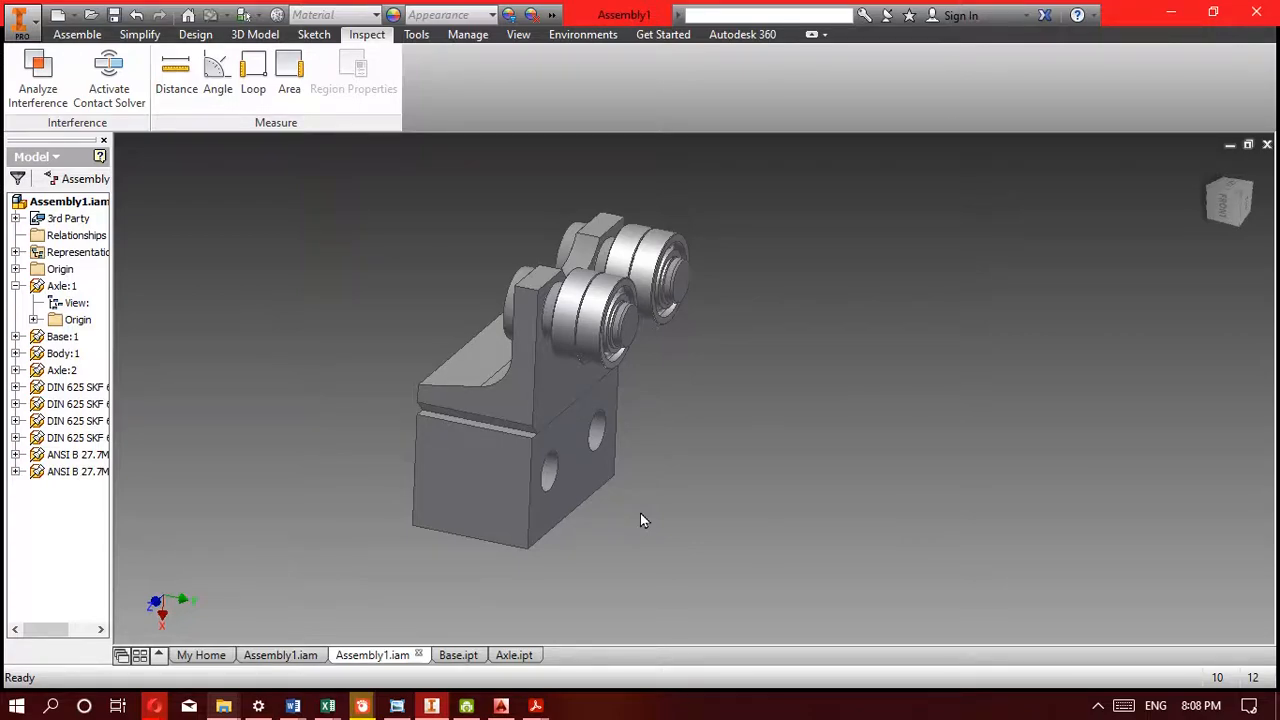
# Hide the base block in the assembly by turning off its visibility
pyautogui.click(587, 483)
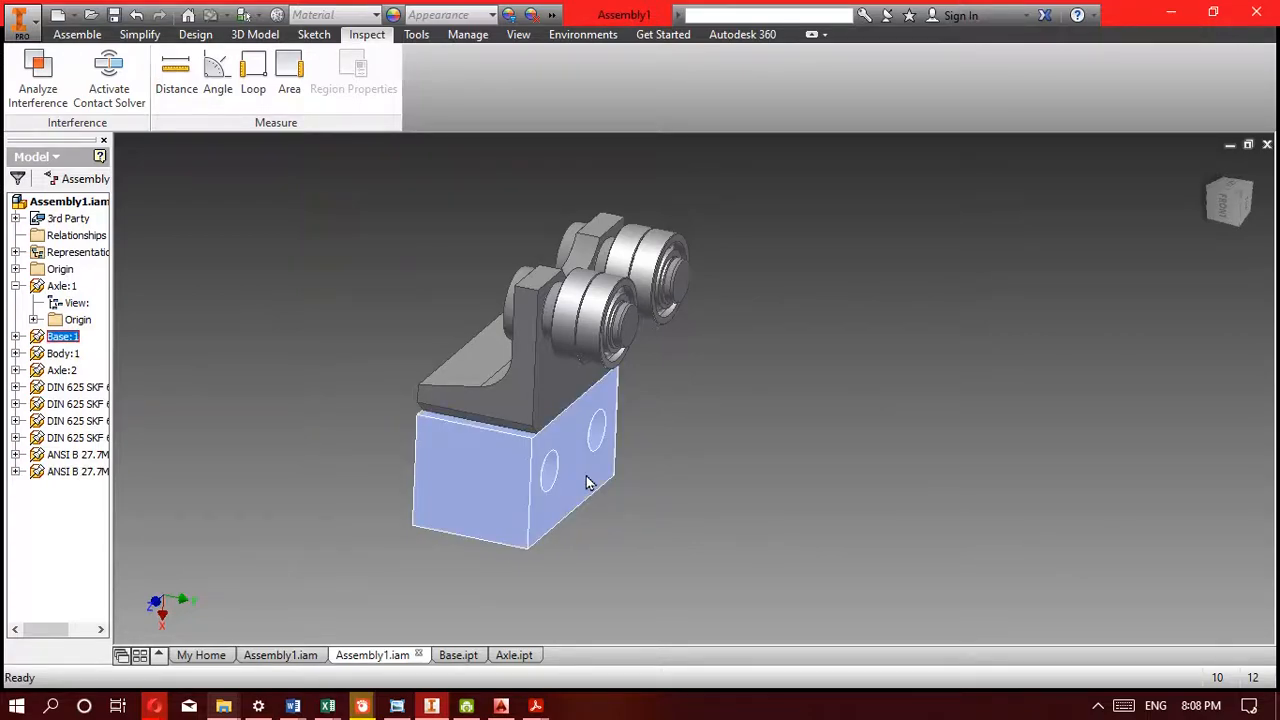
pyautogui.rightClick(587, 483)
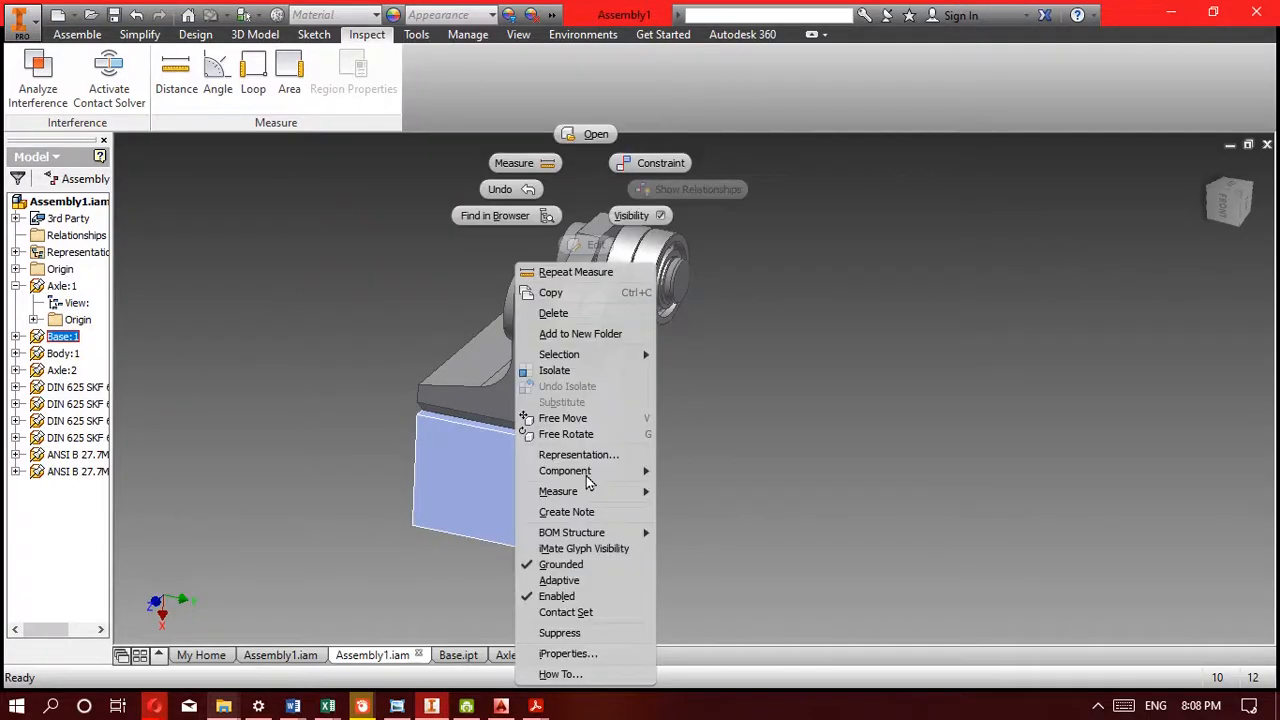
pyautogui.click(628, 220)
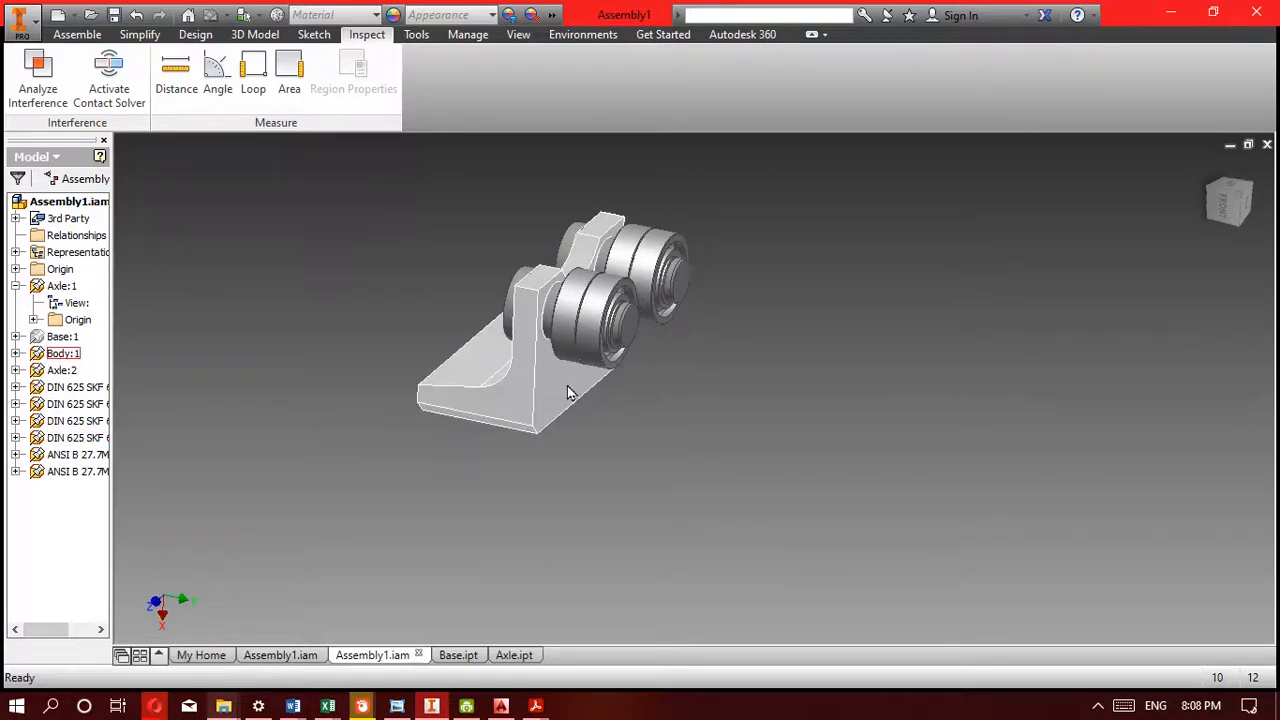
# Turn off the visibility of both axles, Axle:1 and Axle:2
pyautogui.click(628, 333)
pyautogui.rightClick(628, 333)
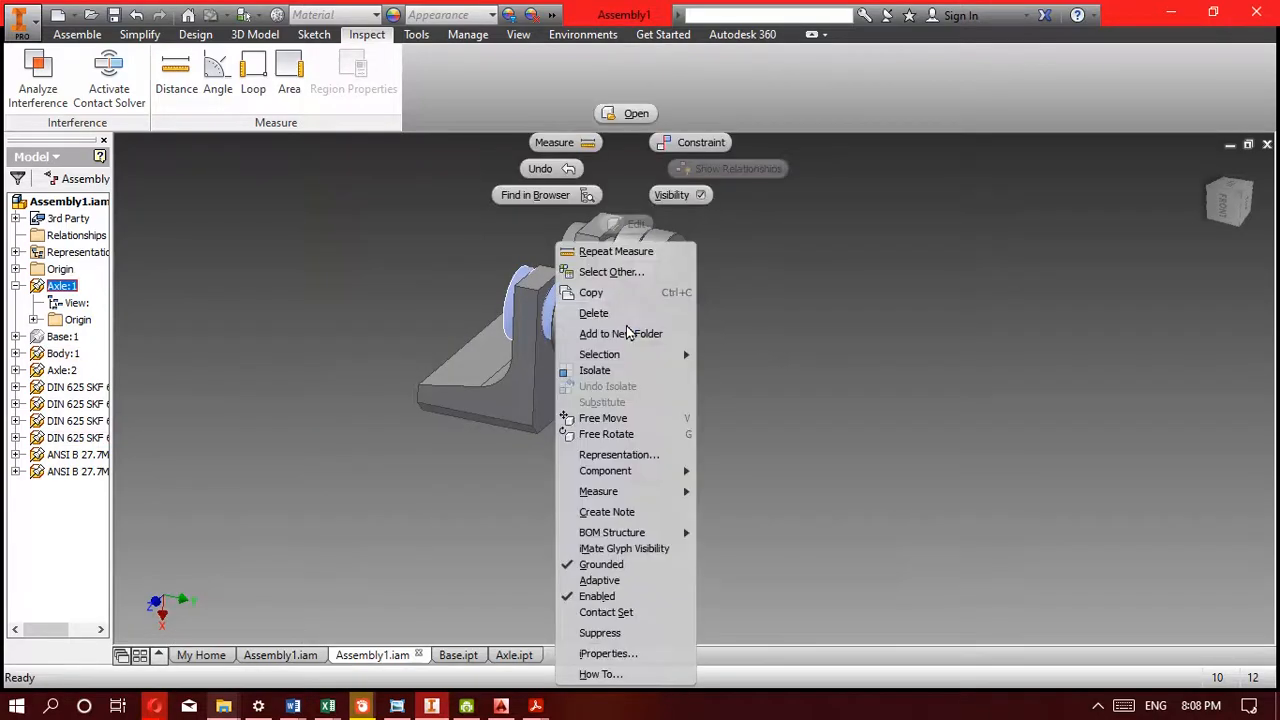
pyautogui.click(677, 194)
pyautogui.click(680, 283)
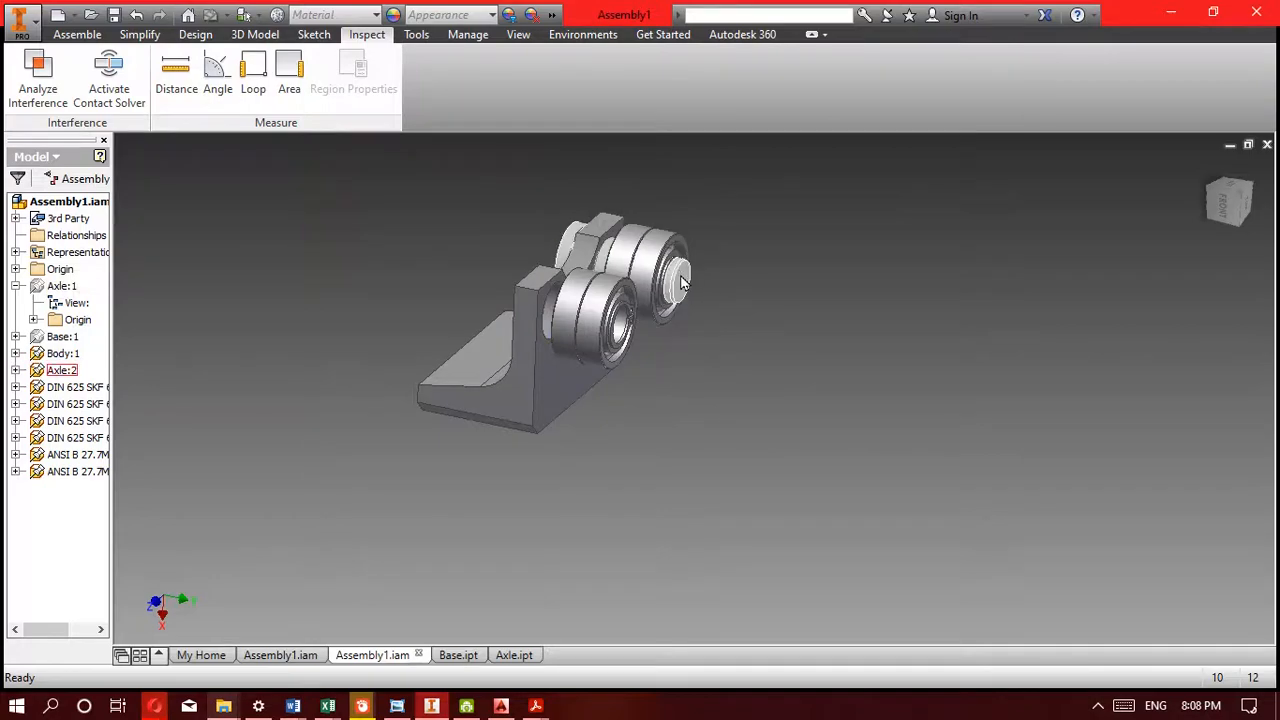
pyautogui.rightClick(680, 283)
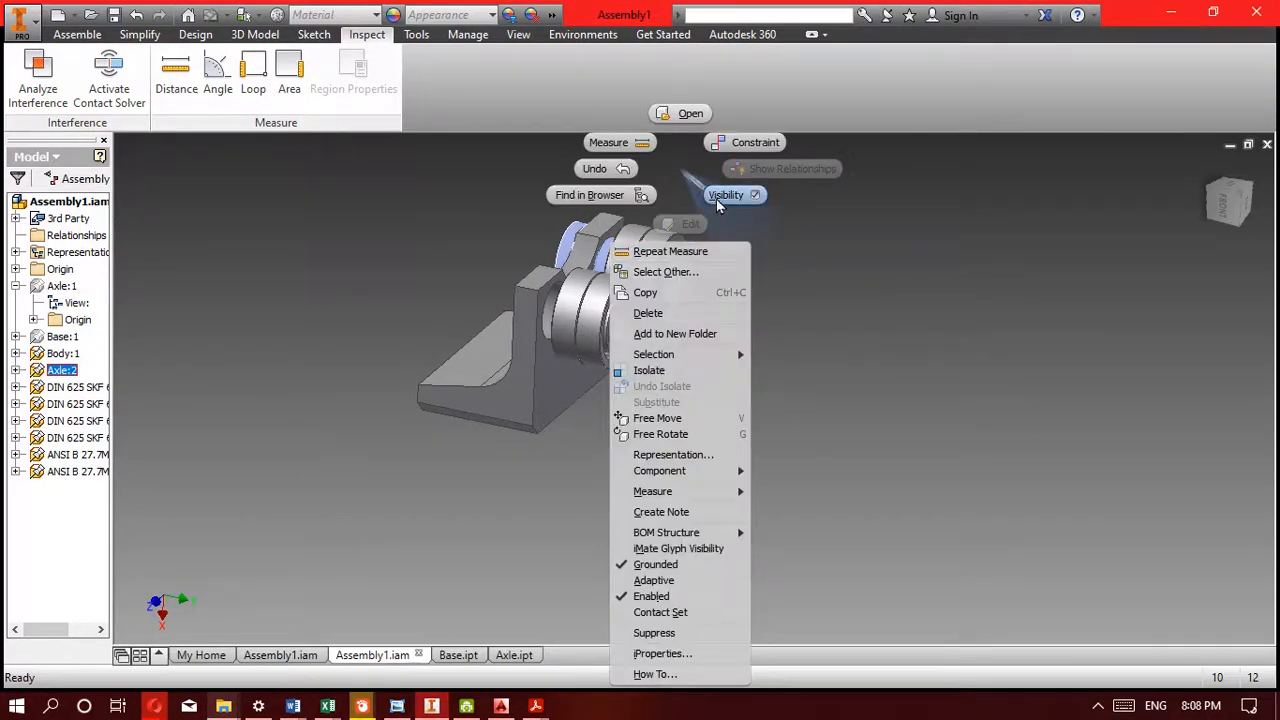
pyautogui.click(716, 199)
# Hide the body bracket in the assembly by turning off its visibility
pyautogui.moveTo(632, 377); pyautogui.dragTo(590, 398)
pyautogui.press('Escape')
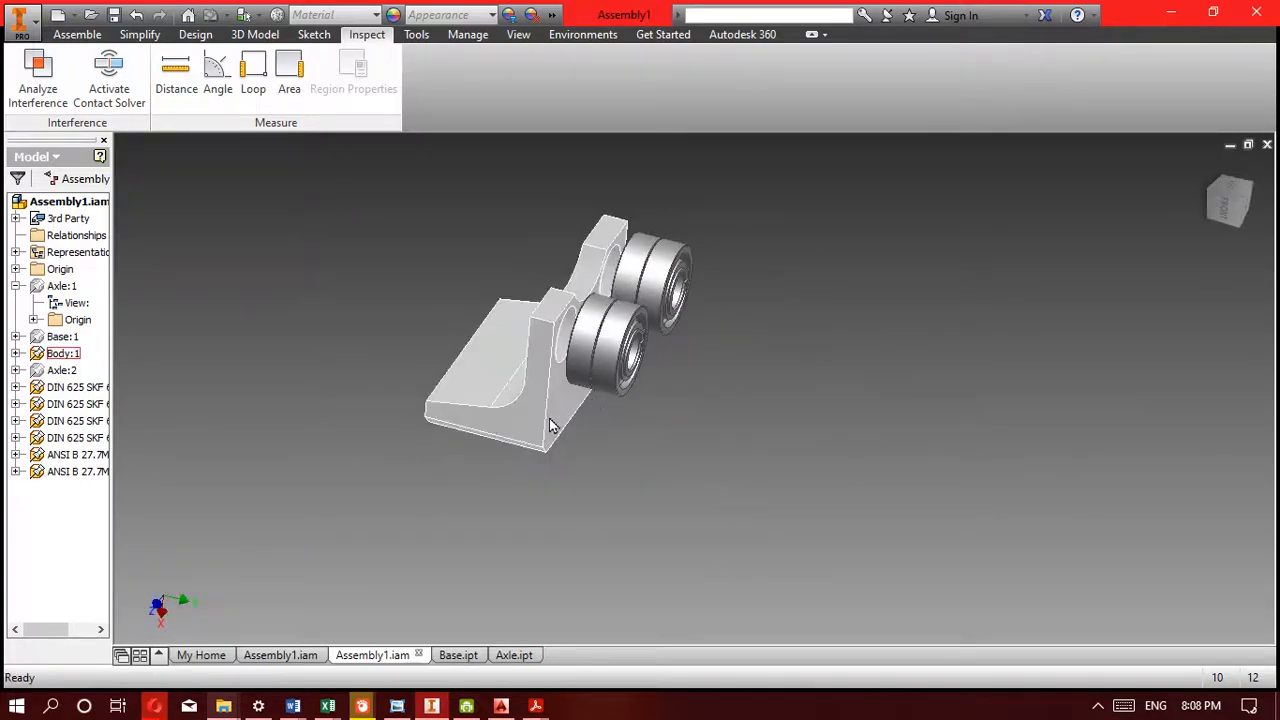
pyautogui.rightClick(550, 425)
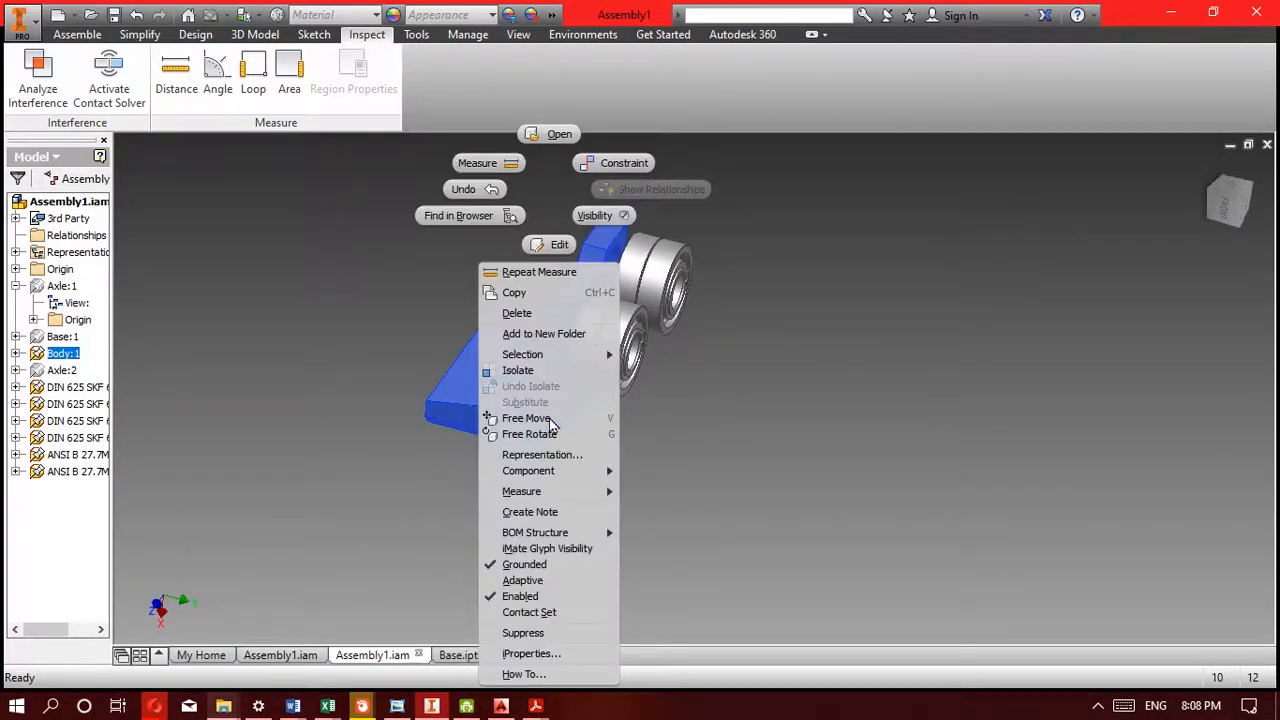
pyautogui.click(600, 216)
# Hide the outer ball bearing beside the snap ring of one roller to expose the ring, and undo the hiding
pyautogui.press('F4')
pyautogui.moveTo(640, 388); pyautogui.dragTo(542, 394)
pyautogui.press('Escape')
pyautogui.scroll(5, 626, 290)
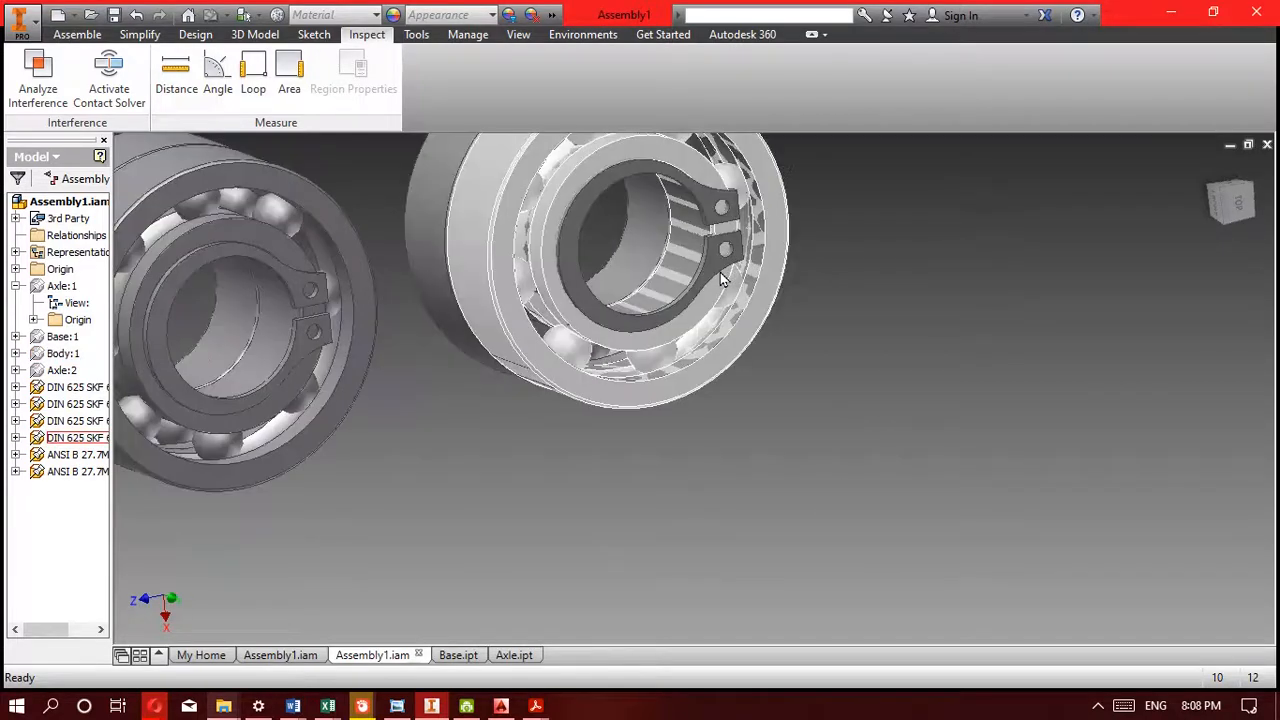
pyautogui.click(676, 264)
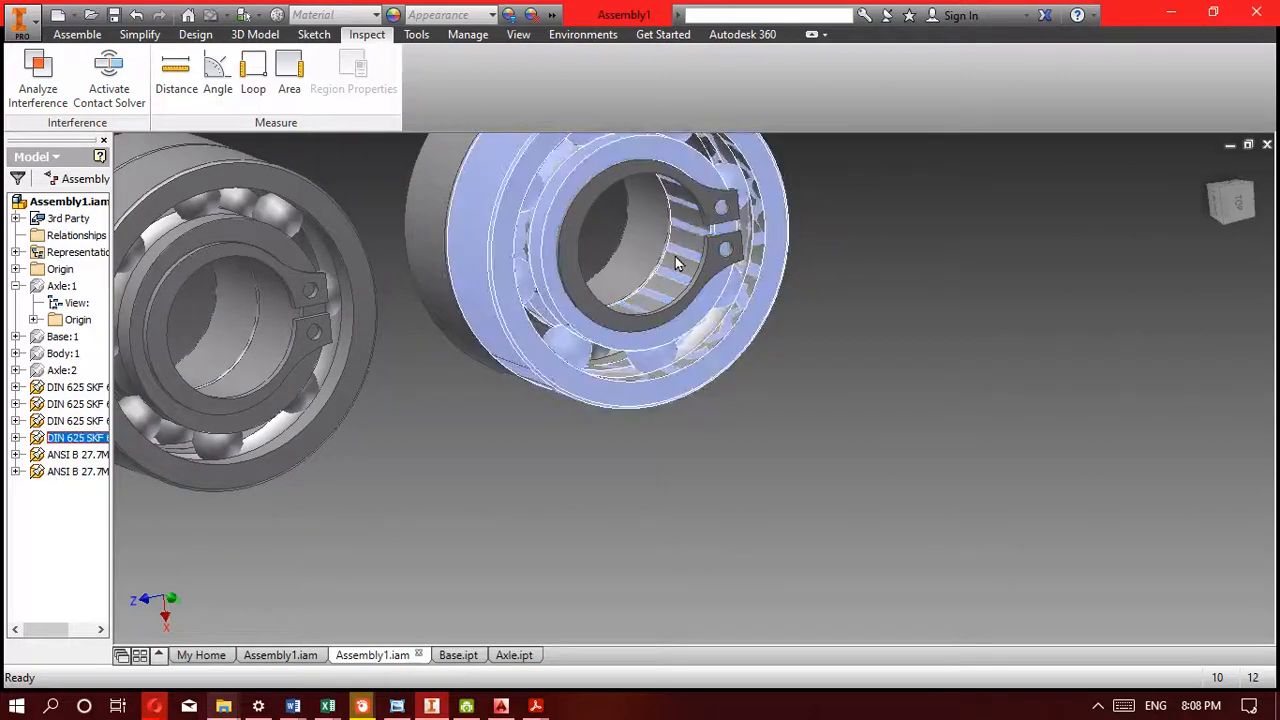
pyautogui.rightClick(670, 175)
pyautogui.click(719, 198)
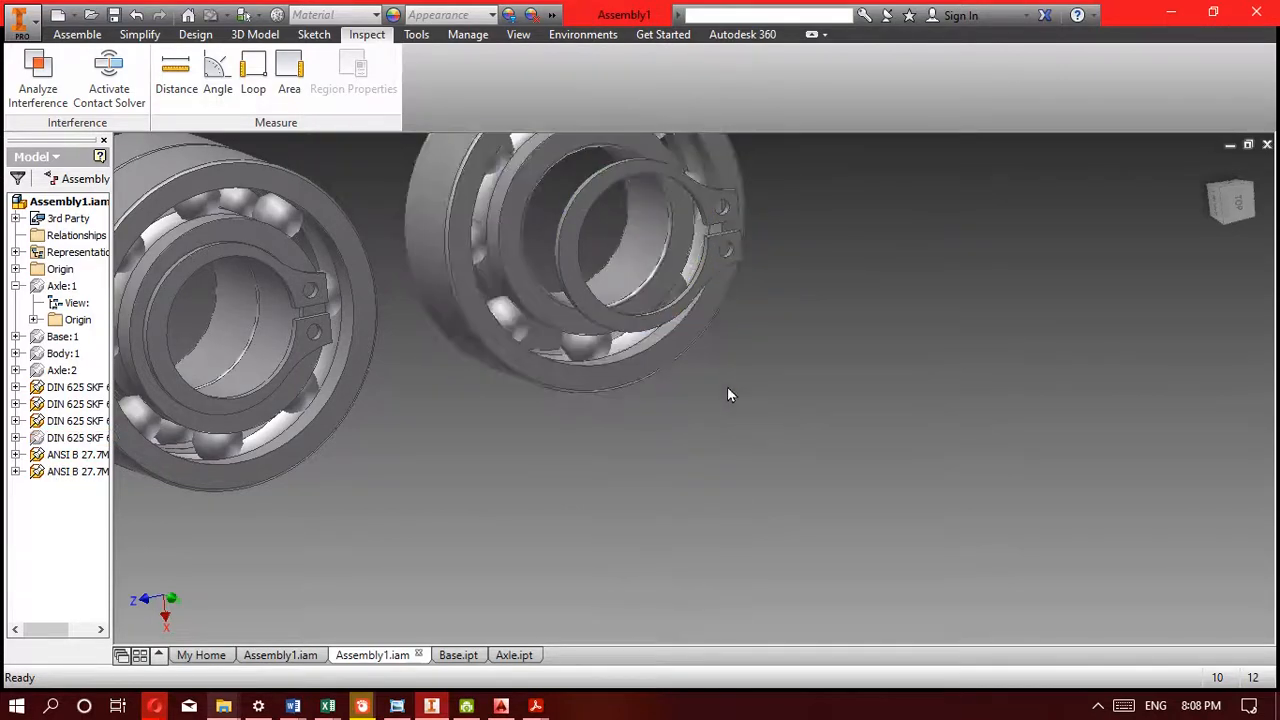
pyautogui.scroll(-3, 727, 386)
pyautogui.keyDown('shift'); pyautogui.moveTo(727, 386); pyautogui.dragTo(657, 367, button='middle'); pyautogui.keyUp('shift')
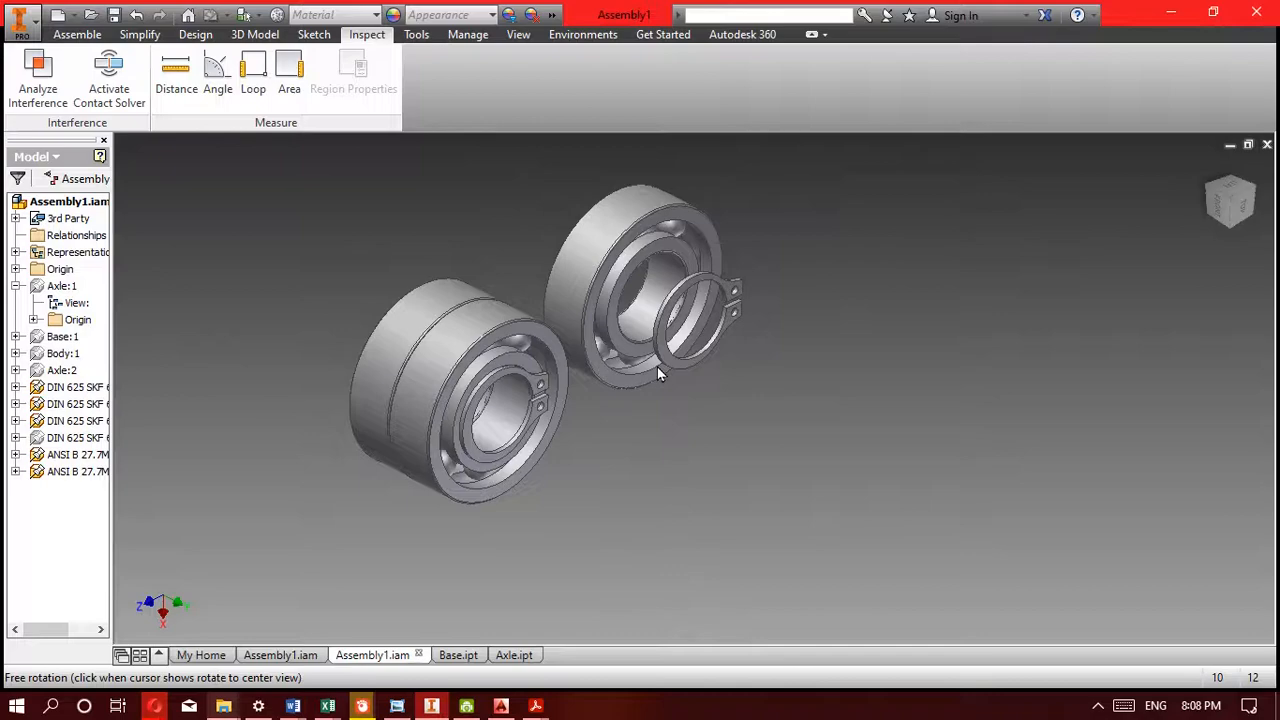
pyautogui.hotkey('ctrl', 'z')
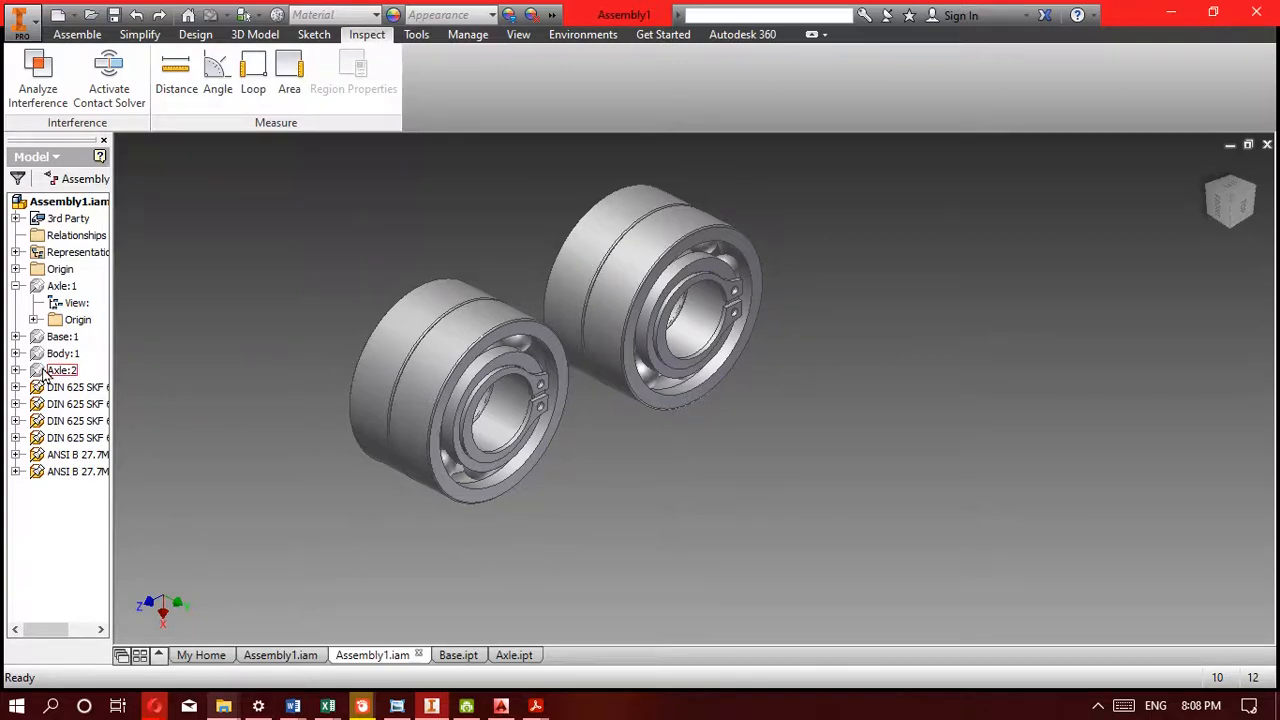
# Turn the visibility of Axle:1, Base:1, Body:1 and Axle:2 back on in the assembly
pyautogui.click(62, 286)
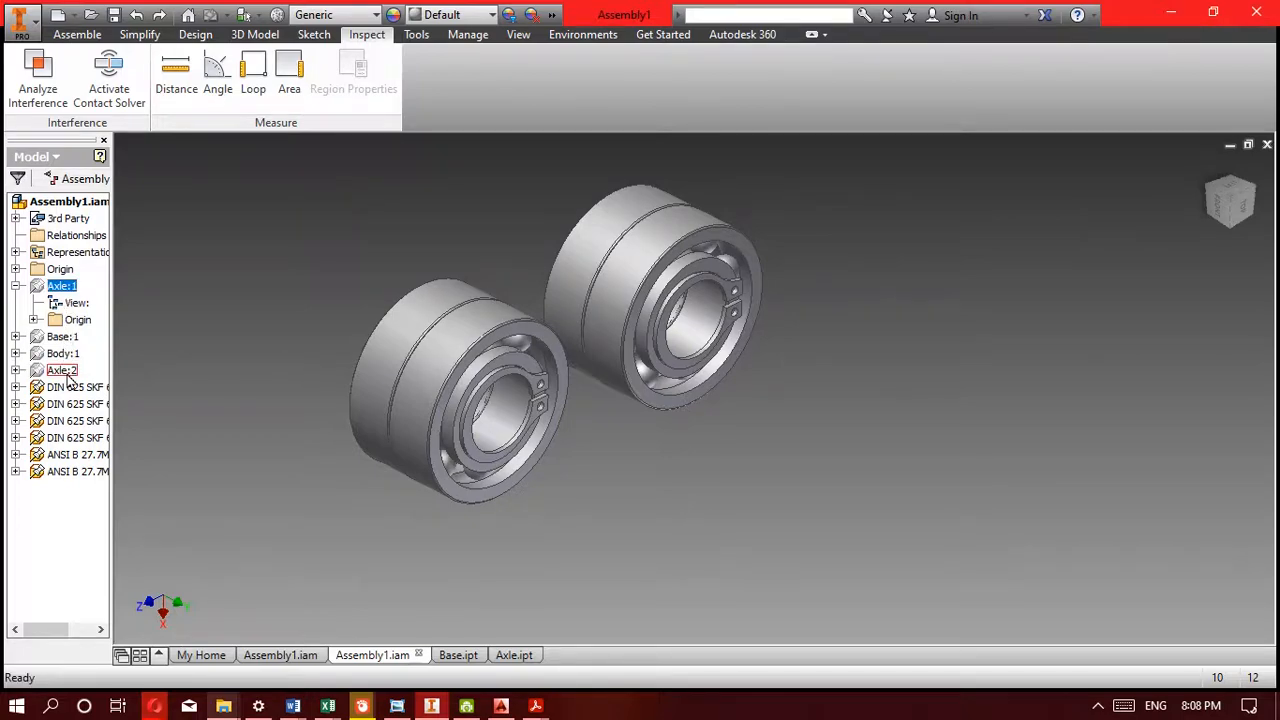
pyautogui.rightClick(45, 288)
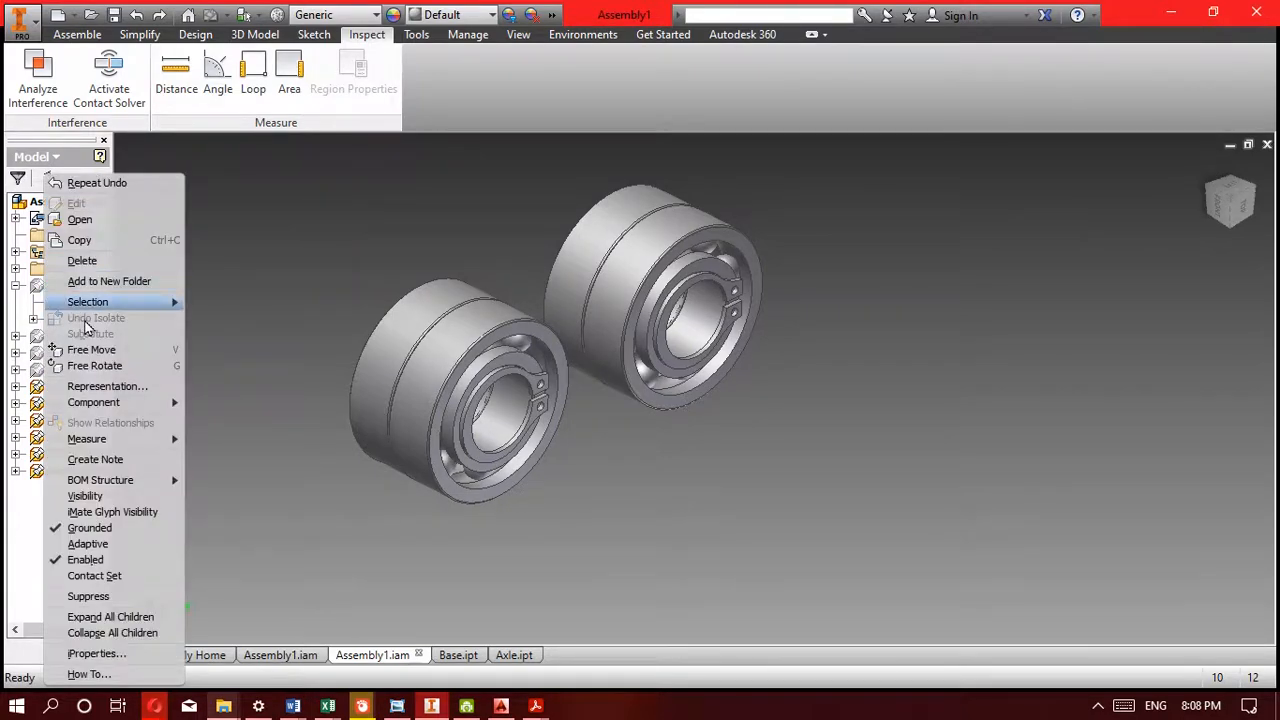
pyautogui.click(110, 496)
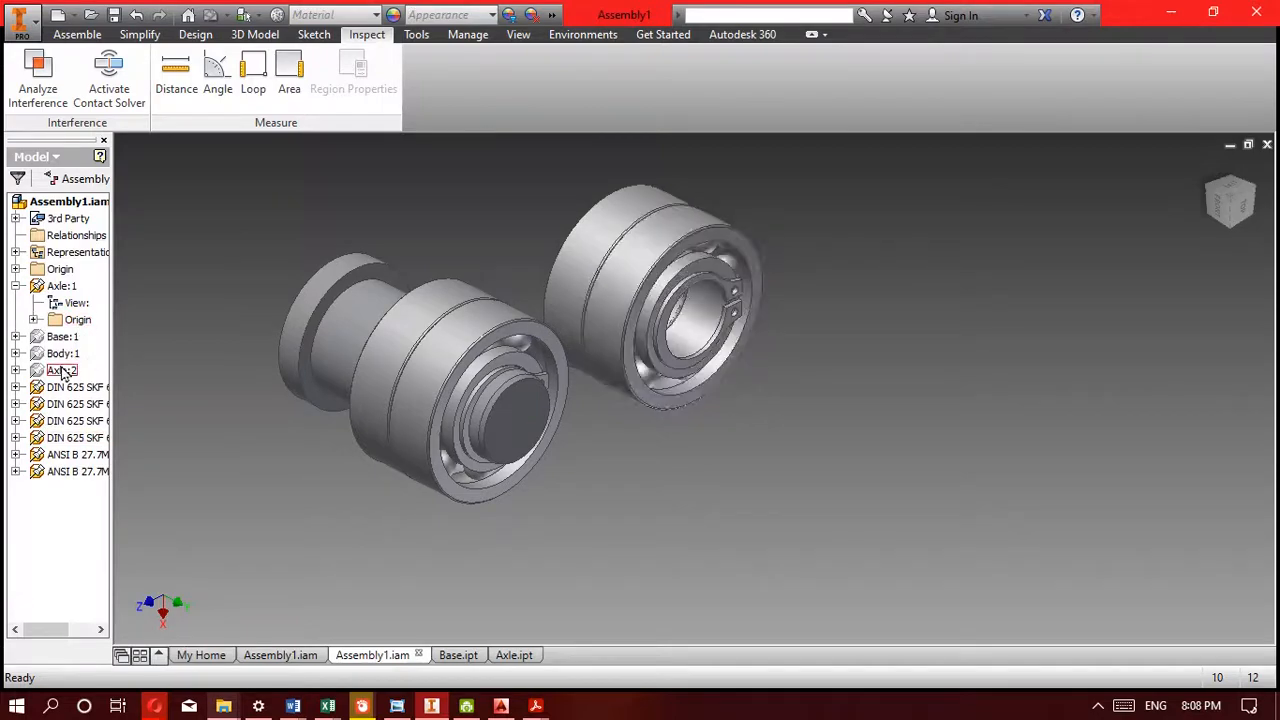
pyautogui.click(64, 338)
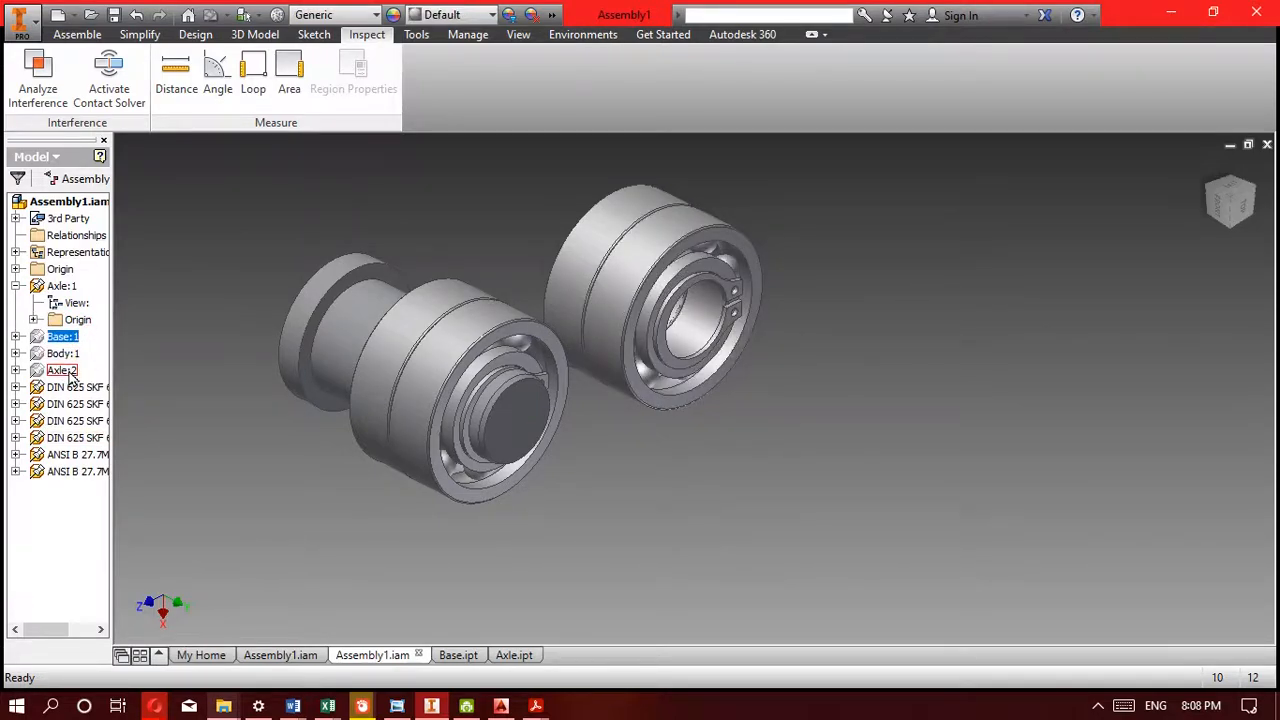
pyautogui.keyDown('shift'); pyautogui.click(62, 370); pyautogui.keyUp('shift')
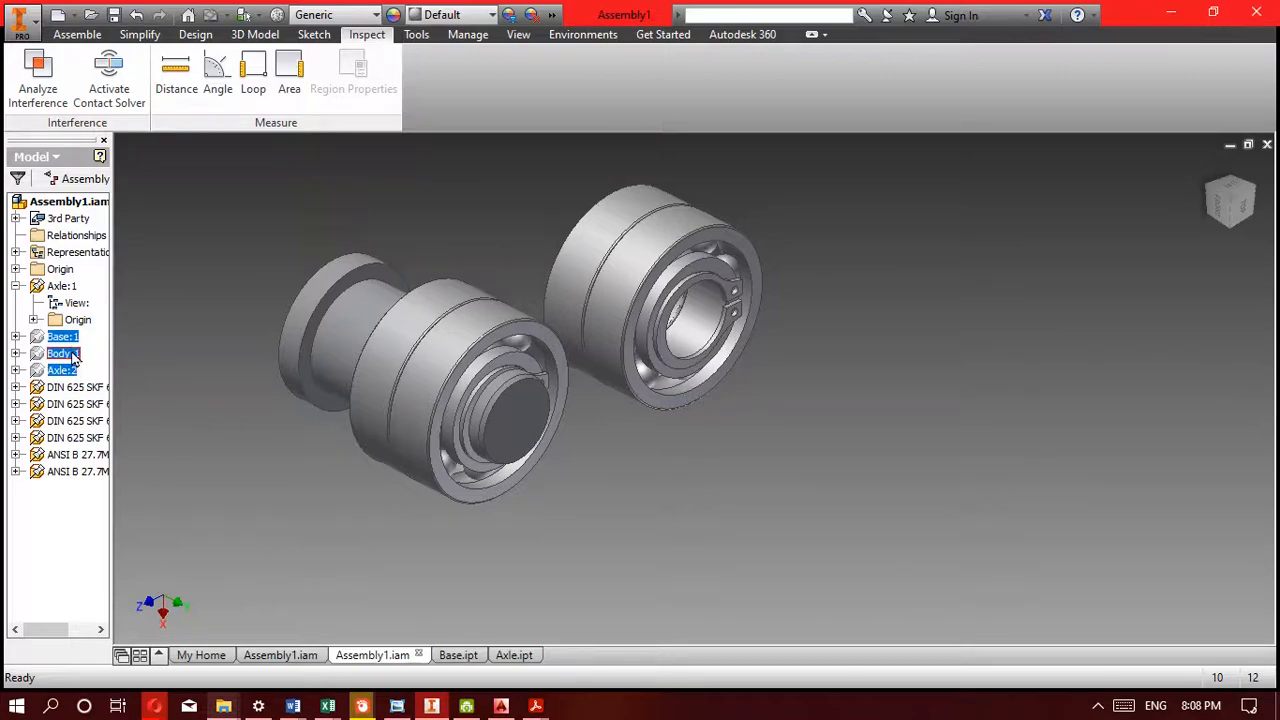
pyautogui.rightClick(72, 357)
pyautogui.click(140, 537)
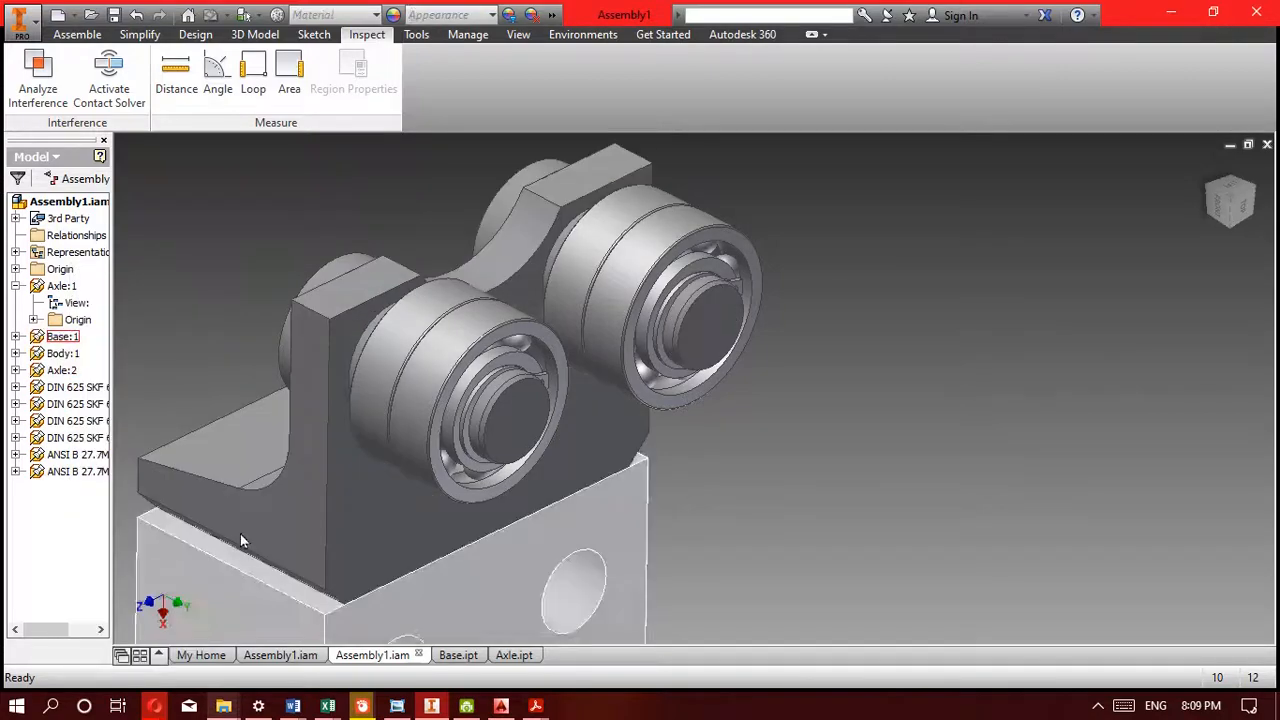
# Open the ANSI B 27.7M retaining ring from the end of Axle:2 in its own window and examine its shape
pyautogui.scroll(3, 820, 449)
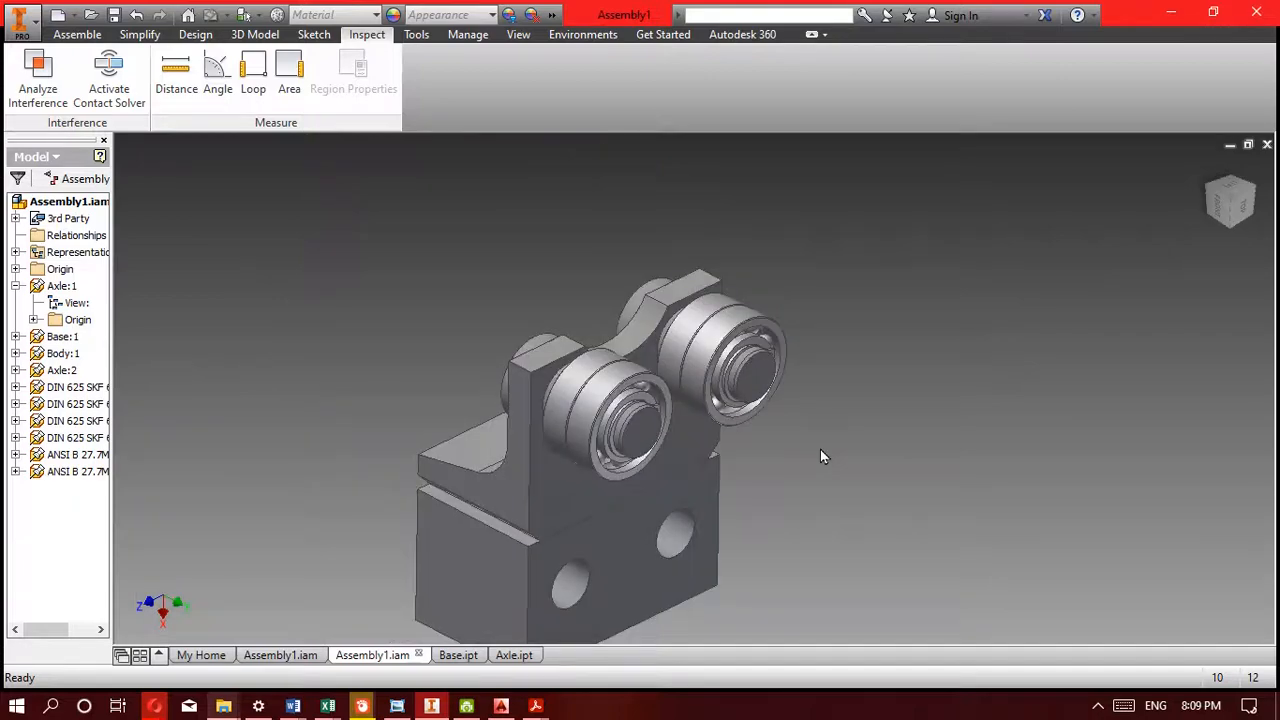
pyautogui.keyDown('shift'); pyautogui.moveTo(820, 449); pyautogui.dragTo(741, 462, button='middle'); pyautogui.keyUp('shift')
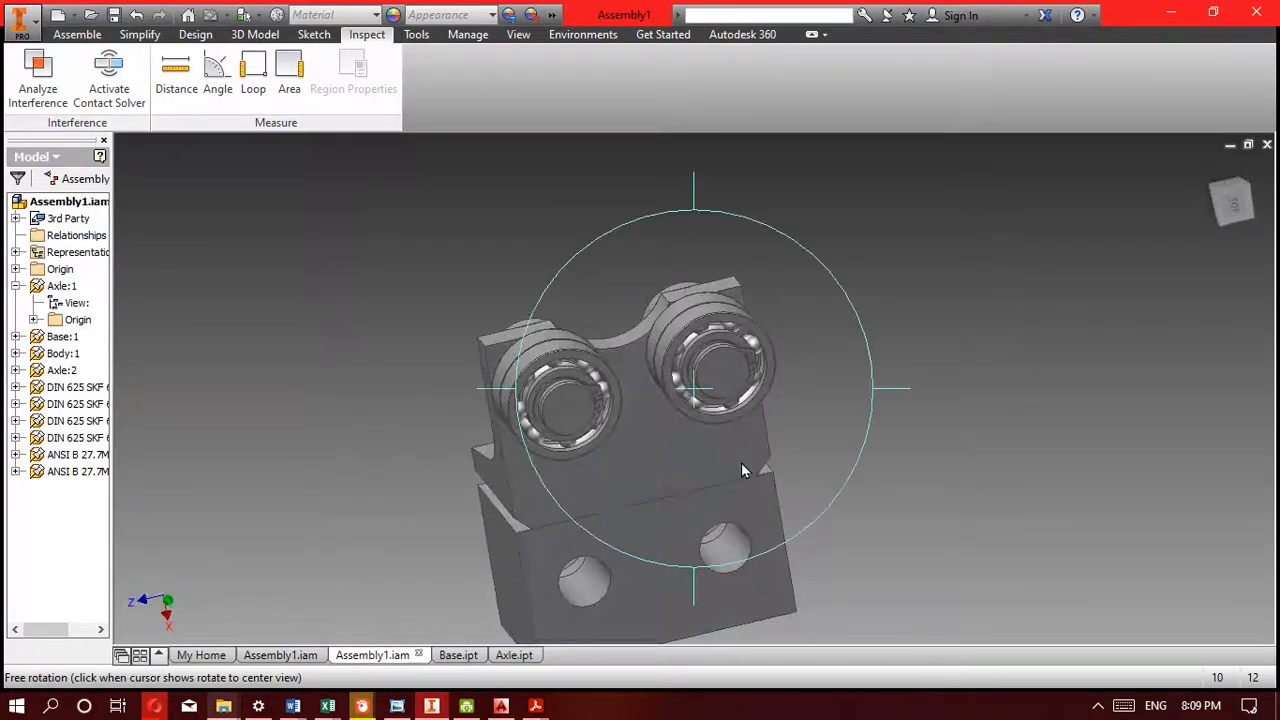
pyautogui.scroll(-5, 735, 380)
pyautogui.click(748, 338)
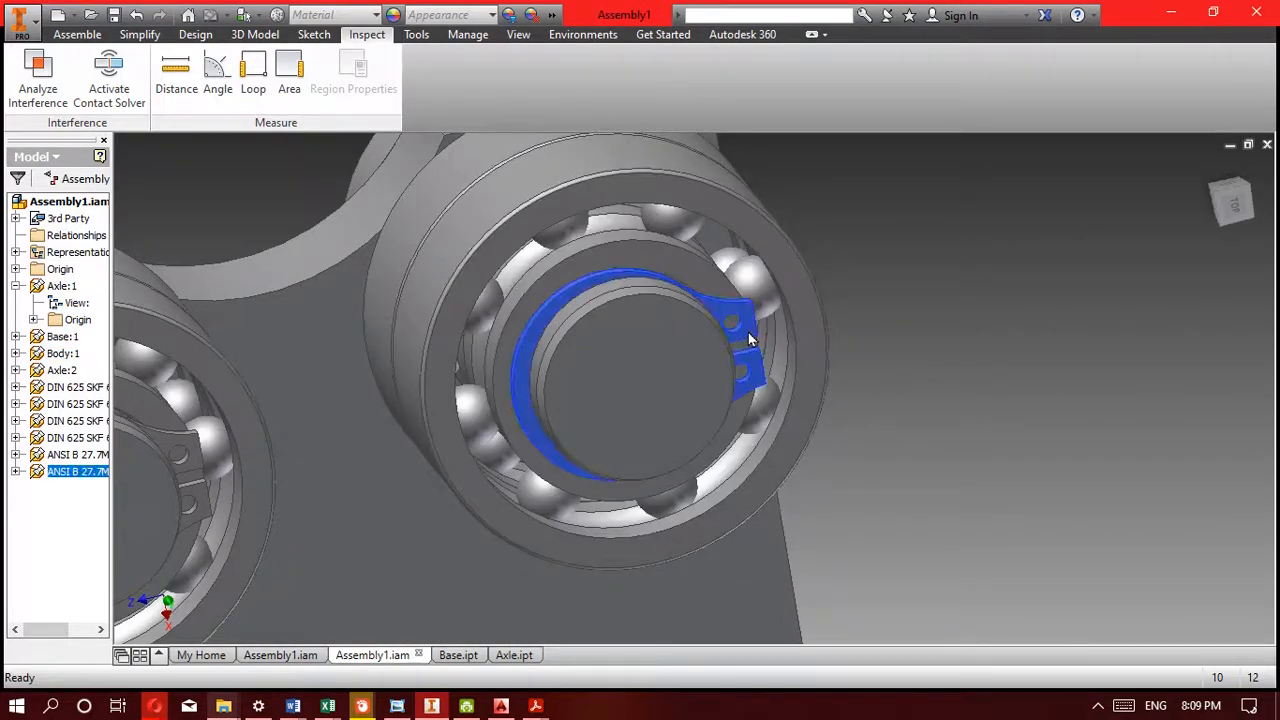
pyautogui.rightClick(748, 338)
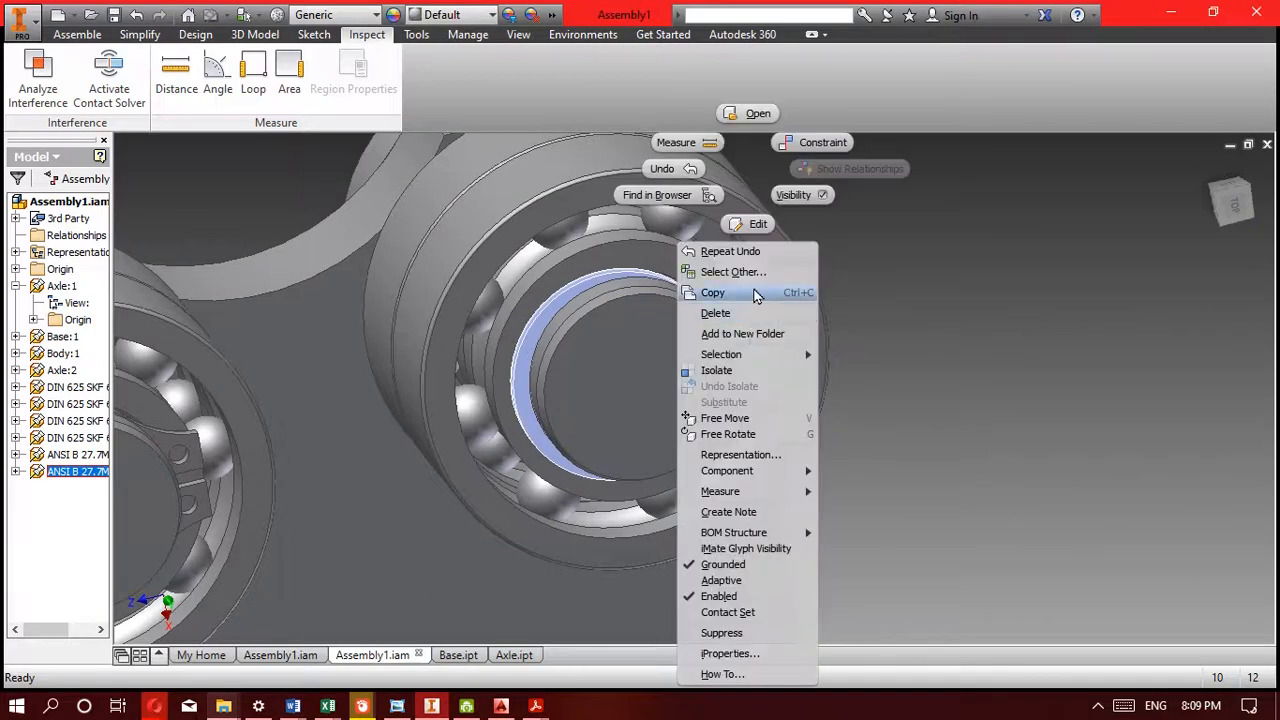
pyautogui.click(756, 114)
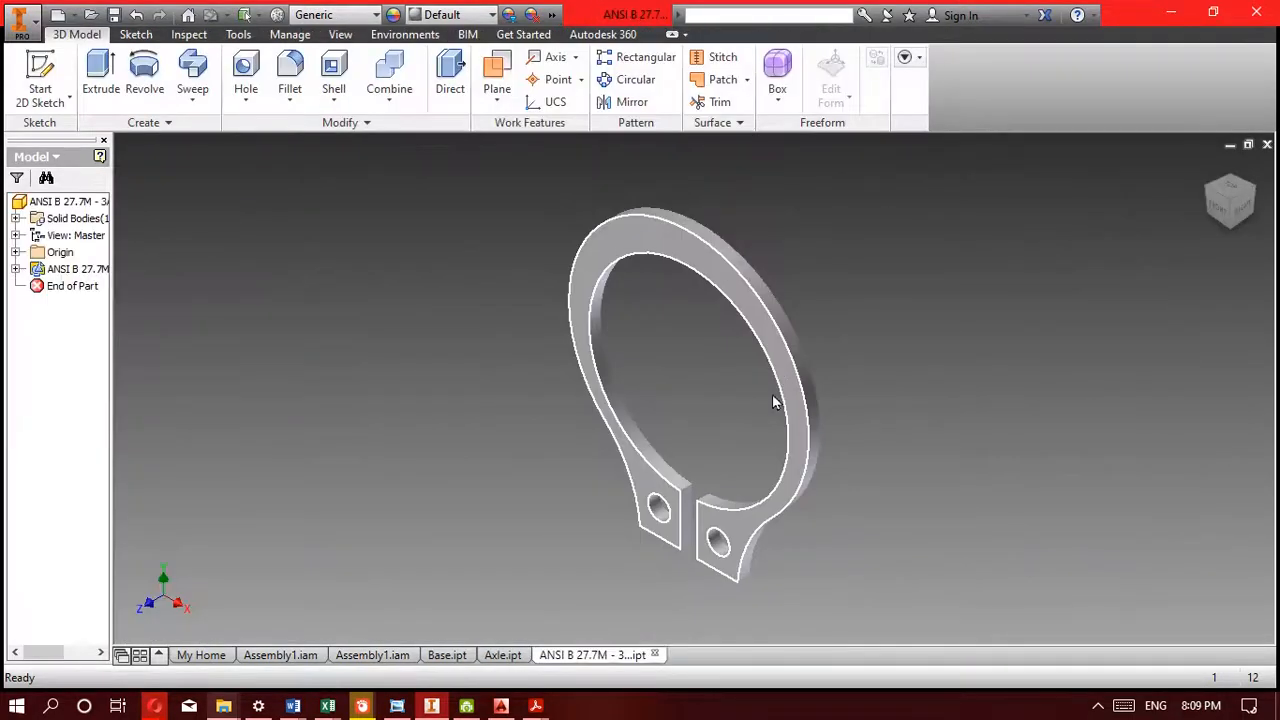
pyautogui.keyDown('shift'); pyautogui.moveTo(777, 400); pyautogui.dragTo(727, 441, button='middle'); pyautogui.keyUp('shift')
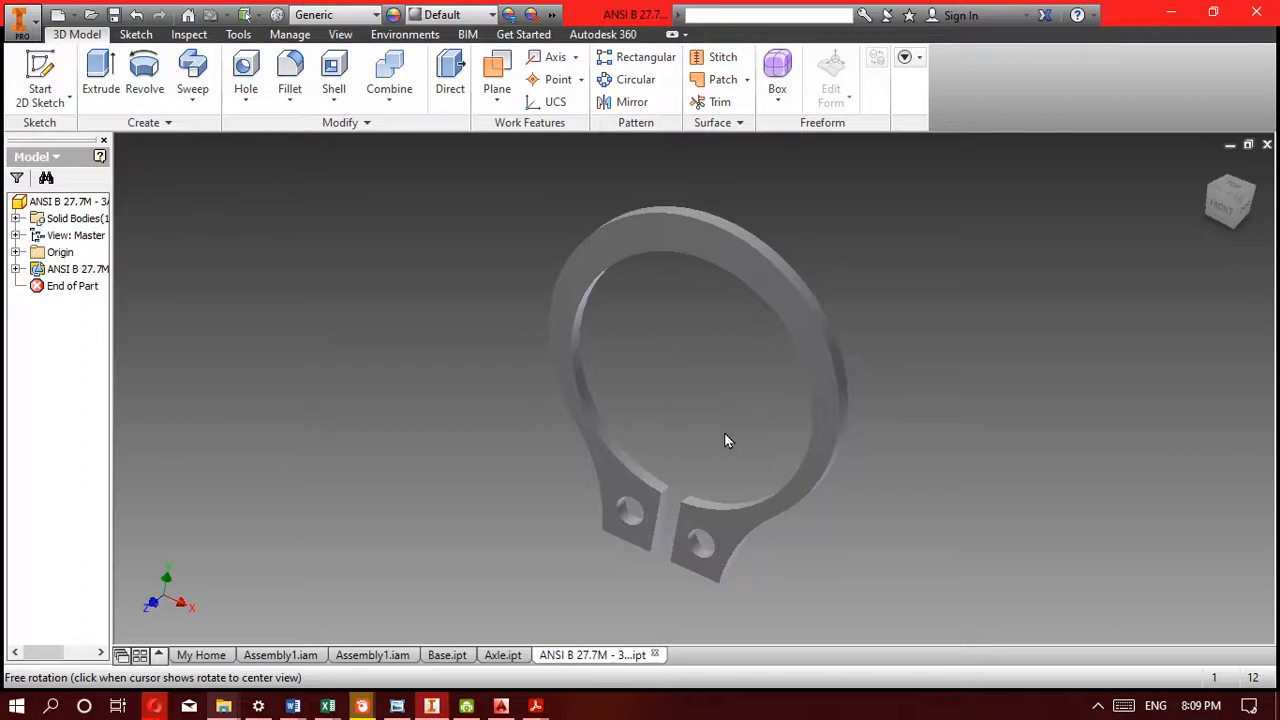
# Switch to the blank Word document and write "Snap Ring" and "Segeering" on separate lines, enlarging the view for readability
pyautogui.click(293, 706)
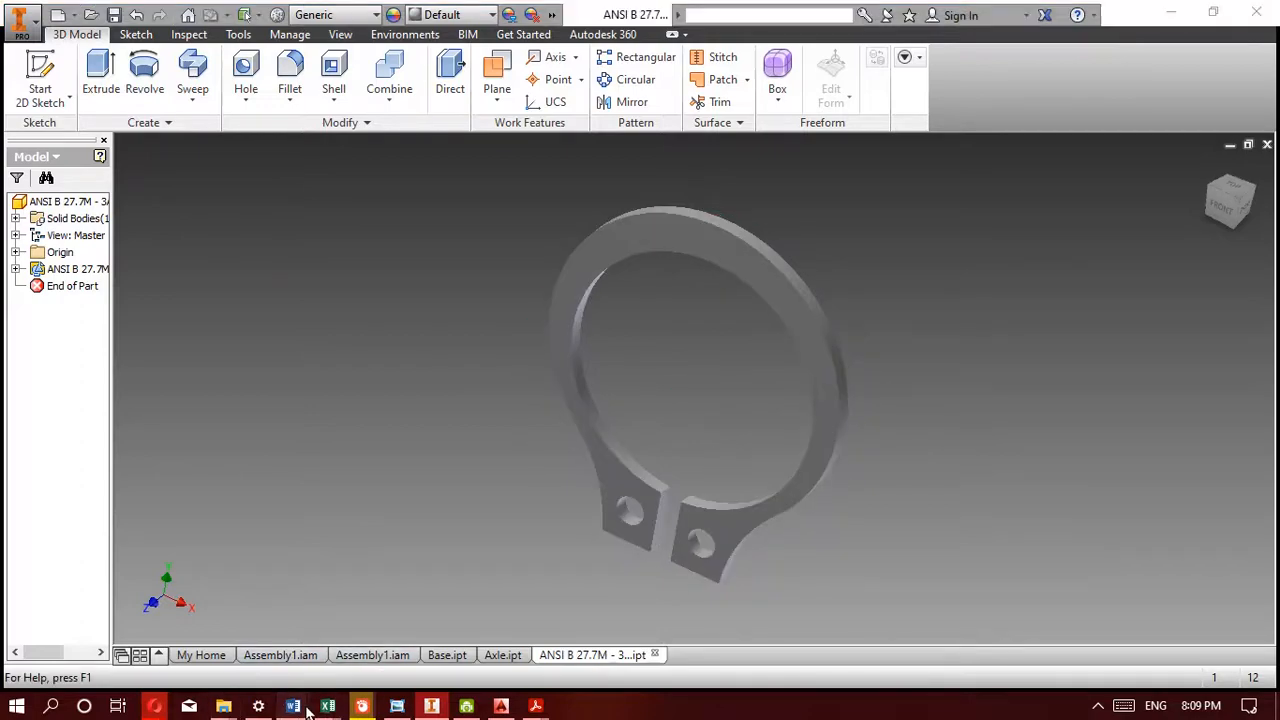
pyautogui.click(535, 655)
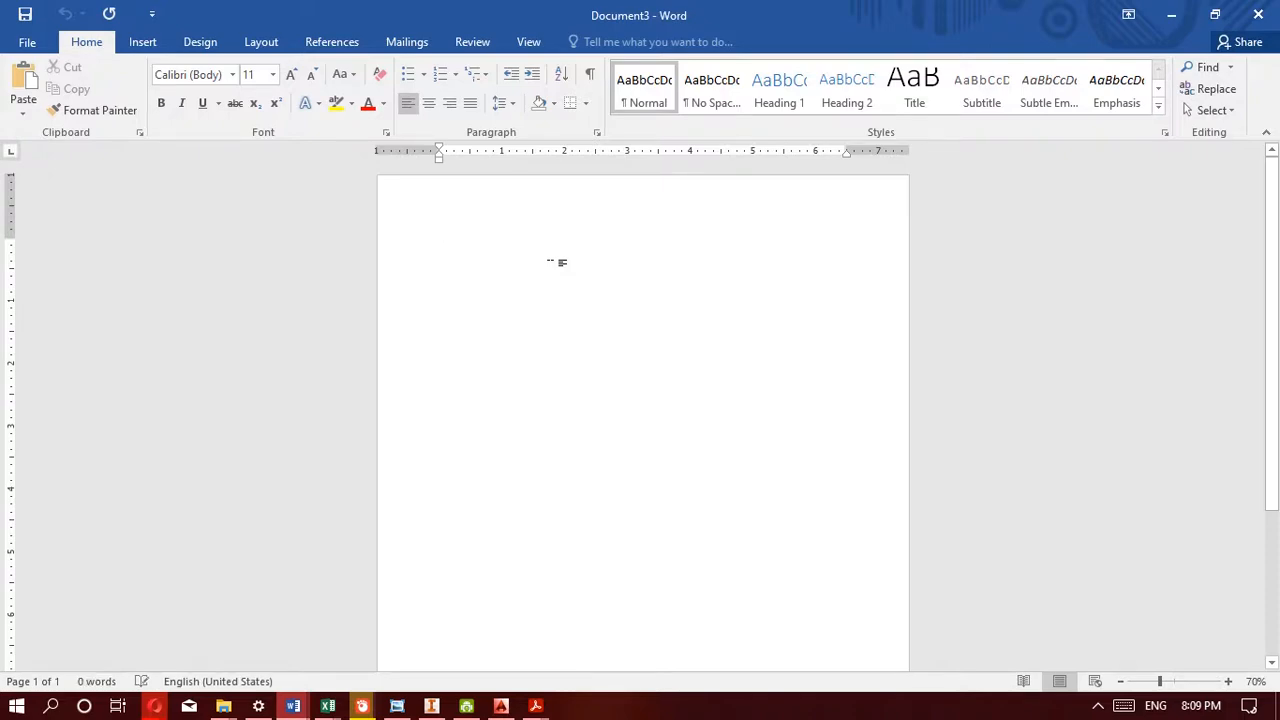
pyautogui.write('Sna')
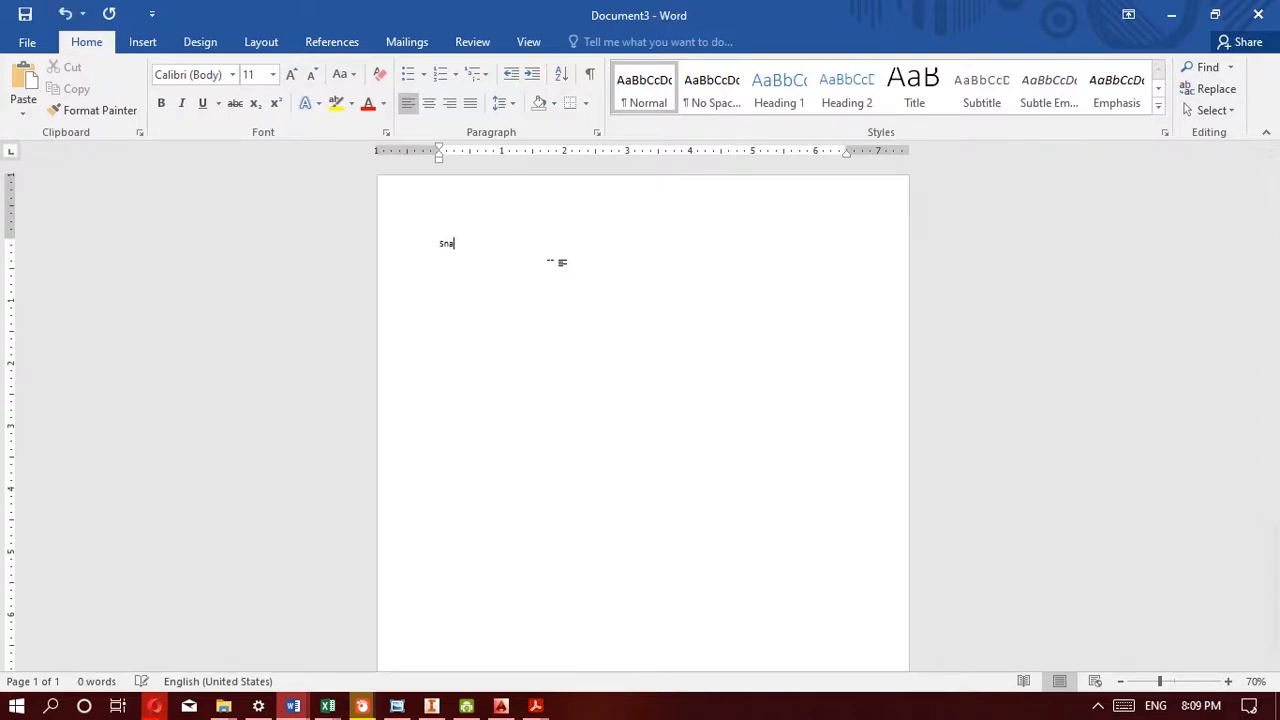
pyautogui.keyDown('ctrl'); pyautogui.scroll(4, 520, 182); pyautogui.keyUp('ctrl')
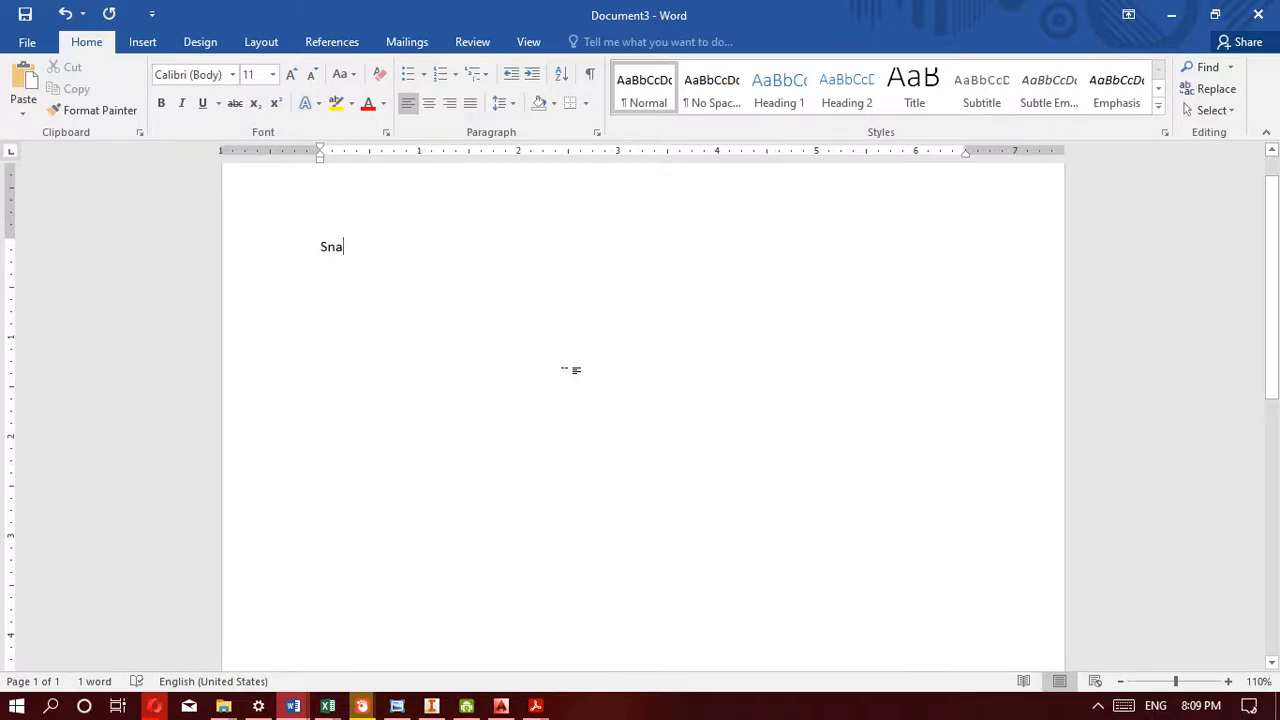
pyautogui.press('BackSpace')
pyautogui.press('BackSpace')
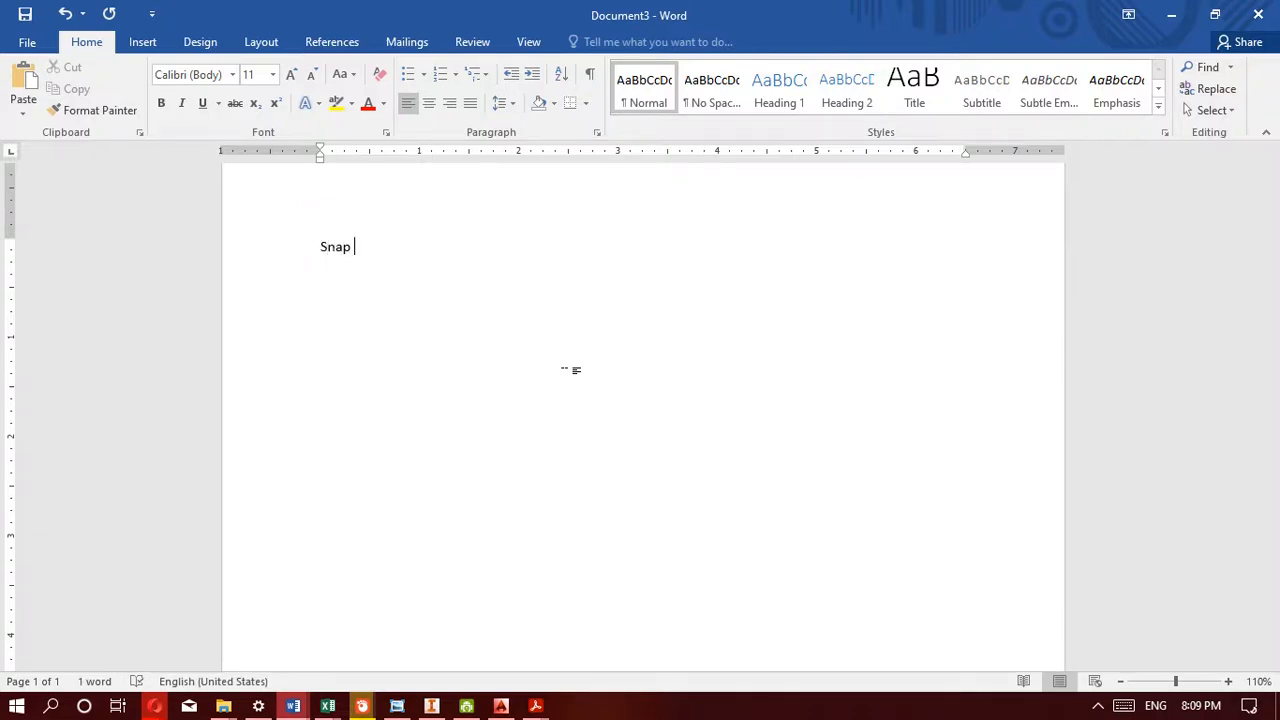
pyautogui.write('Ring')
pyautogui.keyDown('ctrl'); pyautogui.scroll(2, 571, 369); pyautogui.keyUp('ctrl')
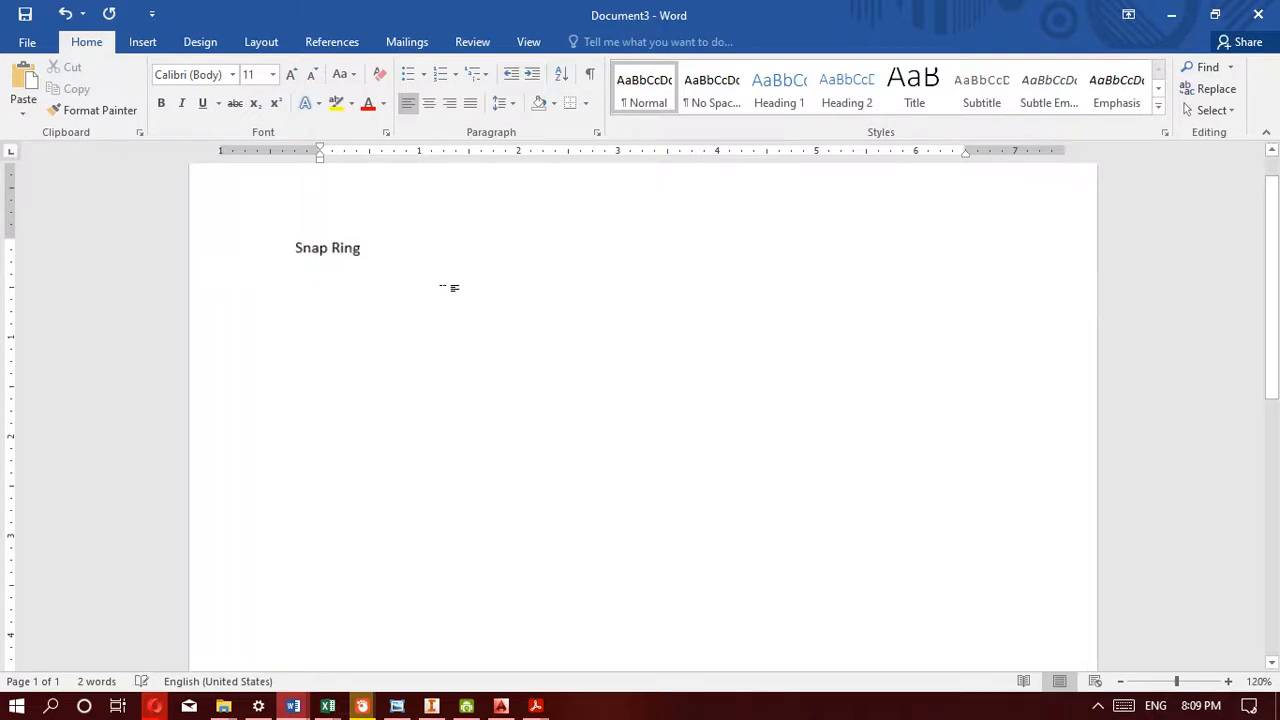
pyautogui.press('Return')
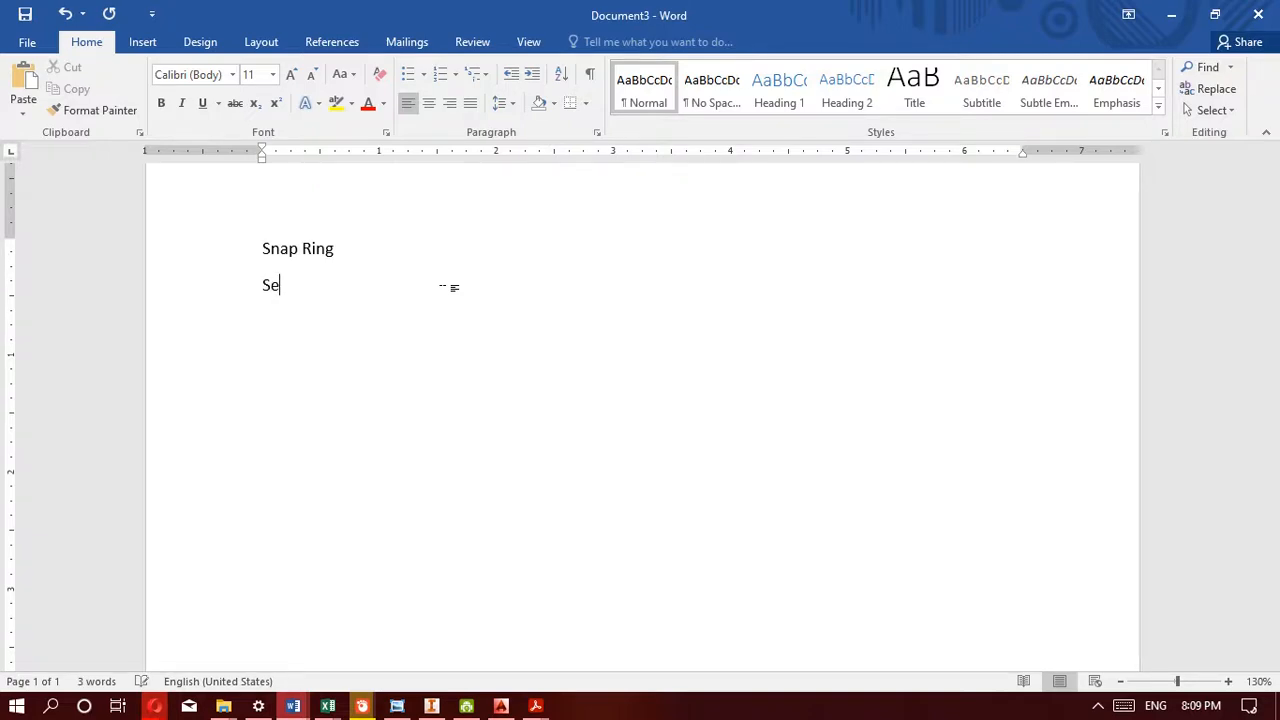
pyautogui.write('Segeering')
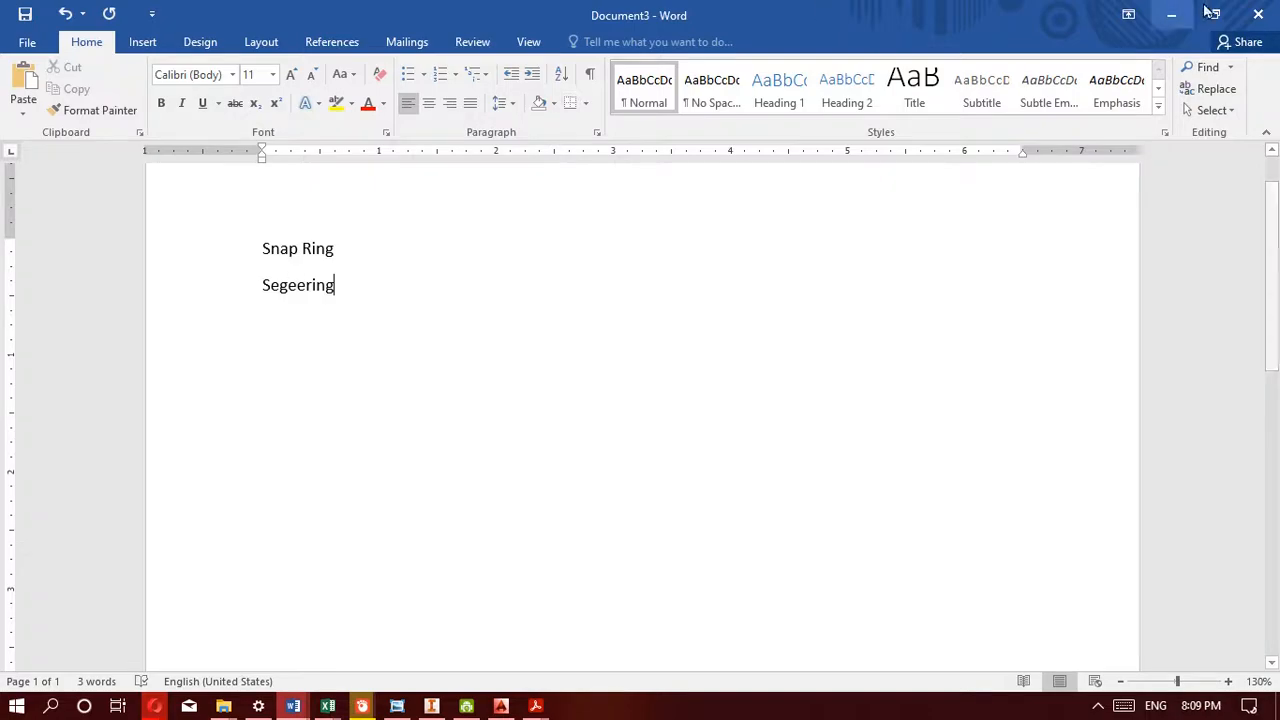
# Minimize Word and return to the imported roll assembly in Inventor with nothing selected
pyautogui.click(1172, 15)
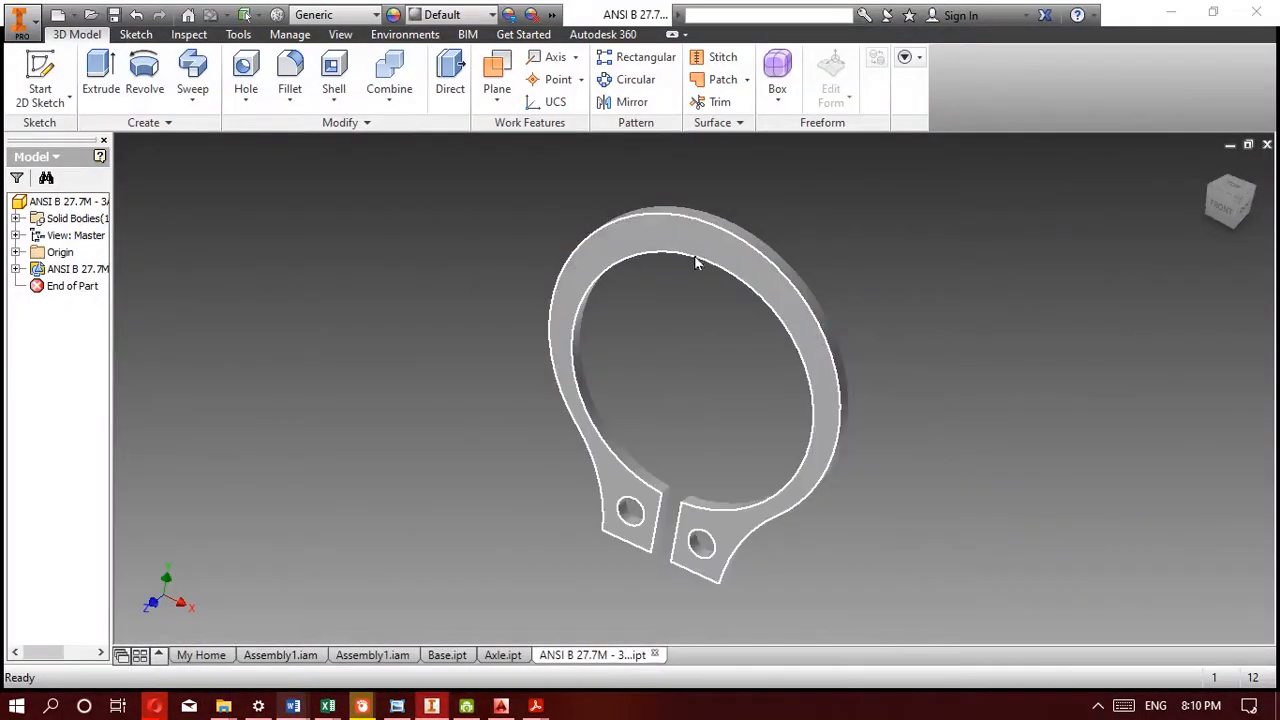
pyautogui.click(503, 657)
pyautogui.click(449, 656)
pyautogui.click(397, 652)
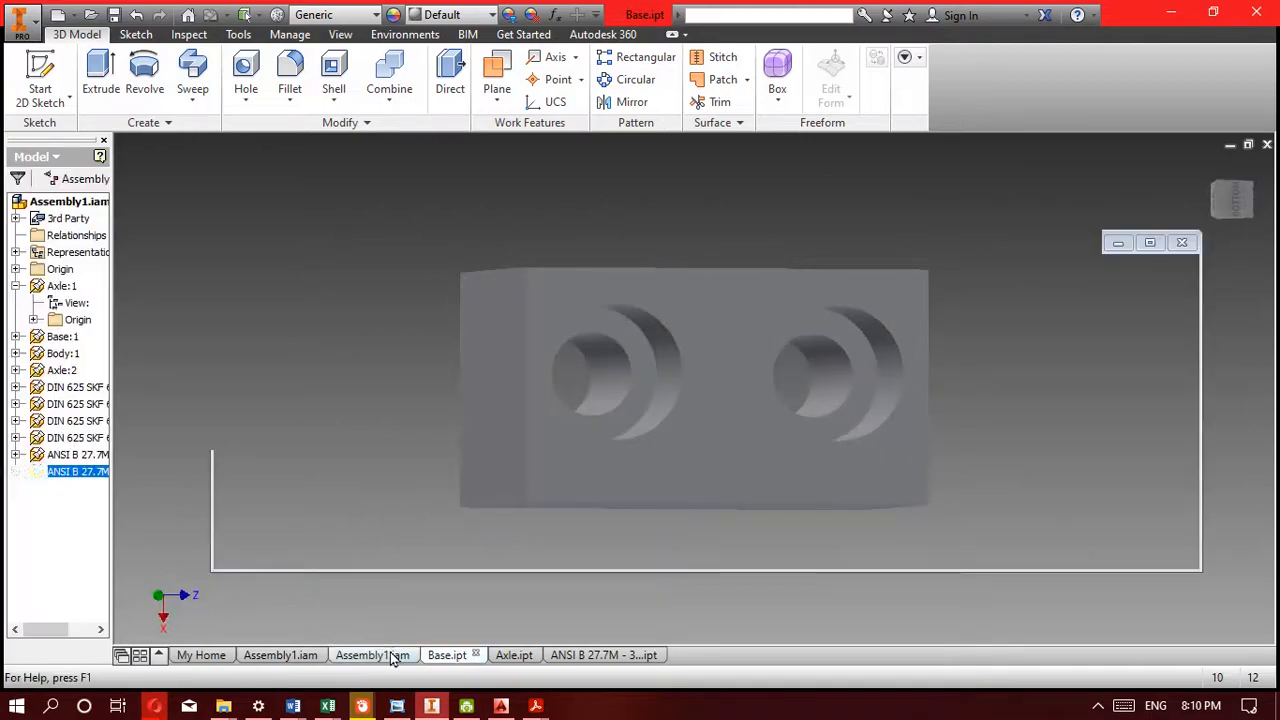
pyautogui.click(953, 331)
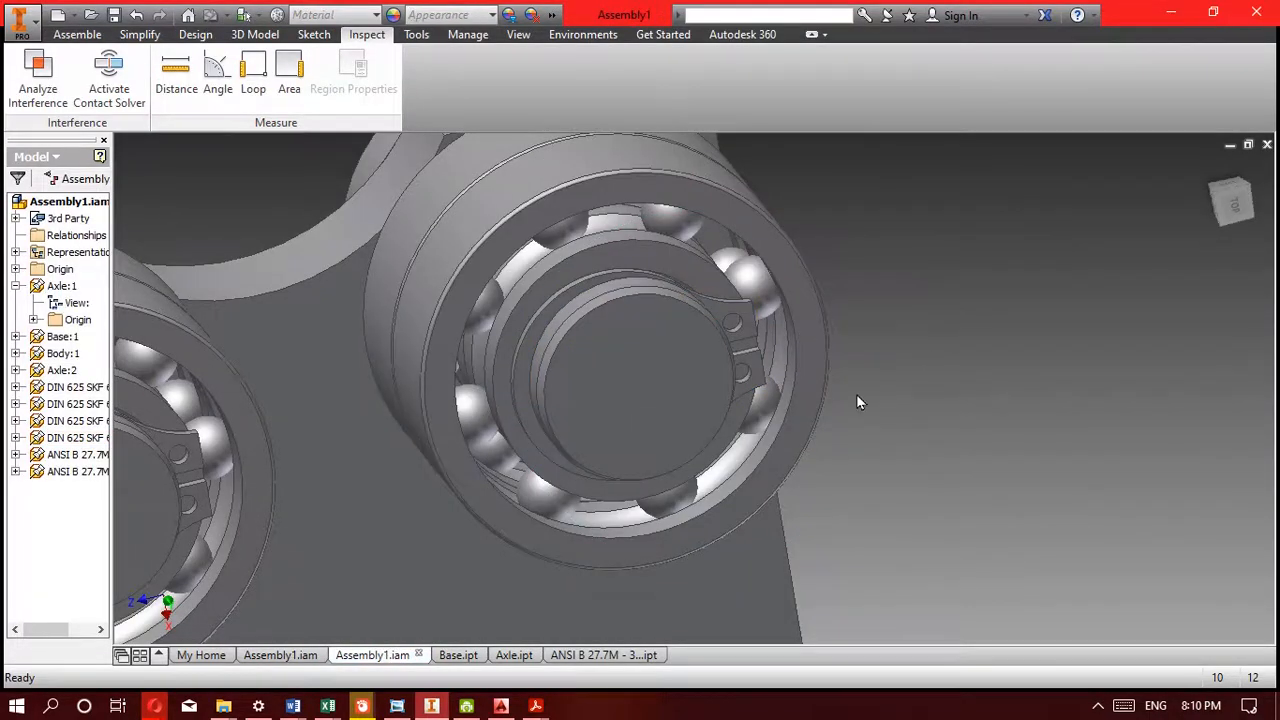
# Examine how Axle:2 and the rollers fit in the body bracket, highlighting the axle and viewing it from the side
pyautogui.scroll(3, 856, 394)
pyautogui.keyDown('shift'); pyautogui.moveTo(671, 378); pyautogui.dragTo(761, 395, button='middle'); pyautogui.keyUp('shift')
pyautogui.click(762, 402)
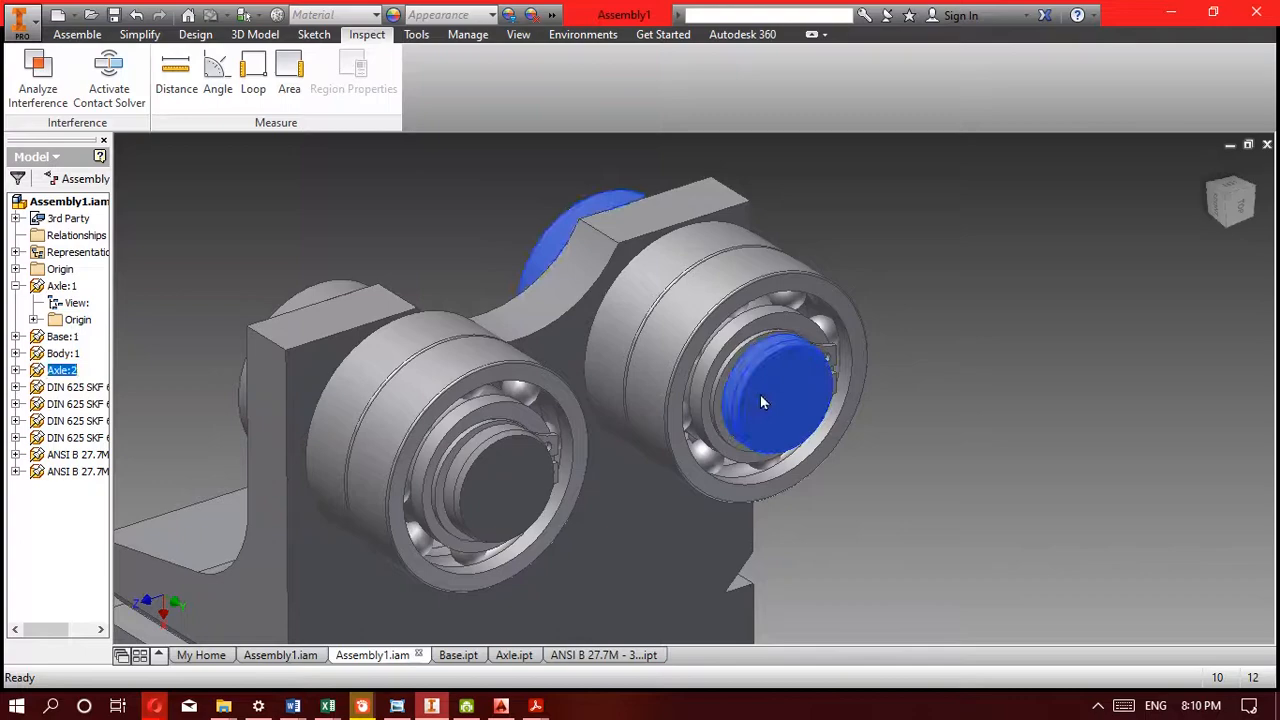
pyautogui.keyDown('shift'); pyautogui.moveTo(728, 471); pyautogui.dragTo(651, 364, button='middle'); pyautogui.keyUp('shift')
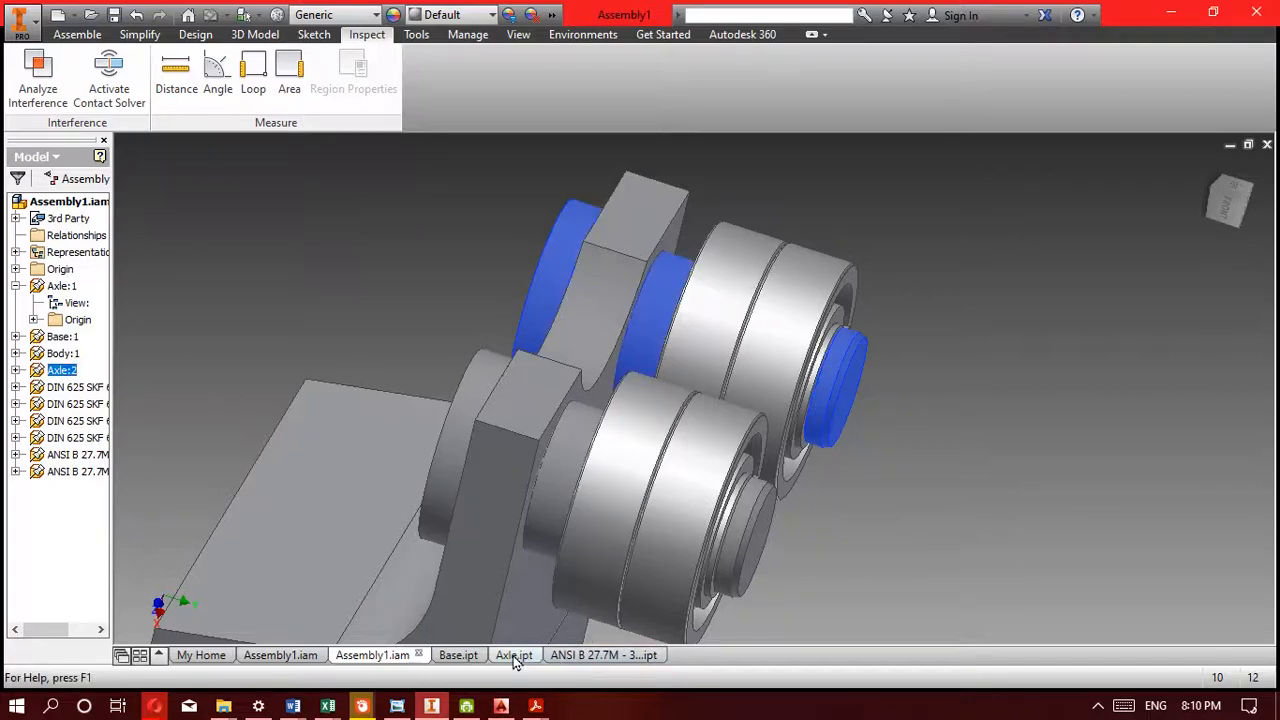
pyautogui.moveTo(483, 664)
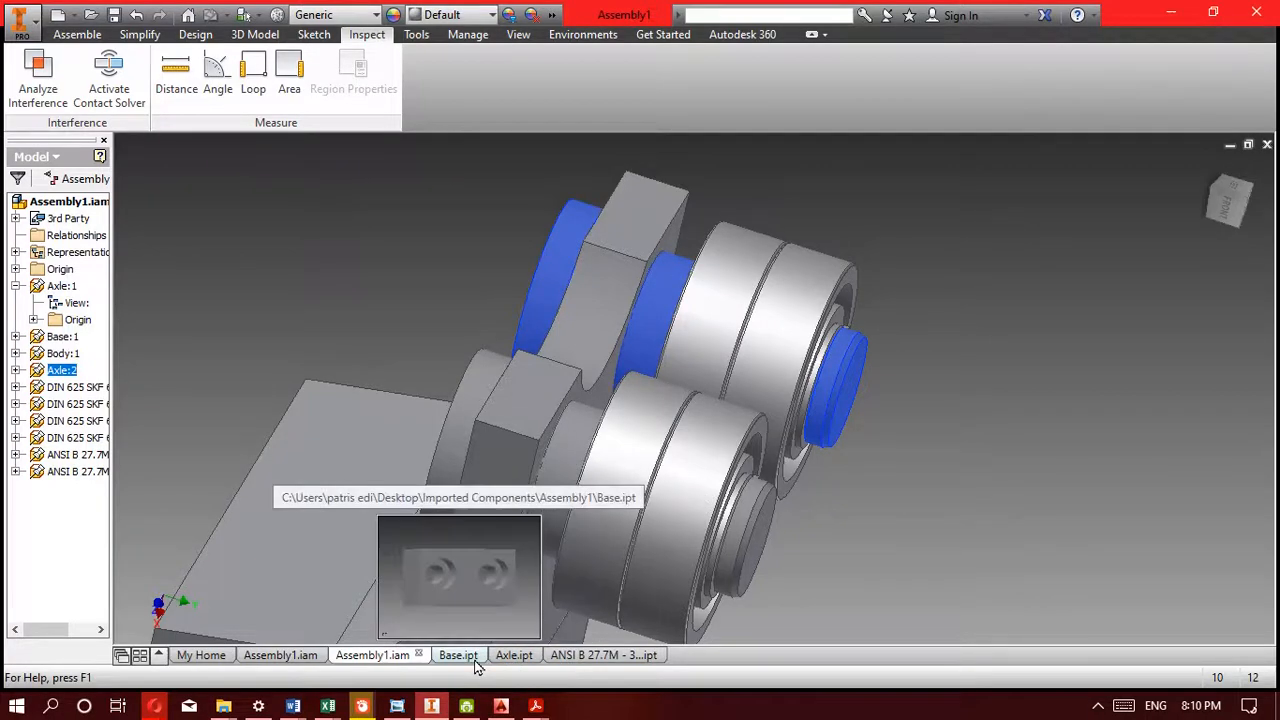
pyautogui.click(918, 557)
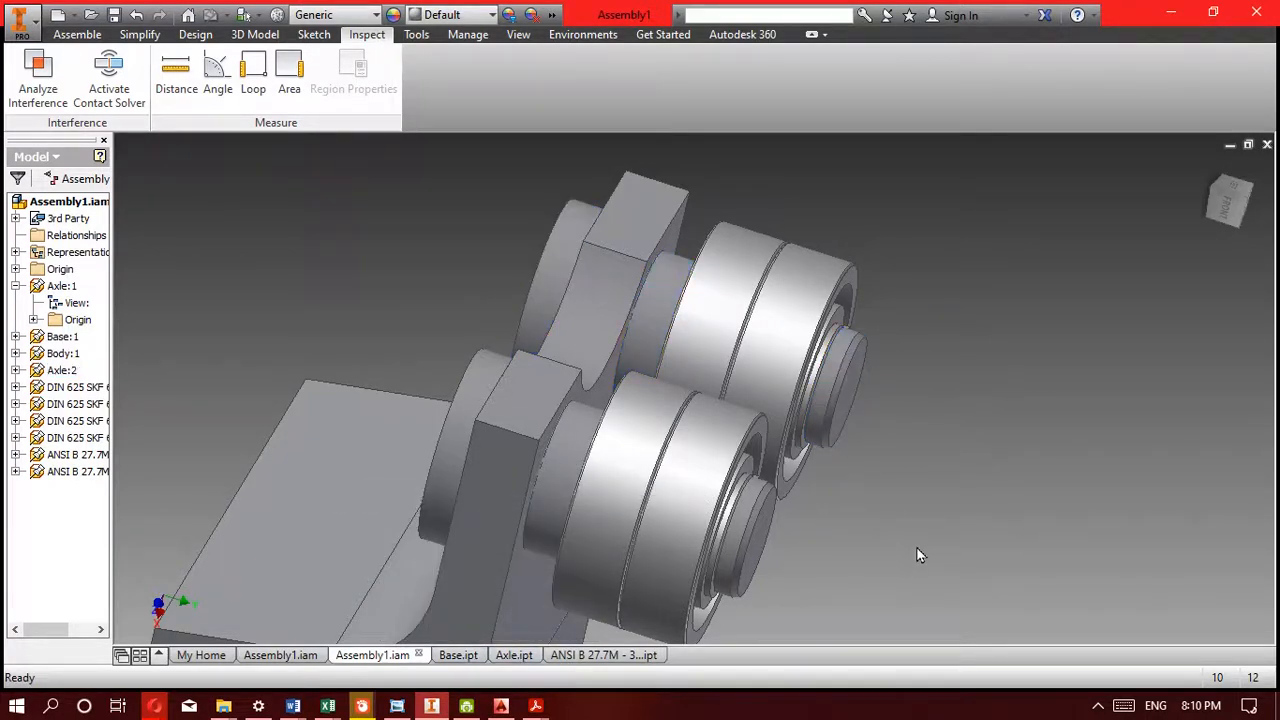
pyautogui.moveTo(695, 535); pyautogui.dragTo(832, 388, button='middle')
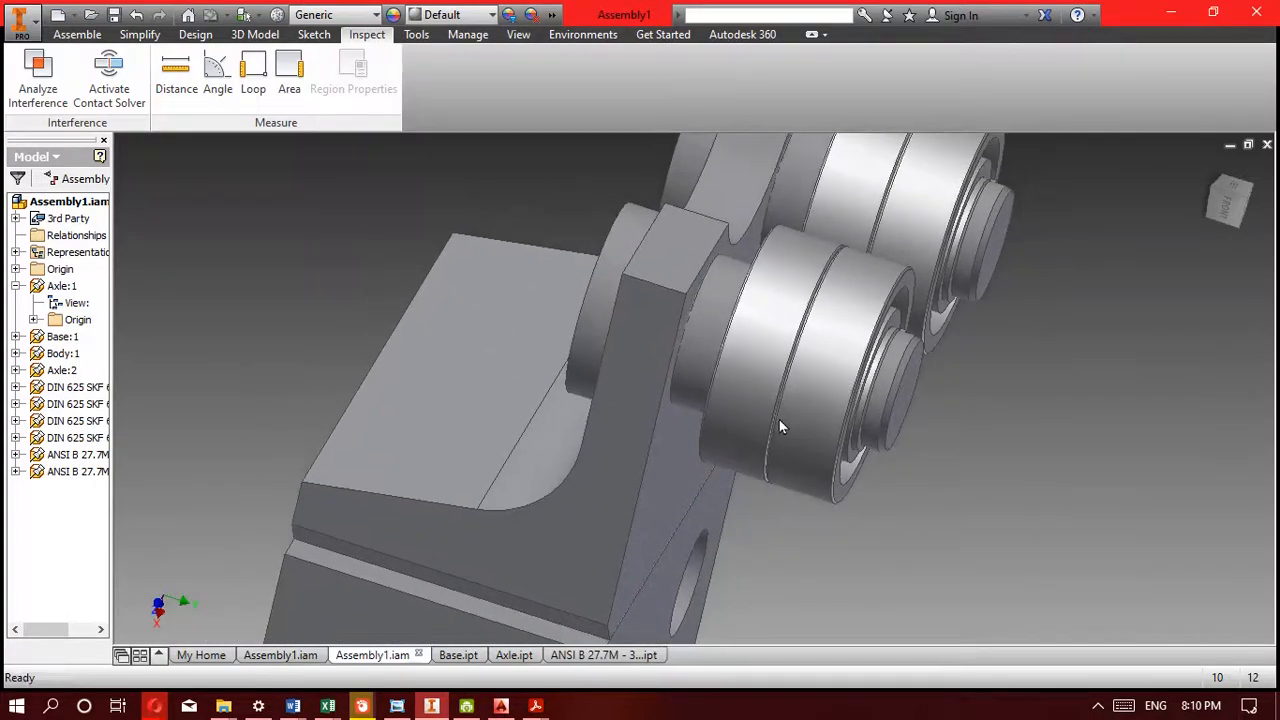
# Identify the main parts of the assembly by highlighting Base:1, Body:1, Axle:1 and Axle:2 in turn
pyautogui.scroll(-3, 780, 425)
pyautogui.keyDown('shift'); pyautogui.moveTo(680, 423); pyautogui.dragTo(844, 429, button='middle'); pyautogui.keyUp('shift')
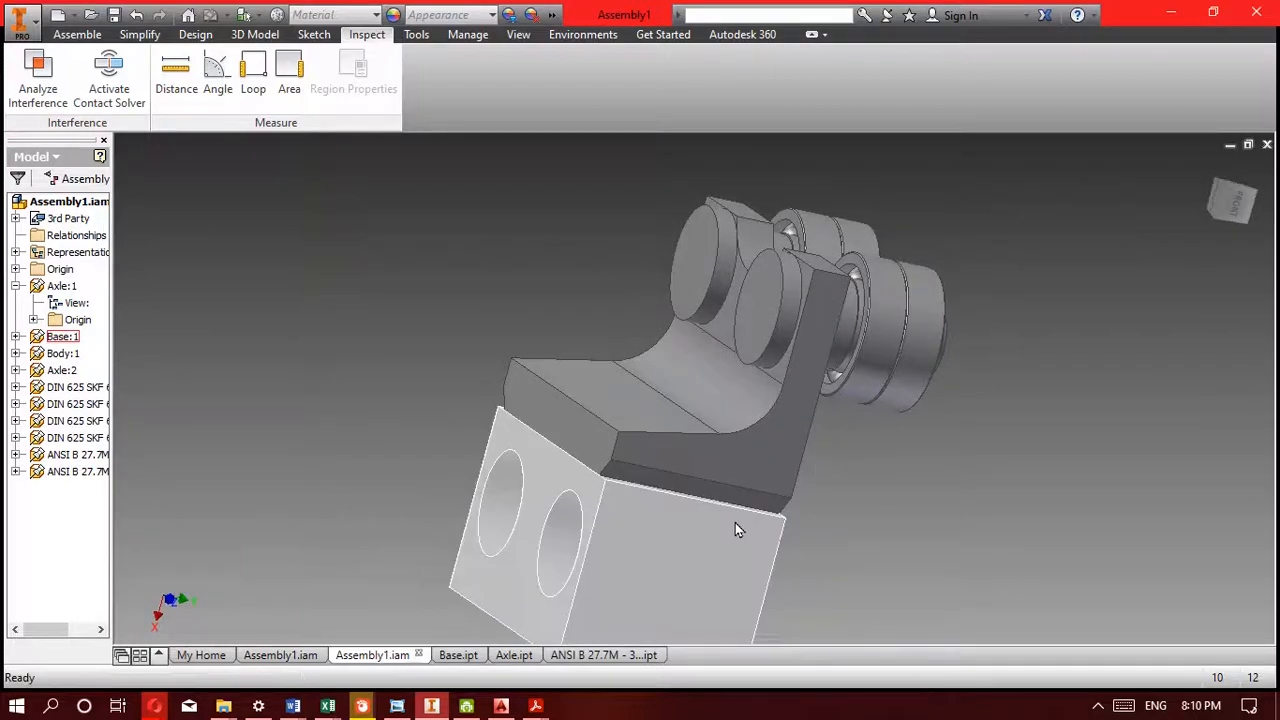
pyautogui.click(720, 546)
pyautogui.click(705, 472)
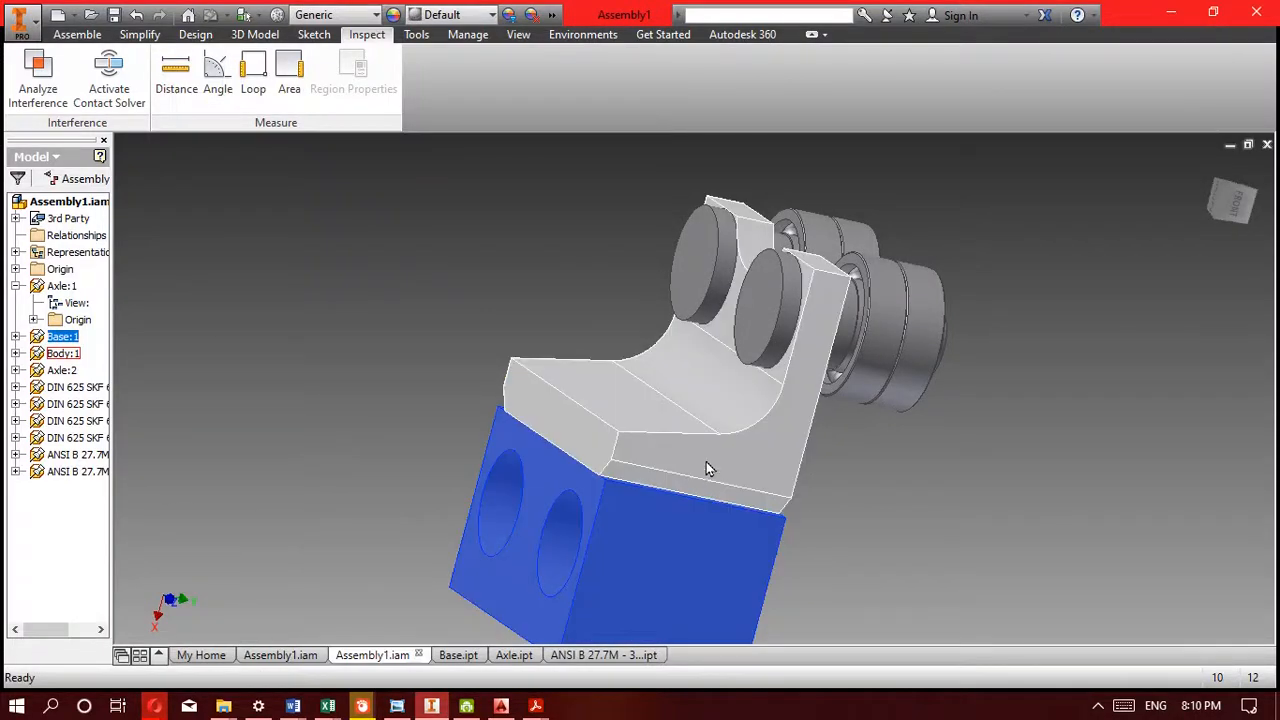
pyautogui.click(767, 311)
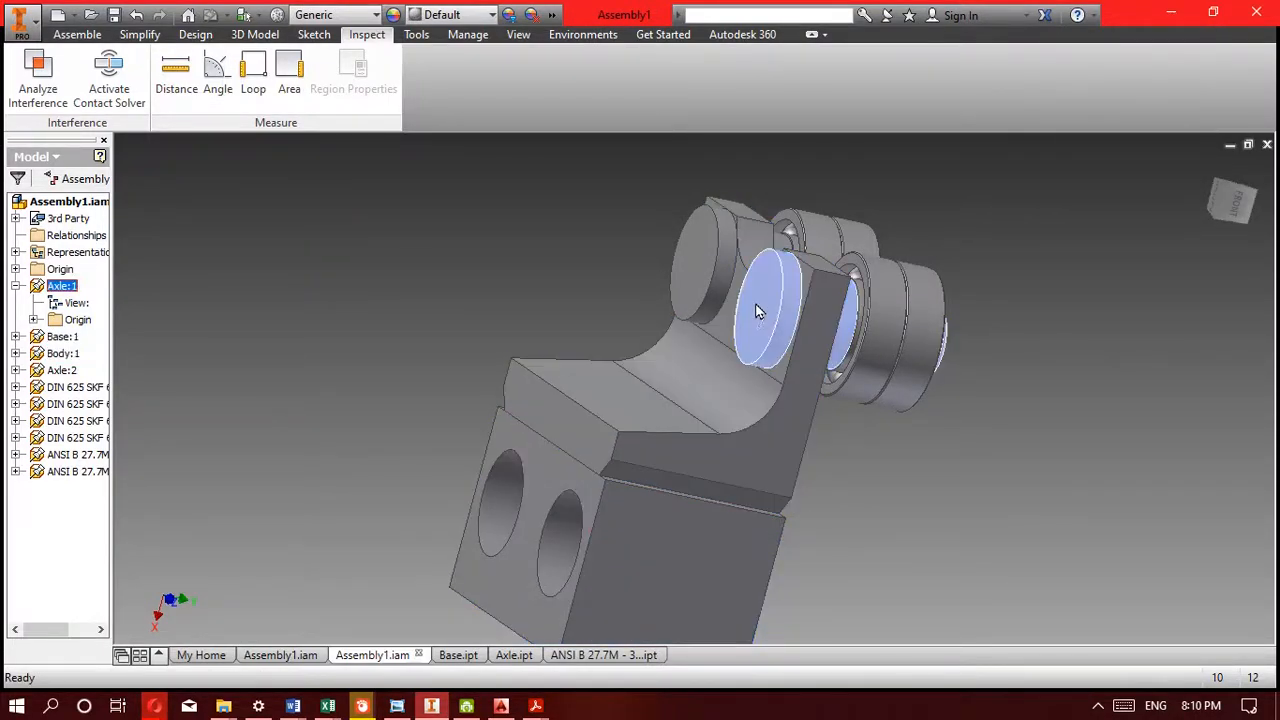
pyautogui.keyDown('ctrl'); pyautogui.click(703, 278); pyautogui.keyUp('ctrl')
pyautogui.click(703, 278)
pyautogui.click(763, 314)
pyautogui.click(693, 283)
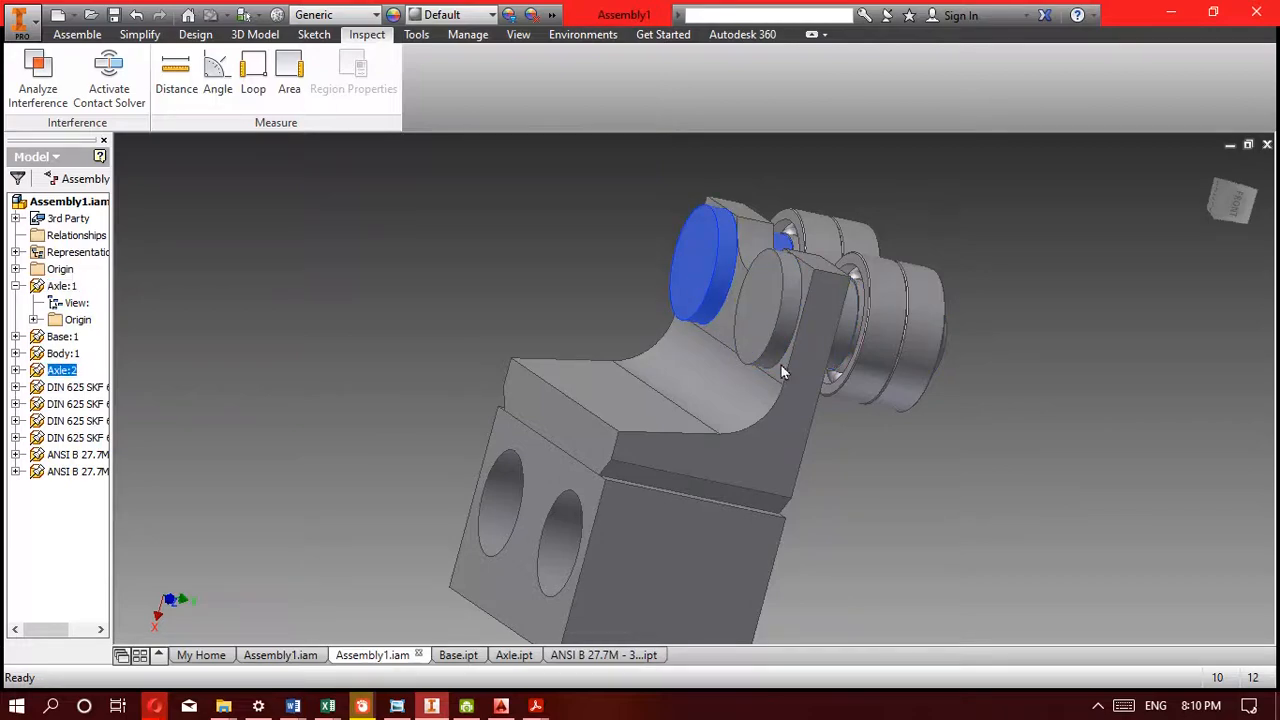
pyautogui.keyDown('shift'); pyautogui.moveTo(781, 367); pyautogui.dragTo(700, 335, button='middle'); pyautogui.keyUp('shift')
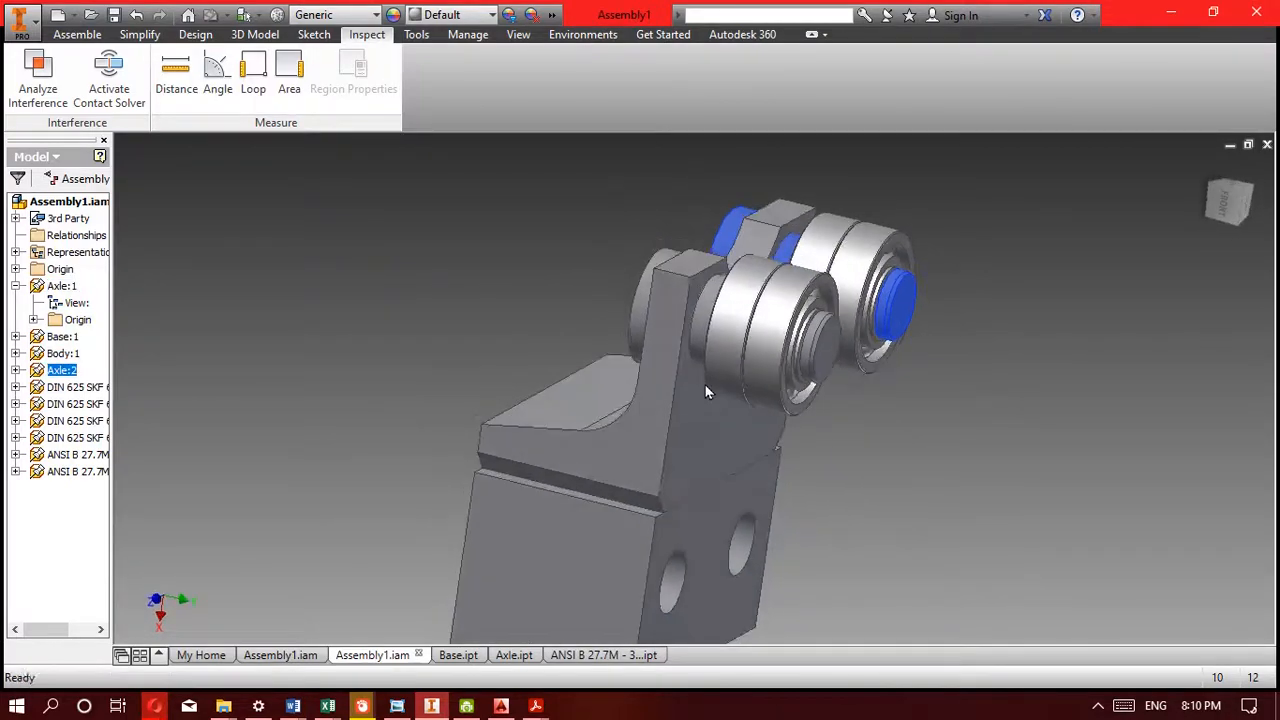
# Highlight Axle:1 and examine it from its head side and its bearing side to see how it passes through the bracket
pyautogui.moveTo(701, 325); pyautogui.dragTo(842, 362)
pyautogui.scroll(2, 765, 388)
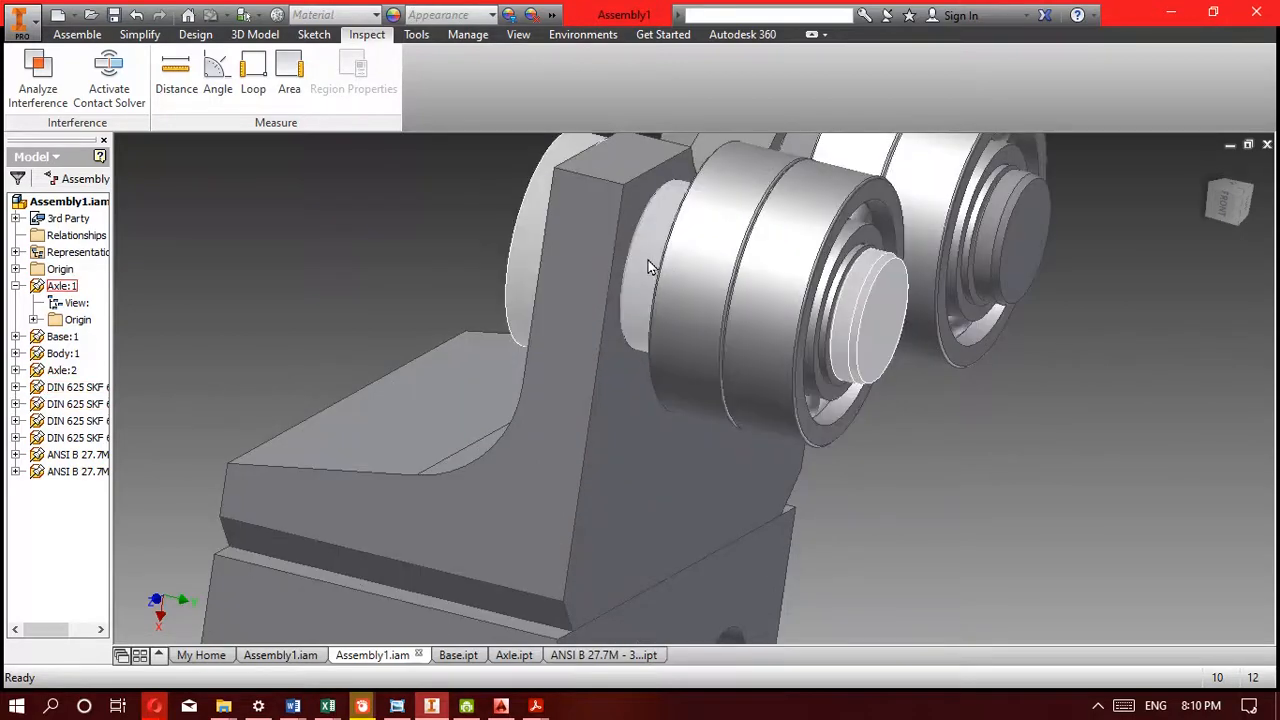
pyautogui.keyDown('shift'); pyautogui.moveTo(651, 263); pyautogui.dragTo(716, 339, button='middle'); pyautogui.keyUp('shift')
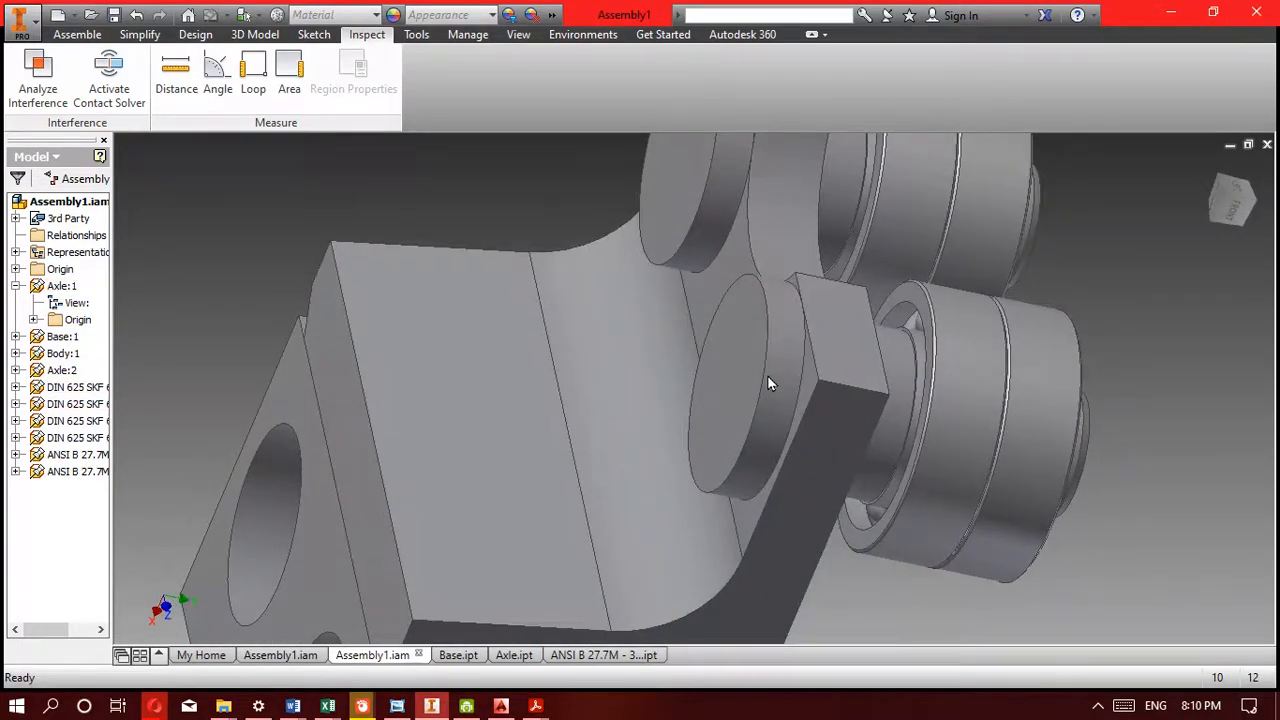
pyautogui.click(783, 398)
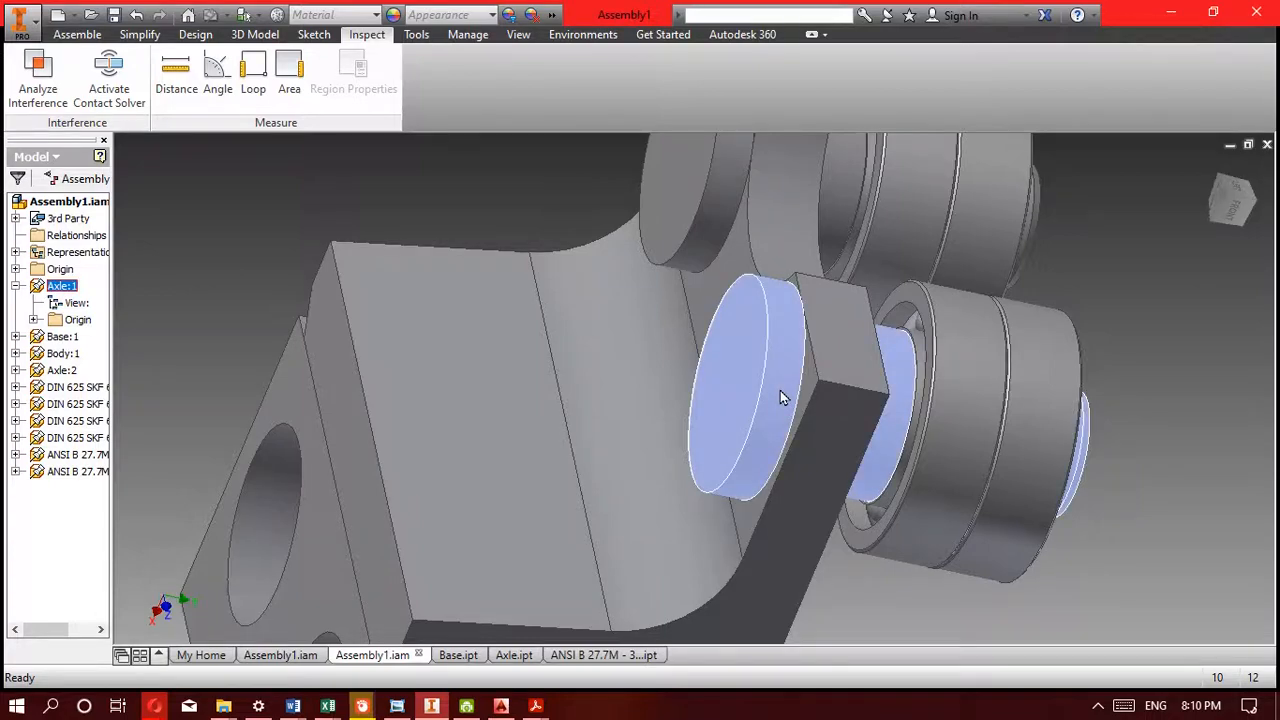
pyautogui.moveTo(783, 398)
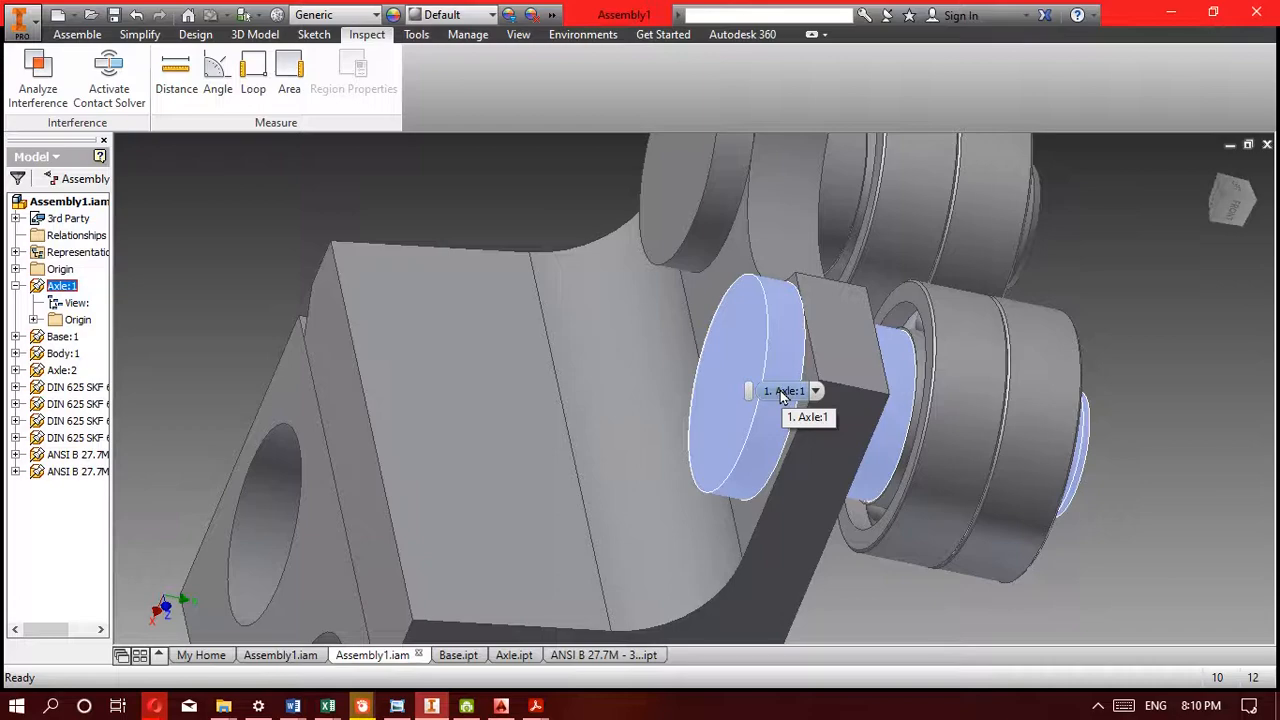
pyautogui.keyDown('shift'); pyautogui.moveTo(783, 397); pyautogui.dragTo(742, 371, button='middle'); pyautogui.keyUp('shift')
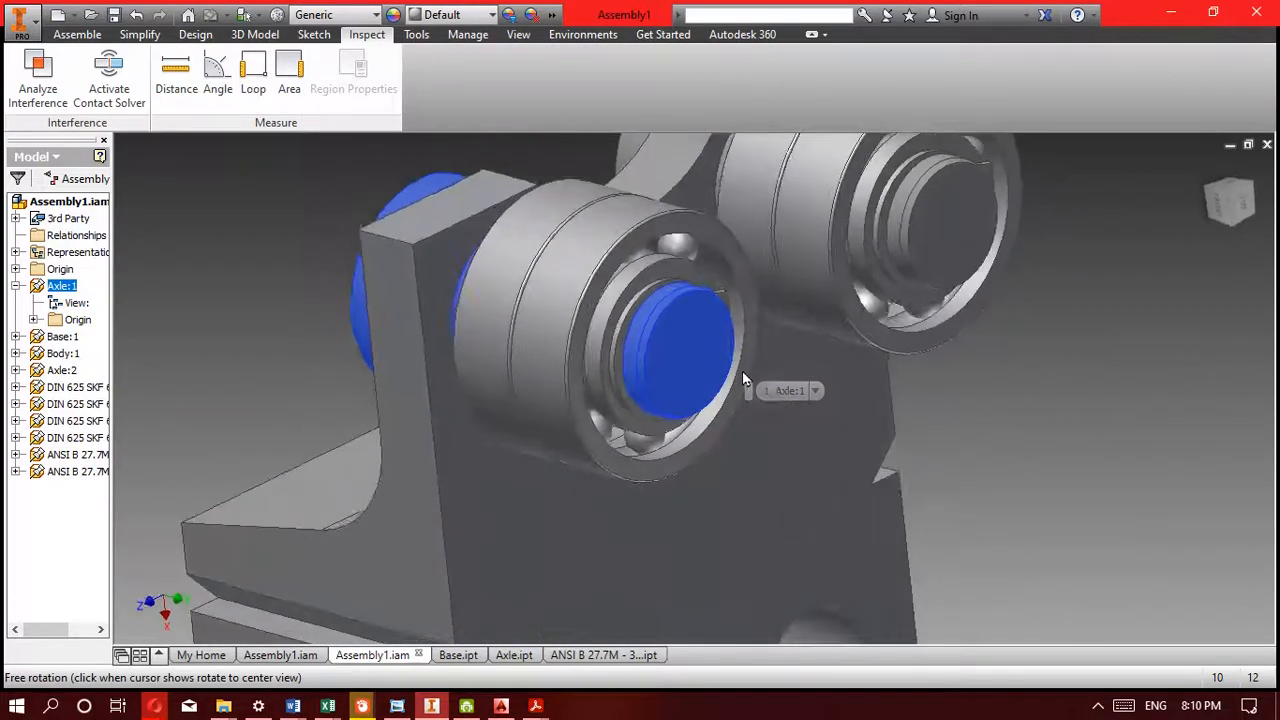
# Close the separate Axle.ipt window and bring the imported roll assembly back to full size
pyautogui.doubleClick(684, 353)
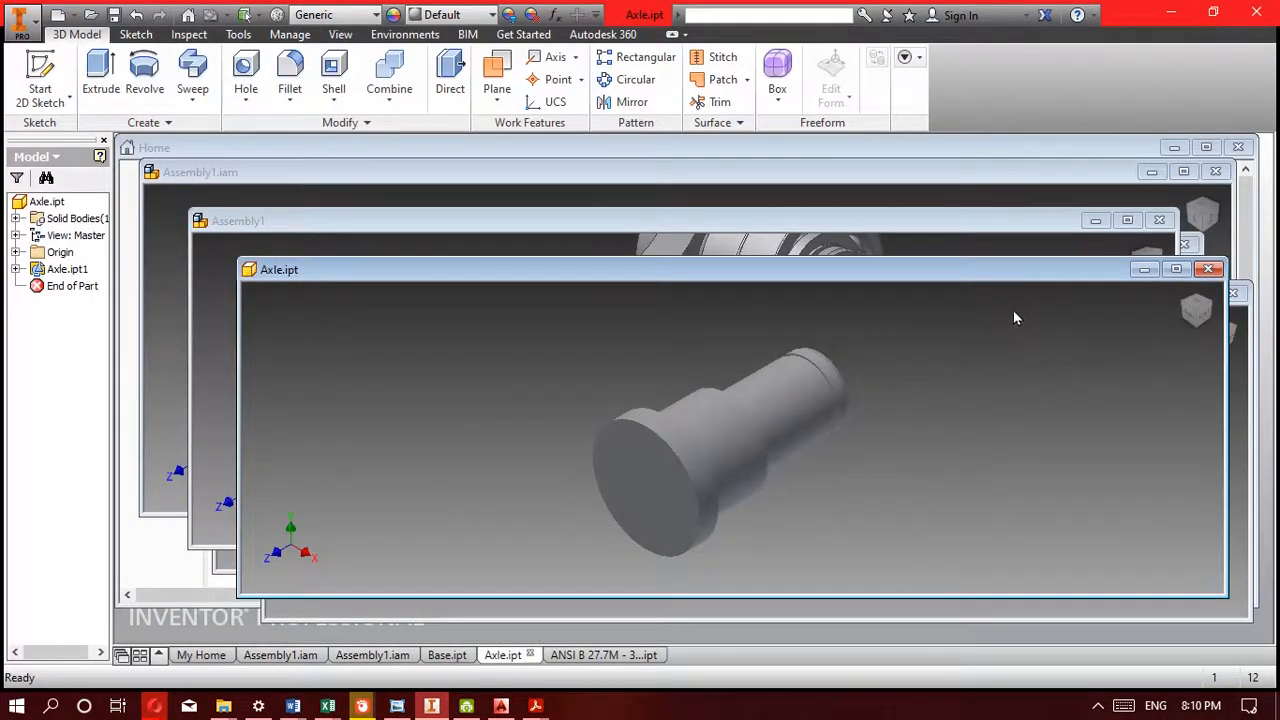
pyautogui.click(1208, 269)
pyautogui.click(614, 391)
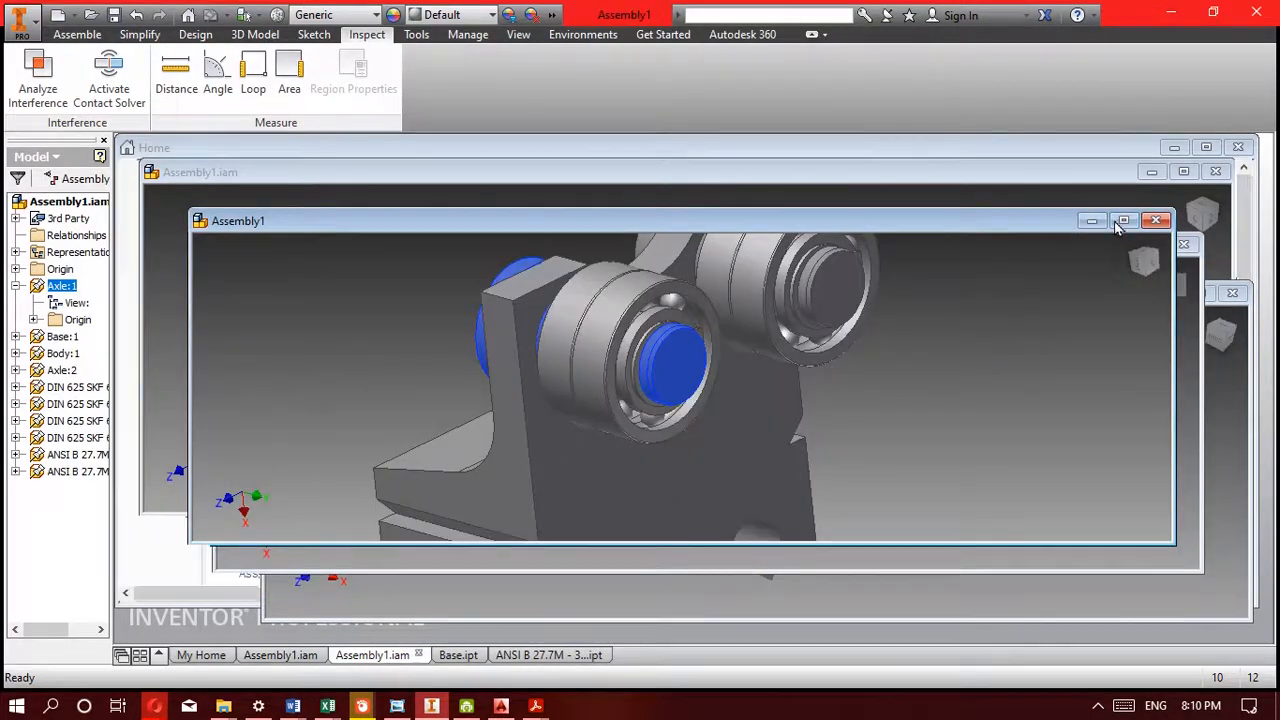
pyautogui.click(1122, 221)
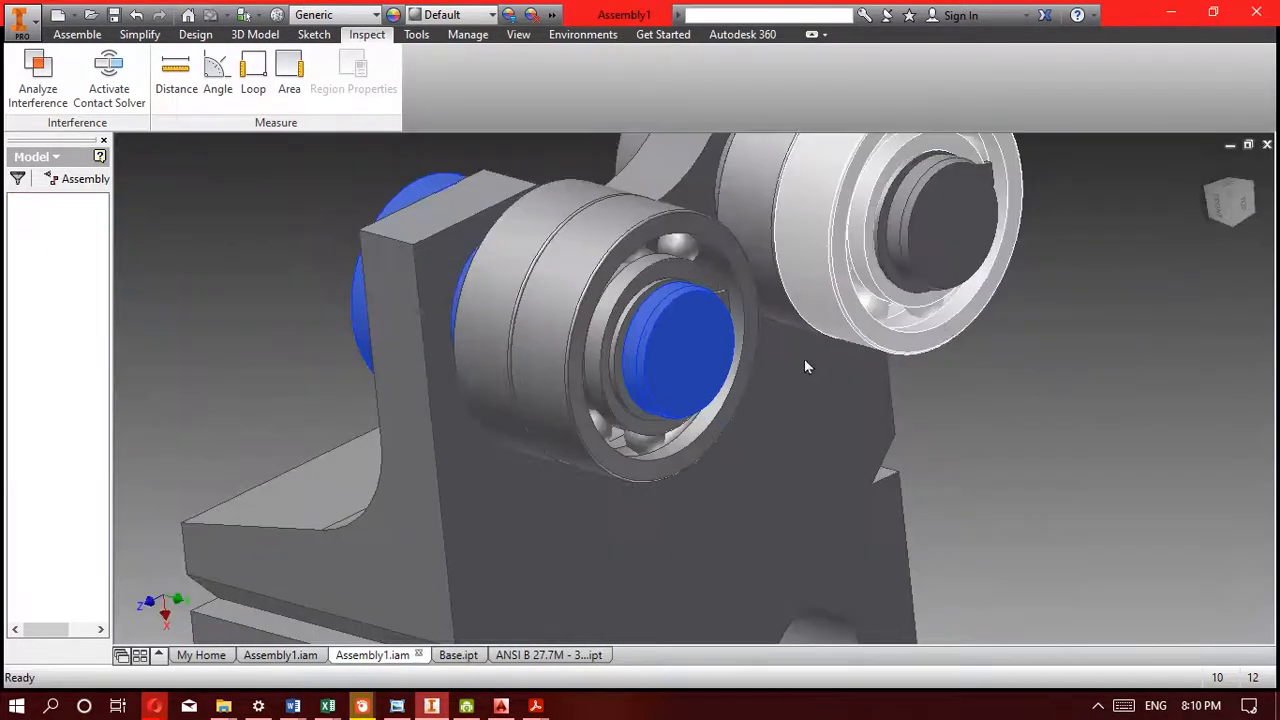
# Open Axle:1 for in-place editing, examine its stepped shape and ring groove, and return to the assembly
pyautogui.doubleClick(664, 364)
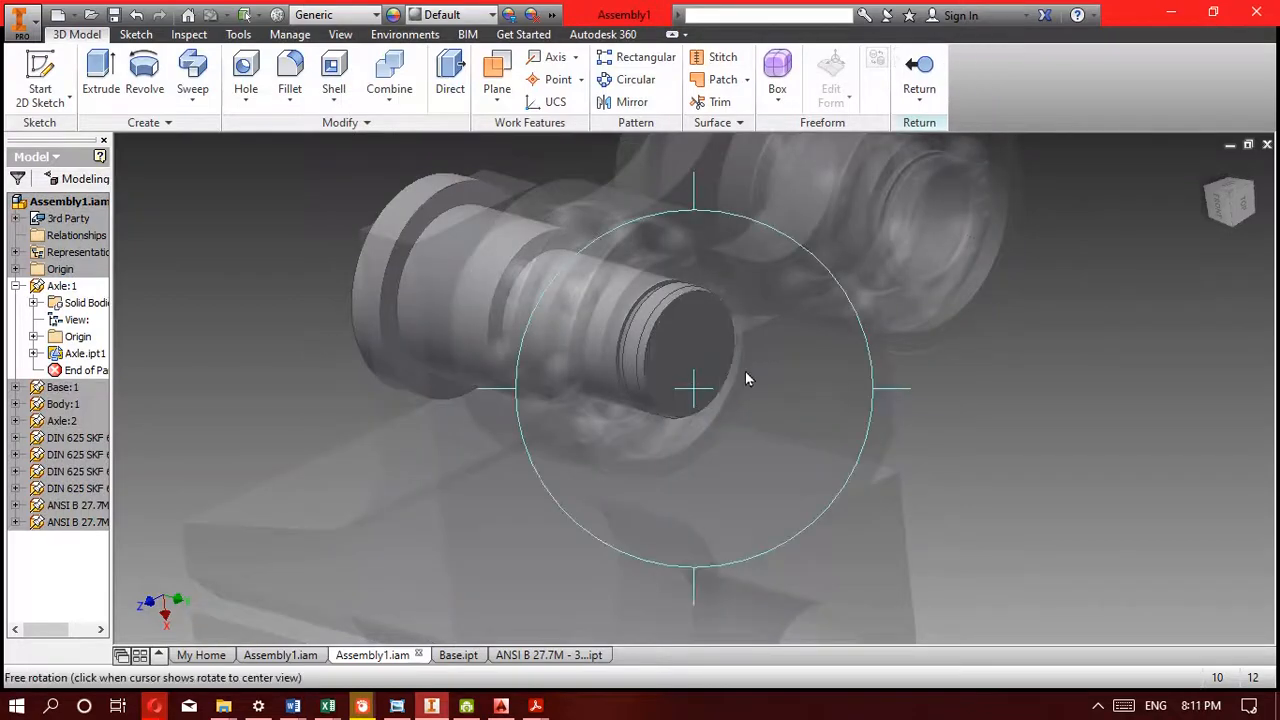
pyautogui.keyDown('shift'); pyautogui.moveTo(745, 371); pyautogui.dragTo(849, 404, button='middle'); pyautogui.keyUp('shift')
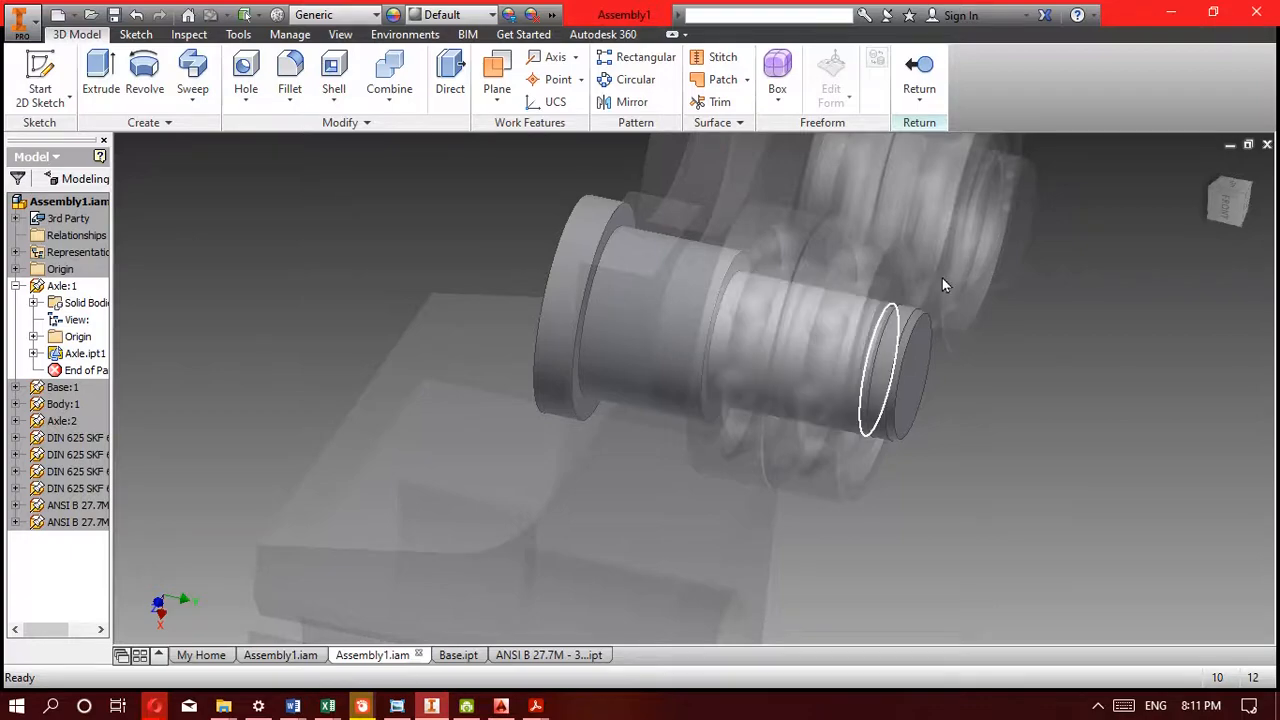
pyautogui.click(919, 72)
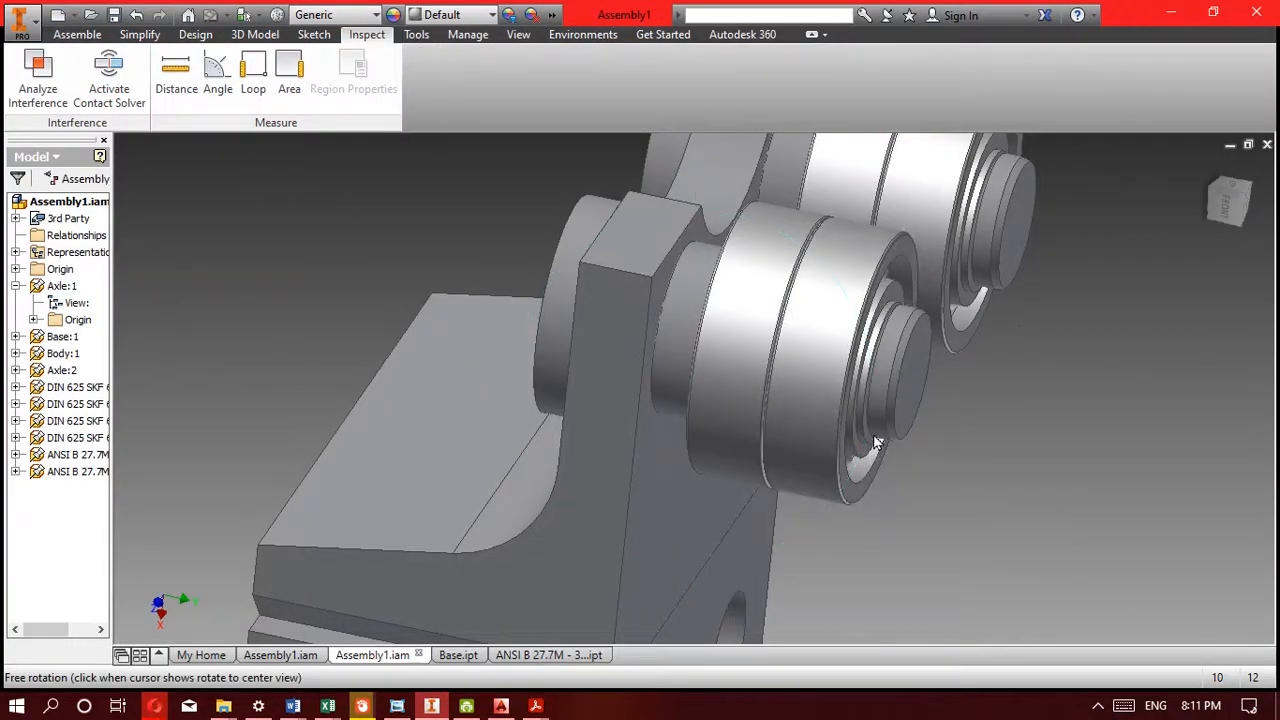
# Examine the retaining ring on the bearing end of Axle:1 up close and highlight it
pyautogui.keyDown('shift'); pyautogui.moveTo(845, 434); pyautogui.dragTo(595, 437, button='middle'); pyautogui.keyUp('shift')
pyautogui.scroll(-3, 422, 410)
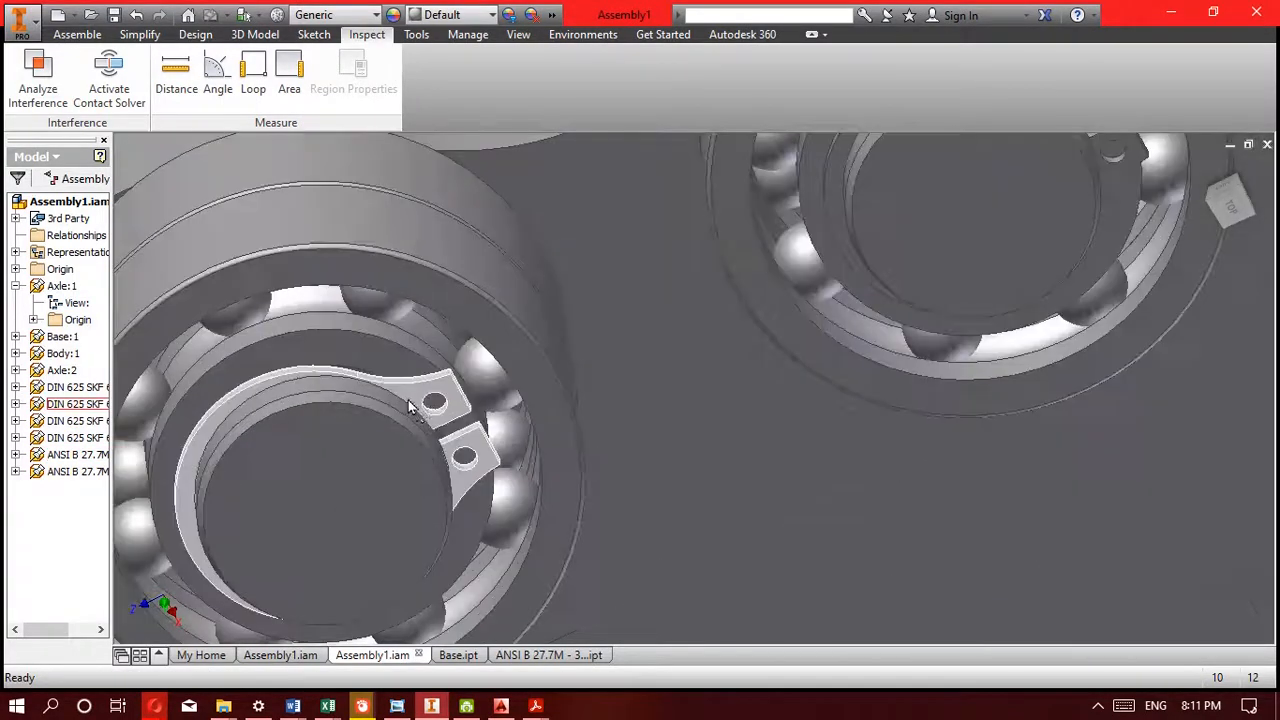
pyautogui.moveTo(434, 398); pyautogui.dragTo(371, 376)
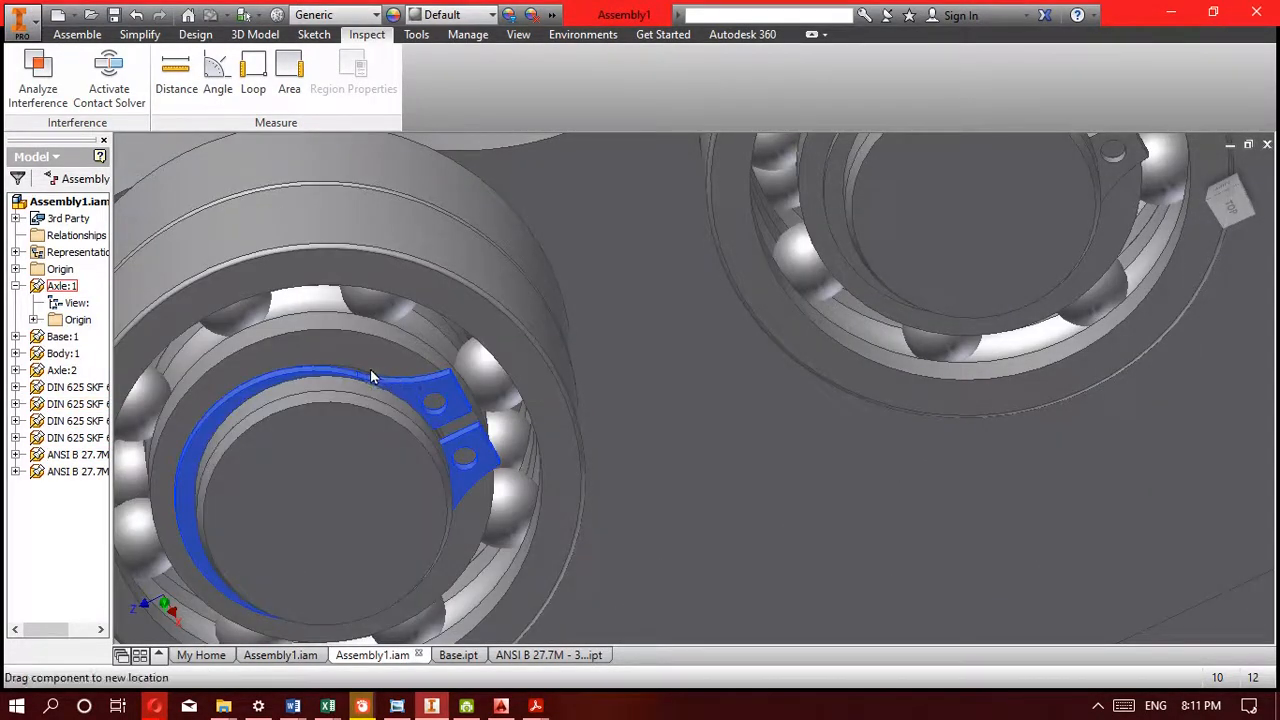
pyautogui.click(315, 376)
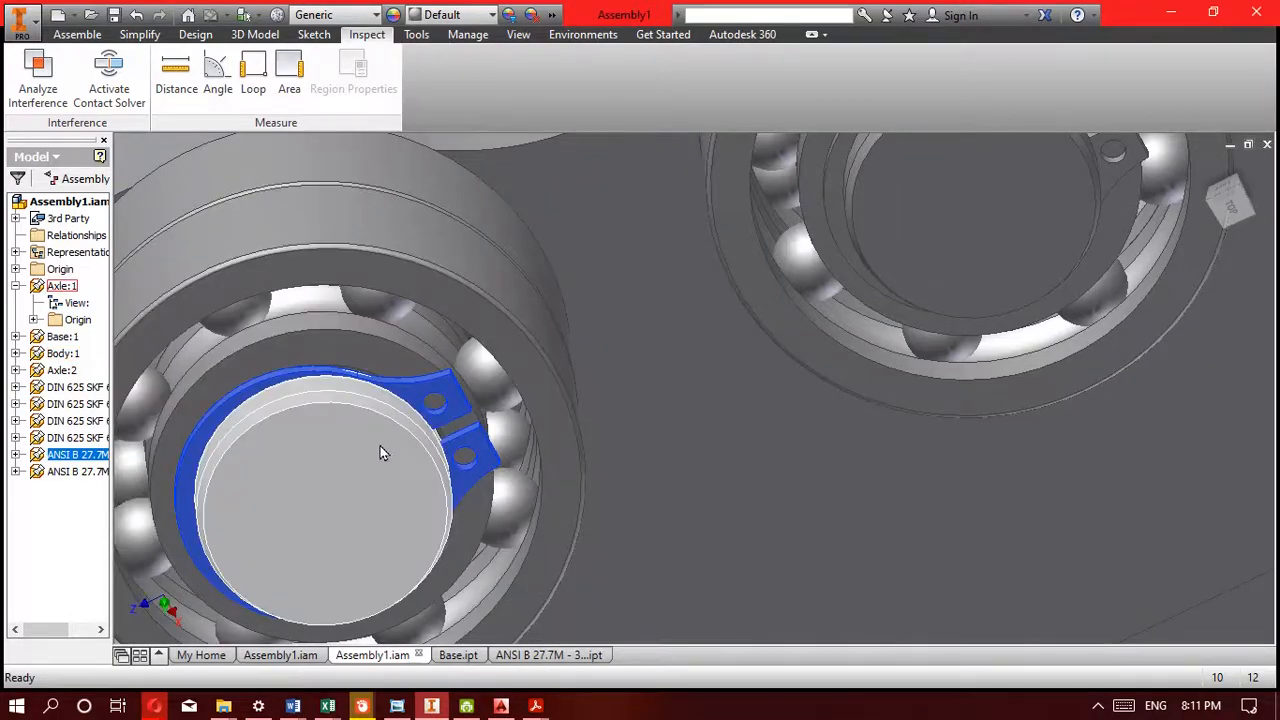
# Edit Axle:1 in place again to inspect its end face and ring seat without the other parts, and return to the assembly
pyautogui.click(380, 452)
pyautogui.doubleClick(380, 452)
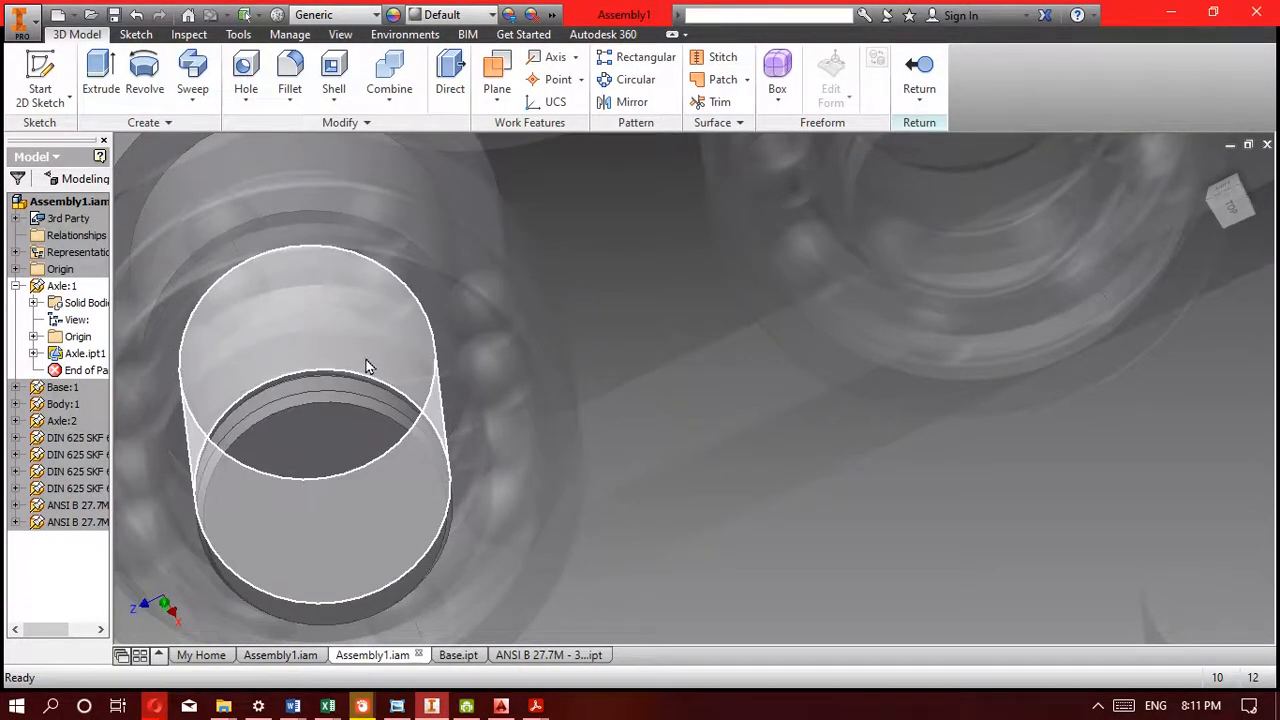
pyautogui.click(919, 70)
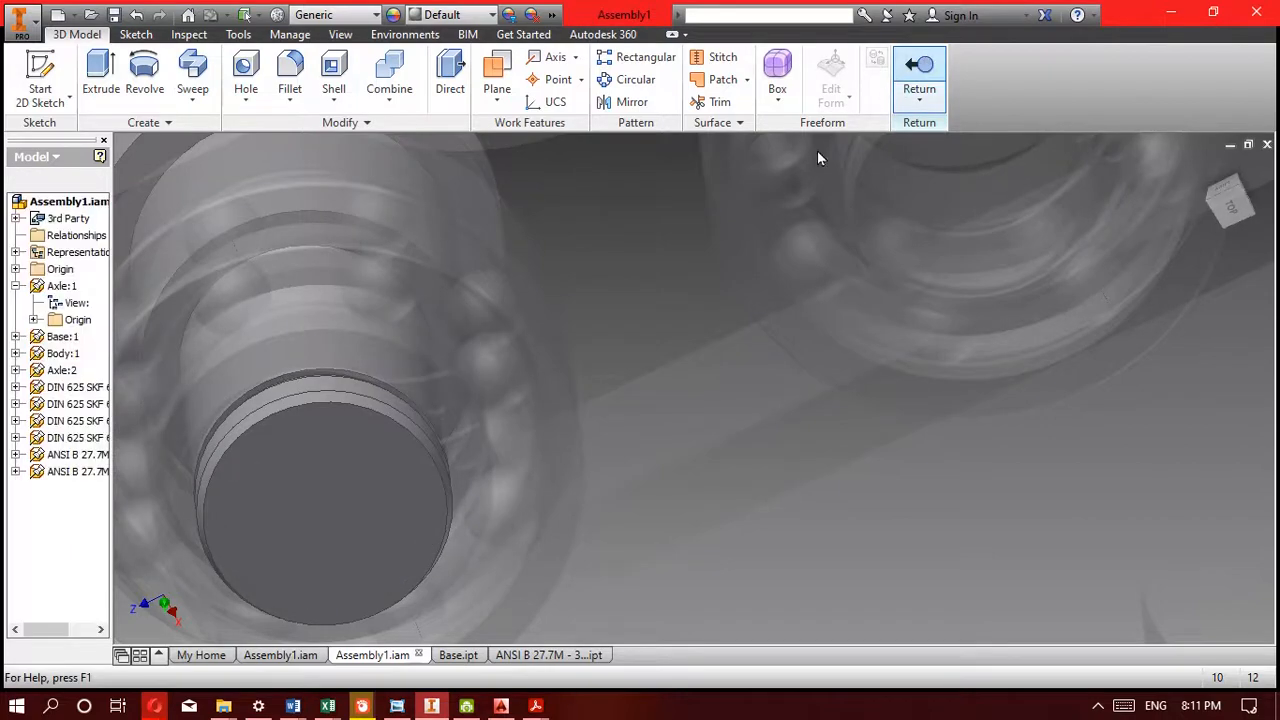
pyautogui.doubleClick(379, 460)
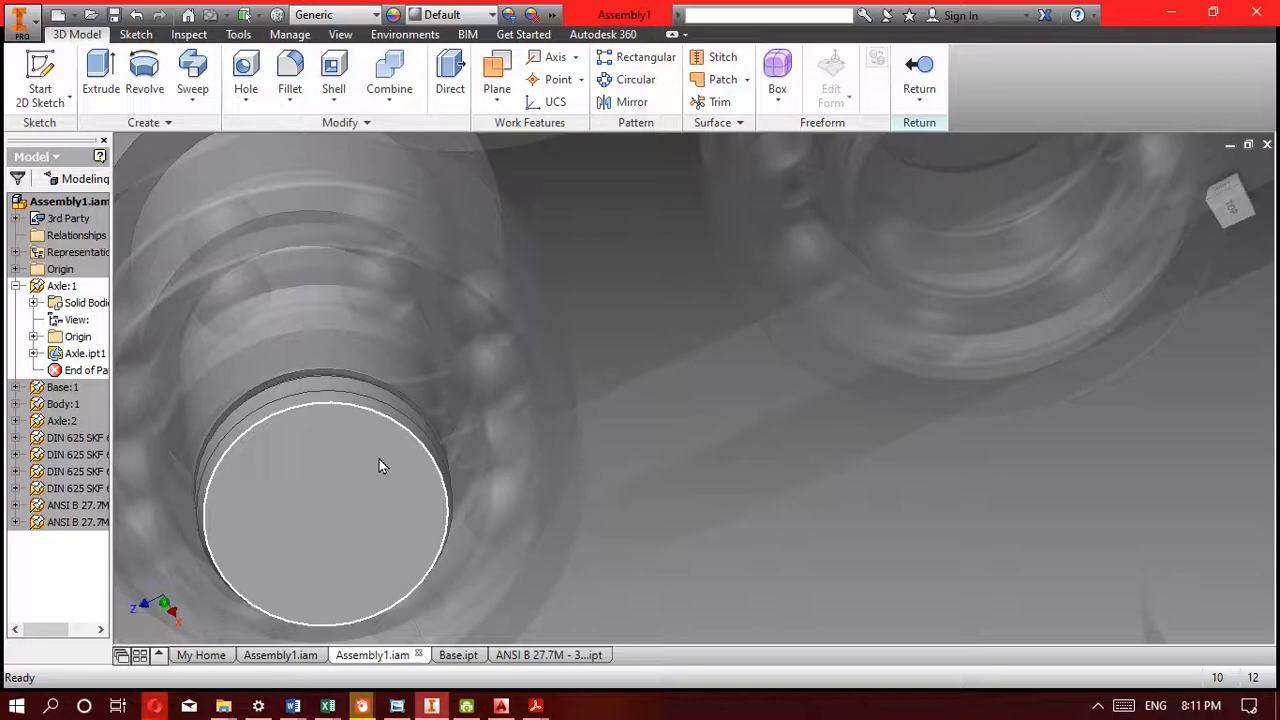
pyautogui.moveTo(379, 465)
pyautogui.moveTo(404, 558)
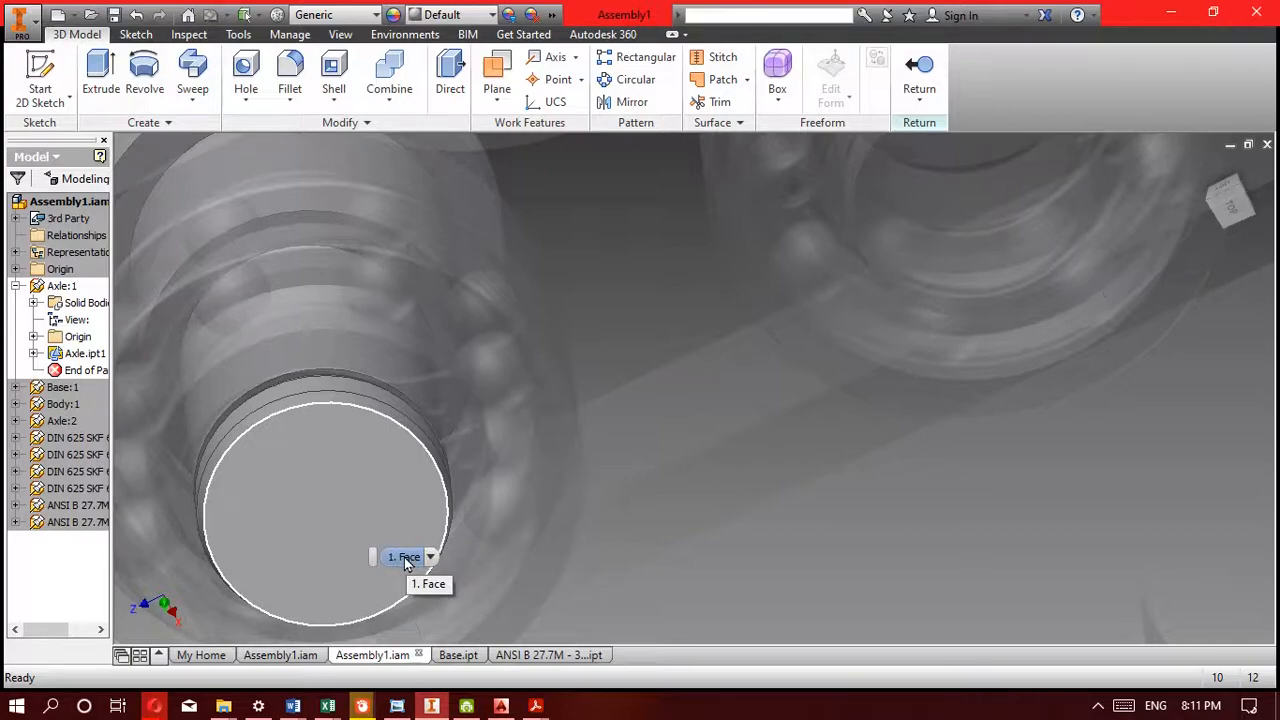
pyautogui.click(919, 76)
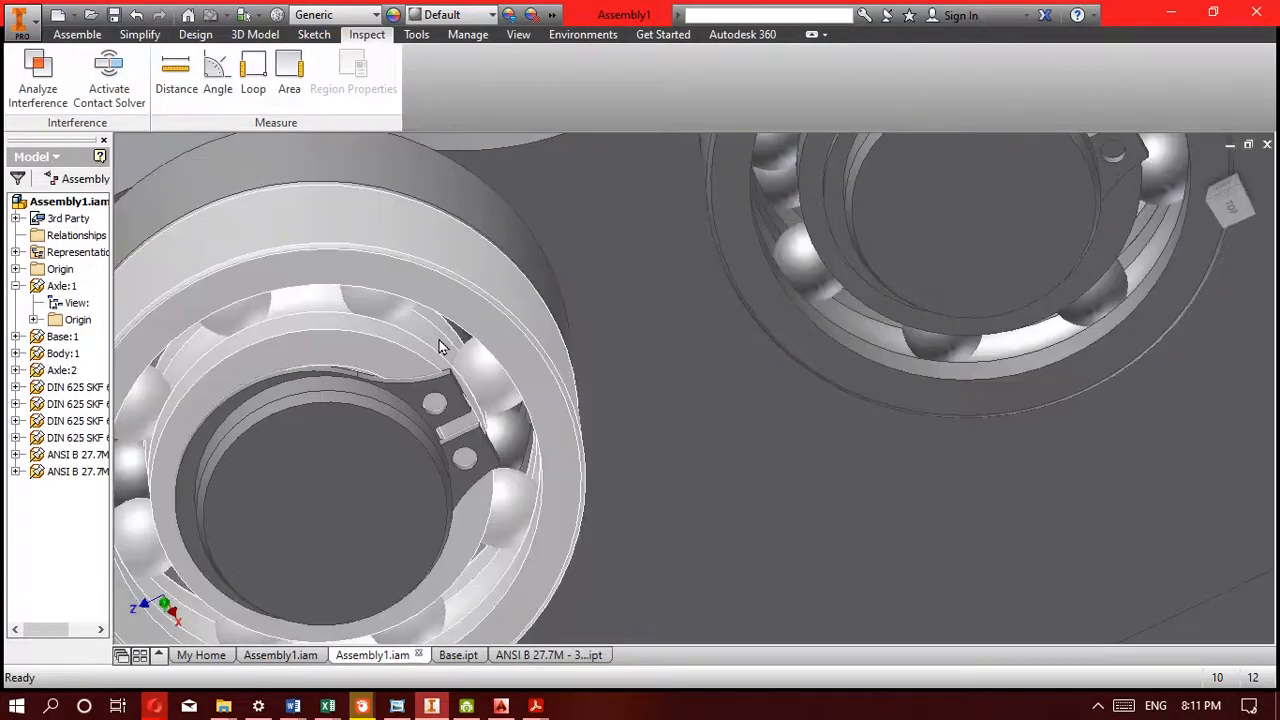
# Measure the diameter of Axle:1 at the circular edge just outside the retaining ring
pyautogui.click(371, 398)
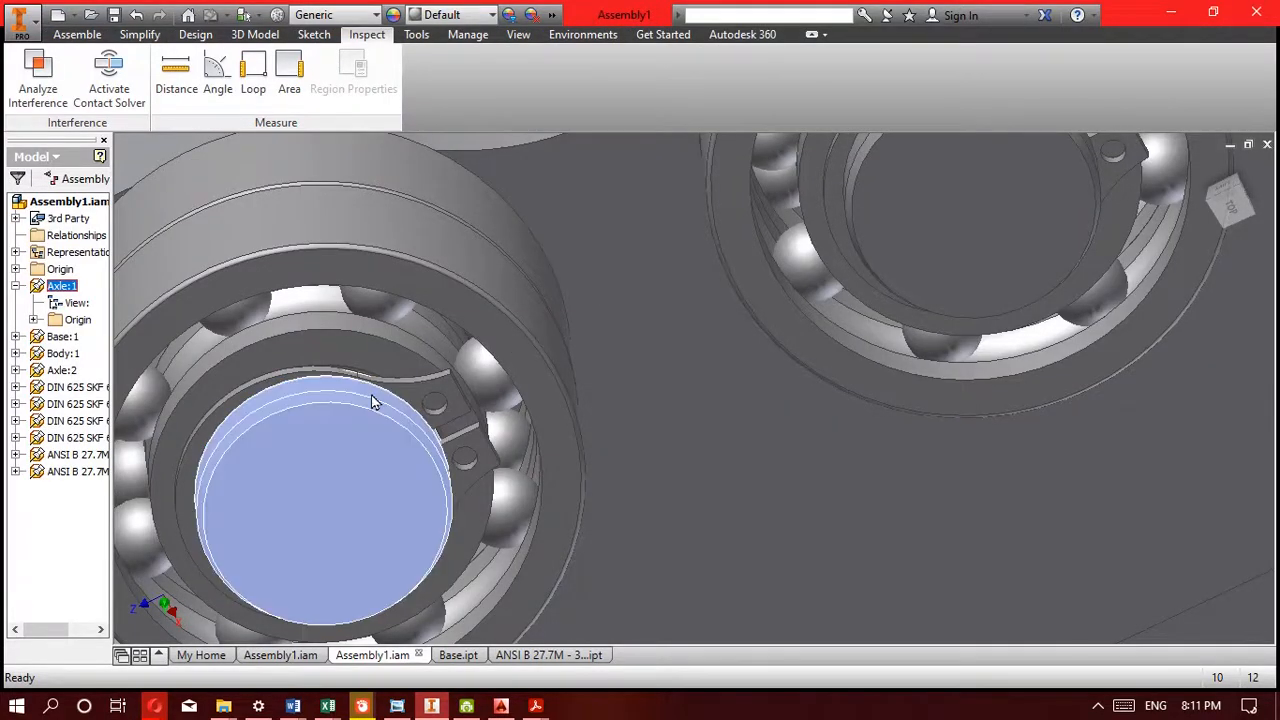
pyautogui.press('m')
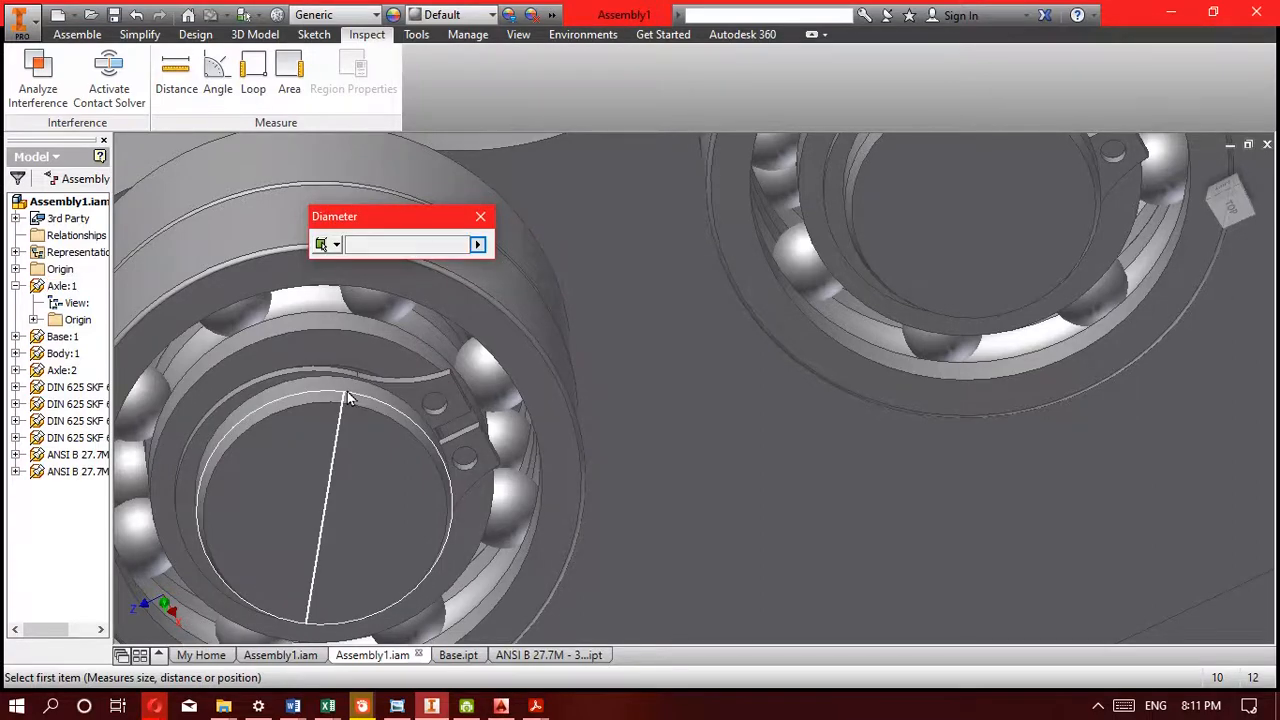
pyautogui.click(349, 398)
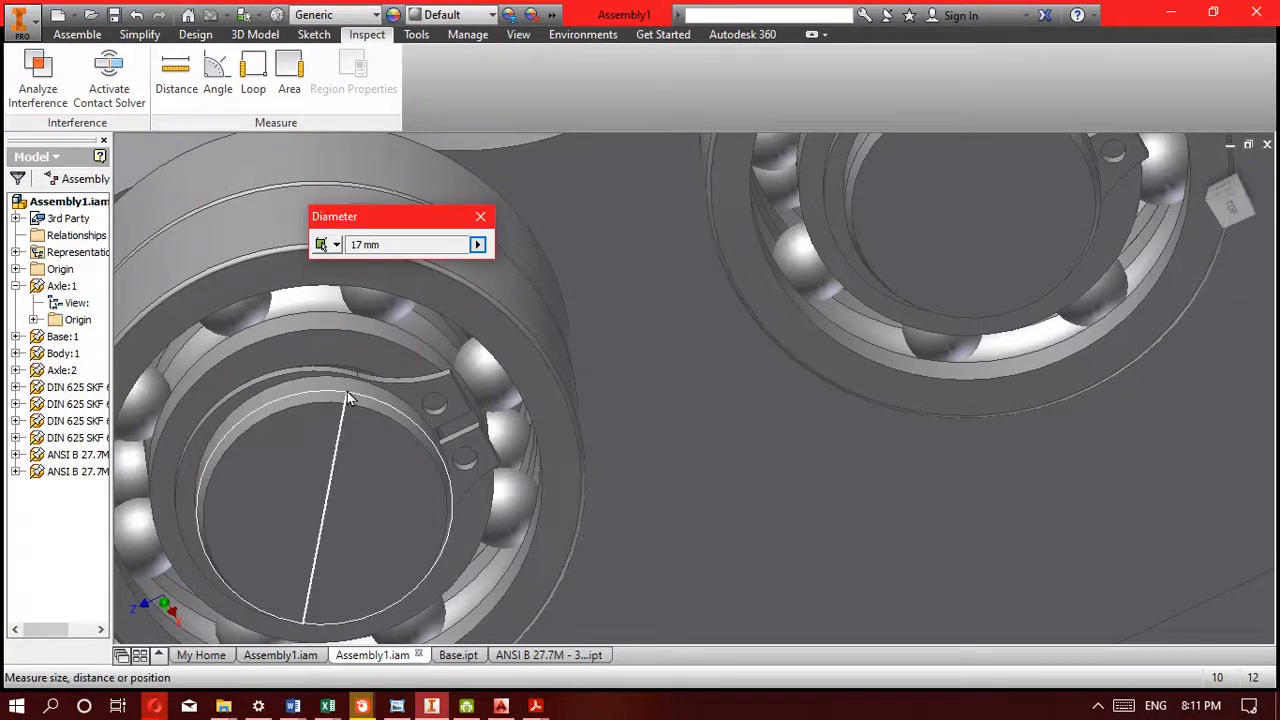
# Switch to Document3 in Word and place the insertion point at the end of the "Snap Ring" line
pyautogui.moveTo(292, 706)
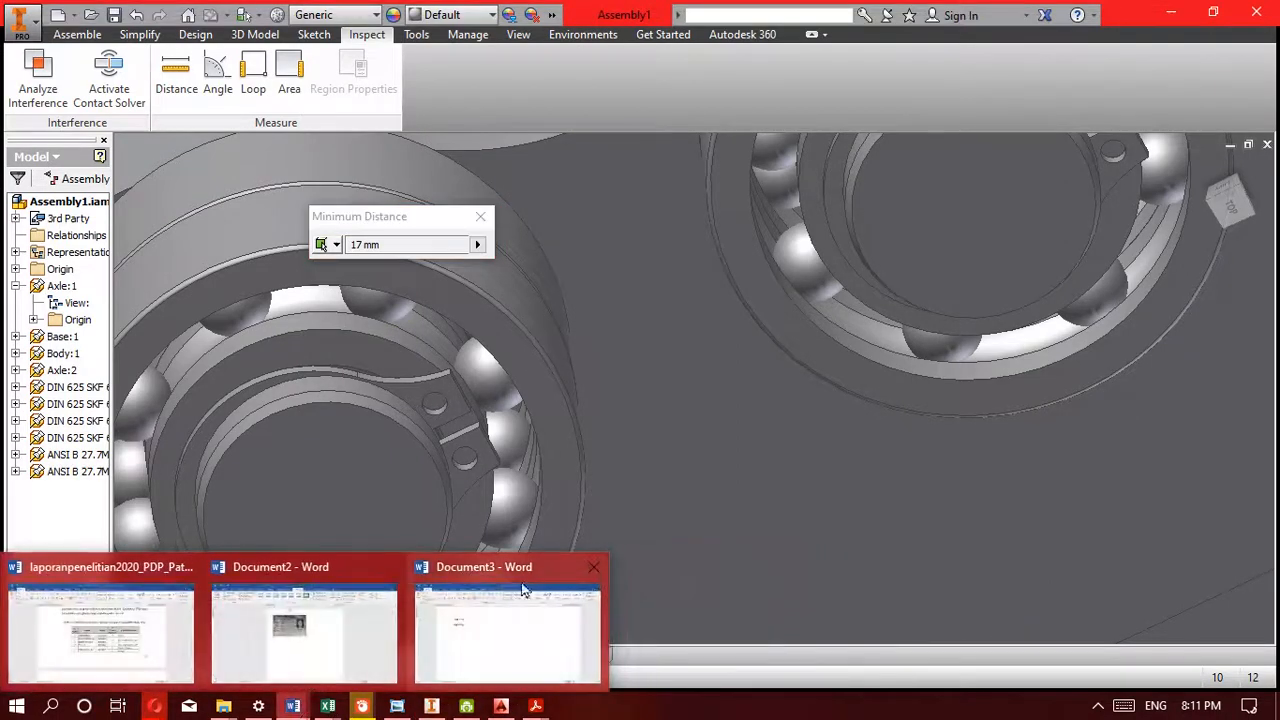
pyautogui.click(522, 590)
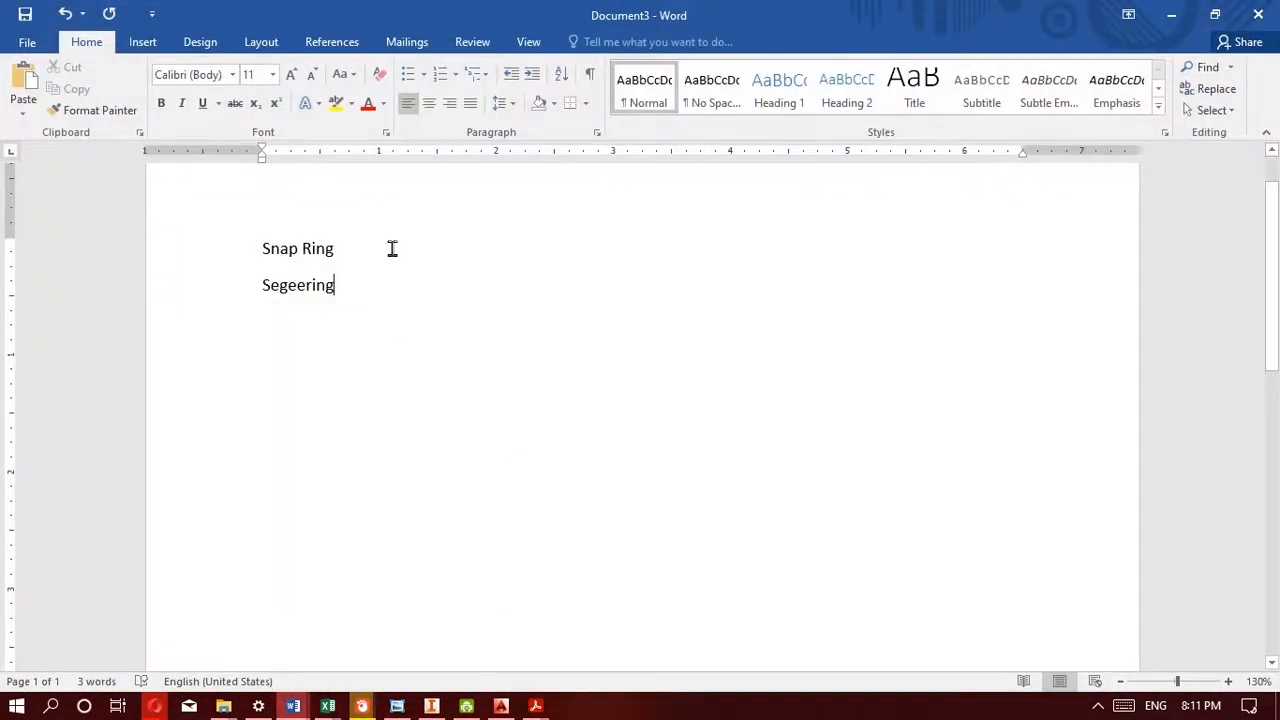
pyautogui.click(392, 249)
pyautogui.write('f')
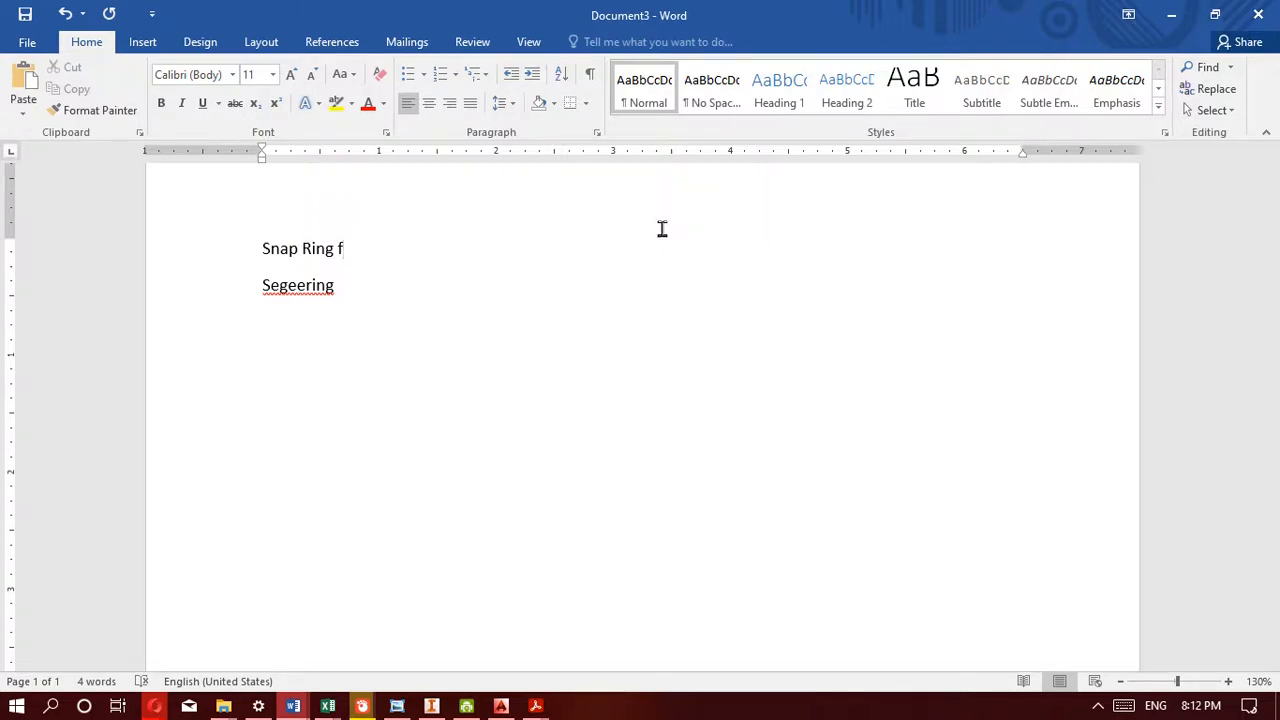
pyautogui.write('or diameter')
pyautogui.press('BackSpace')
pyautogui.press('BackSpace')
pyautogui.press('BackSpace')
pyautogui.press('BackSpace')
pyautogui.press('BackSpace')
pyautogui.press('BackSpace')
pyautogui.press('BackSpace')
pyautogui.press('BackSpace')
pyautogui.press('BackSpace')
pyautogui.press('BackSpace')
pyautogui.press('BackSpace')
pyautogui.press('BackSpace')
pyautogui.press('BackSpace')
# Extend the first line to read "Snap Ring for hole diameter 17"
pyautogui.write('for hole diamer')
pyautogui.press('BackSpace')
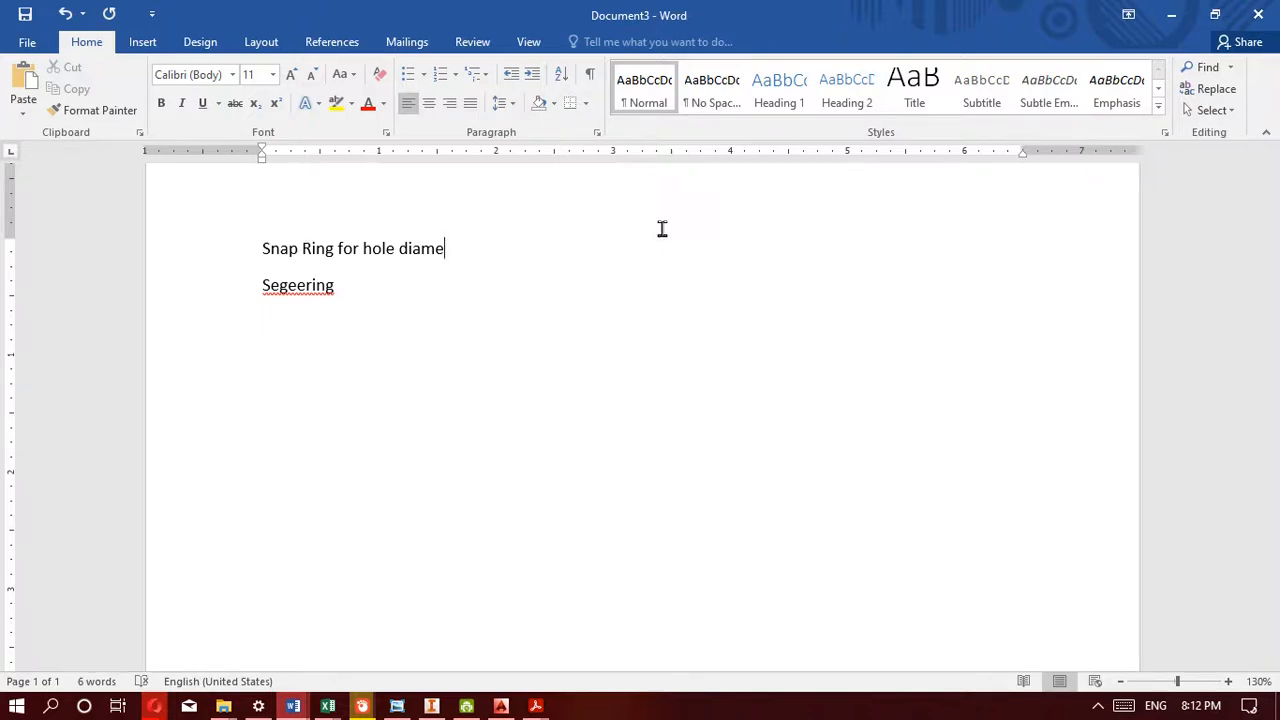
pyautogui.write('ter 17')
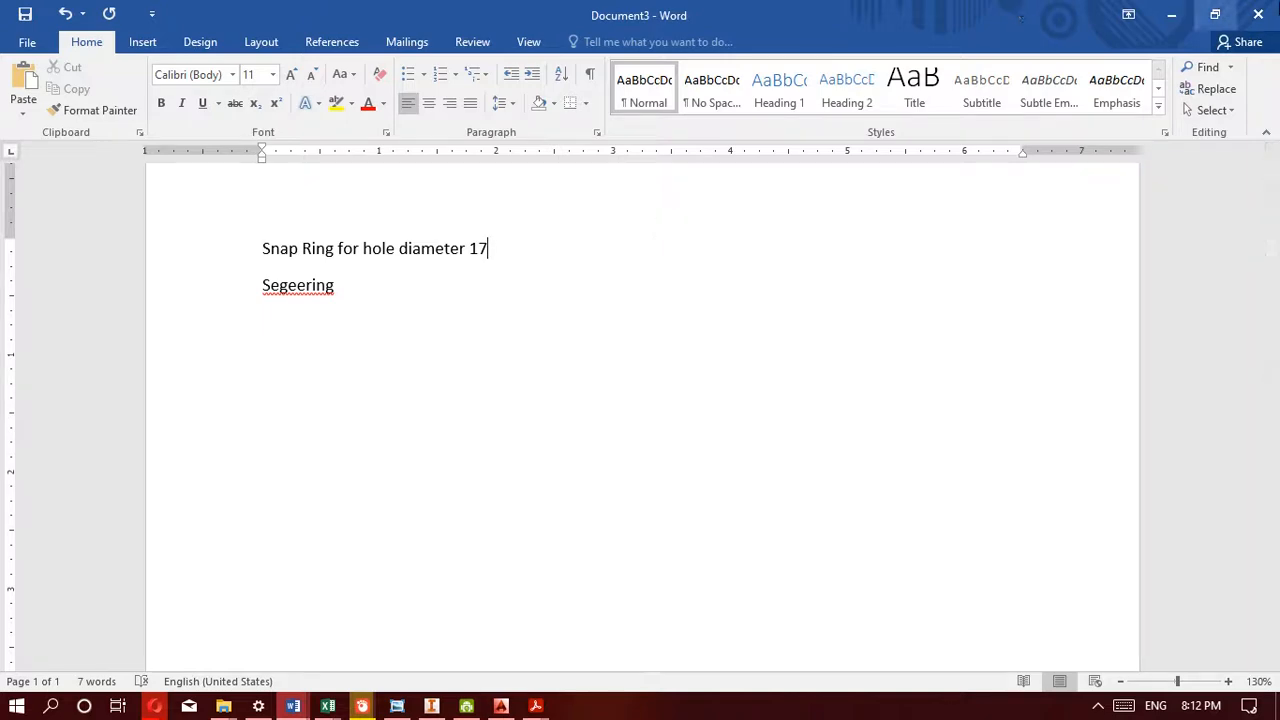
# Minimize Word, return to the roll assembly in Inventor, end the diameter measurement and view the whole assembly from the side
pyautogui.click(1157, 14)
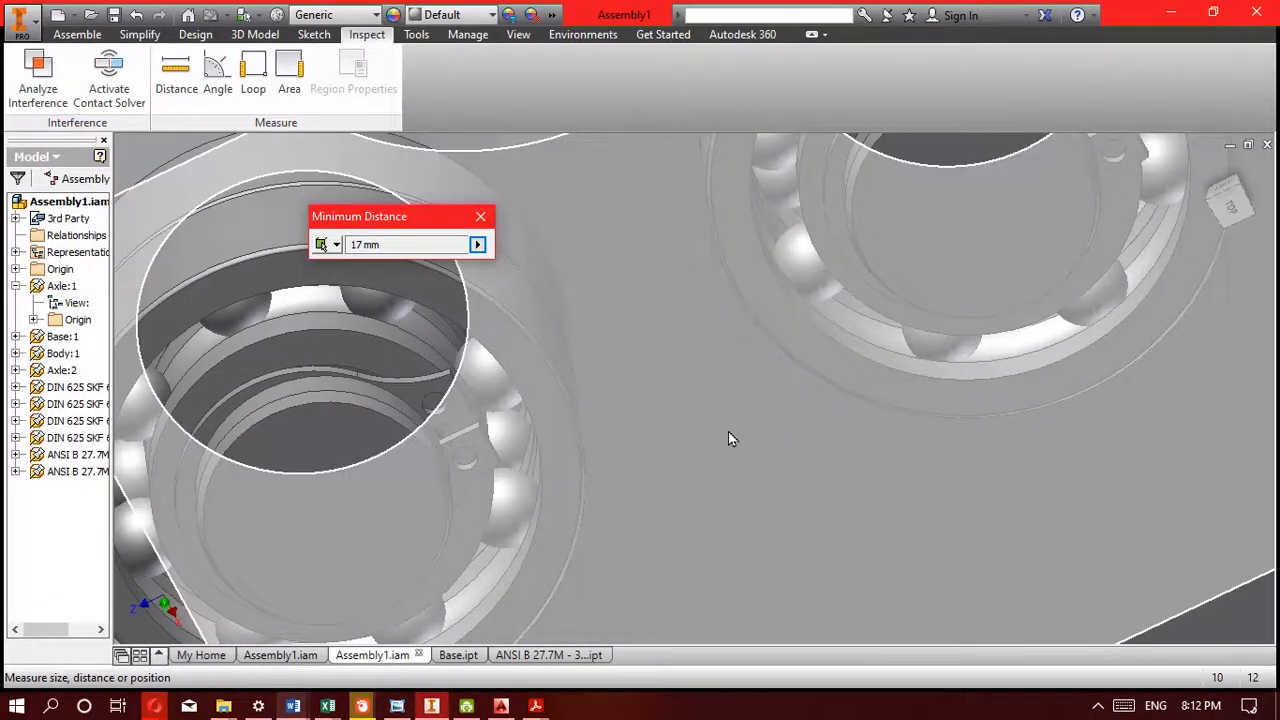
pyautogui.scroll(-5, 751, 411)
pyautogui.press('F4')
pyautogui.moveTo(697, 379); pyautogui.dragTo(705, 426)
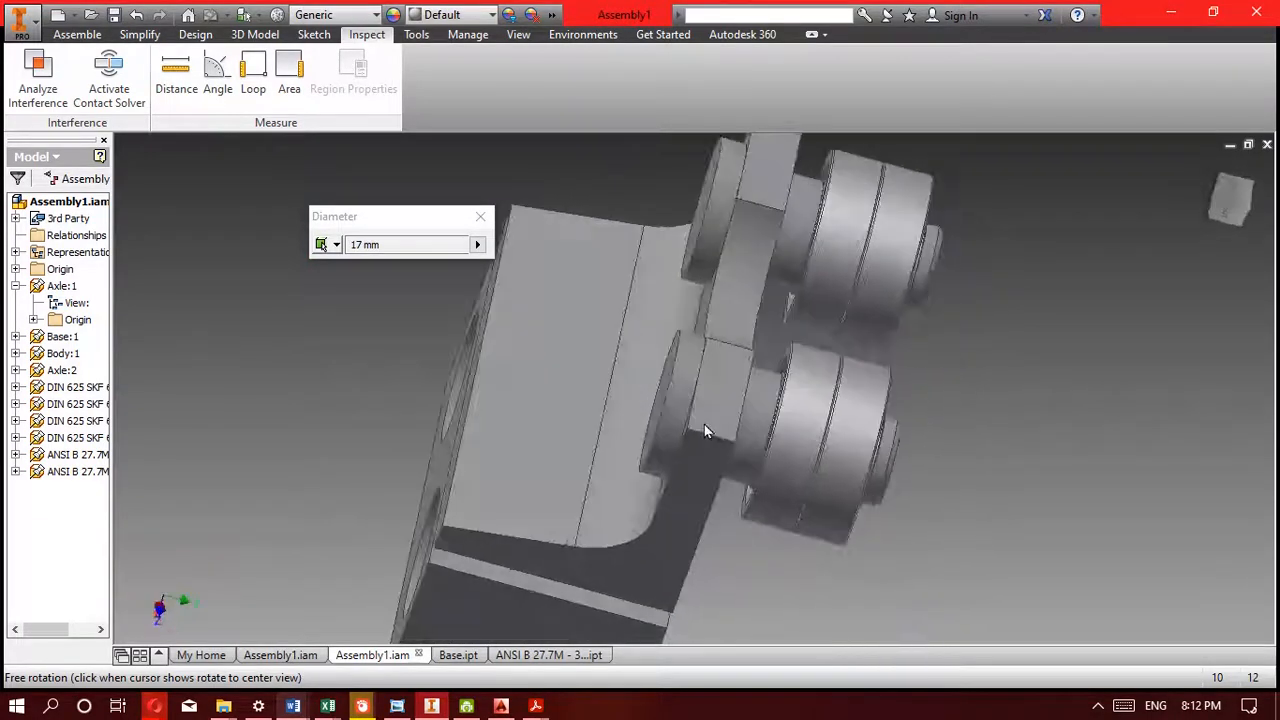
pyautogui.press('Escape')
pyautogui.scroll(-3, 465, 237)
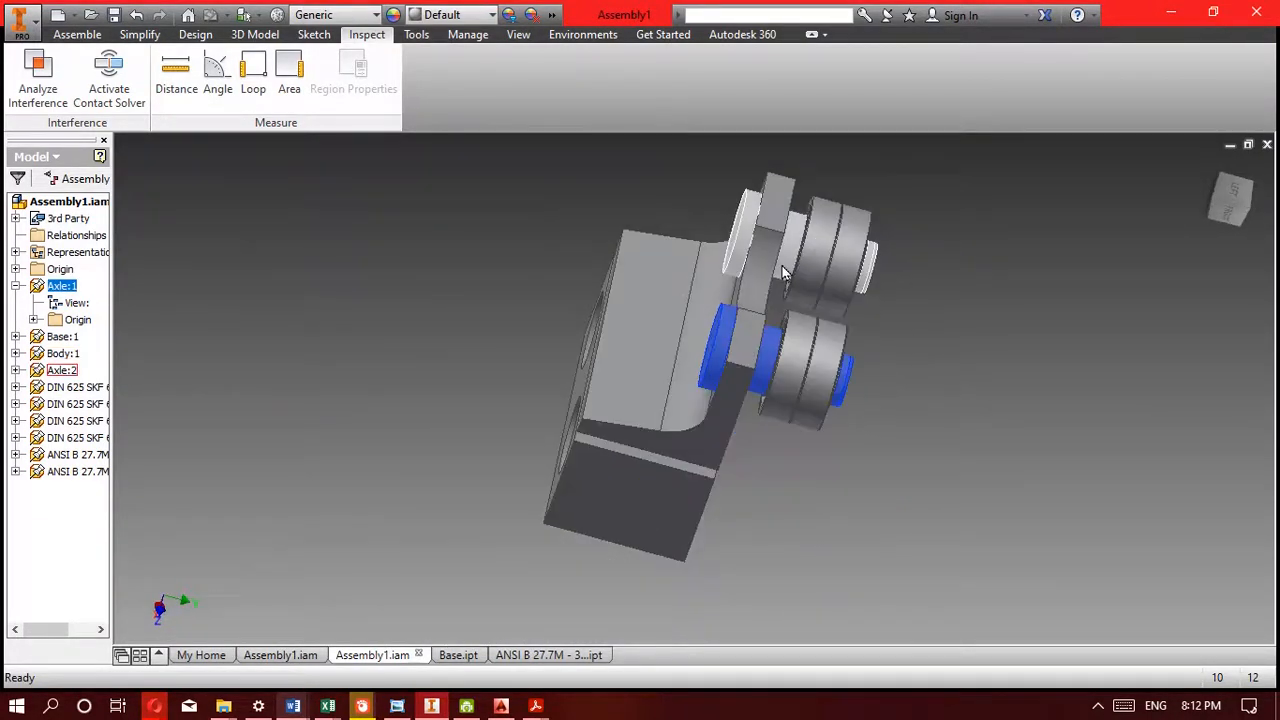
# Turn the assembly to show the bearing side and clear the Axle:1 selection
pyautogui.press('F4')
pyautogui.moveTo(782, 426); pyautogui.dragTo(829, 420)
pyautogui.click(1019, 451)
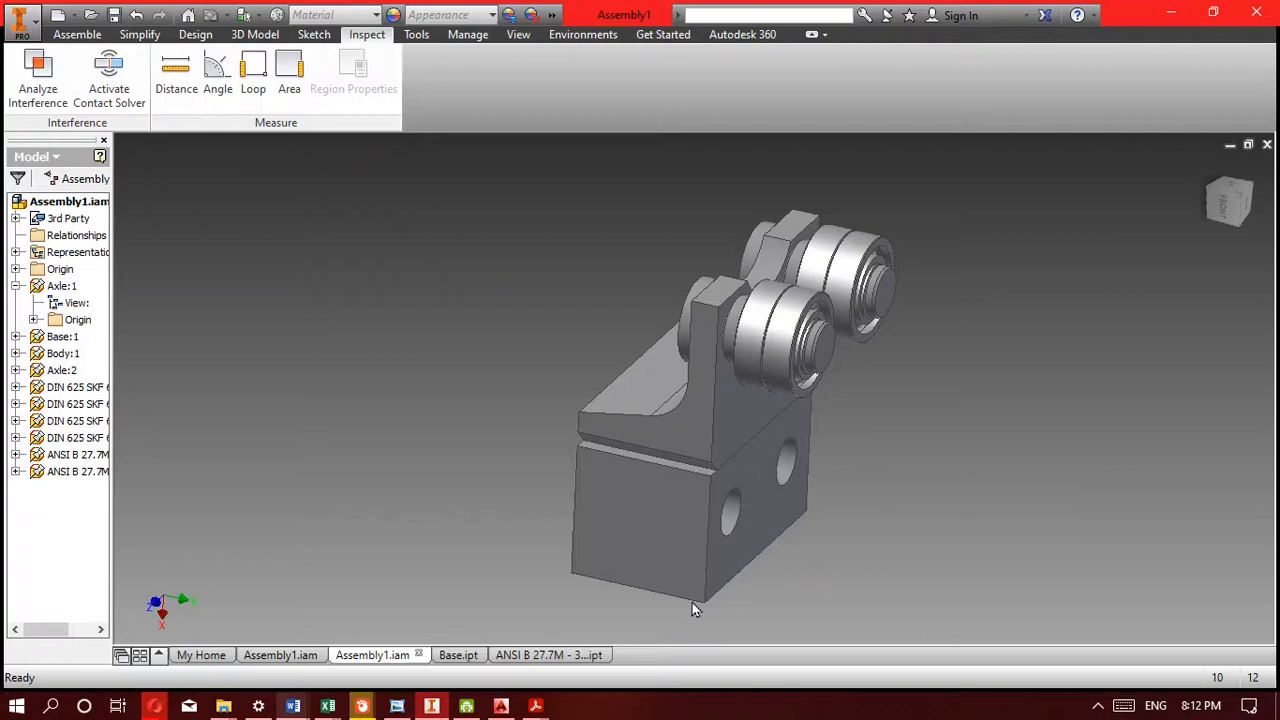
# Identify the Base:1, Body:1 and Axle:1 components by selecting each in the model, and clear the selection
pyautogui.press('F4')
pyautogui.moveTo(685, 344); pyautogui.dragTo(767, 362)
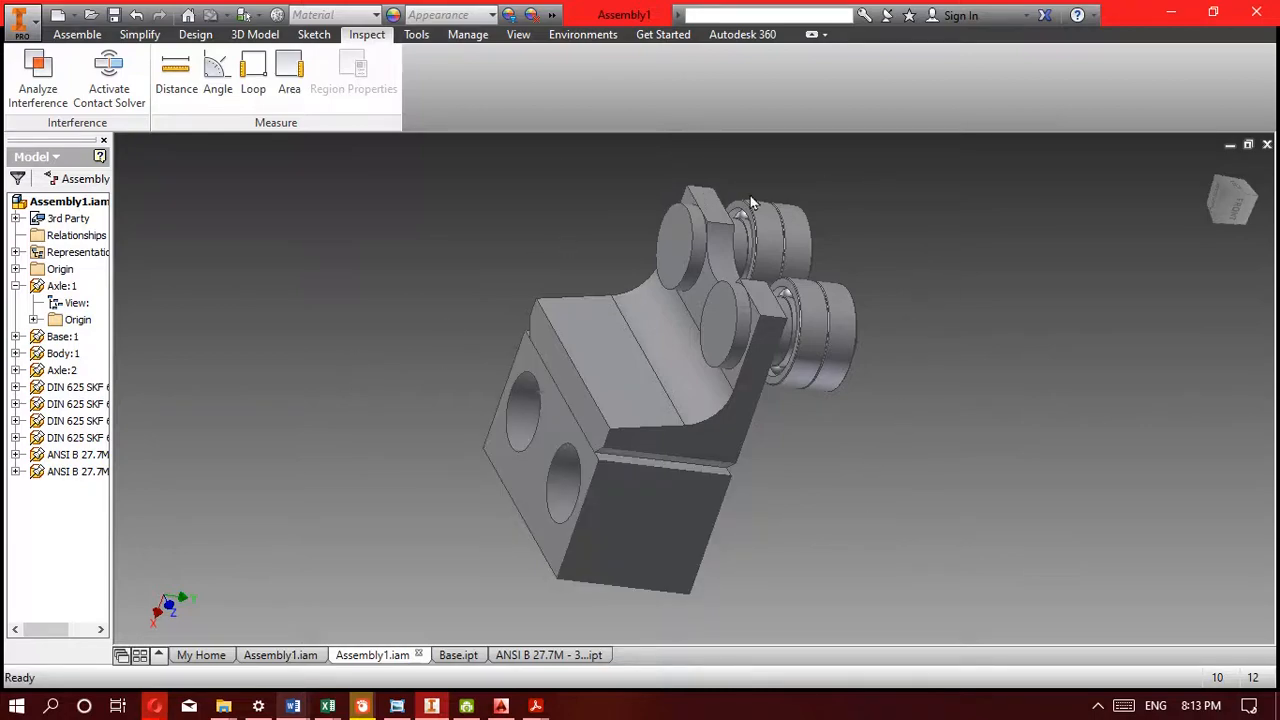
pyautogui.click(675, 499)
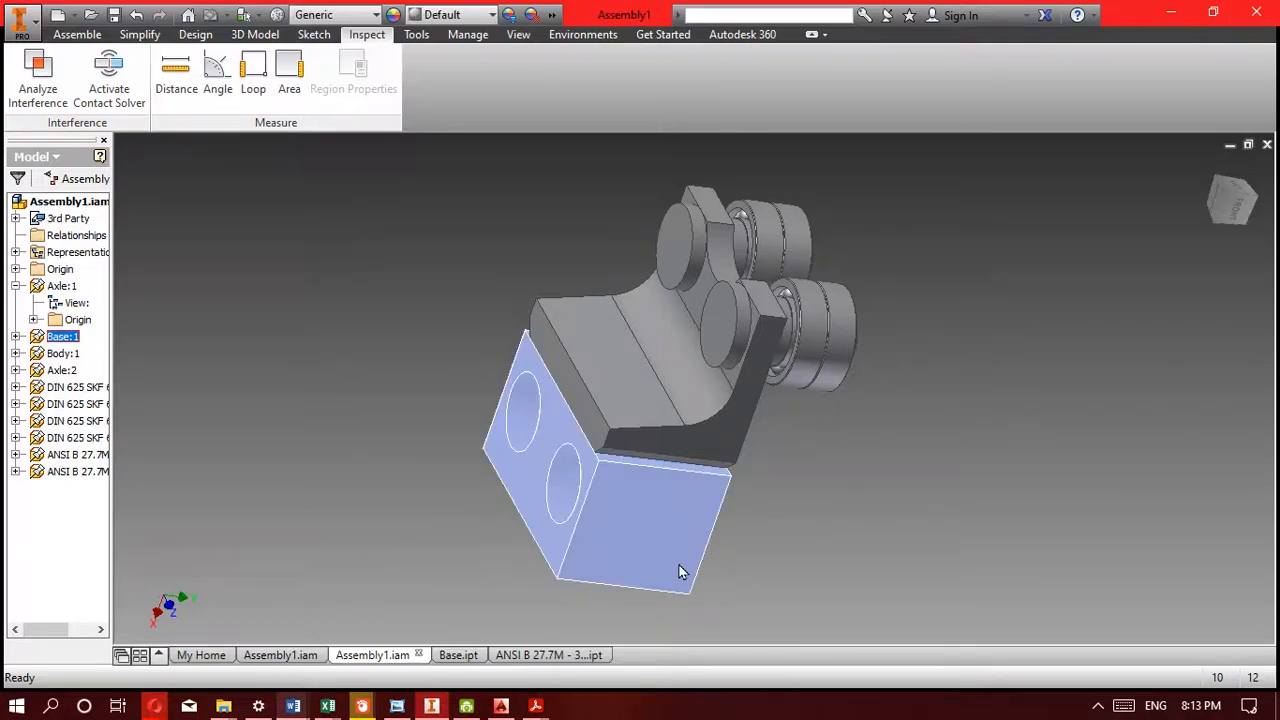
pyautogui.click(684, 422)
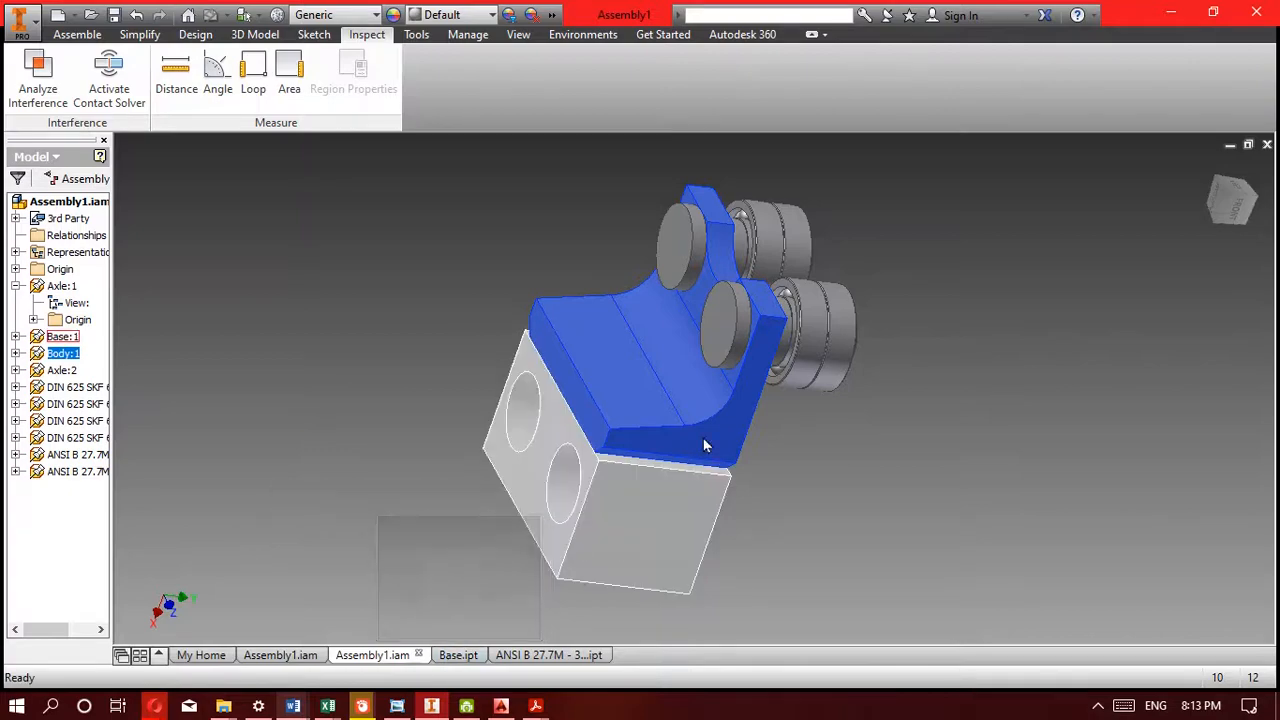
pyautogui.click(715, 338)
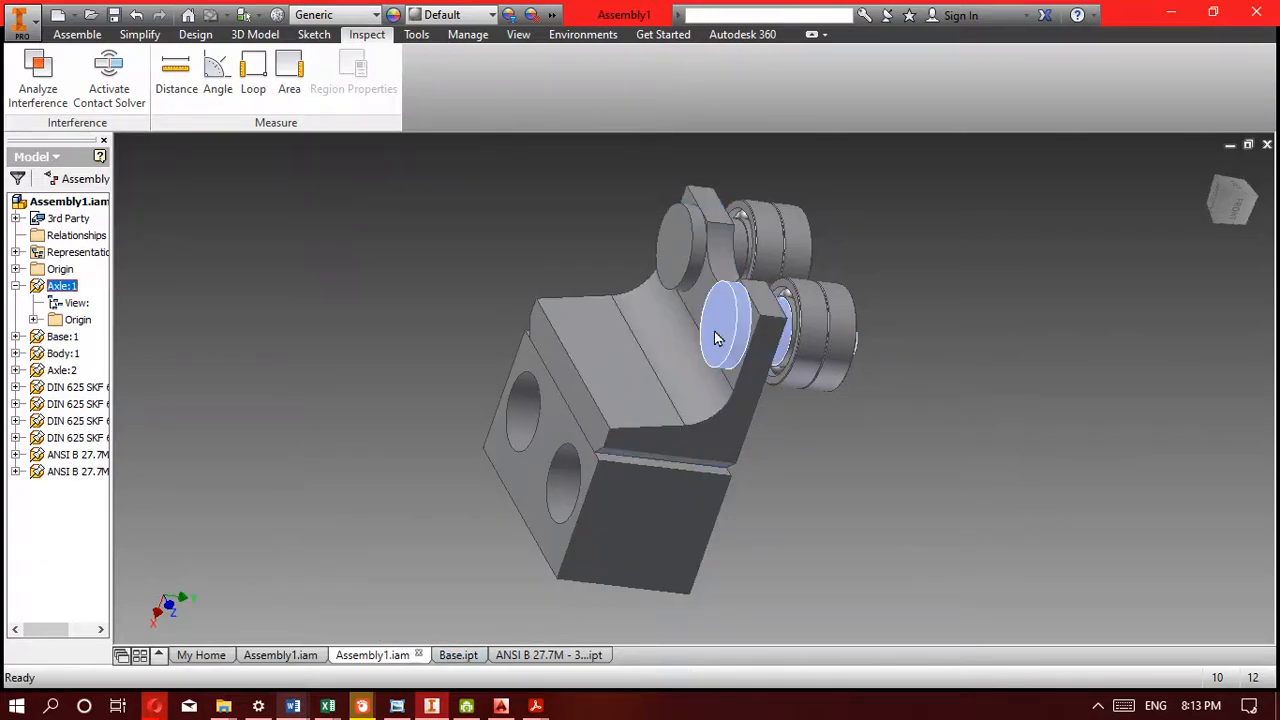
pyautogui.keyDown('shift'); pyautogui.moveTo(715, 338); pyautogui.dragTo(538, 390, button='middle'); pyautogui.keyUp('shift')
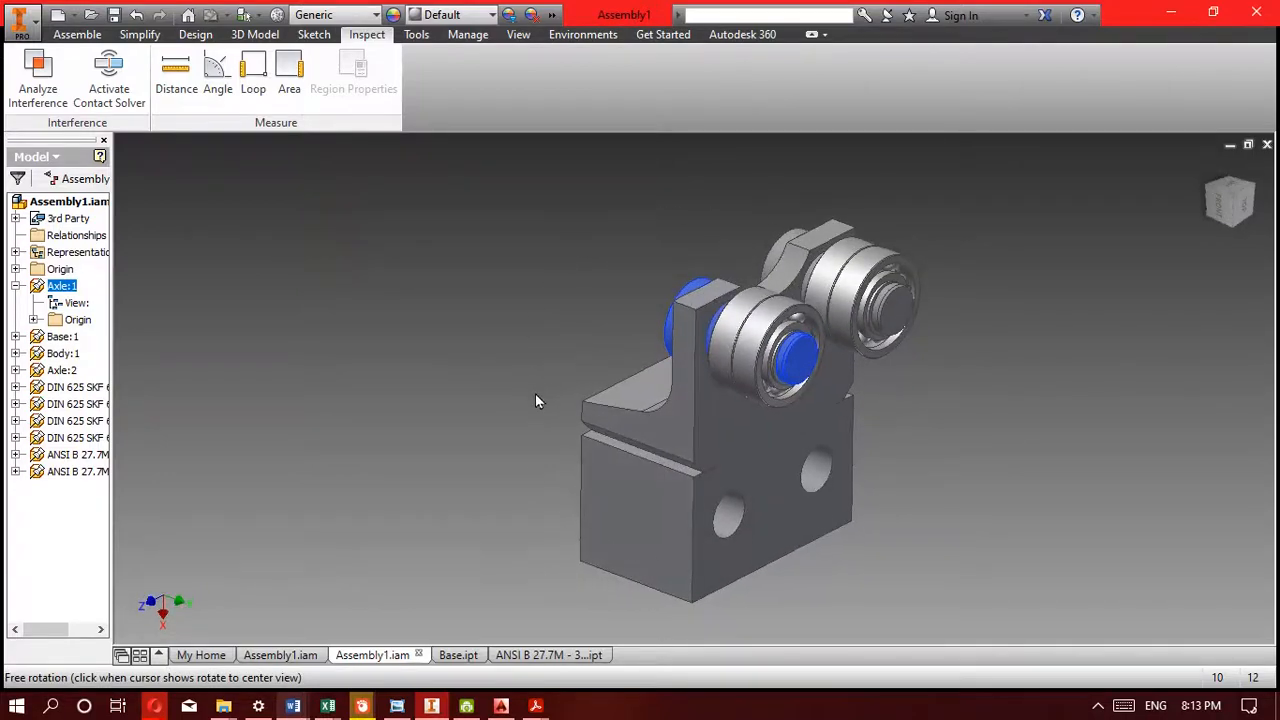
pyautogui.click(1013, 421)
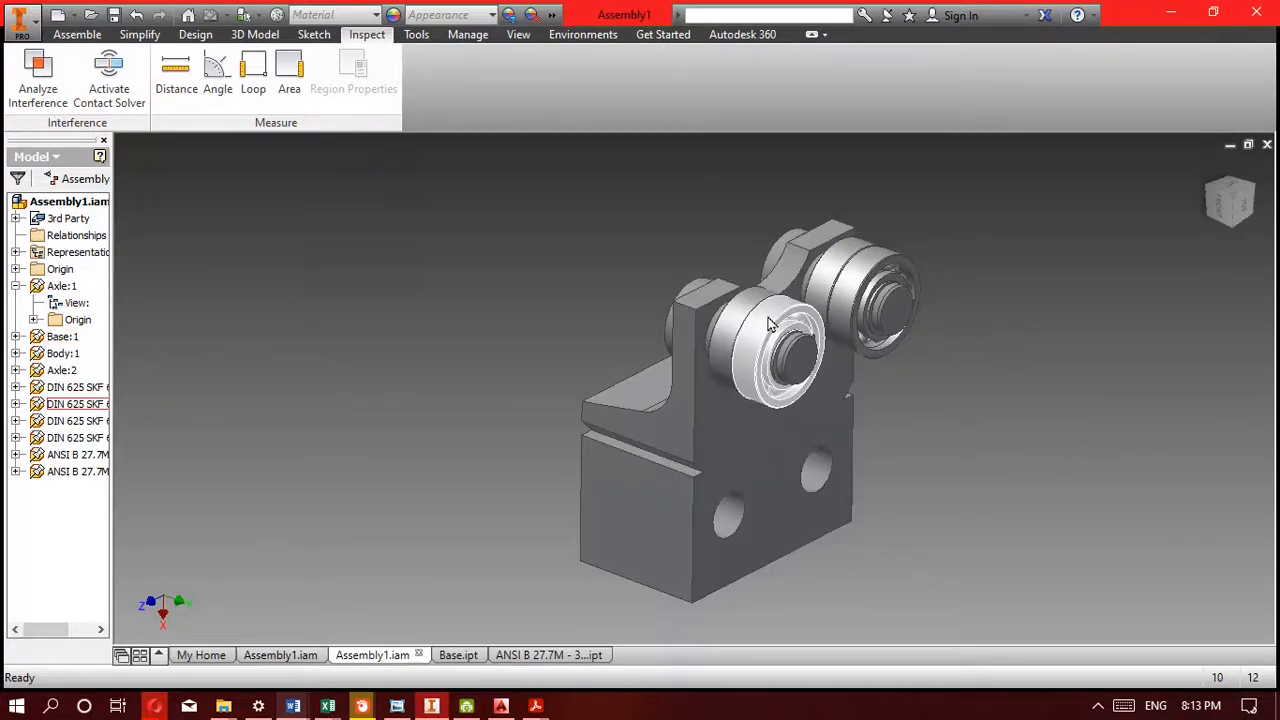
# Examine the end of Axle:1 and its bearings up close, and return to the whole assembly
pyautogui.scroll(3, 770, 323)
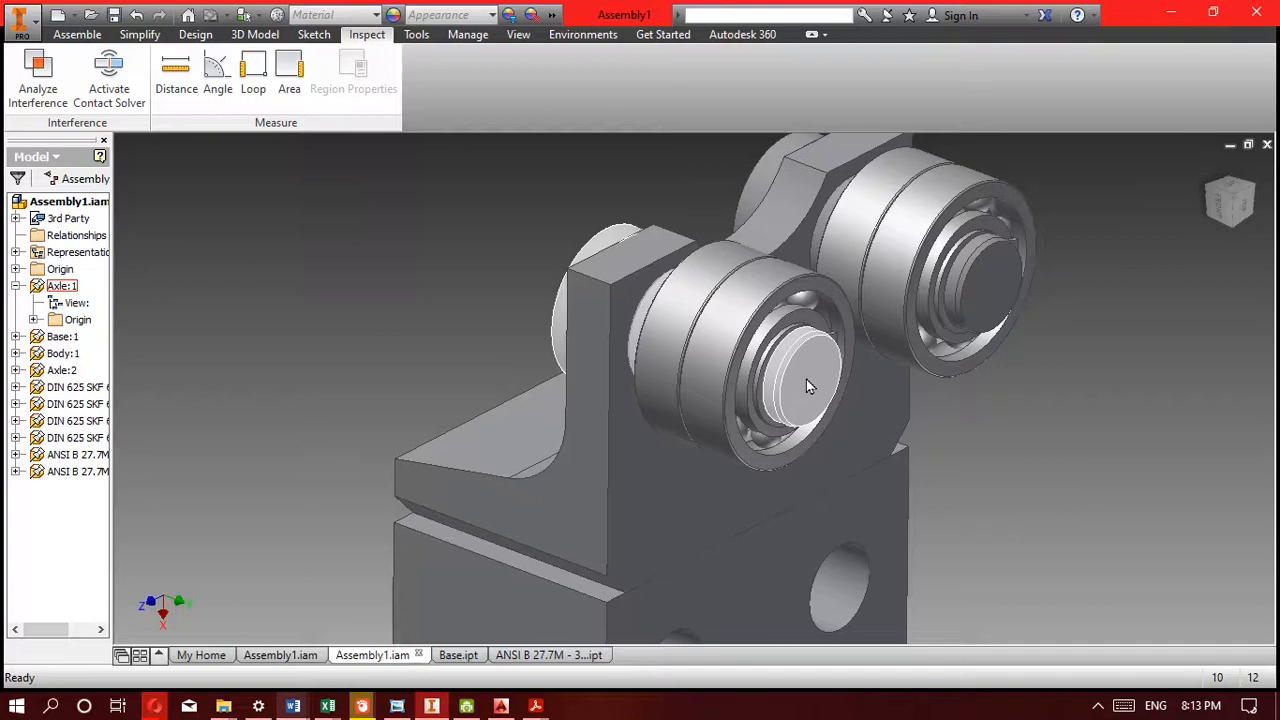
pyautogui.moveTo(808, 383)
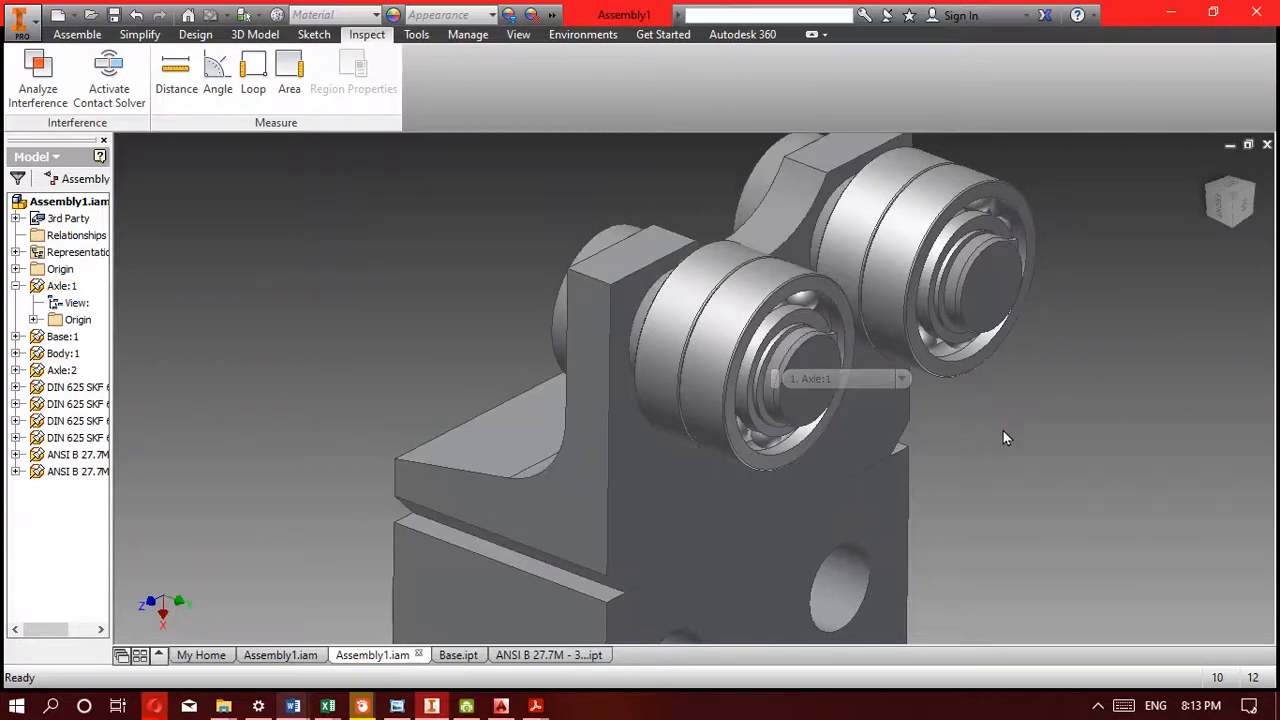
pyautogui.scroll(-3, 900, 470)
pyautogui.moveTo(876, 502); pyautogui.dragTo(792, 422, button='middle')
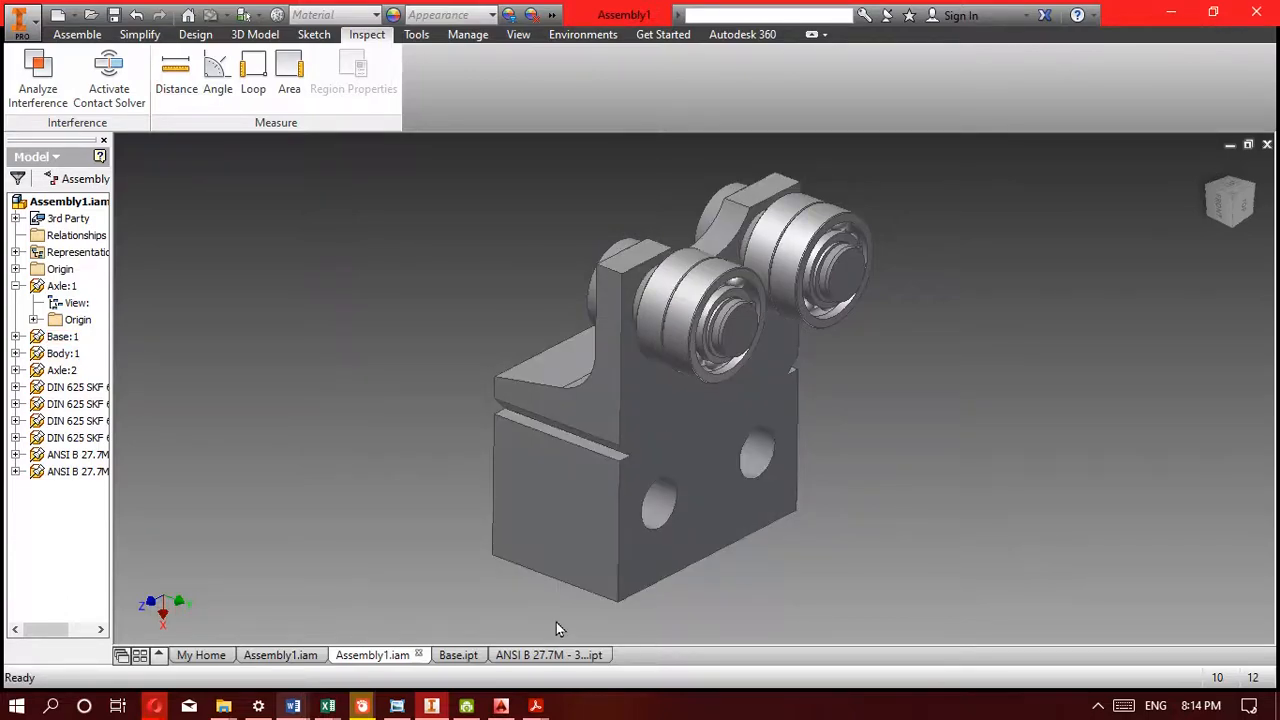
pyautogui.moveTo(492, 499)
pyautogui.mouseDown(button='middle')
pyautogui.moveTo(483, 512)
pyautogui.moveTo(475, 480)
pyautogui.moveTo(471, 497)
pyautogui.mouseUp(button='middle')
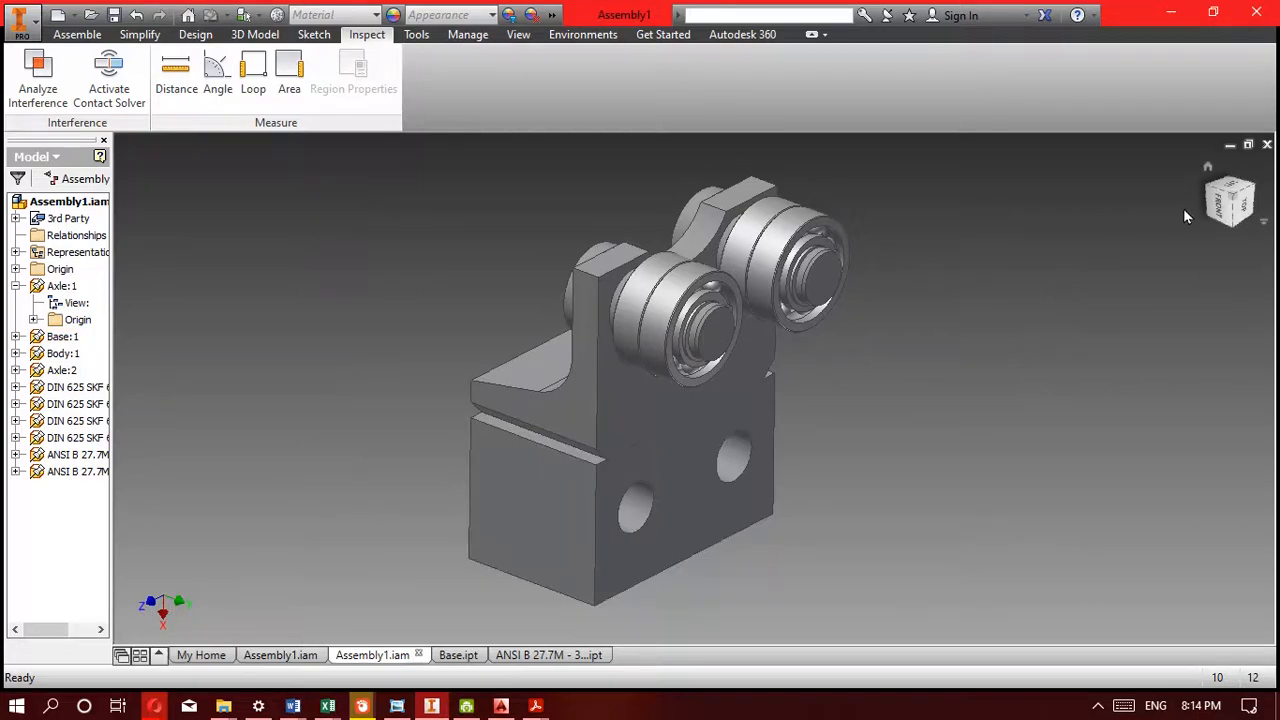
pyautogui.rightClick(1229, 200)
pyautogui.moveTo(1203, 338)
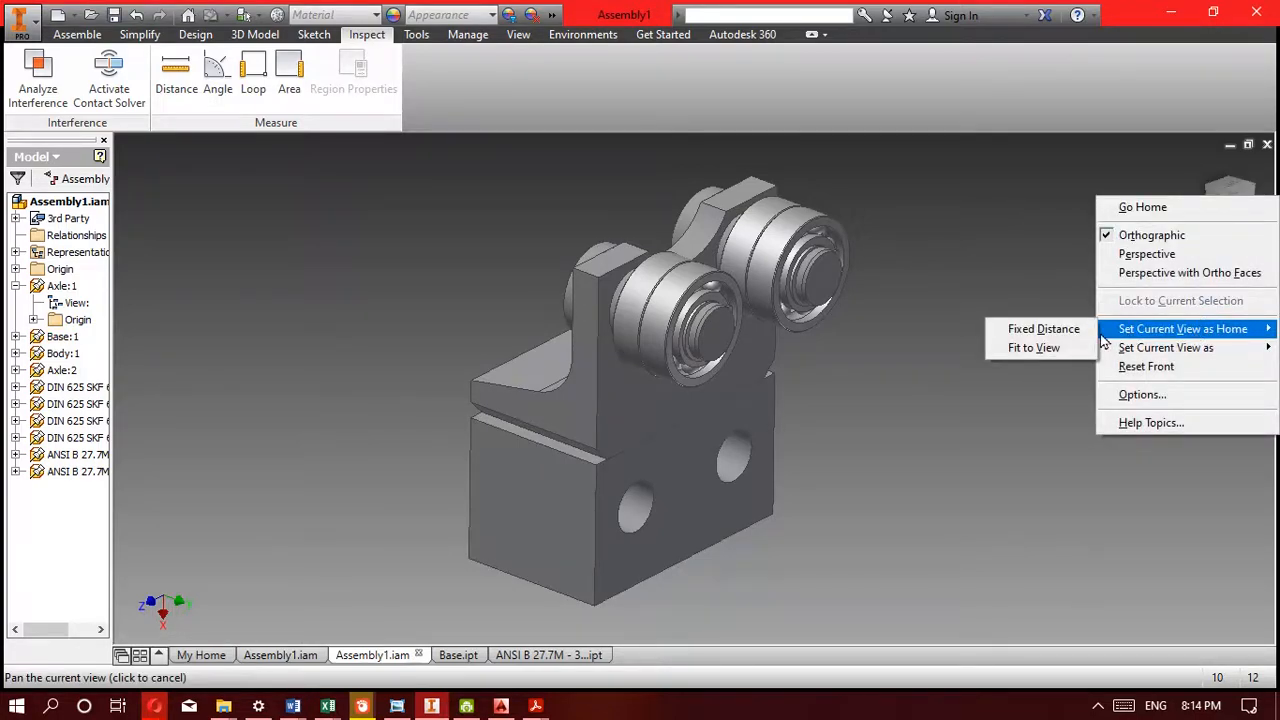
pyautogui.click(957, 484)
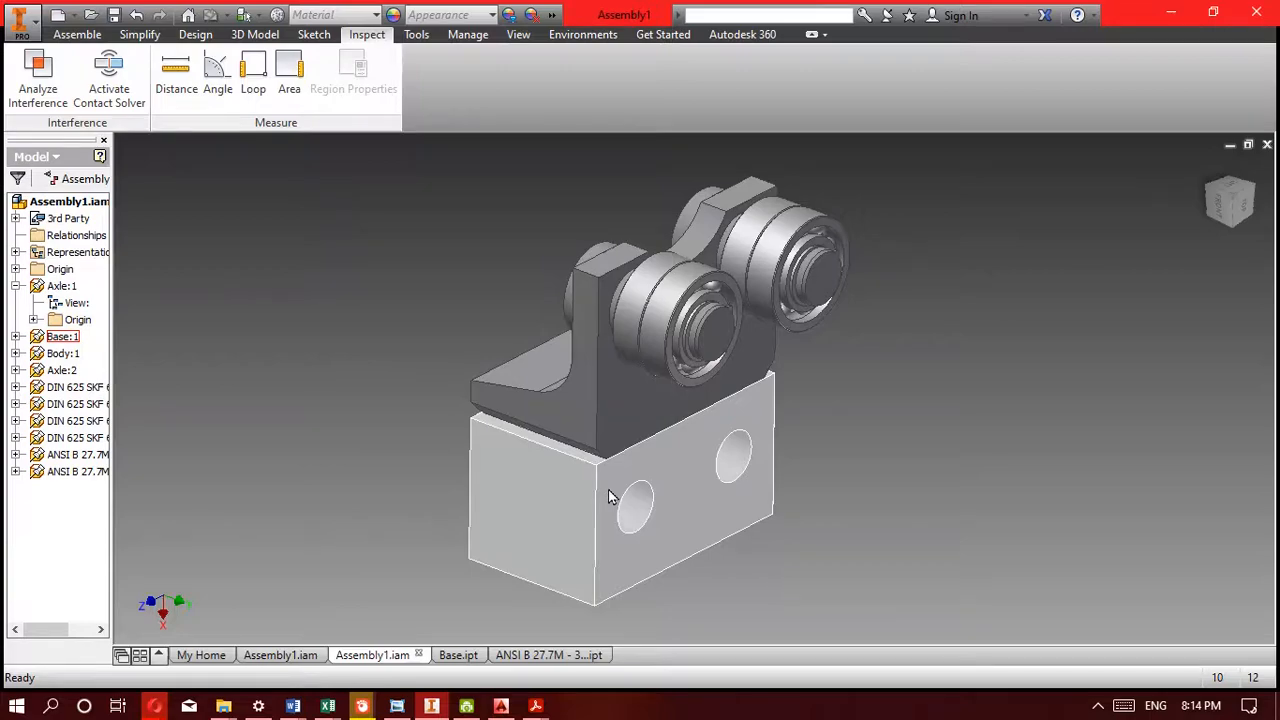
# Orient the assembly to the Top view to examine both rollers face-on, and return to an angled view
pyautogui.click(1242, 210)
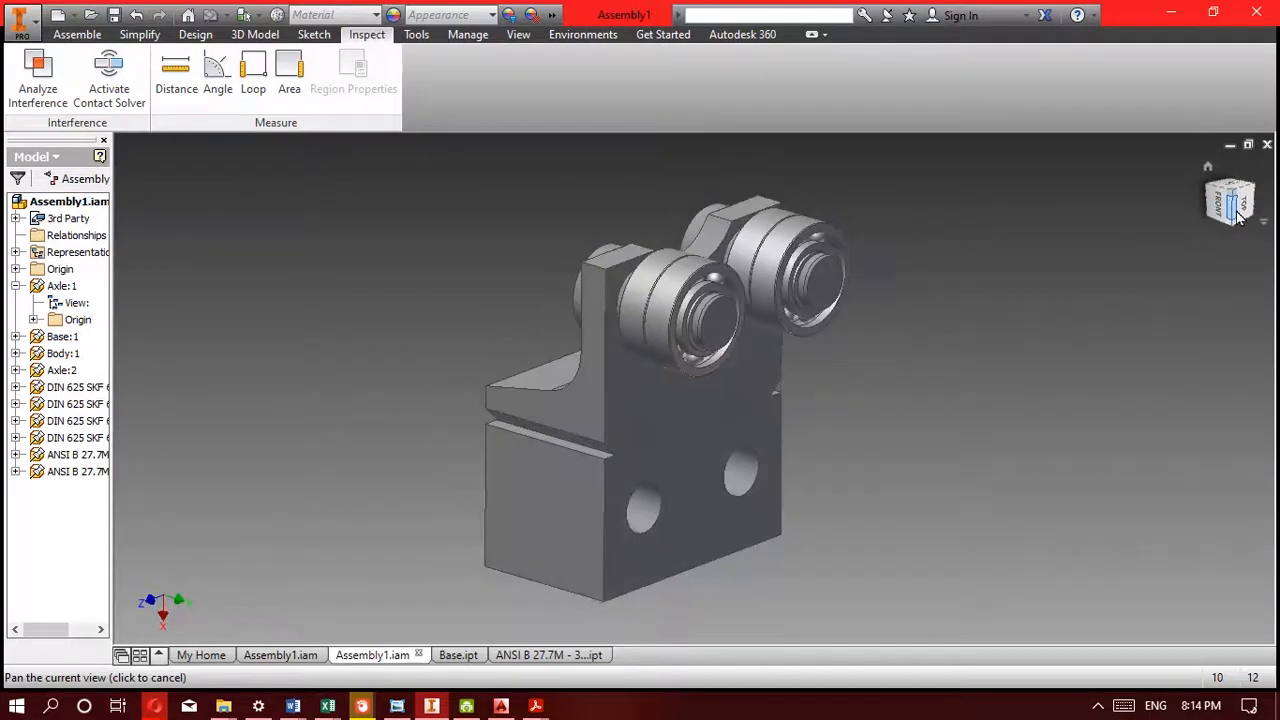
pyautogui.click(1243, 205)
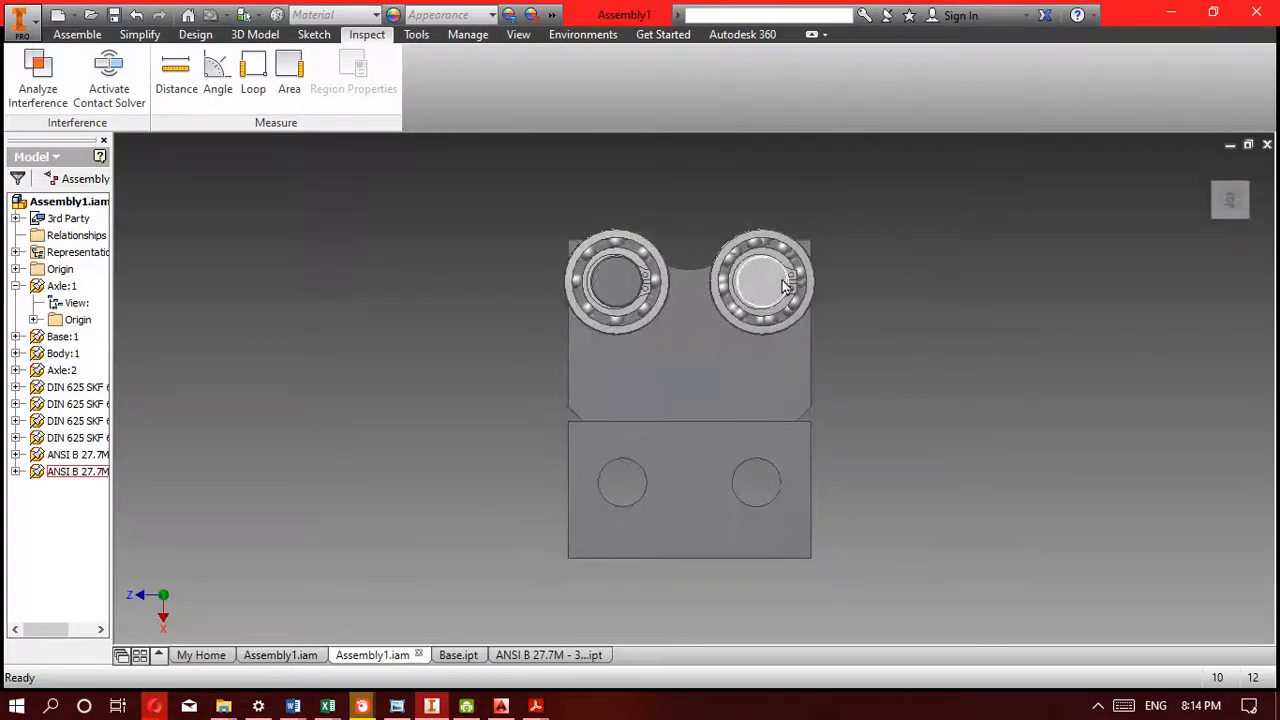
pyautogui.scroll(3, 800, 275)
pyautogui.scroll(-3, 800, 330)
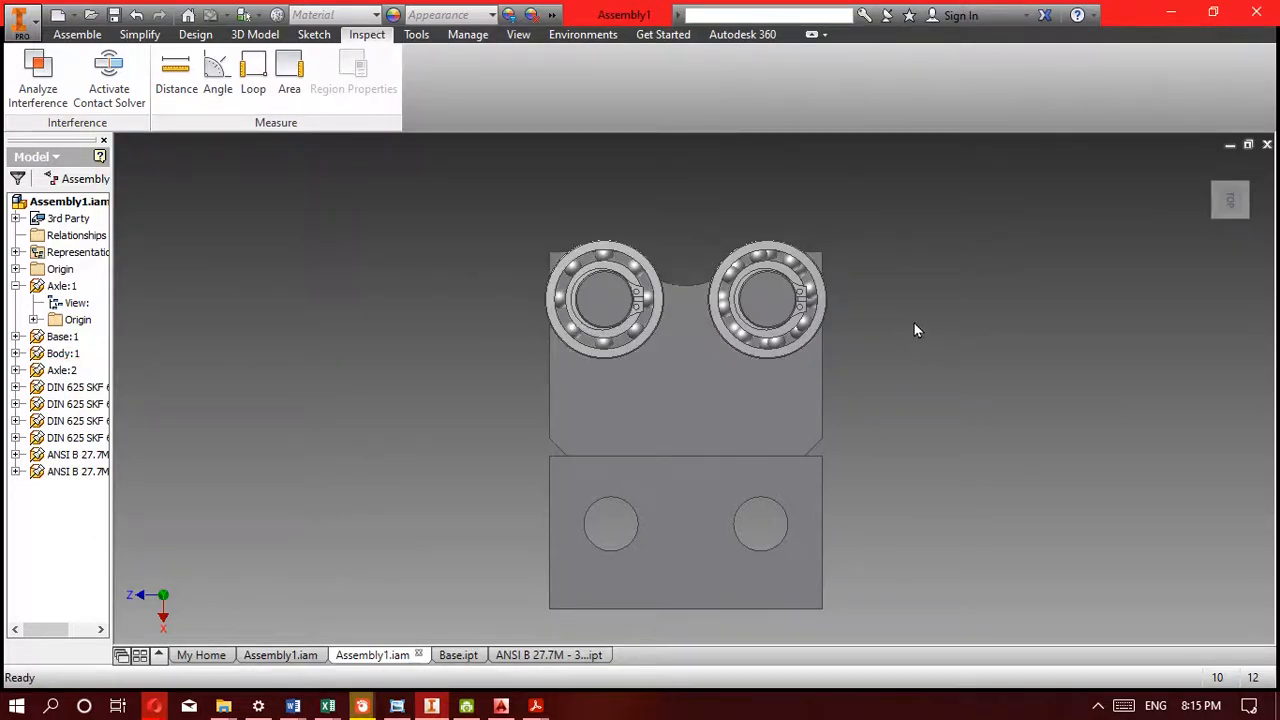
pyautogui.keyDown('shift'); pyautogui.moveTo(651, 323); pyautogui.dragTo(704, 331, button='middle'); pyautogui.keyUp('shift')
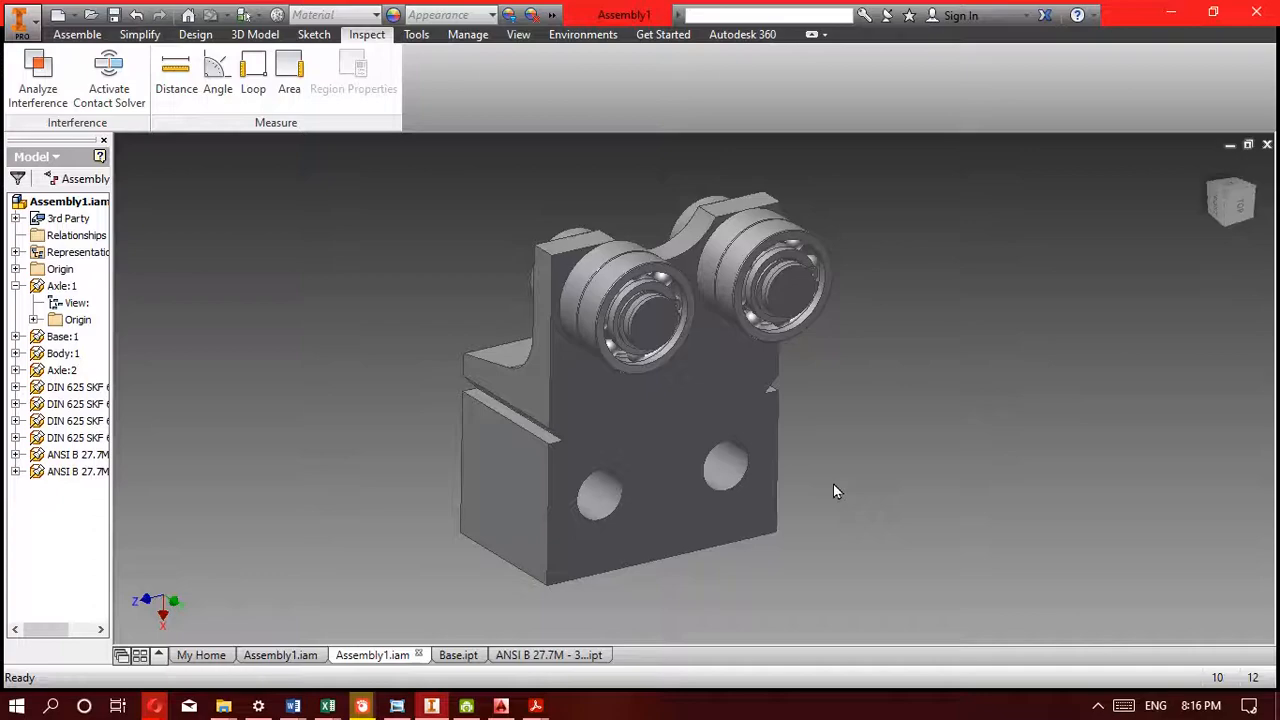
pyautogui.click(1098, 706)
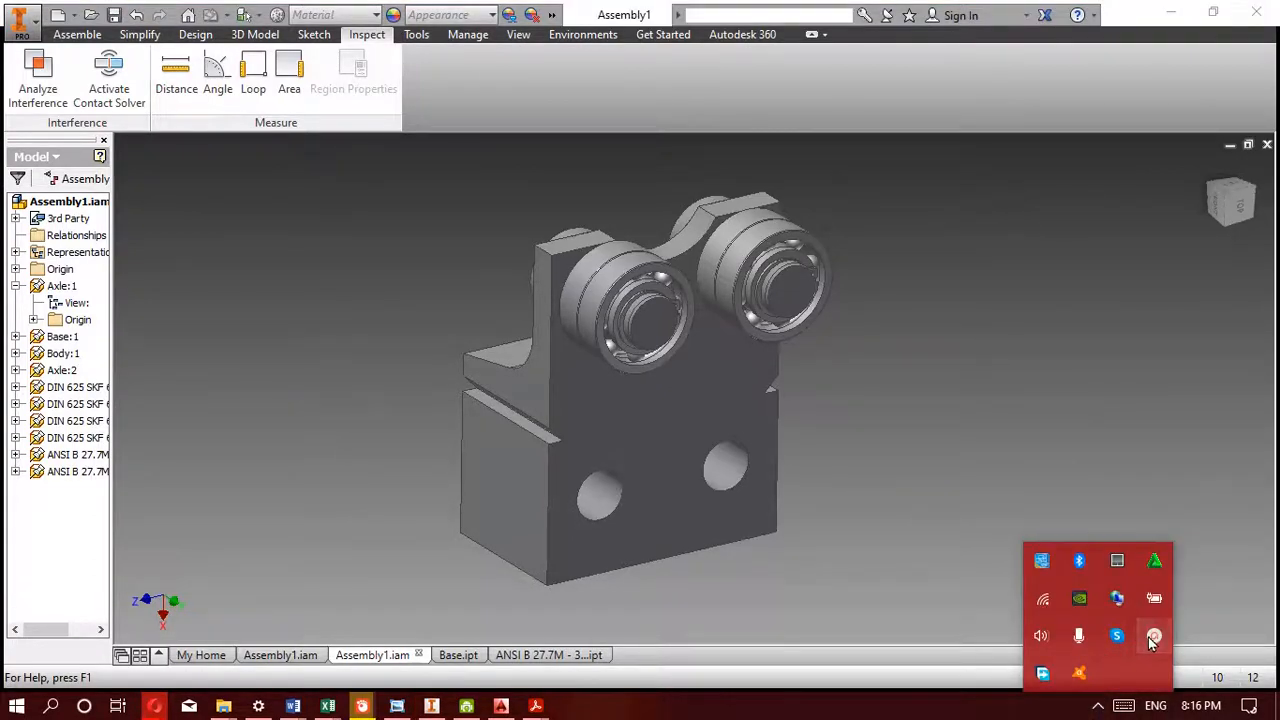